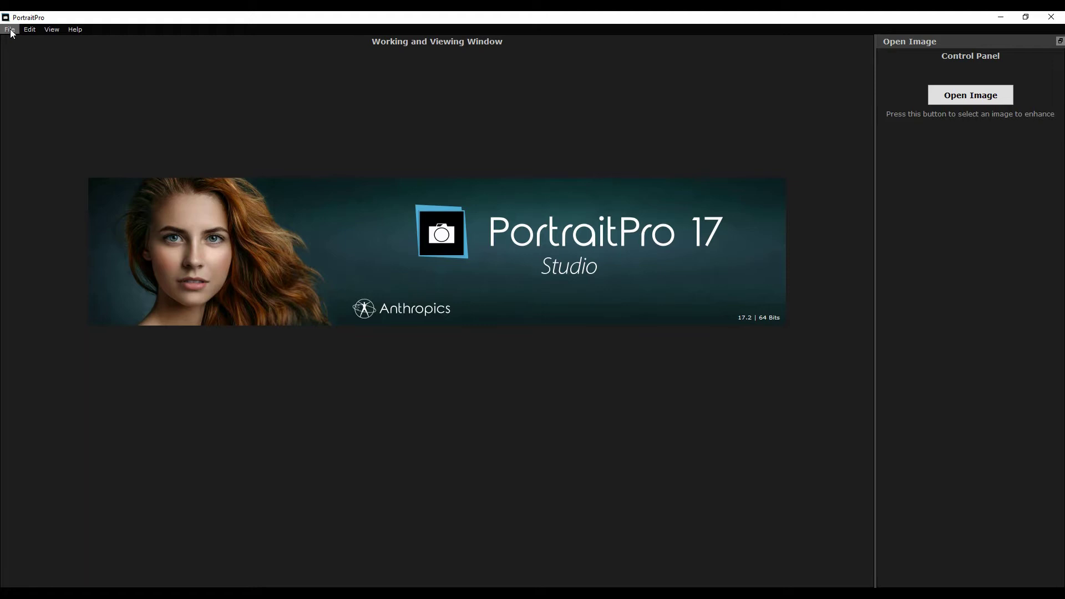
# - Start opening an image file for enhancement
pyautogui.click(10, 30)
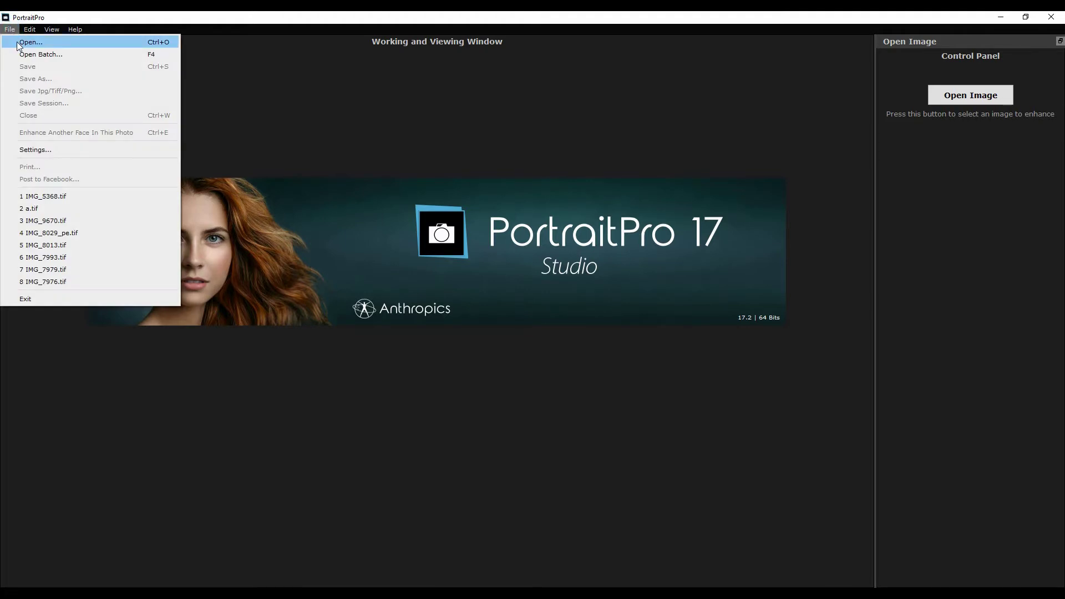
pyautogui.click(17, 42)
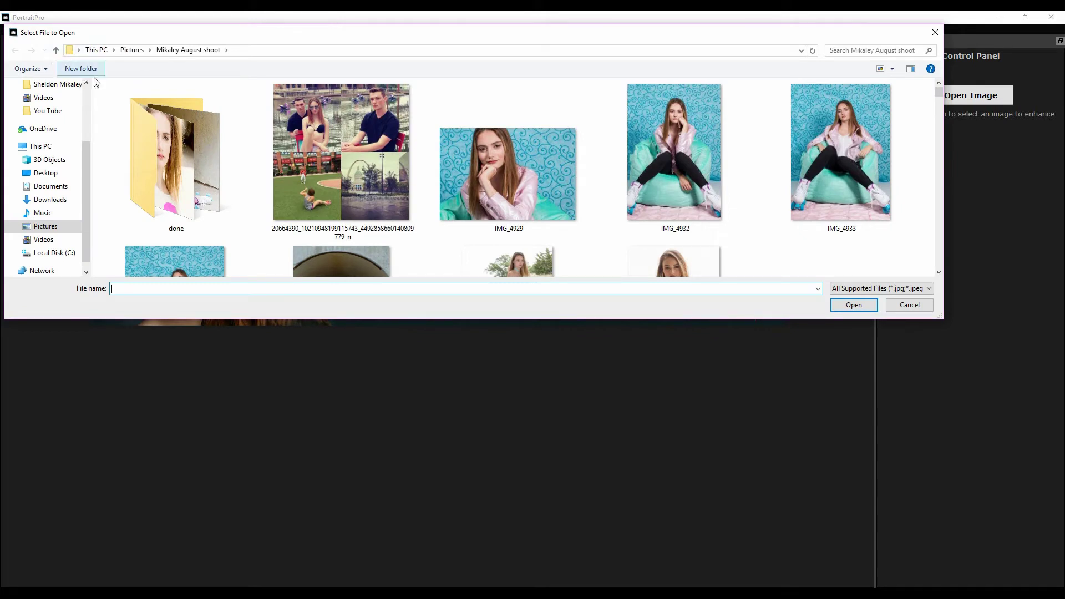
# - Look through the shoot folders in Pictures and go back into the August shoot folder
pyautogui.click(61, 227)
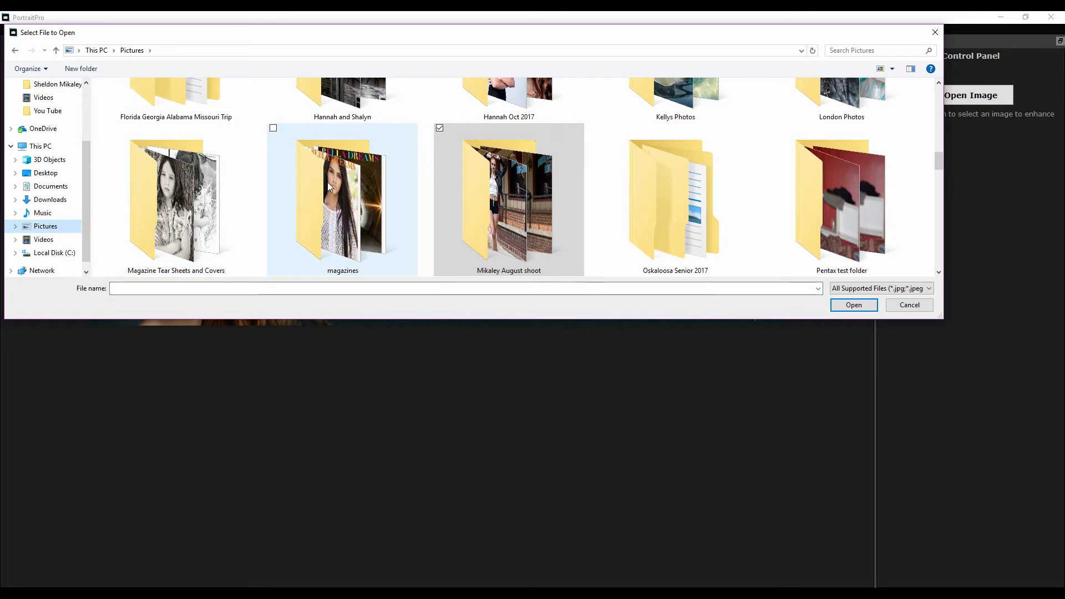
pyautogui.scroll(-3, 328, 182)
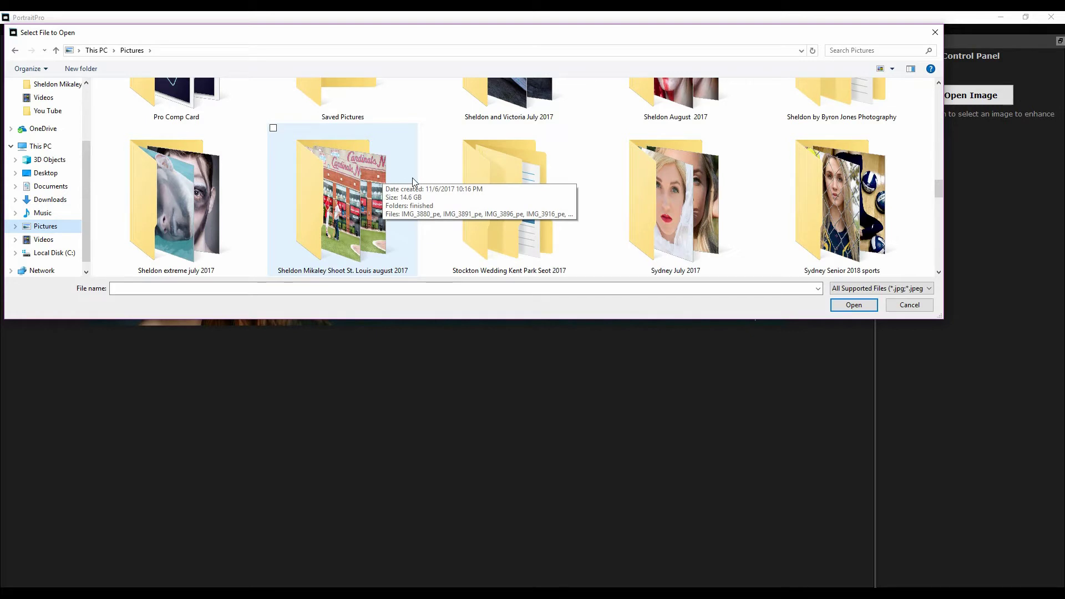
pyautogui.scroll(-2, 412, 177)
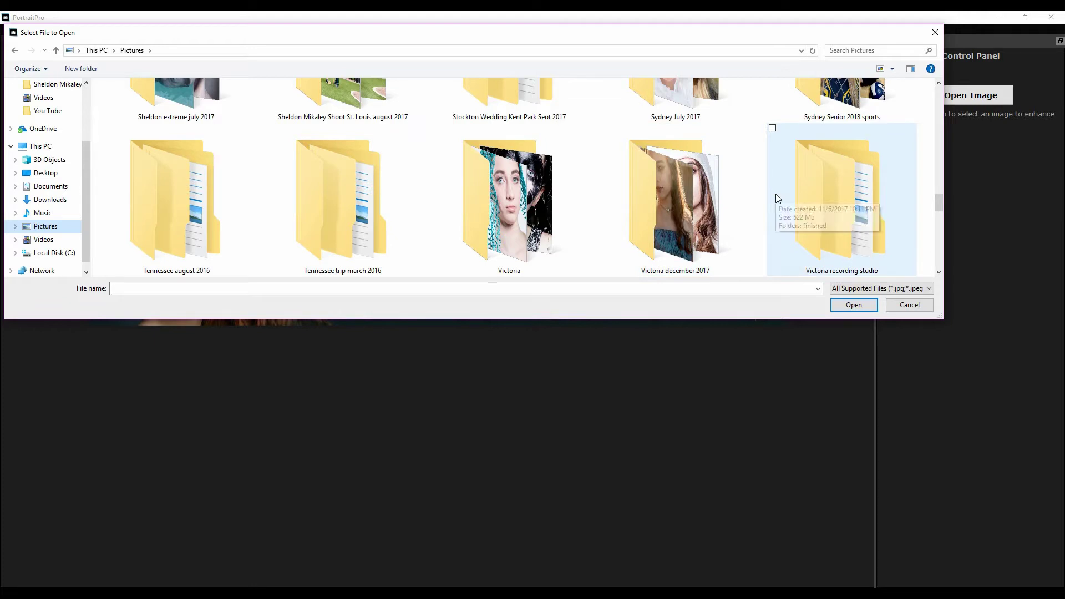
pyautogui.scroll(-5, 777, 197)
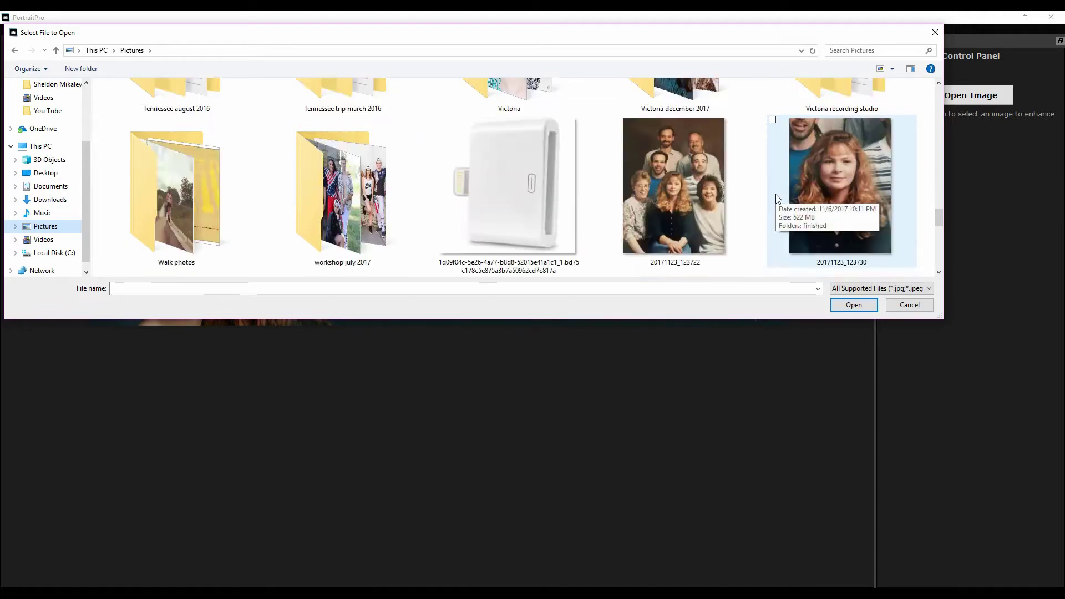
pyautogui.scroll(10, 758, 200)
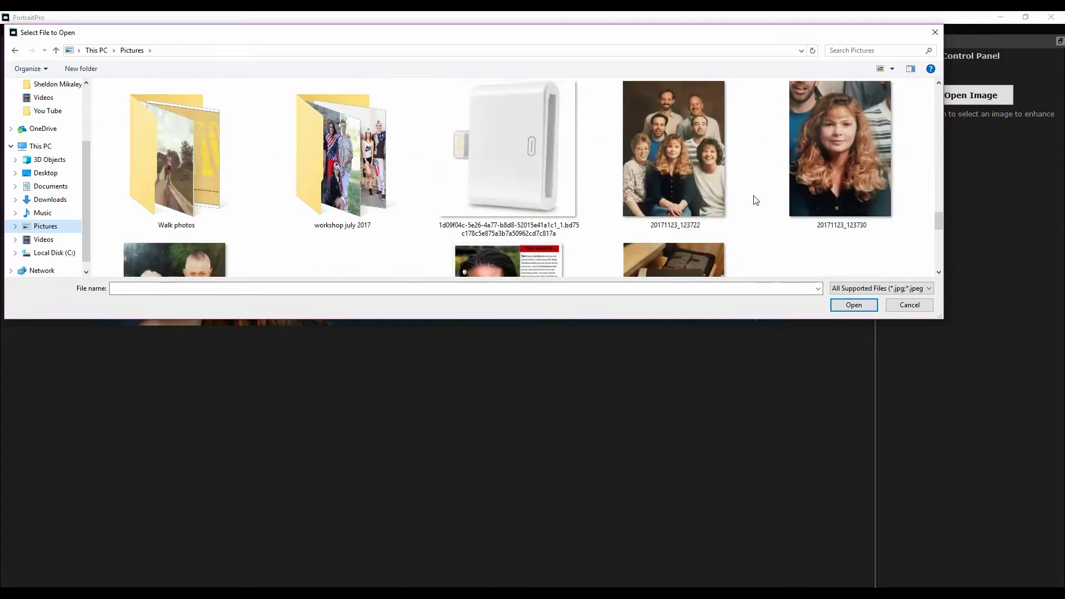
pyautogui.scroll(-5, 756, 200)
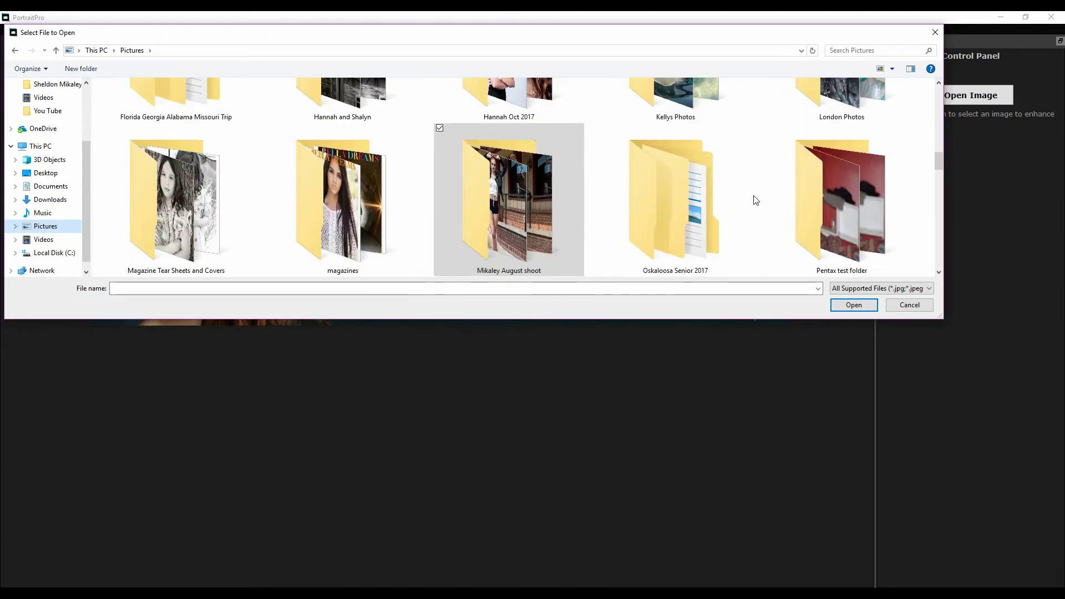
pyautogui.scroll(-3, 756, 200)
pyautogui.scroll(2, 756, 199)
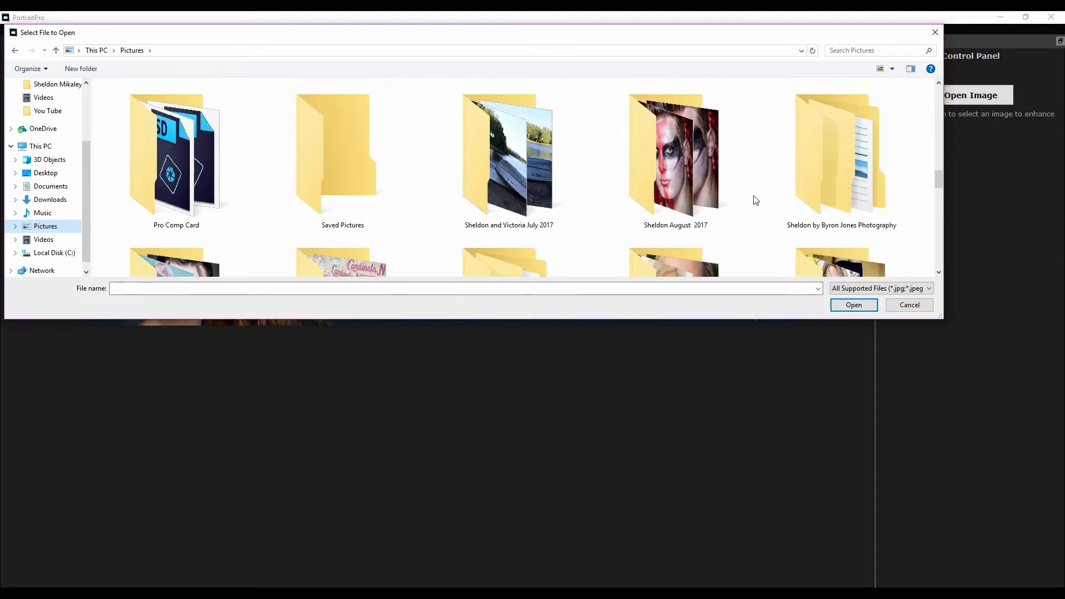
pyautogui.scroll(3, 756, 200)
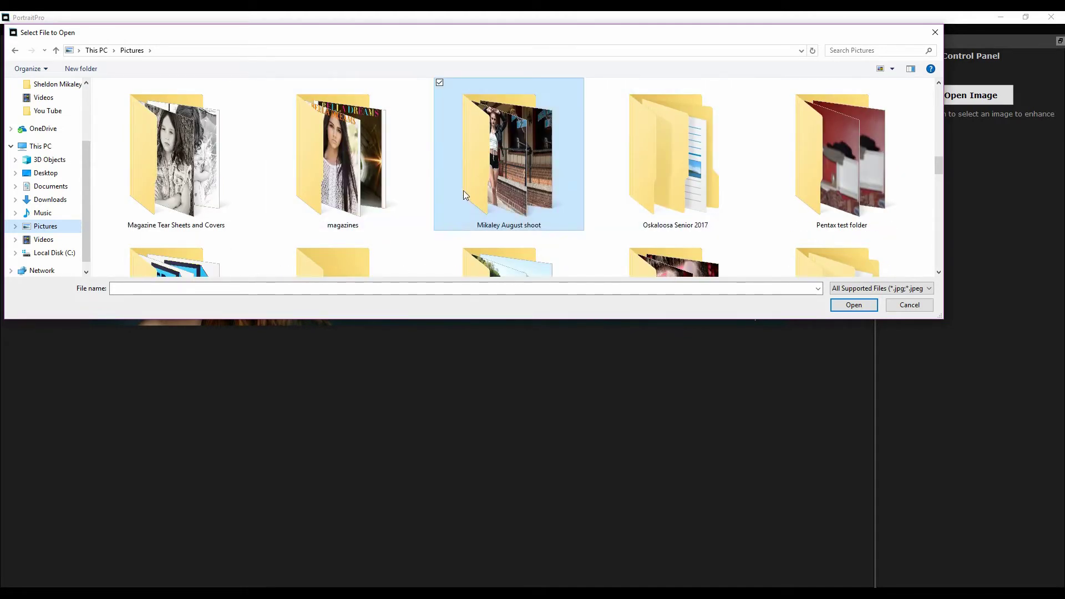
pyautogui.doubleClick(499, 191)
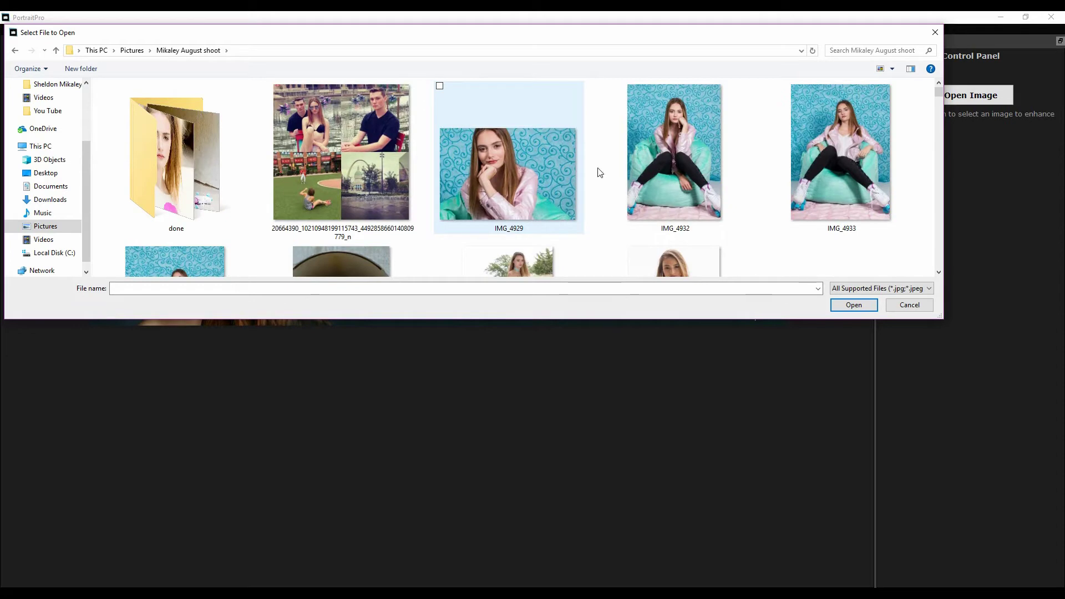
# - Open the portrait IMG_5368 from the end of the folder and identify the face as Female
pyautogui.moveTo(939, 93); pyautogui.dragTo(943, 275)
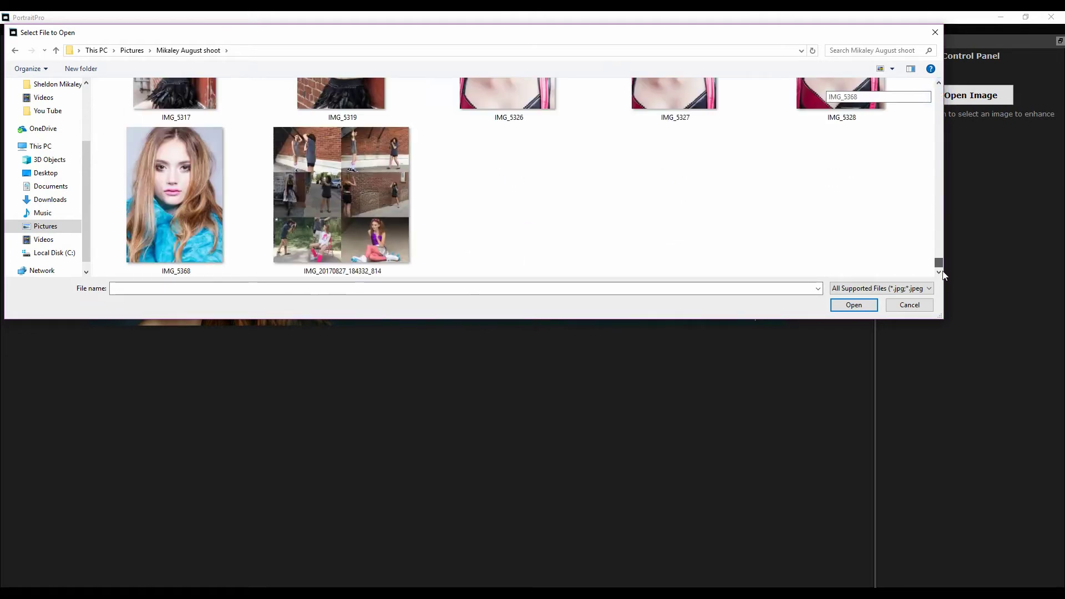
pyautogui.click(191, 195)
pyautogui.click(864, 305)
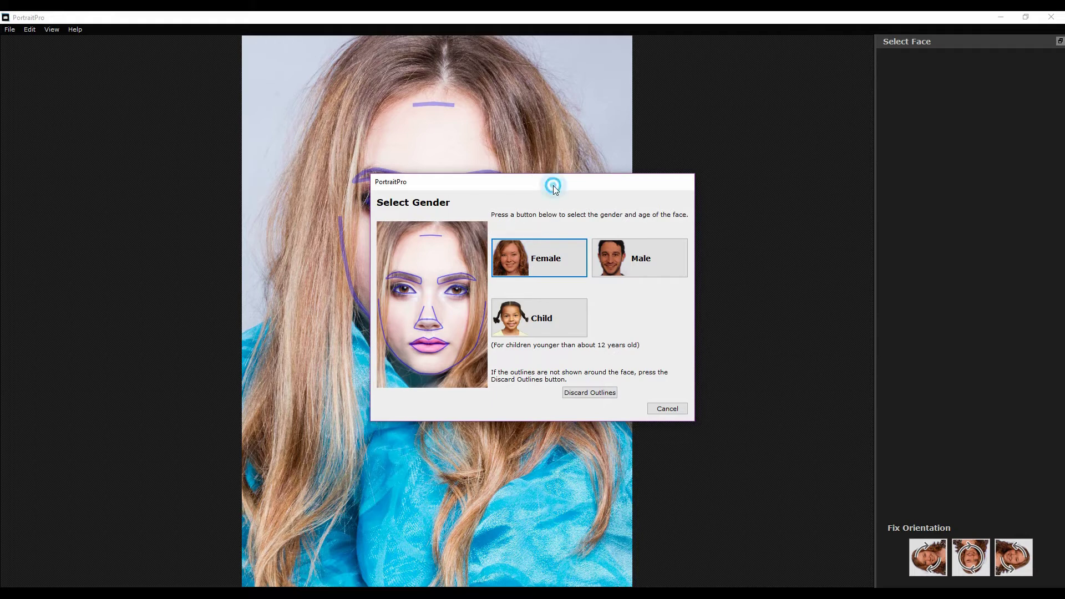
pyautogui.moveTo(592, 190); pyautogui.dragTo(797, 186)
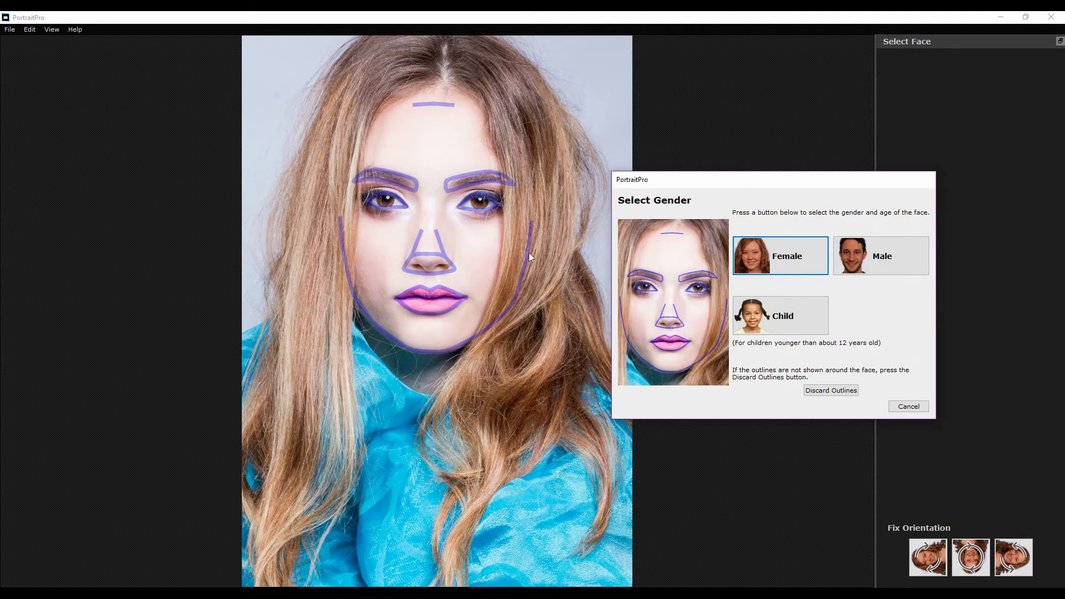
pyautogui.click(805, 261)
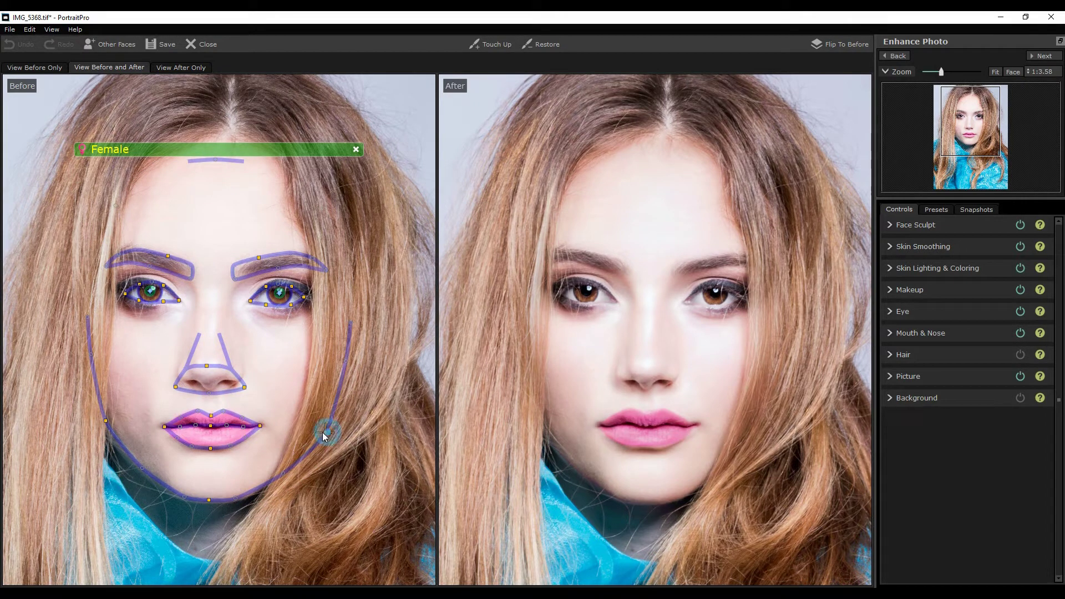
# - Fit the face outline to the jawline on both sides and move the forehead line up towards the hairline
pyautogui.moveTo(328, 432); pyautogui.dragTo(314, 431)
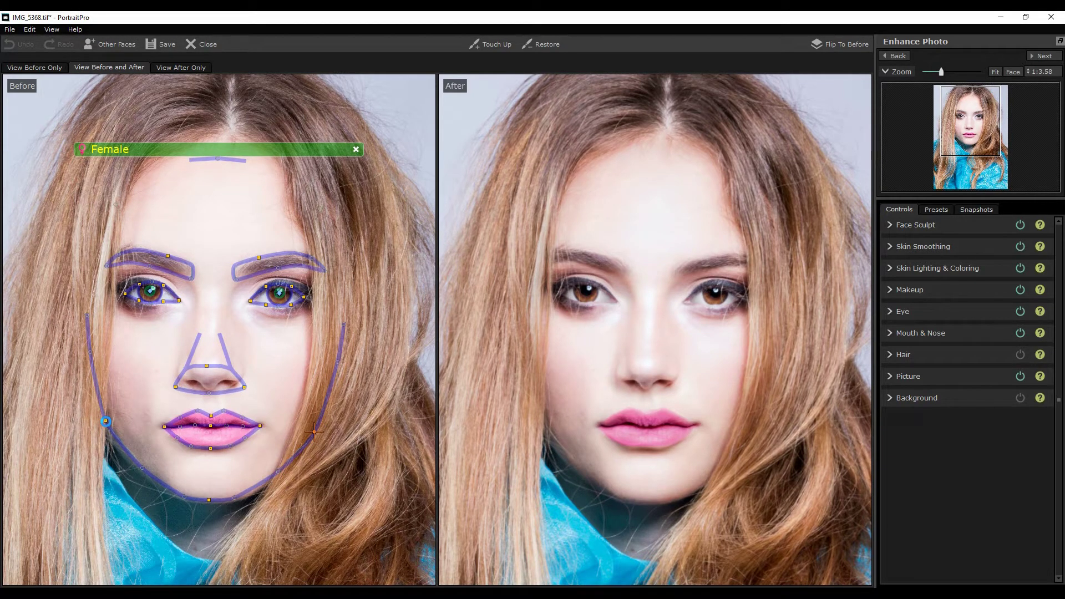
pyautogui.click(106, 421)
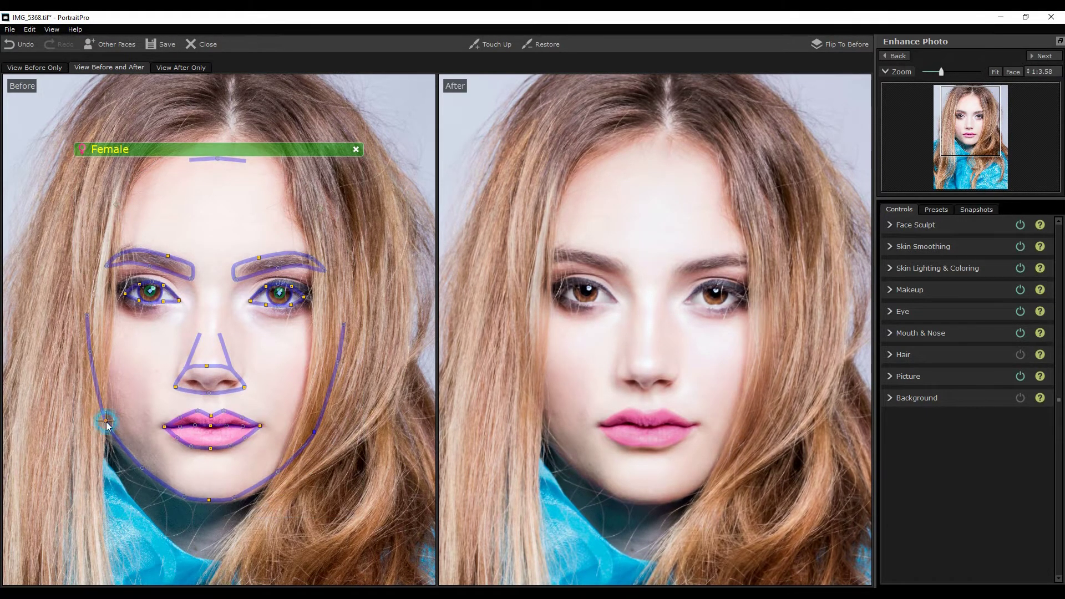
pyautogui.moveTo(116, 423); pyautogui.dragTo(125, 422)
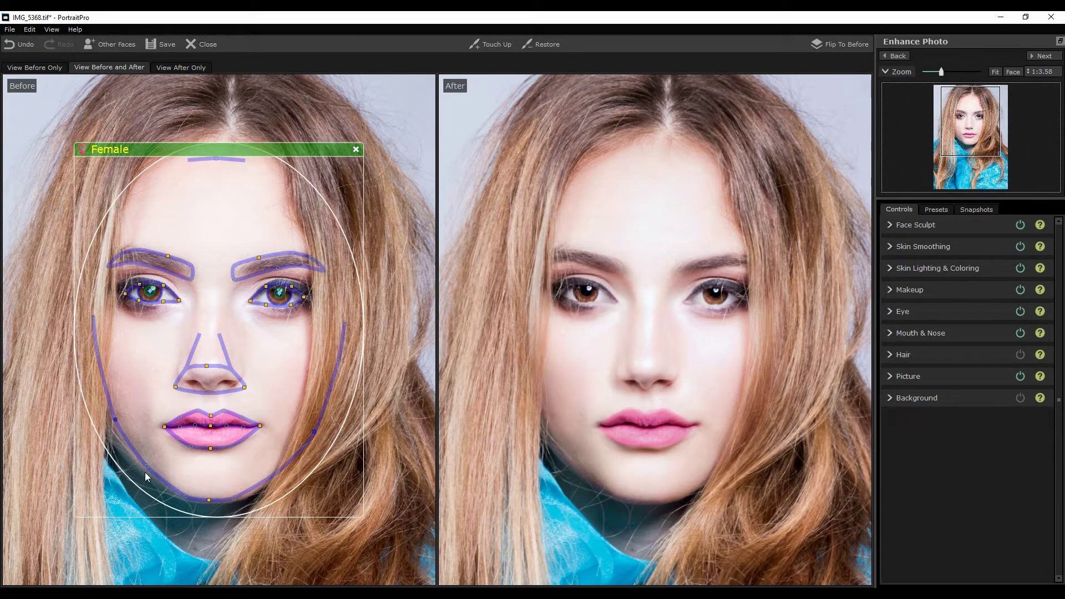
pyautogui.moveTo(145, 472); pyautogui.dragTo(140, 475)
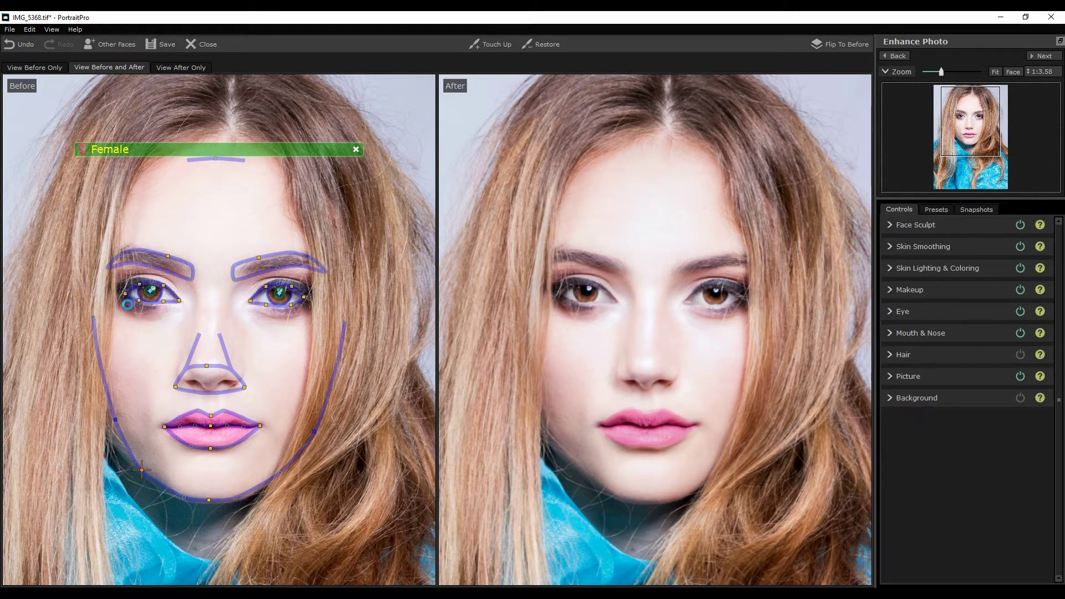
pyautogui.moveTo(264, 192)
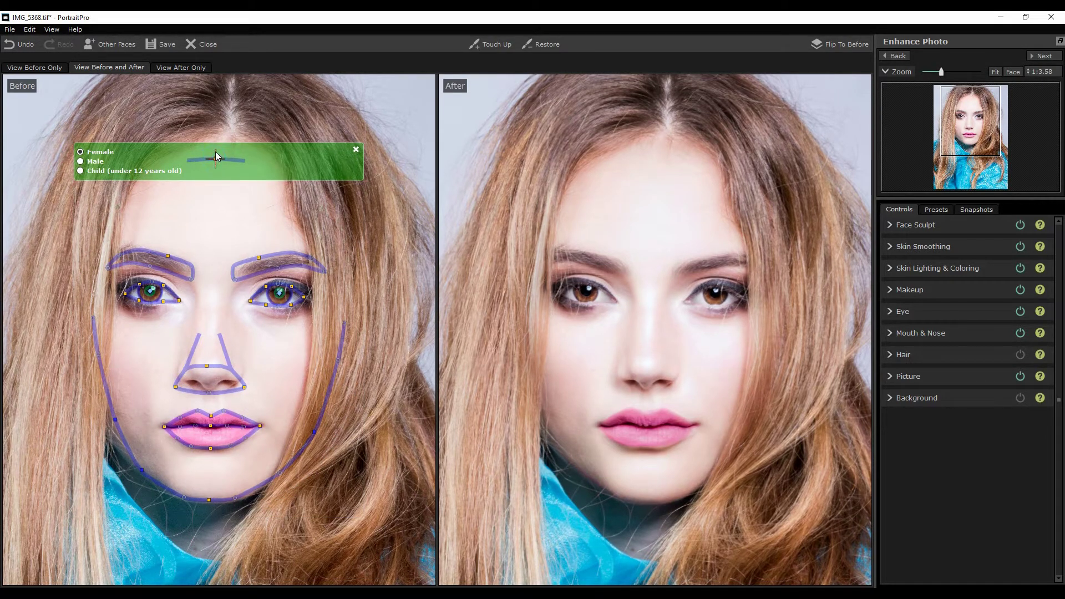
pyautogui.moveTo(215, 153); pyautogui.dragTo(216, 144)
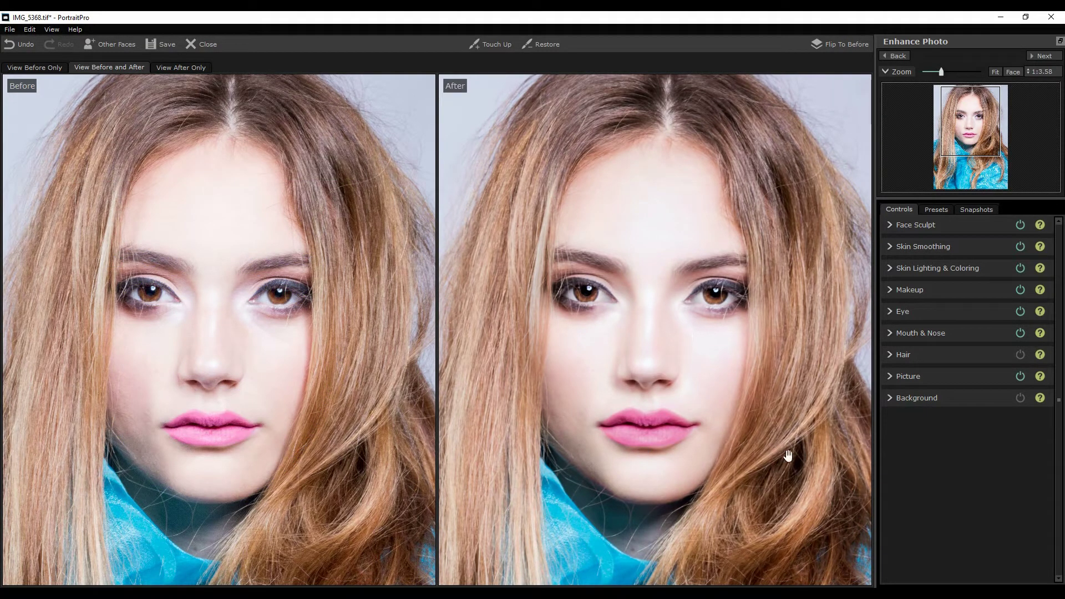
# - Reduce the overall eye enhancement by setting the Eye Master Fade to 21
pyautogui.click(924, 313)
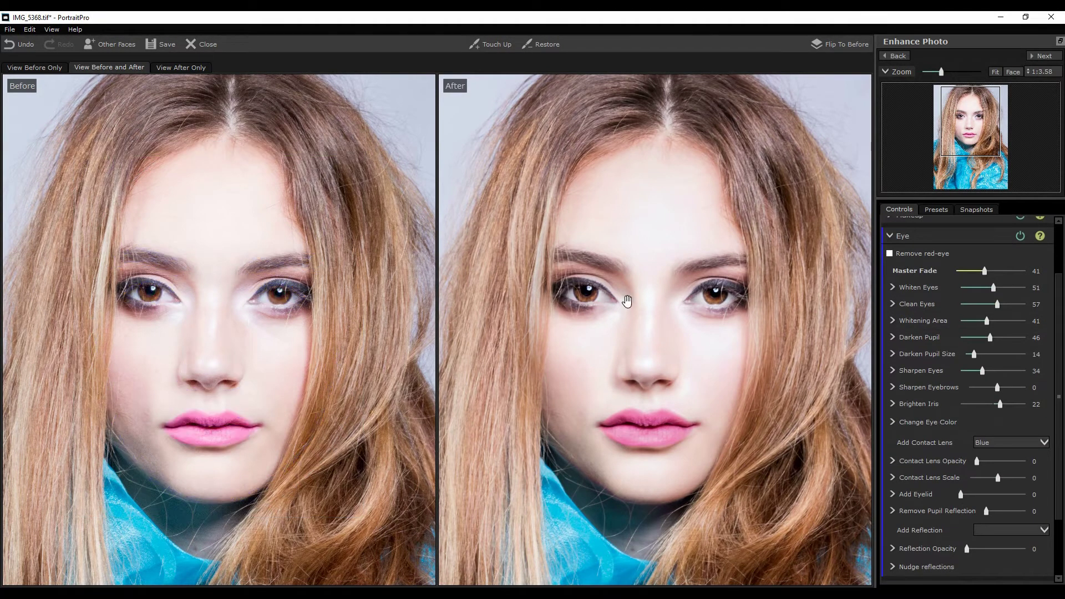
pyautogui.click(973, 274)
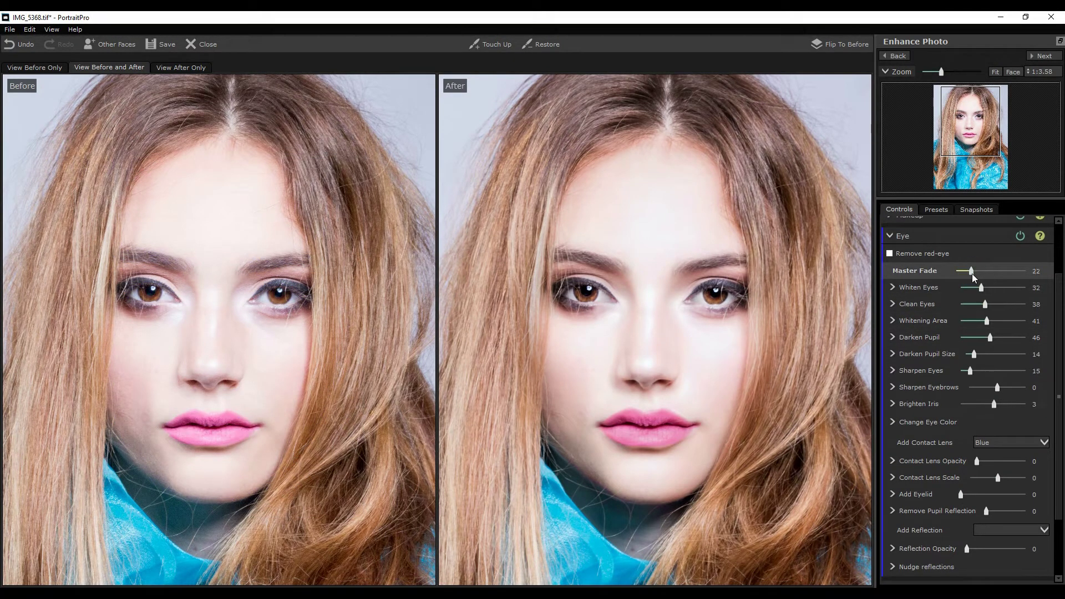
pyautogui.moveTo(972, 273); pyautogui.dragTo(969, 274)
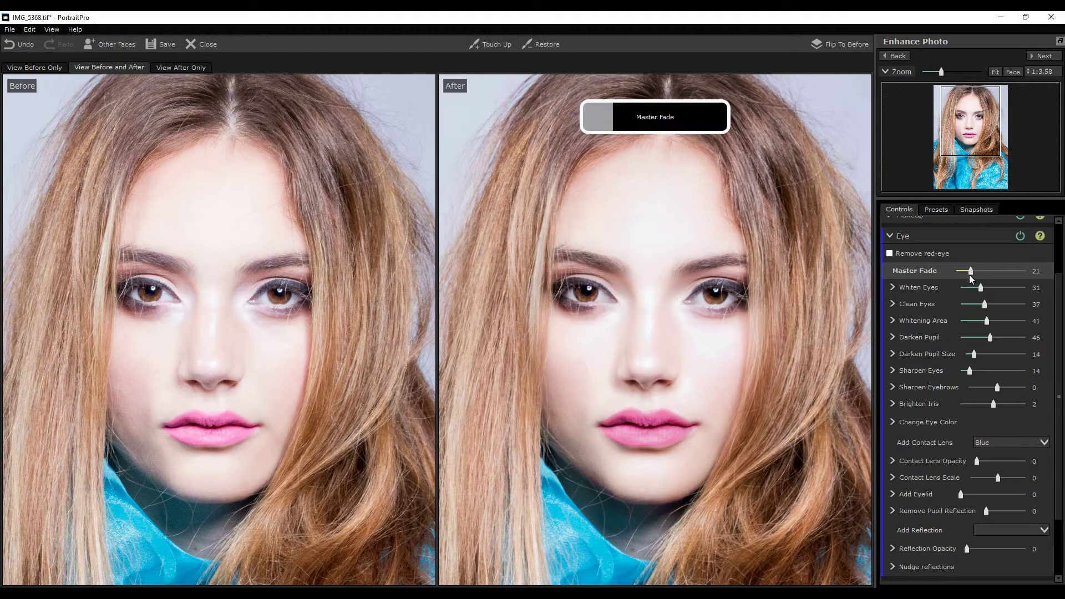
# - Set the Skin Smoothing Texture to 0 and lower the Skin Smoothing Master Fade
pyautogui.click(903, 244)
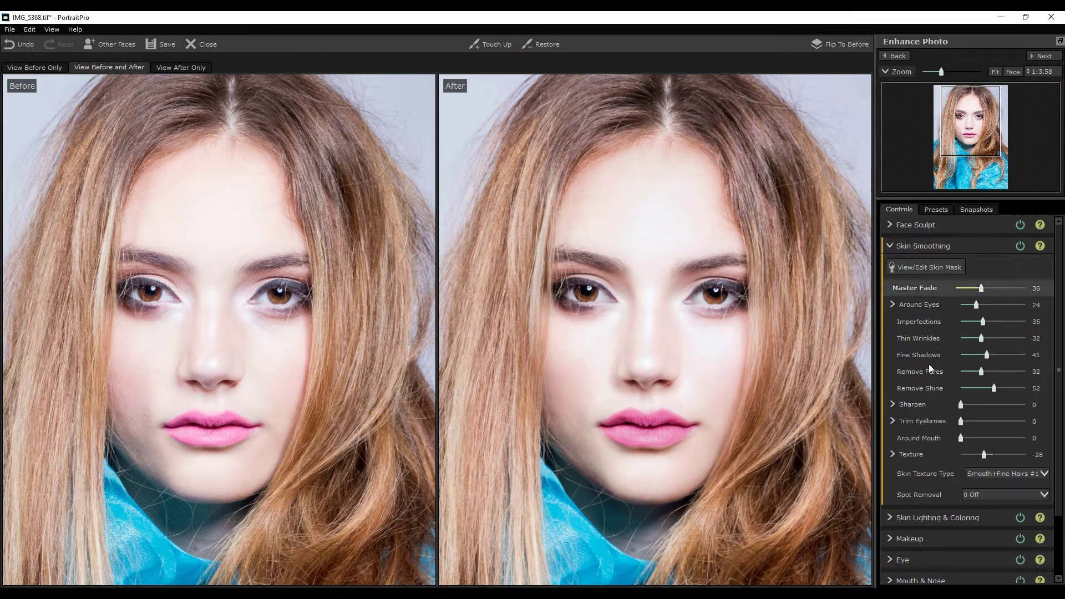
pyautogui.click(994, 455)
pyautogui.moveTo(981, 288); pyautogui.dragTo(971, 290)
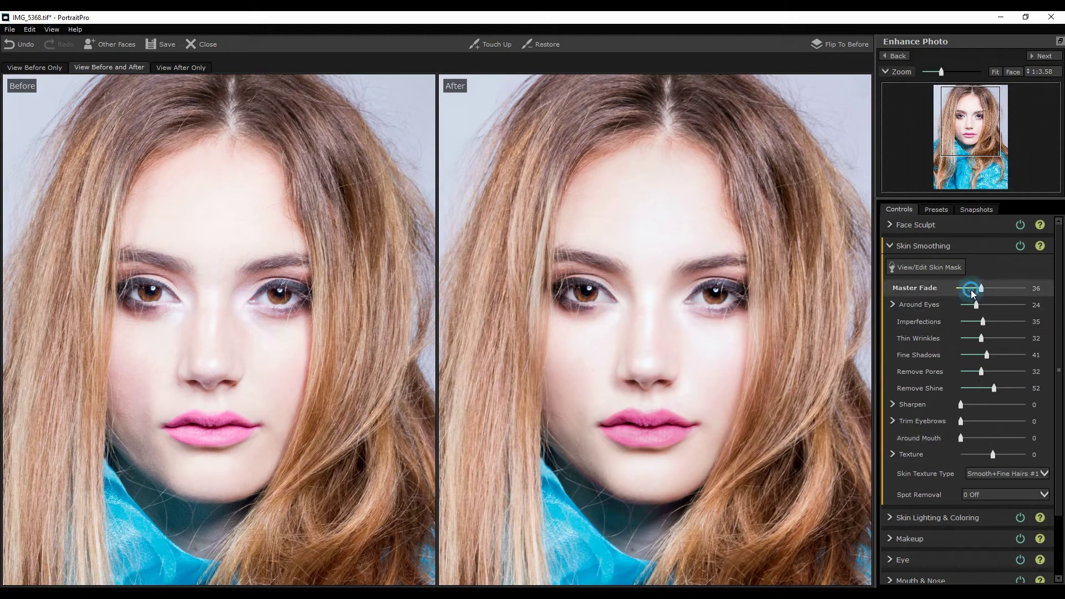
pyautogui.click(937, 250)
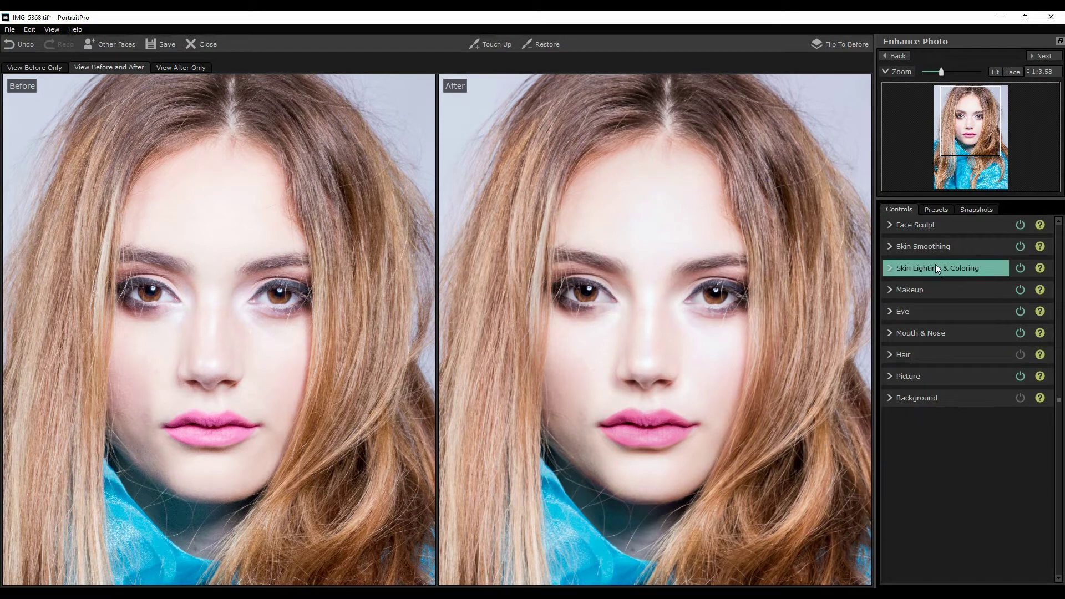
# - Set the Face Sculpt Master Fade to 21 and reduce the Nose sculpting to 0
pyautogui.click(935, 229)
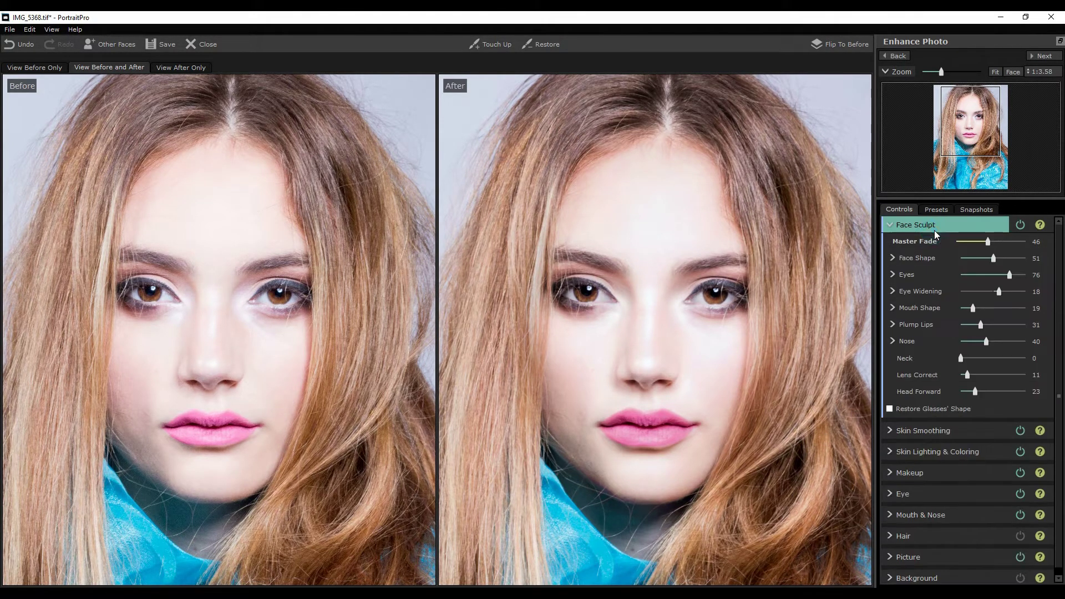
pyautogui.click(973, 241)
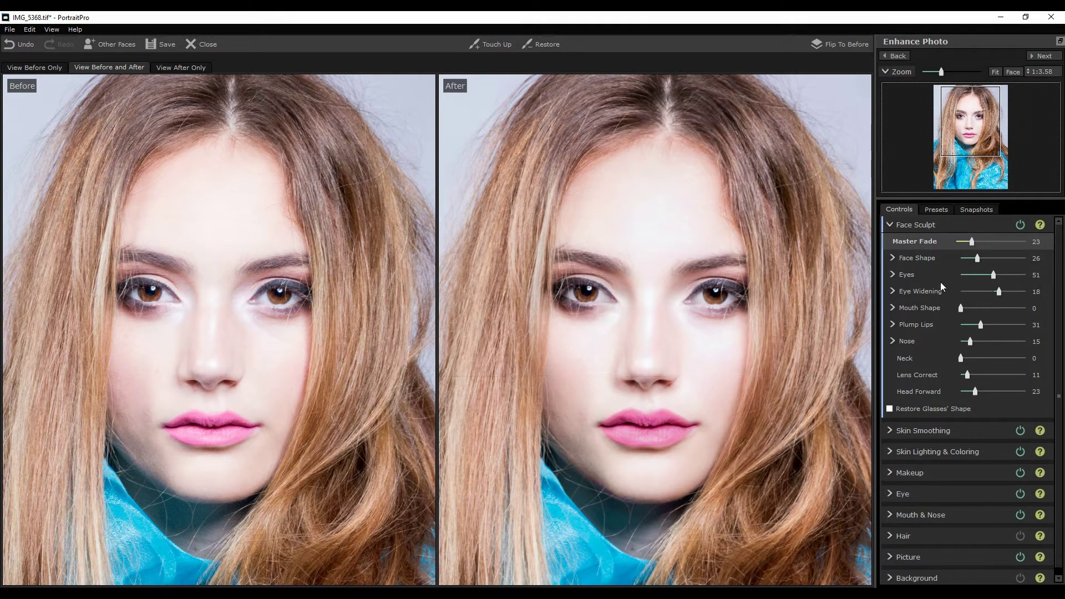
pyautogui.click(970, 244)
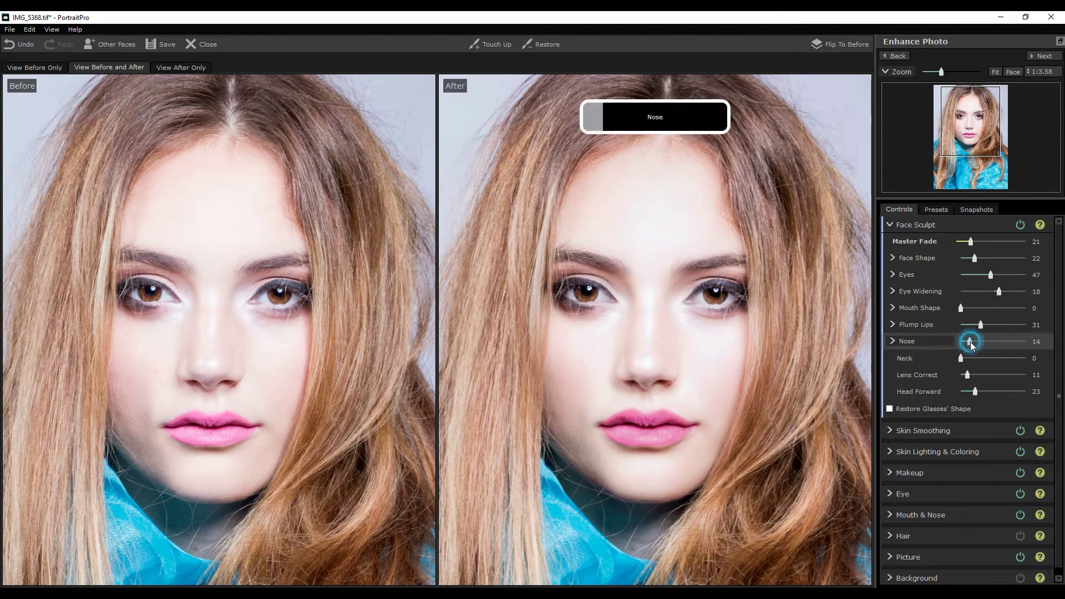
pyautogui.moveTo(971, 342)
pyautogui.mouseDown()
pyautogui.moveTo(1012, 342)
pyautogui.moveTo(961, 345)
pyautogui.mouseUp()
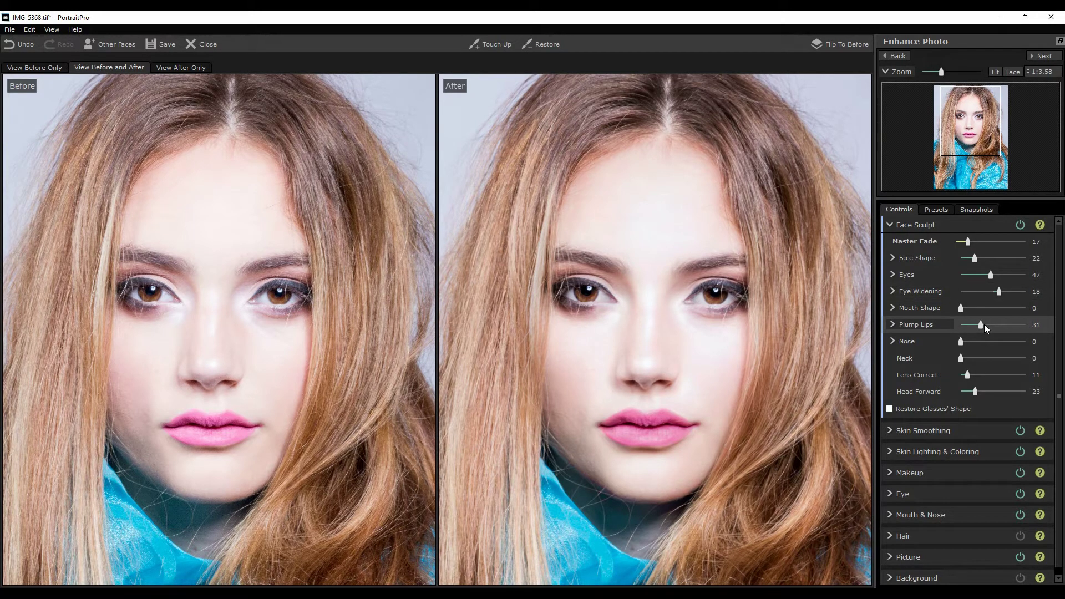
pyautogui.click(911, 225)
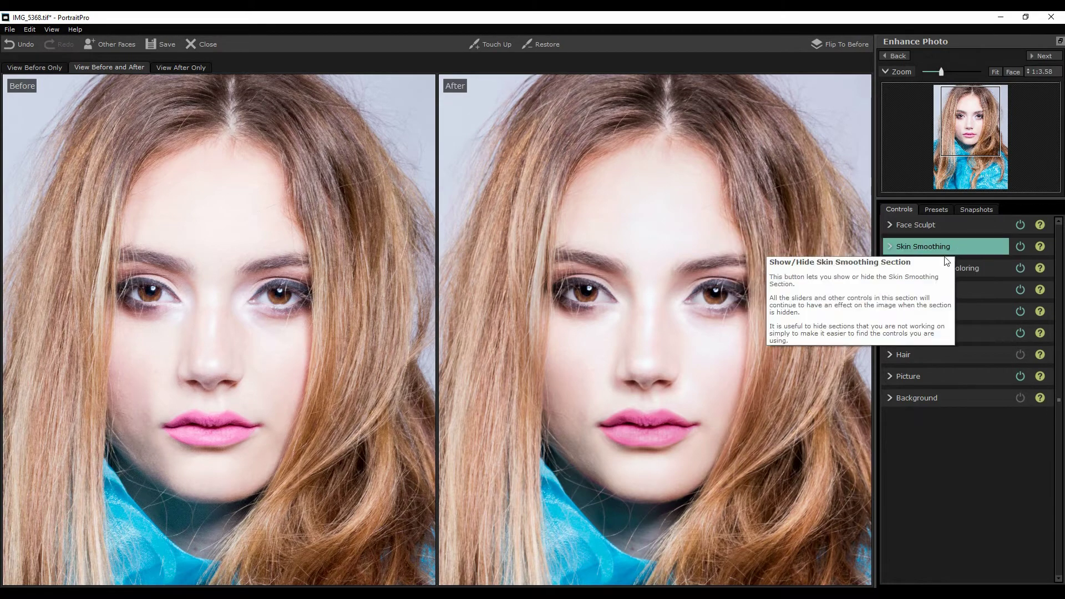
# - In Skin Lighting & Coloring, set the Baby Skin amount to 0 and Correct Outside Face to 24
pyautogui.click(890, 270)
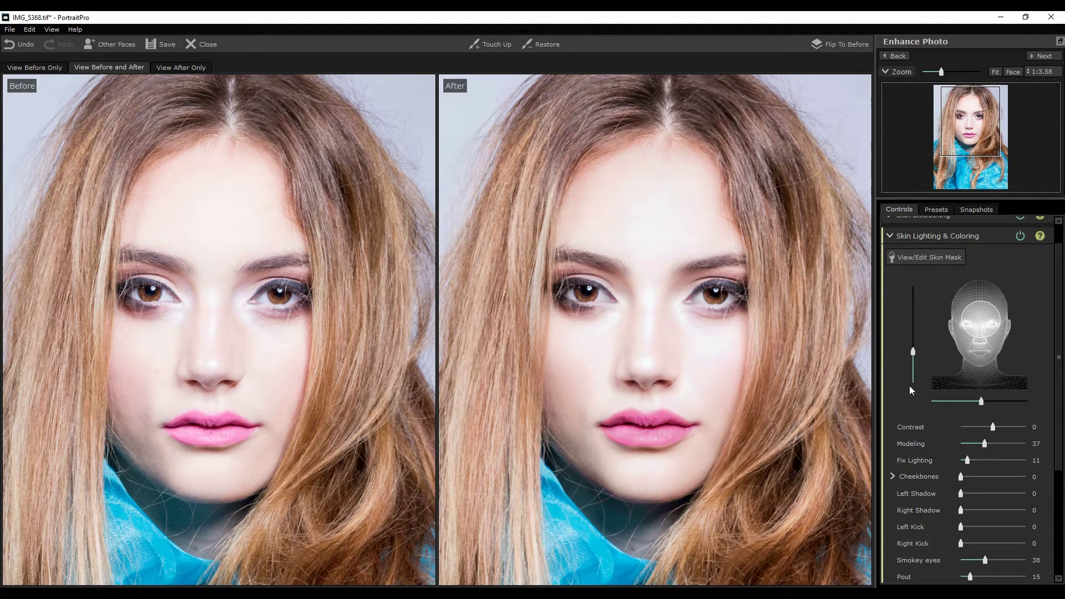
pyautogui.click(910, 385)
pyautogui.scroll(-3, 1058, 444)
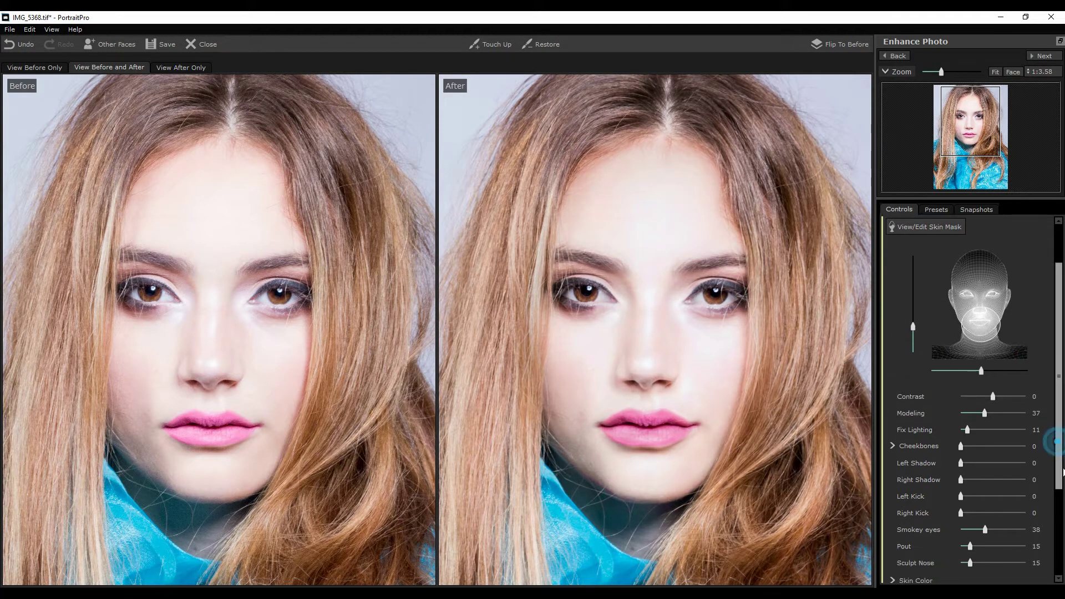
pyautogui.click(894, 476)
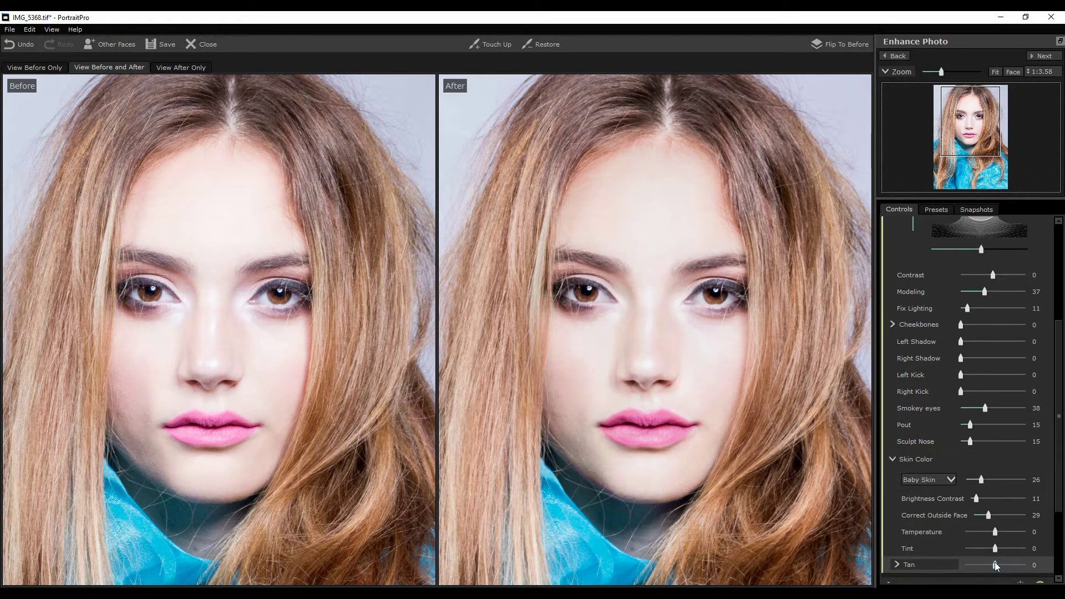
pyautogui.moveTo(988, 515); pyautogui.dragTo(958, 484)
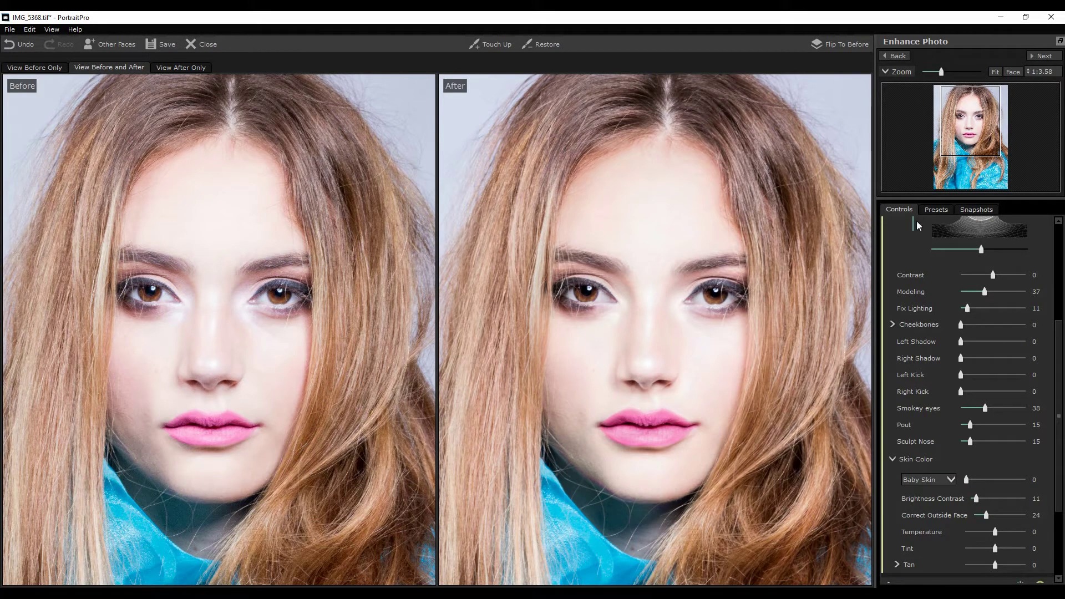
pyautogui.scroll(3, 1059, 416)
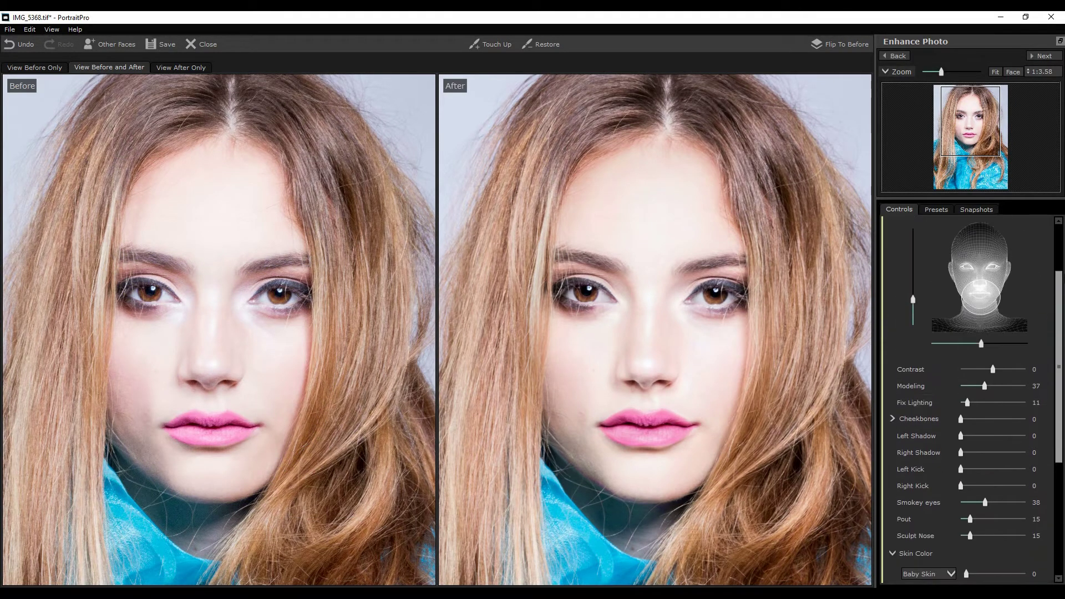
pyautogui.click(941, 232)
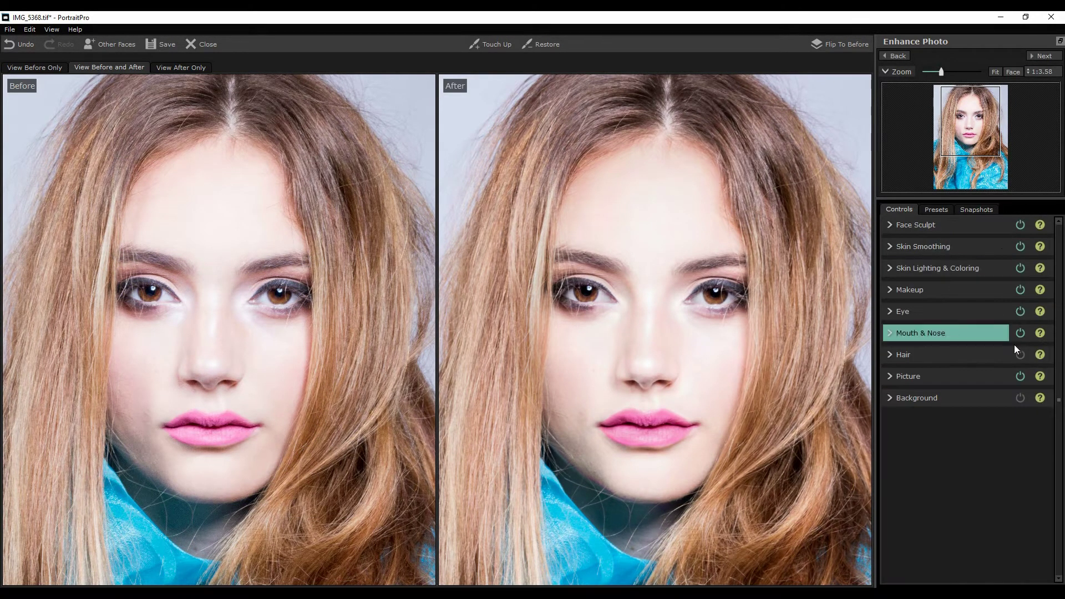
# - Raise the picture's Smart Contrast to 33 and fit the whole photo in the view
pyautogui.click(945, 377)
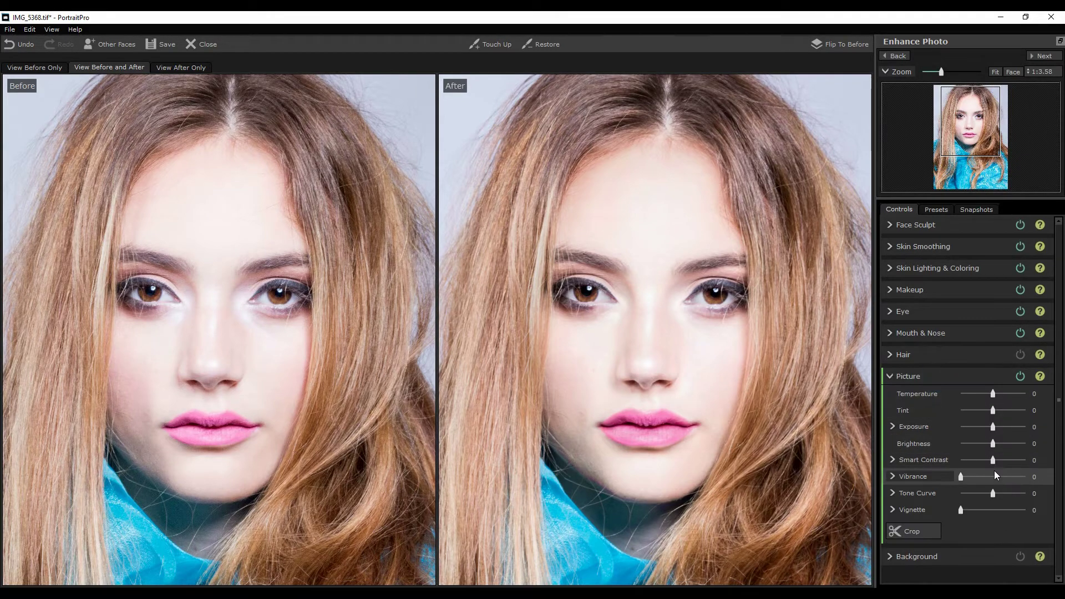
pyautogui.moveTo(992, 460); pyautogui.dragTo(1005, 459)
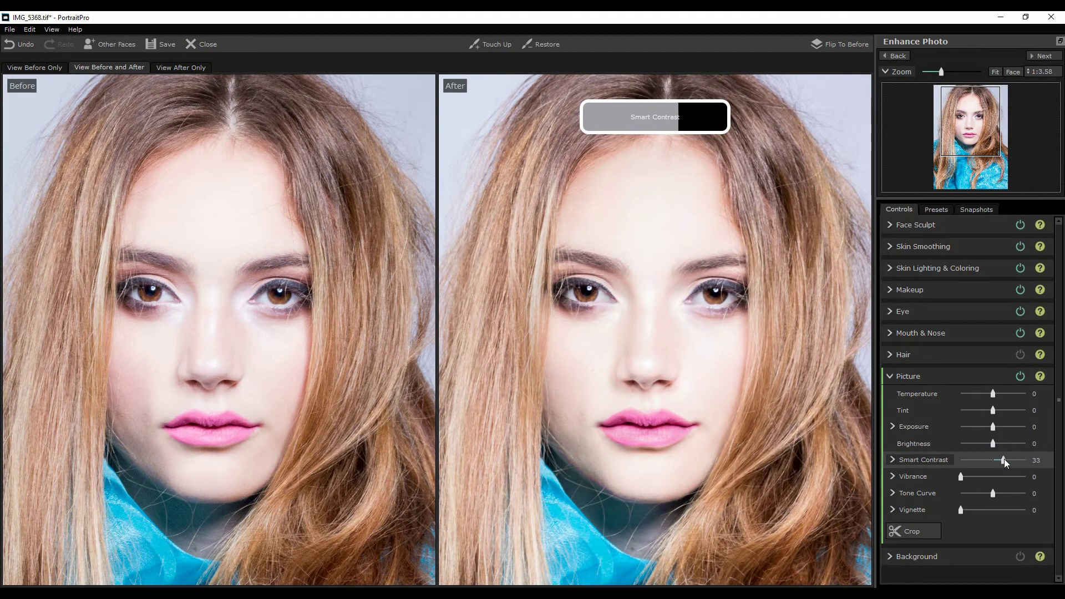
pyautogui.click(995, 72)
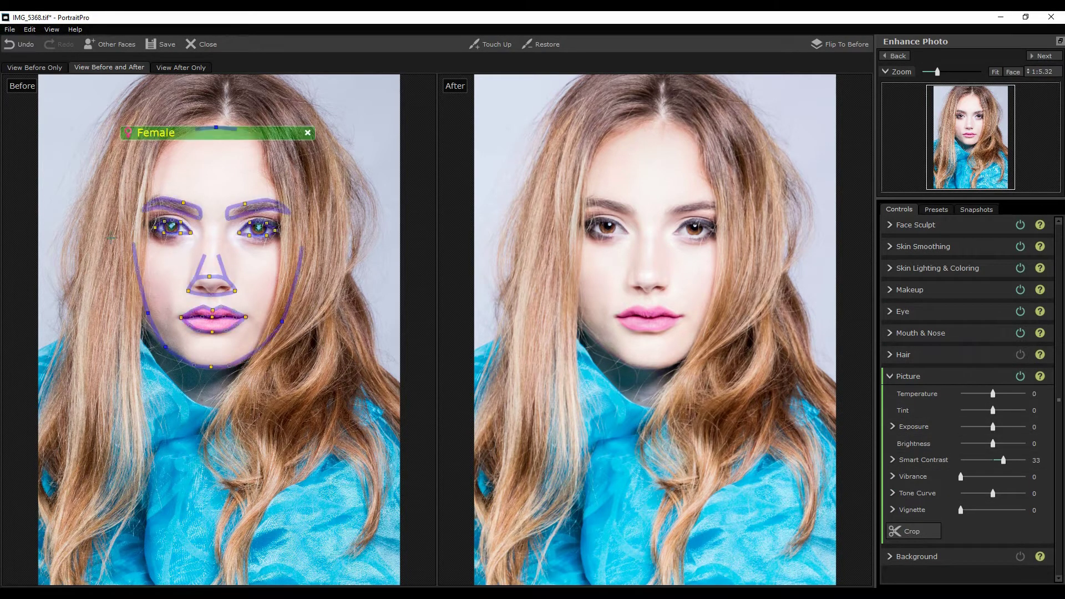
pyautogui.click(9, 29)
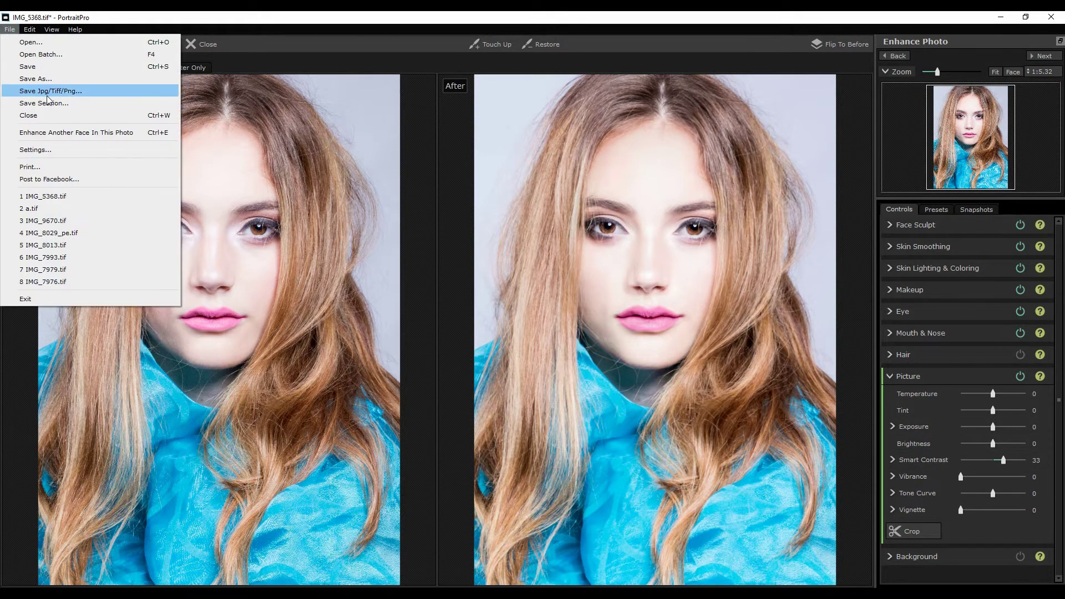
pyautogui.click(678, 60)
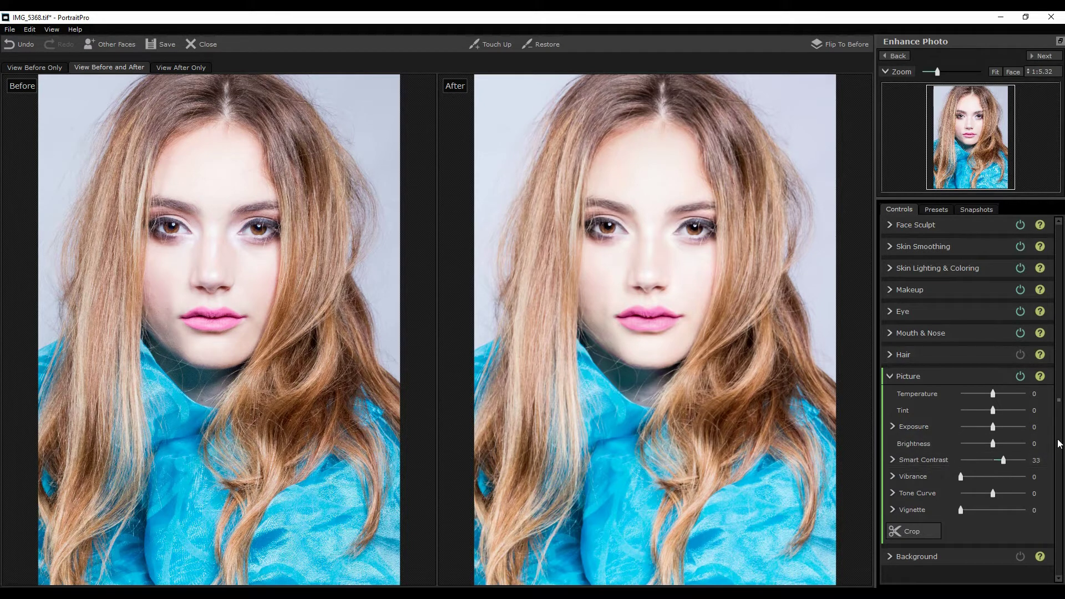
# - Increase Smooth Hair in the Hair Tidying Mode and accept the result
pyautogui.click(897, 376)
pyautogui.click(920, 359)
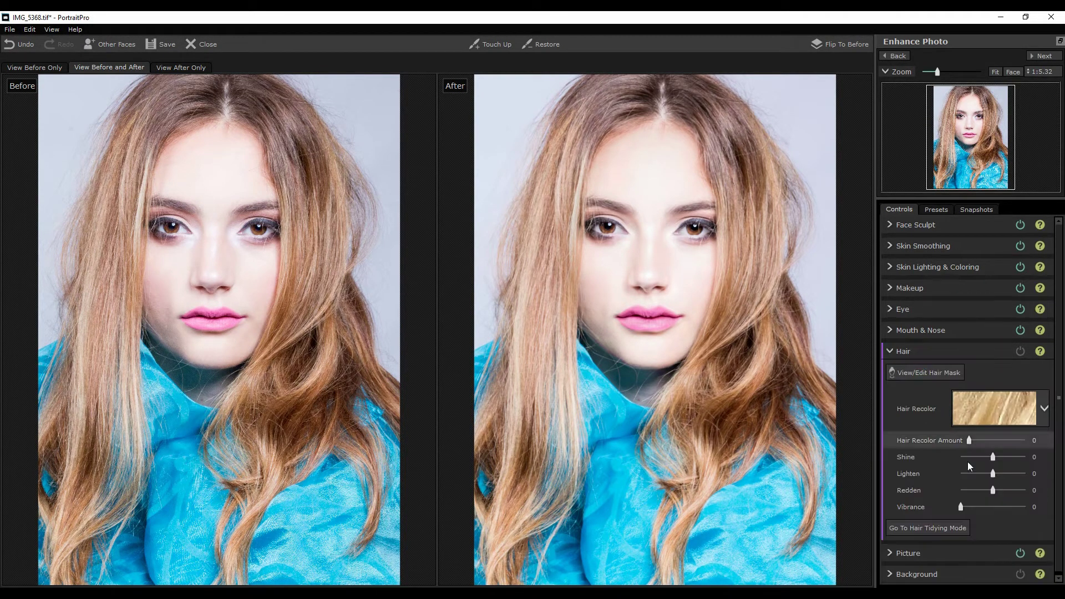
pyautogui.click(941, 531)
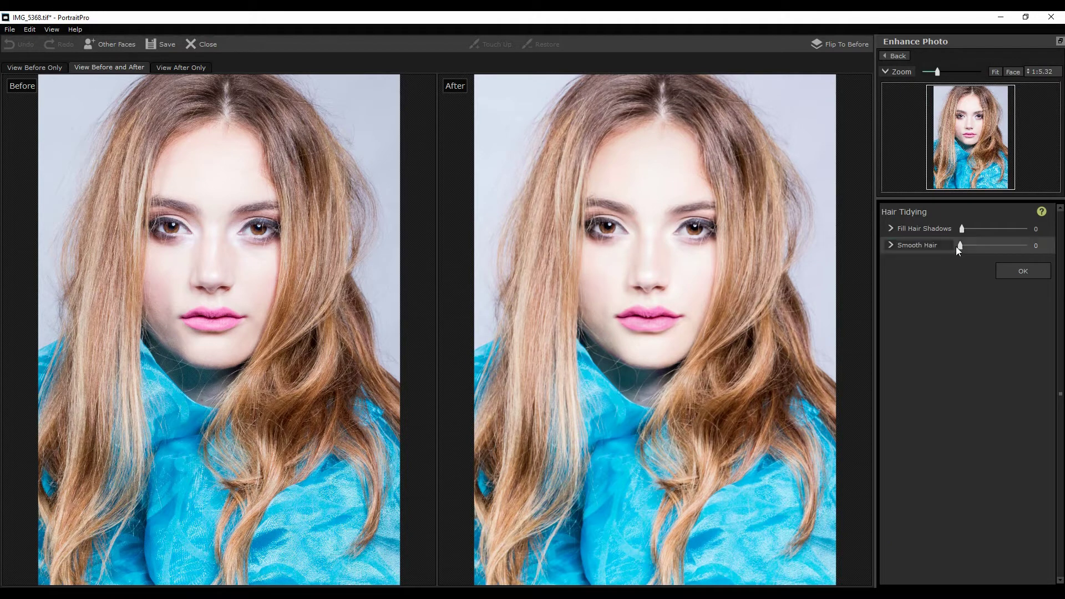
pyautogui.moveTo(960, 246); pyautogui.dragTo(988, 245)
pyautogui.click(963, 229)
pyautogui.click(1015, 275)
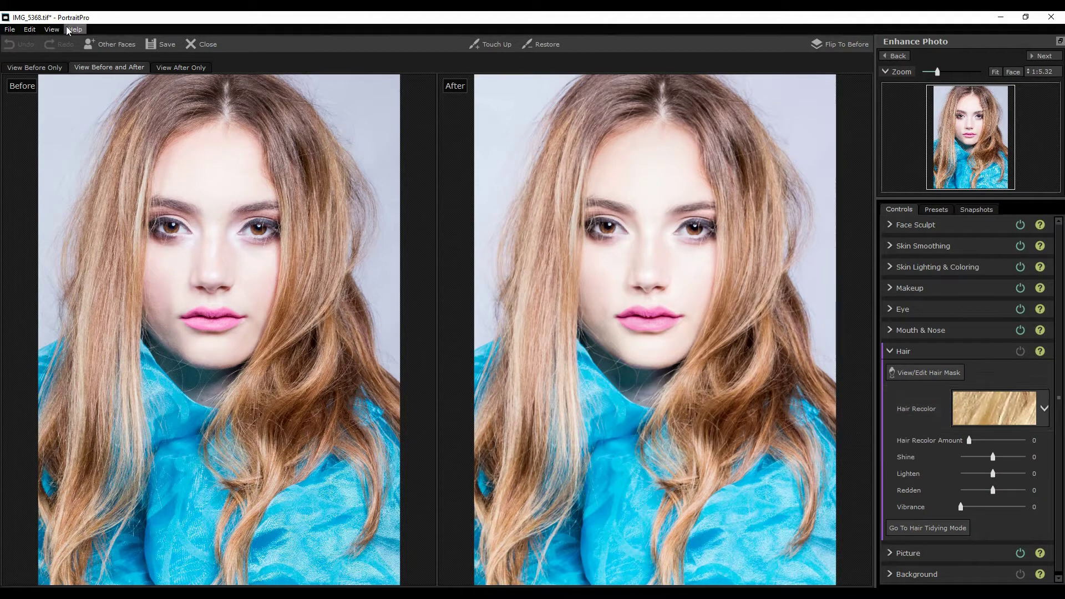
# - Save the retouched portrait as an uncompressed 8-bit TIFF file named videoa
pyautogui.click(11, 30)
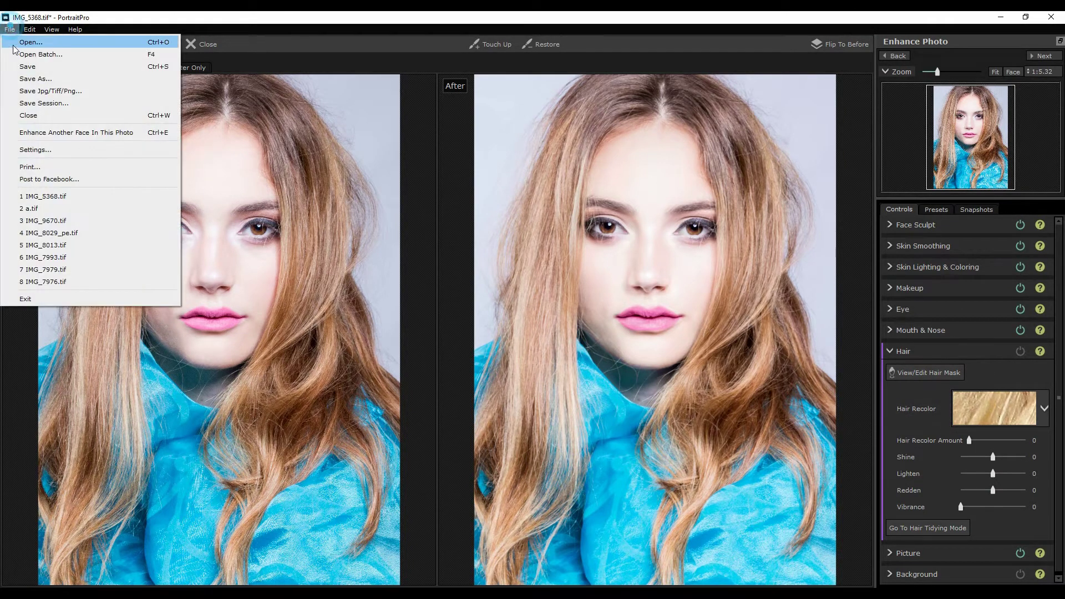
pyautogui.click(49, 91)
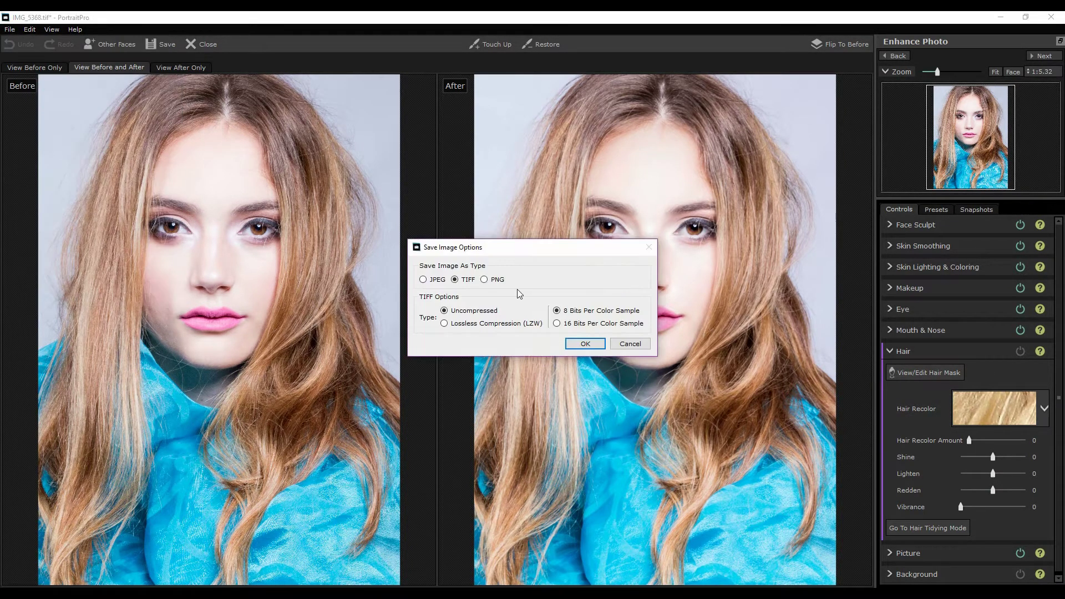
pyautogui.click(583, 344)
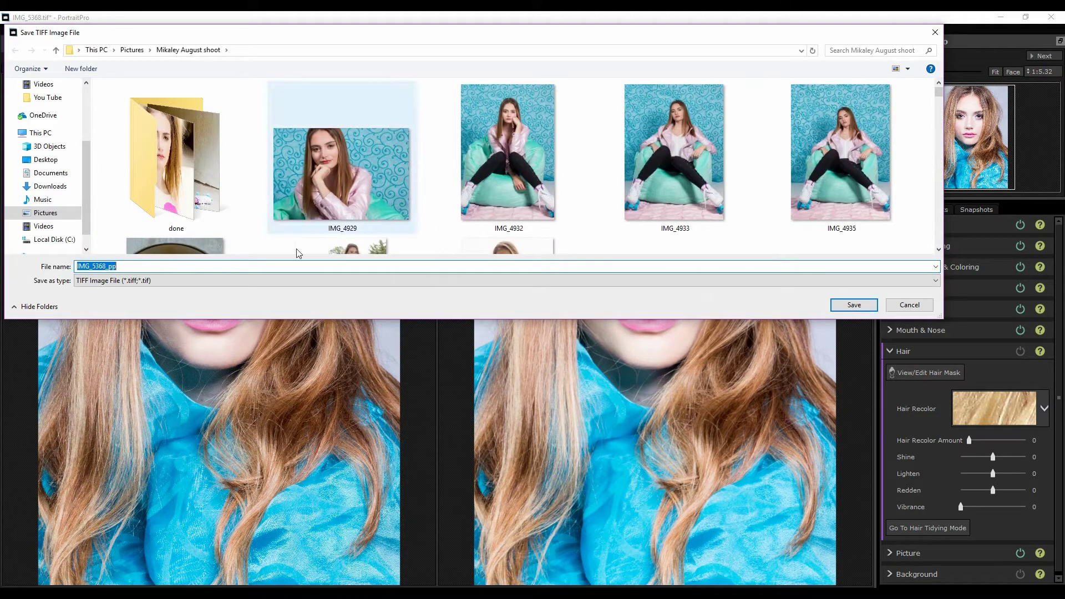
pyautogui.write('videoa')
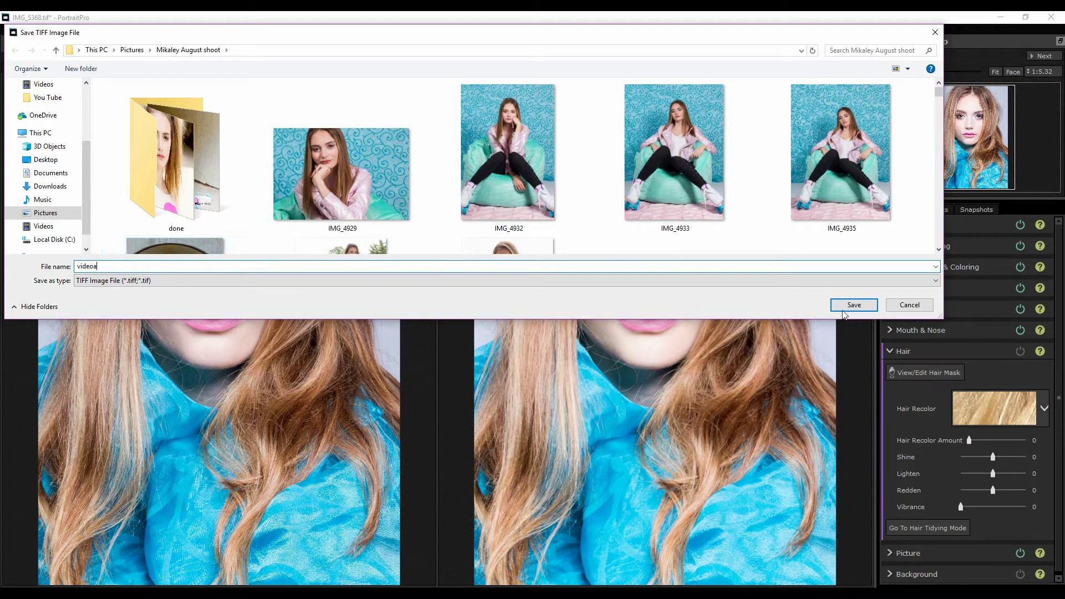
pyautogui.click(844, 312)
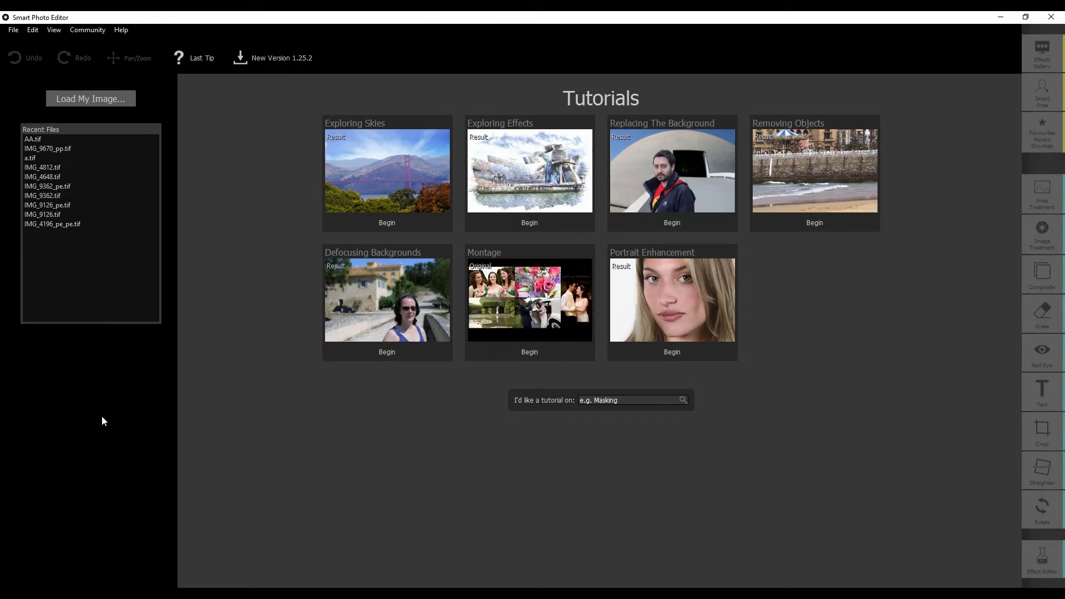
# - Switch to Smart Photo Editor and browse the Pictures library to the August shoot folder for opening an image
pyautogui.click(15, 34)
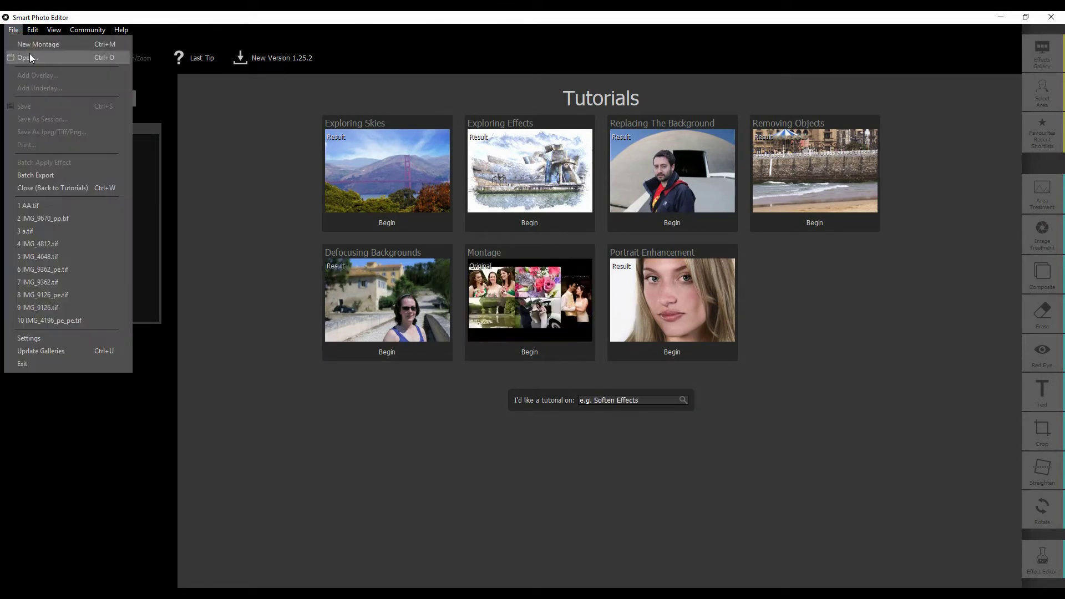
pyautogui.press('Escape')
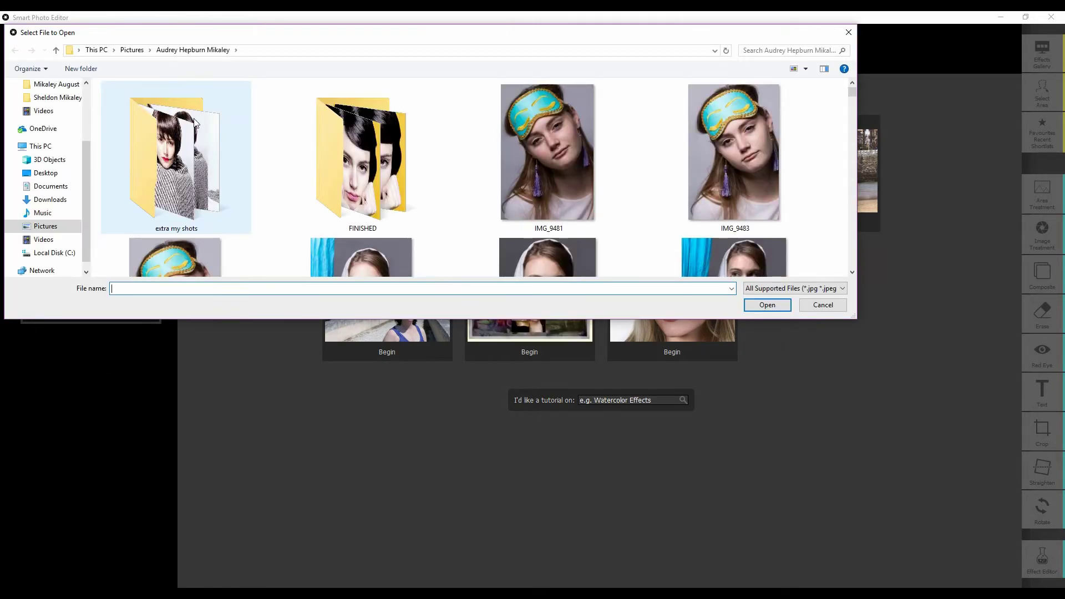
pyautogui.click(61, 227)
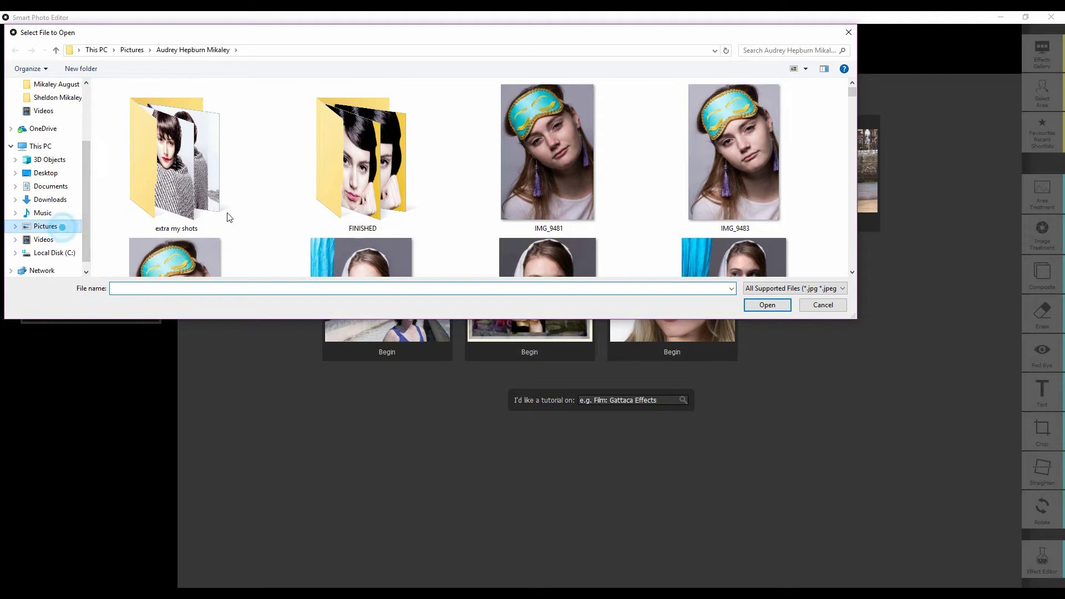
pyautogui.scroll(-3, 386, 222)
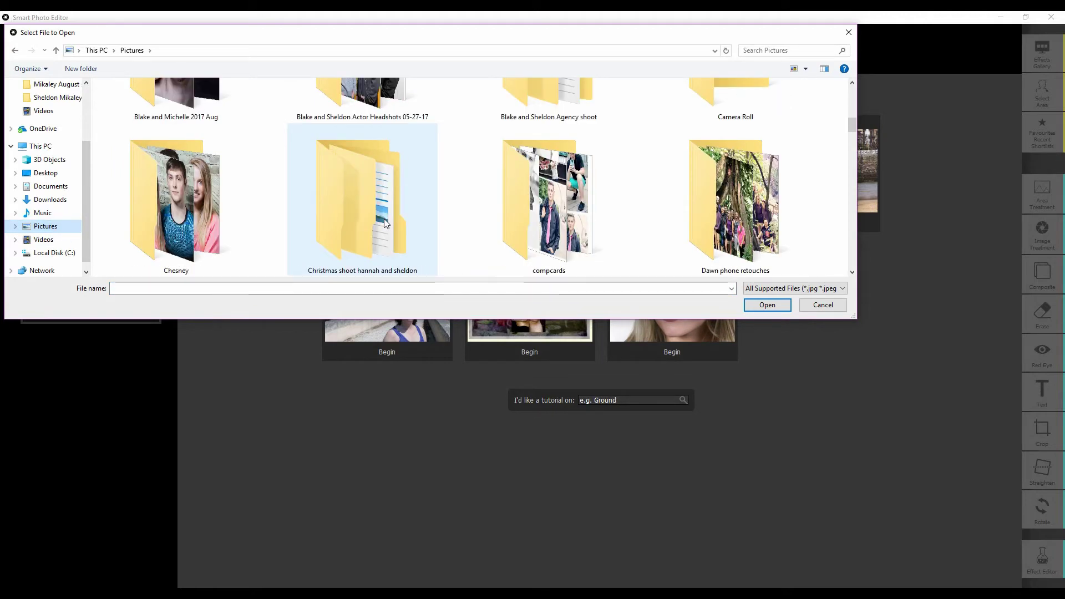
pyautogui.scroll(-3, 384, 218)
pyautogui.scroll(-3, 384, 219)
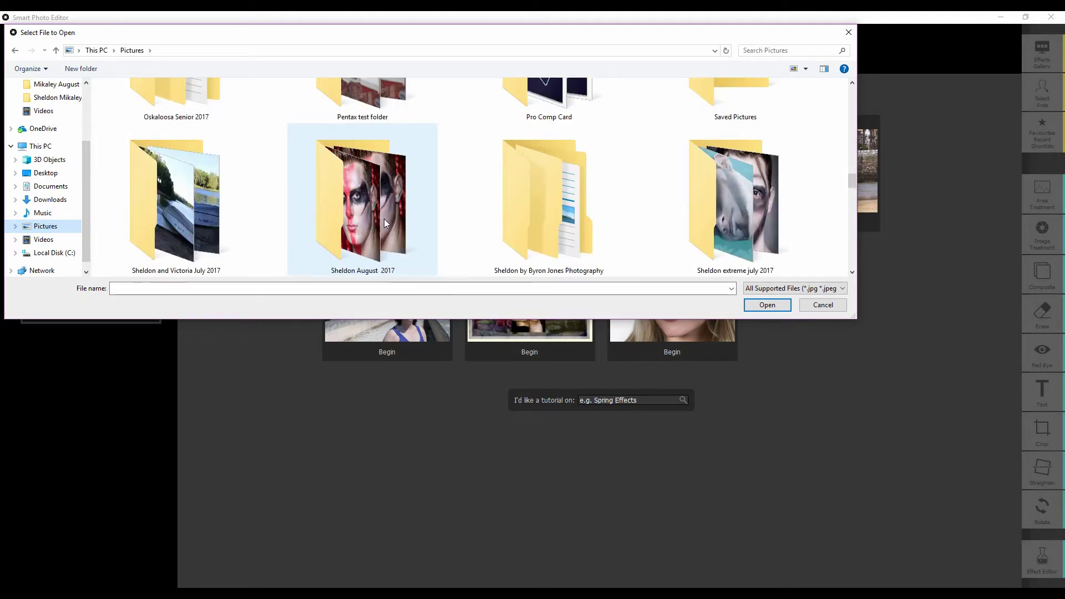
pyautogui.scroll(-3, 384, 219)
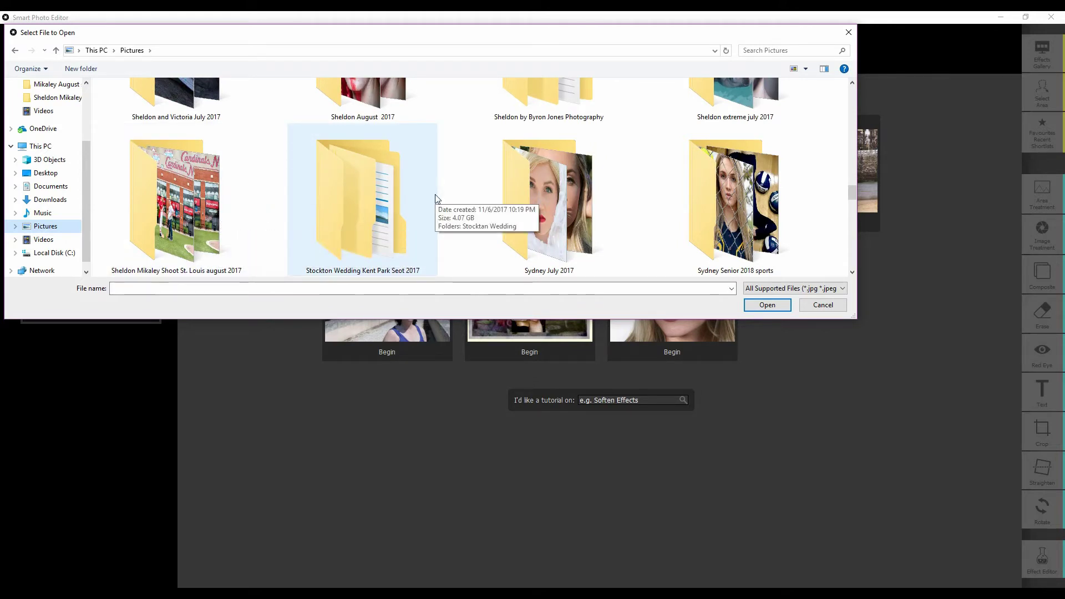
pyautogui.scroll(3, 437, 198)
pyautogui.scroll(3, 437, 199)
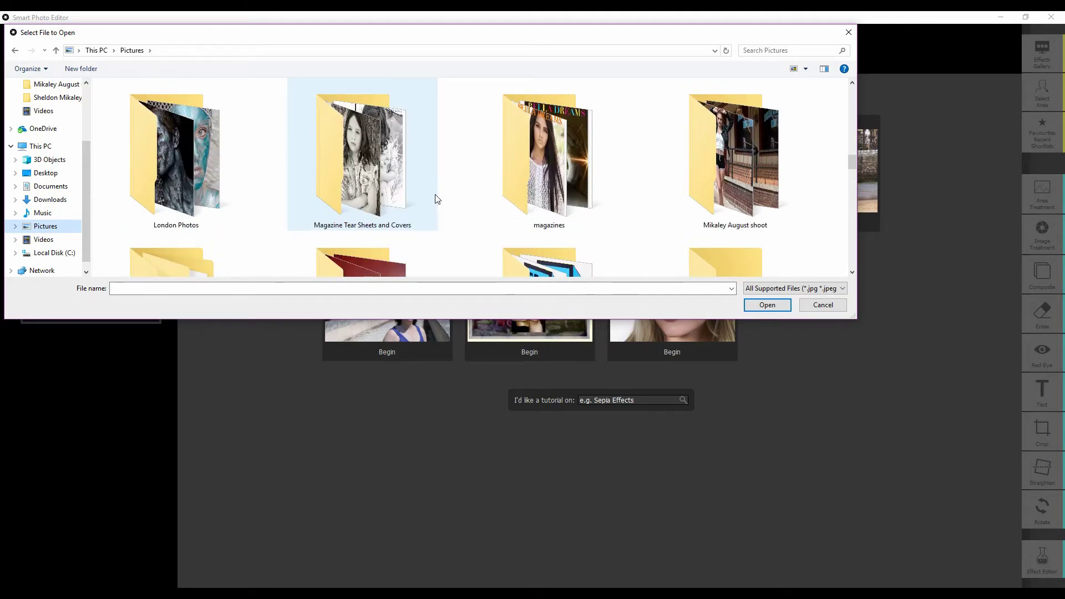
pyautogui.scroll(-2, 438, 198)
pyautogui.scroll(2, 437, 199)
pyautogui.doubleClick(728, 158)
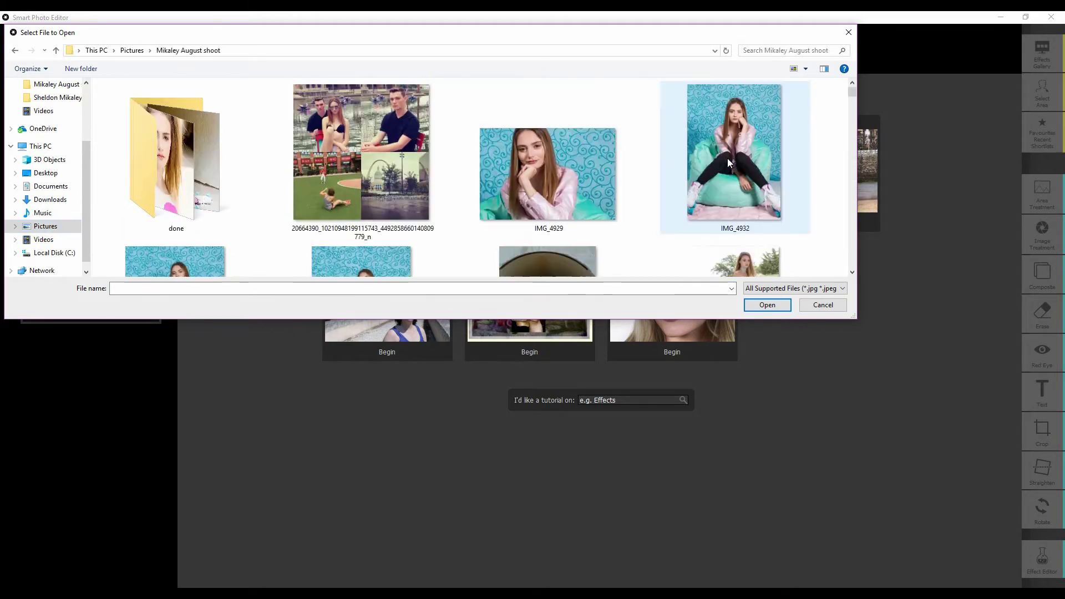
# - Find the image videoa in the August shoot folder and open it for editing
pyautogui.moveTo(853, 91)
pyautogui.mouseDown()
pyautogui.moveTo(862, 260)
pyautogui.moveTo(863, 85)
pyautogui.mouseUp()
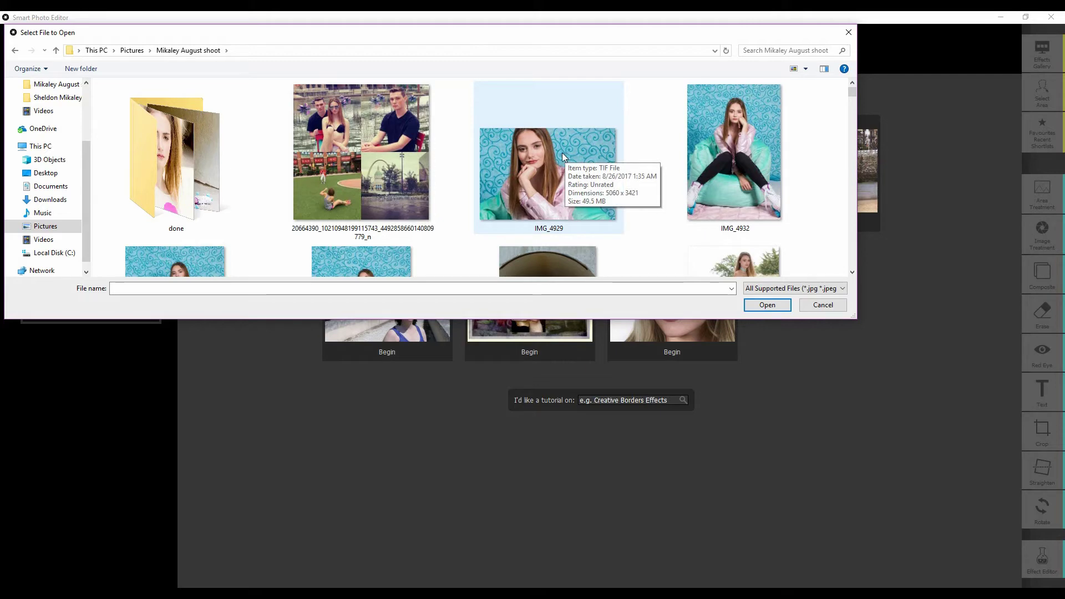
pyautogui.scroll(-10, 562, 152)
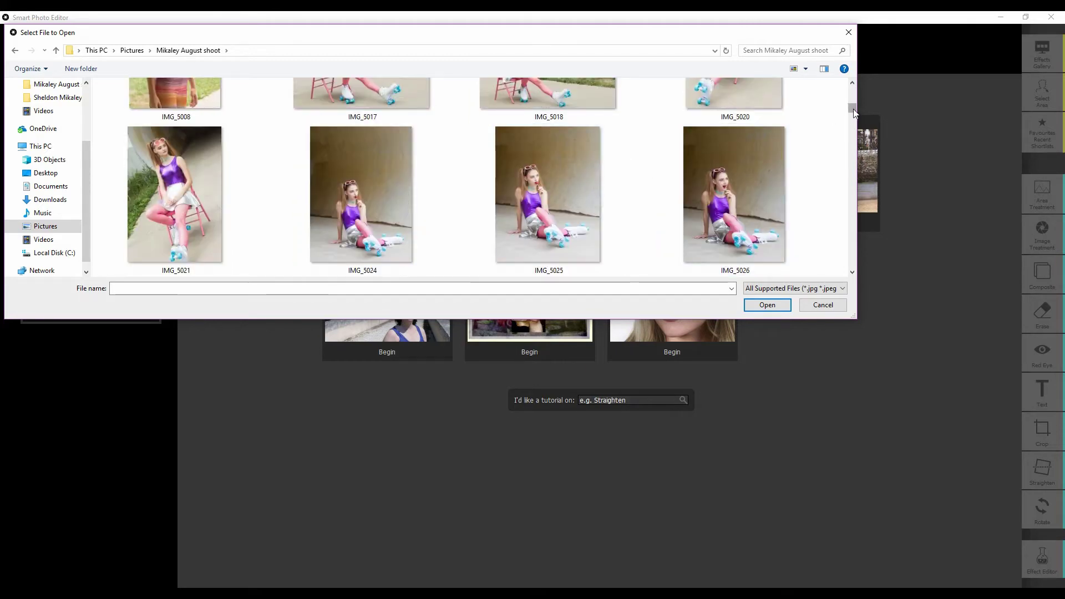
pyautogui.scroll(-15, 738, 108)
pyautogui.click(383, 215)
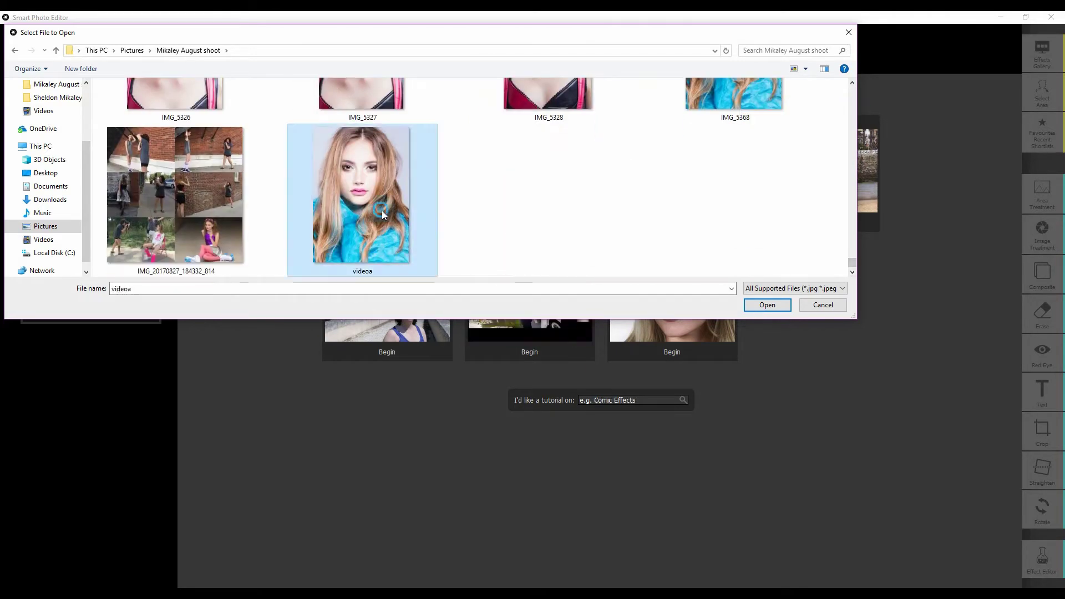
pyautogui.click(768, 304)
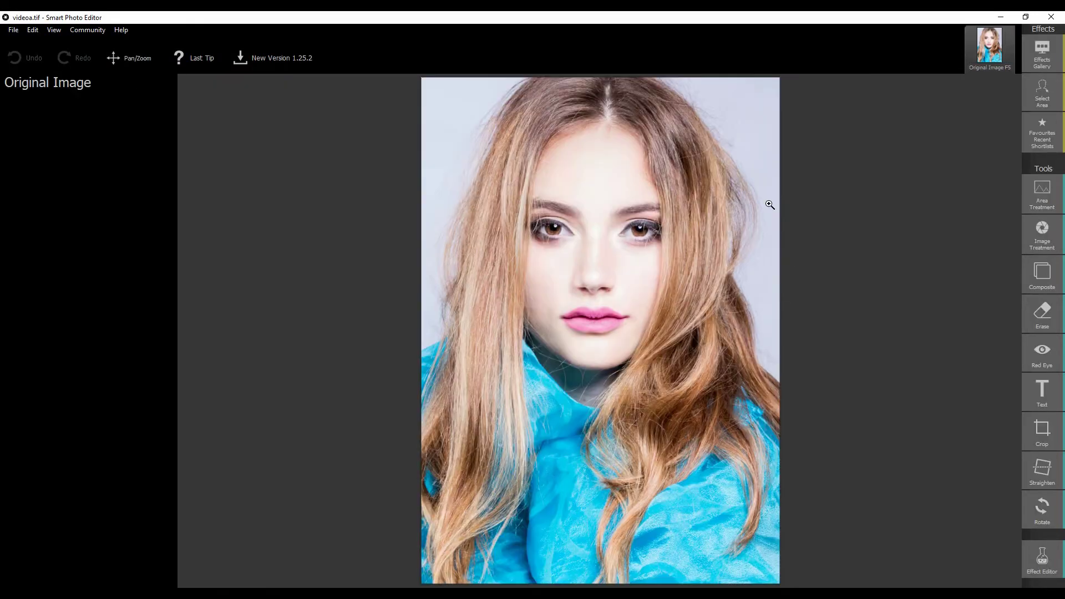
# - Apply the favorite effects Photo clarity and Strong enhance sleazymichael, lowering the Master Fade of the second effect to near its minimum
pyautogui.click(1039, 149)
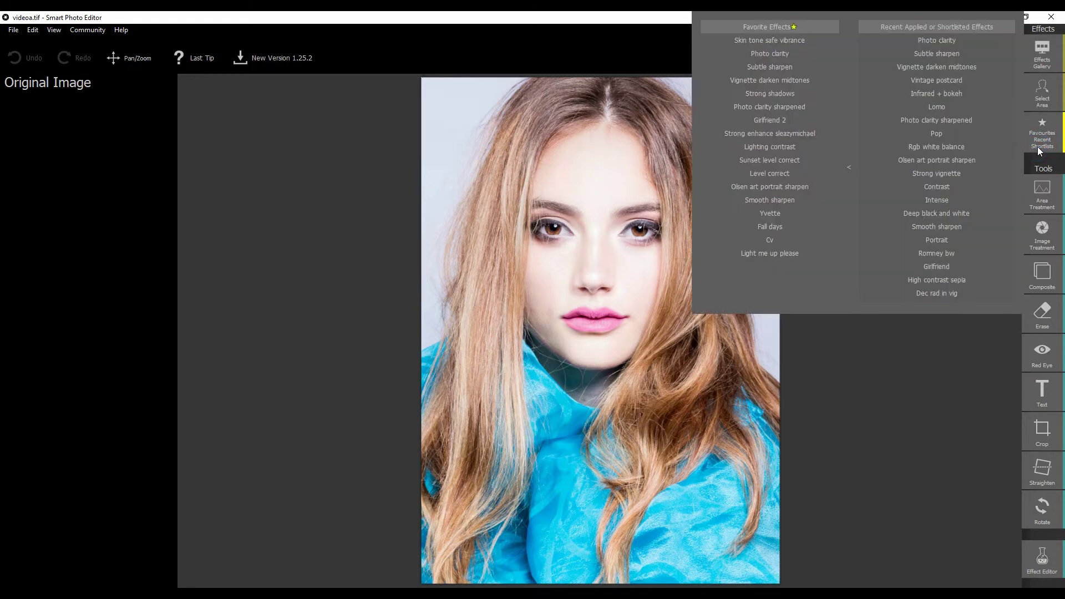
pyautogui.click(777, 60)
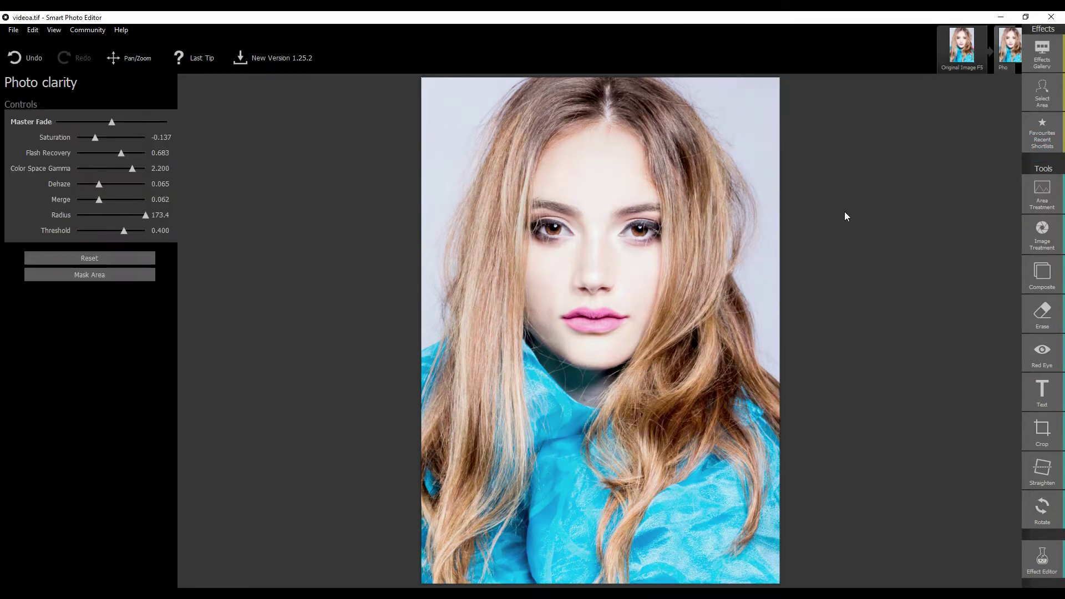
pyautogui.click(1043, 143)
pyautogui.click(770, 133)
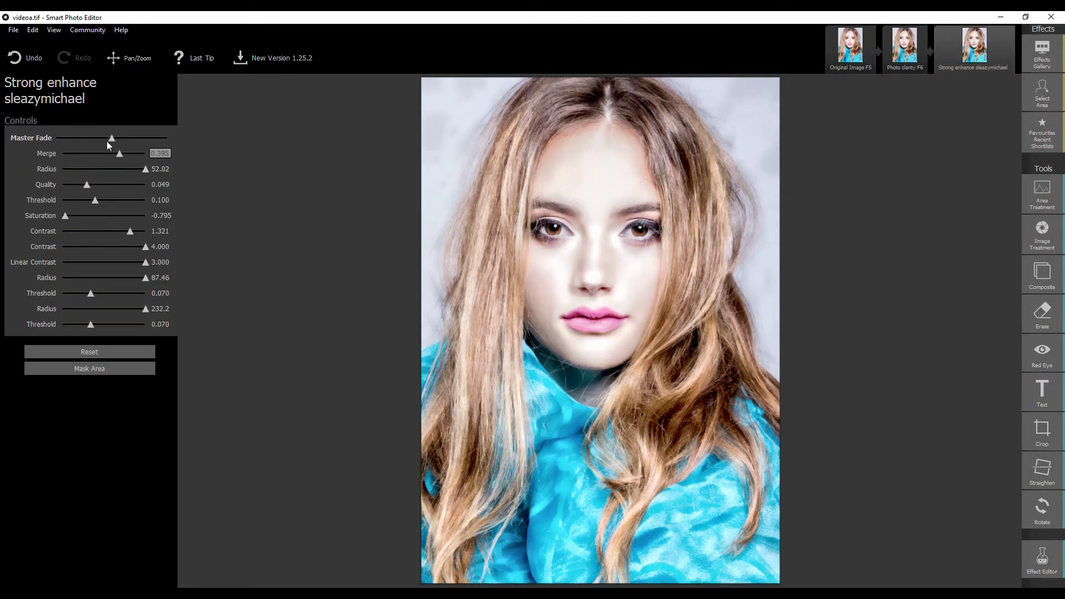
pyautogui.moveTo(111, 138); pyautogui.dragTo(71, 142)
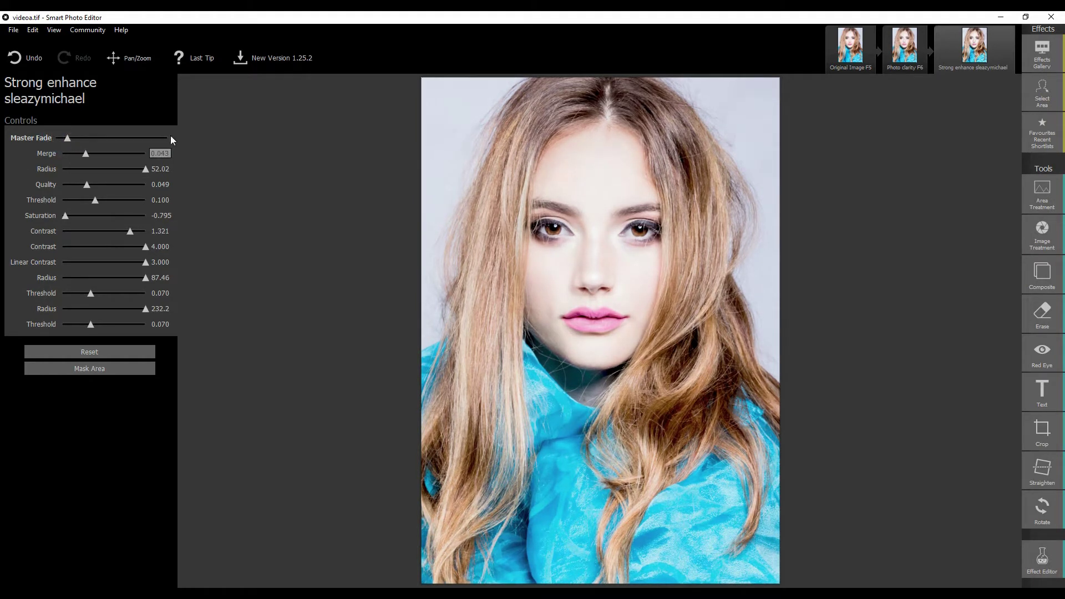
# - Try the favorite effect Smooth sharpen on the portrait and remove it again
pyautogui.click(1039, 141)
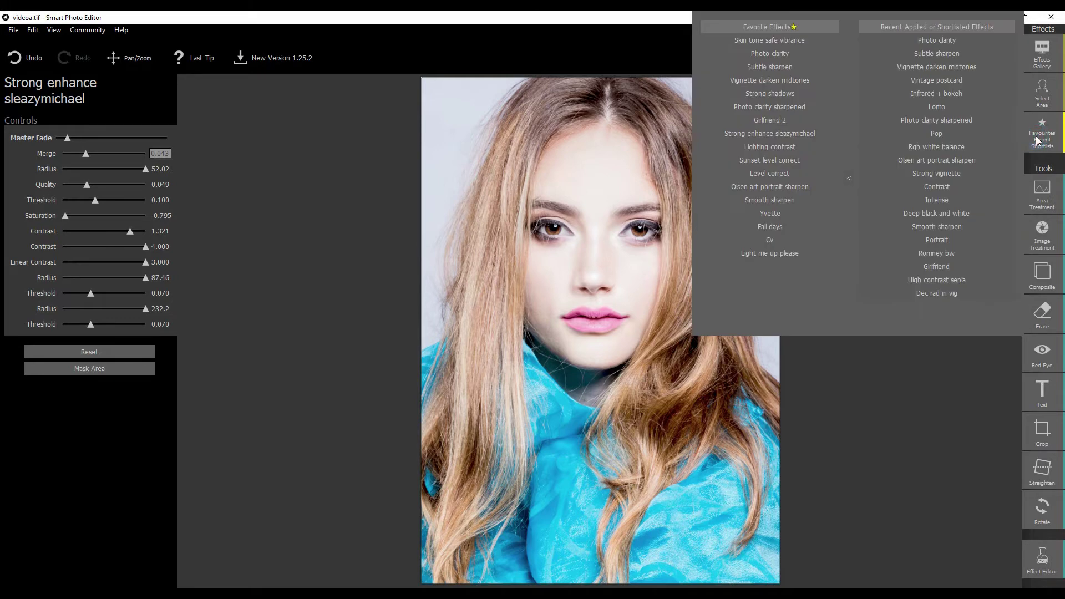
pyautogui.click(774, 201)
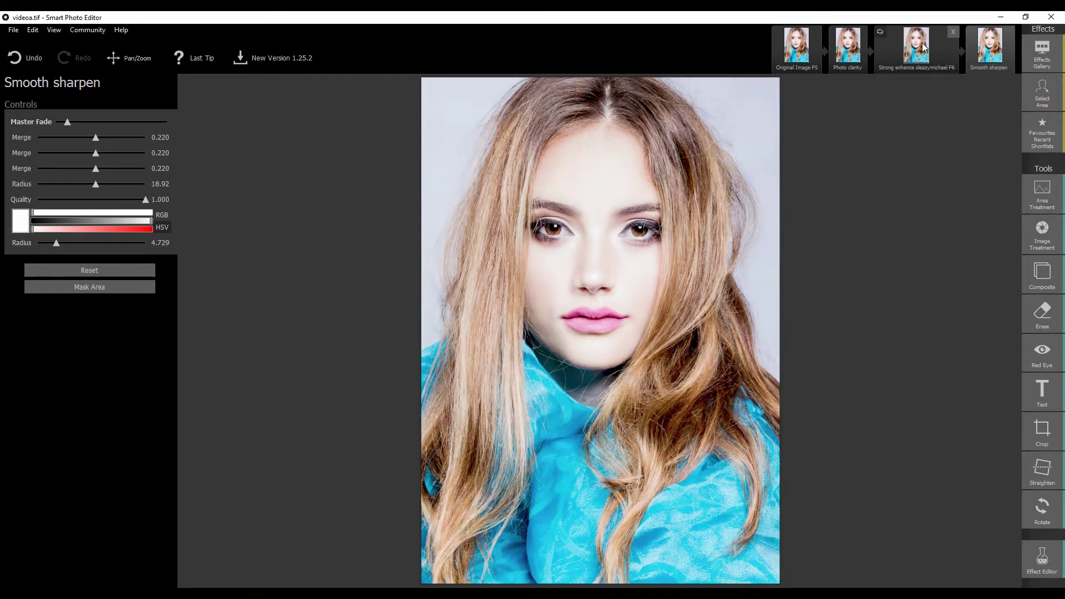
pyautogui.click(1011, 32)
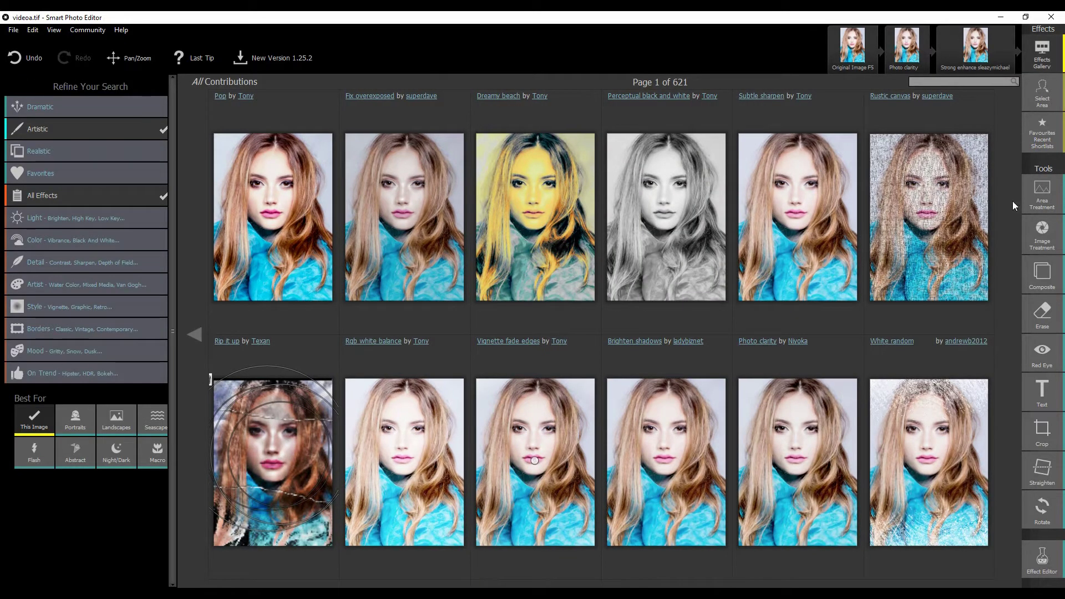
# - Apply the gallery effect Rgb white balance with its Master Fade lowered until red, green and blue brightness are each 0.185
pyautogui.click(439, 488)
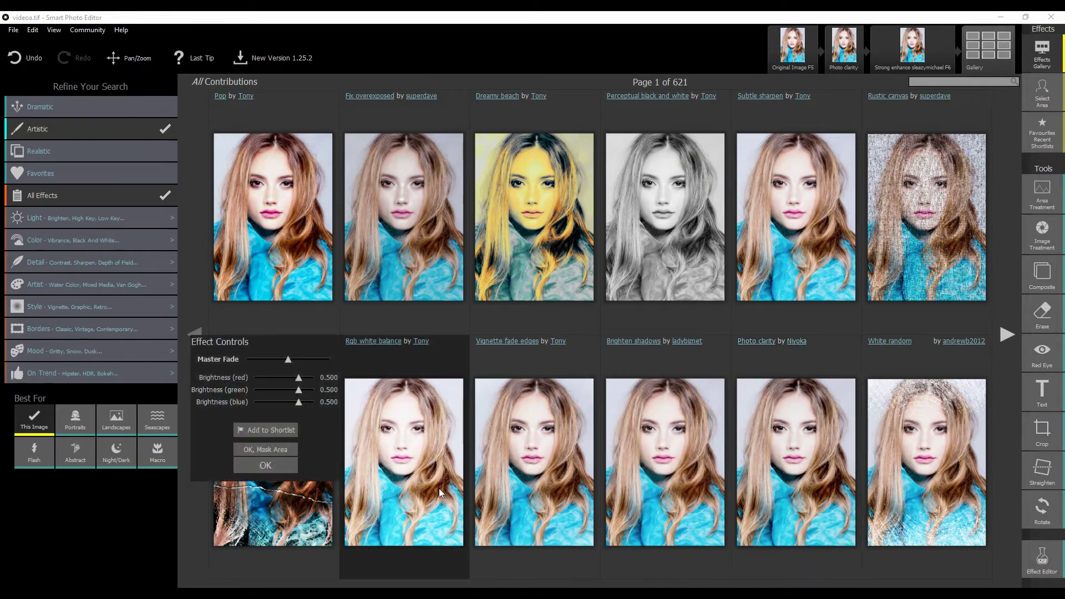
pyautogui.doubleClick(438, 488)
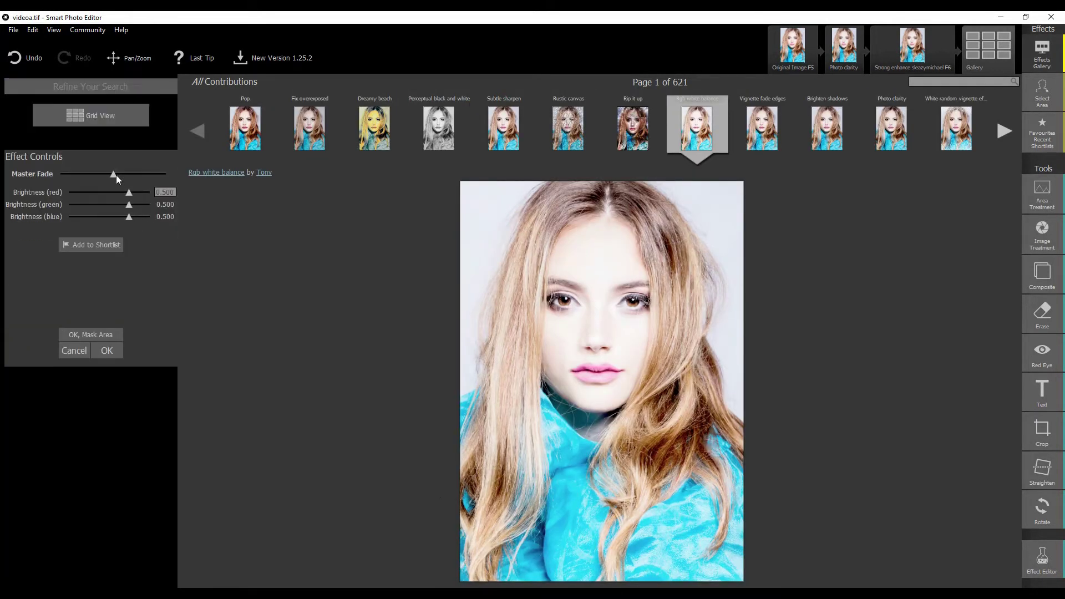
pyautogui.moveTo(114, 174); pyautogui.dragTo(79, 176)
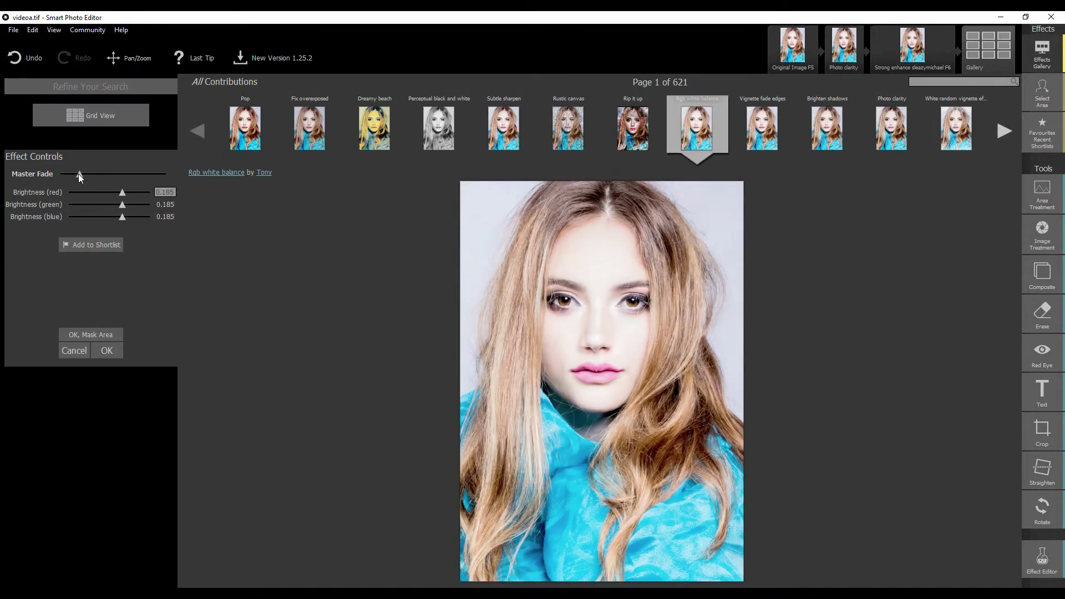
pyautogui.click(107, 350)
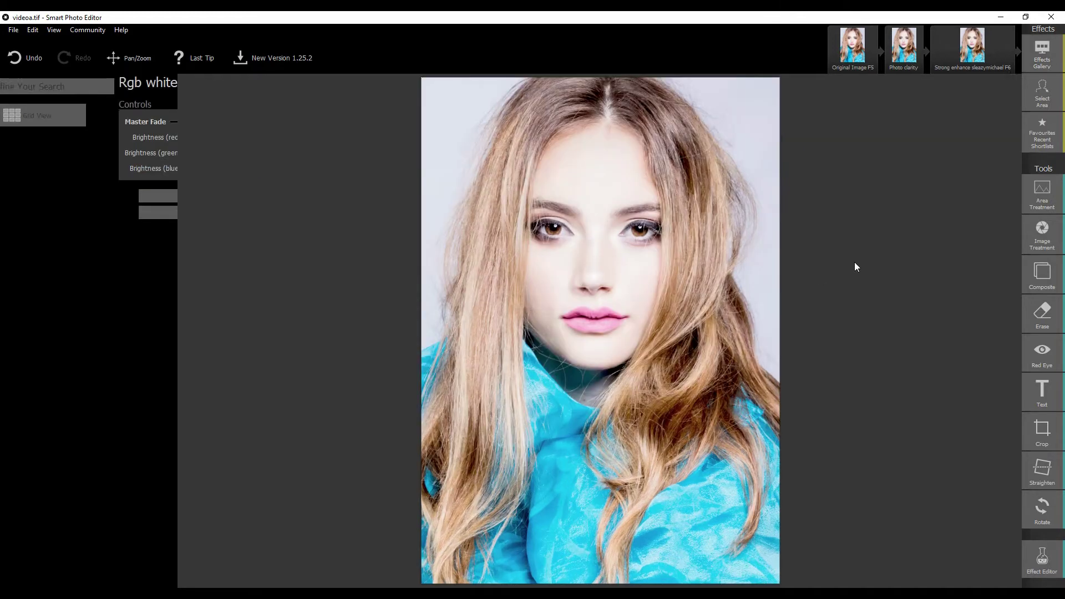
# - Adjust the Image Treatment with Brightness 0.069, Highlights -0.066, Shadows 0.177, Blacks 0.082, Contrast 0.104, Clarity 0.004 and a slight Dehaze
pyautogui.click(1037, 239)
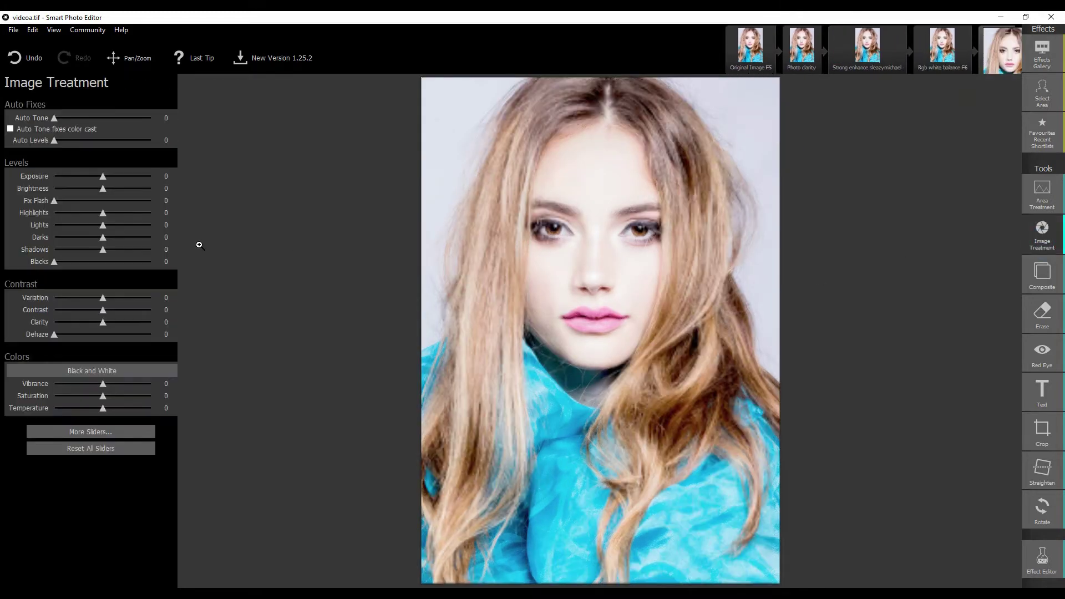
pyautogui.moveTo(103, 188); pyautogui.dragTo(98, 213)
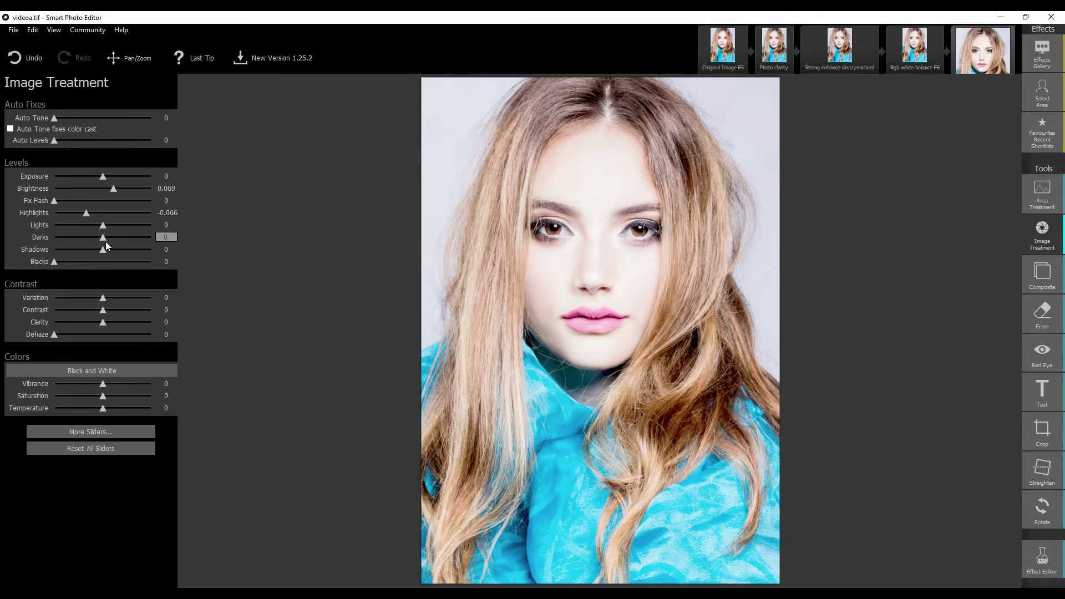
pyautogui.moveTo(105, 248); pyautogui.dragTo(86, 264)
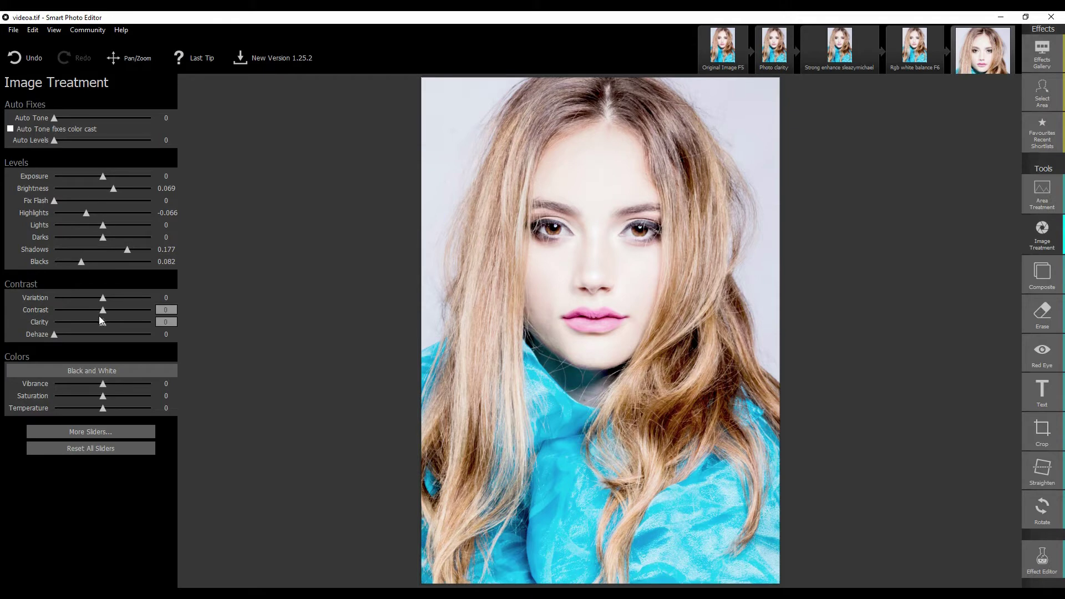
pyautogui.moveTo(99, 315)
pyautogui.mouseDown()
pyautogui.moveTo(108, 325)
pyautogui.moveTo(102, 312)
pyautogui.moveTo(124, 312)
pyautogui.moveTo(104, 311)
pyautogui.moveTo(114, 311)
pyautogui.mouseUp()
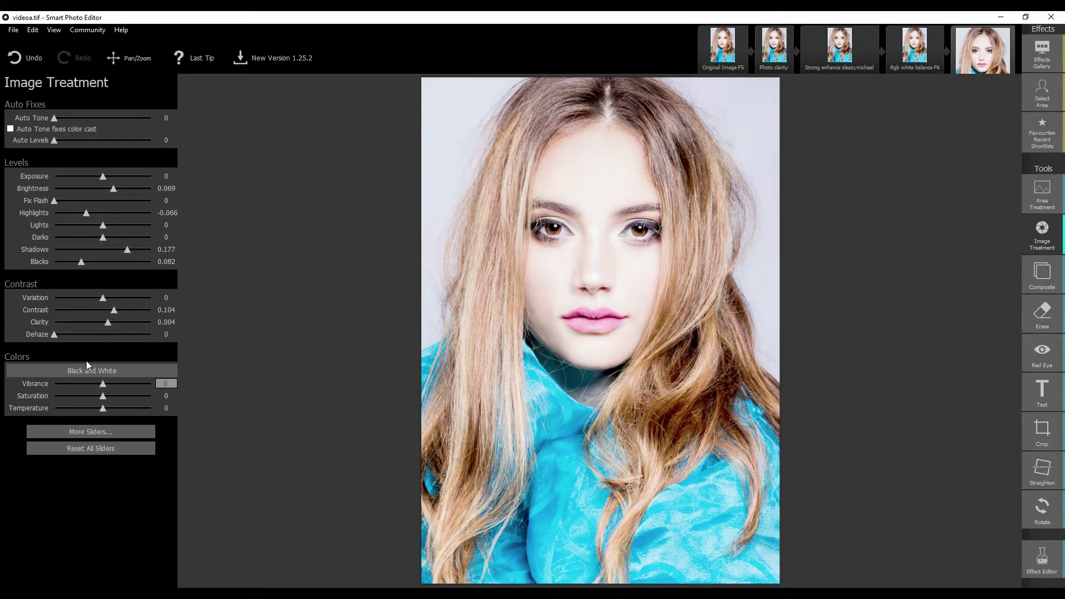
pyautogui.moveTo(58, 335)
pyautogui.mouseDown()
pyautogui.moveTo(129, 334)
pyautogui.moveTo(37, 337)
pyautogui.moveTo(60, 337)
pyautogui.mouseUp()
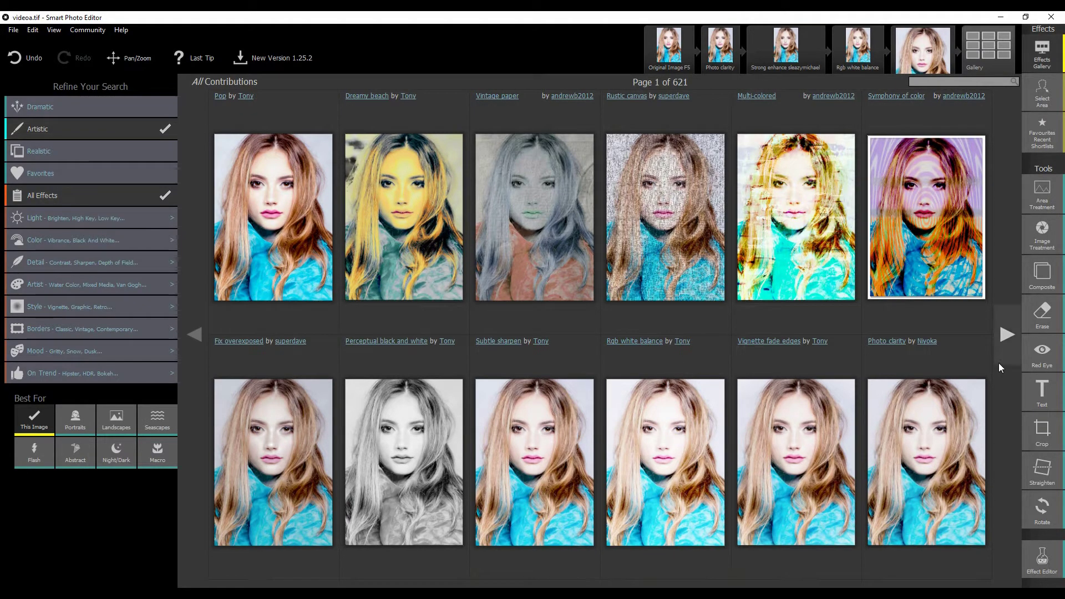
# - Apply the gallery effect Pop with its Master Fade lowered until Saturation is 0.050, Blacks 0.157 and Variation 0.046
pyautogui.click(275, 203)
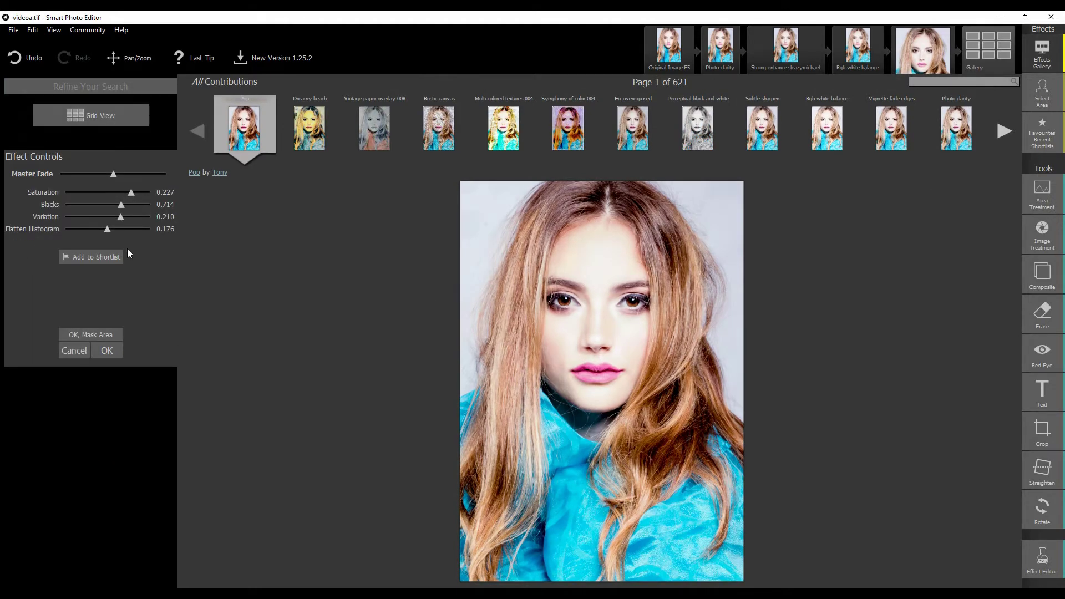
pyautogui.moveTo(111, 173); pyautogui.dragTo(71, 179)
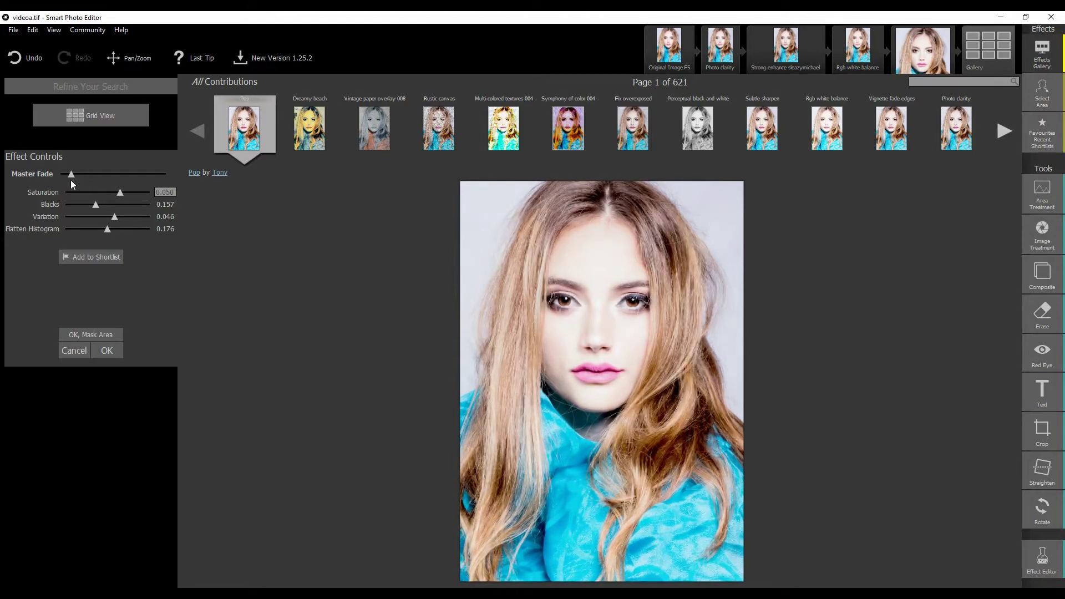
pyautogui.click(109, 352)
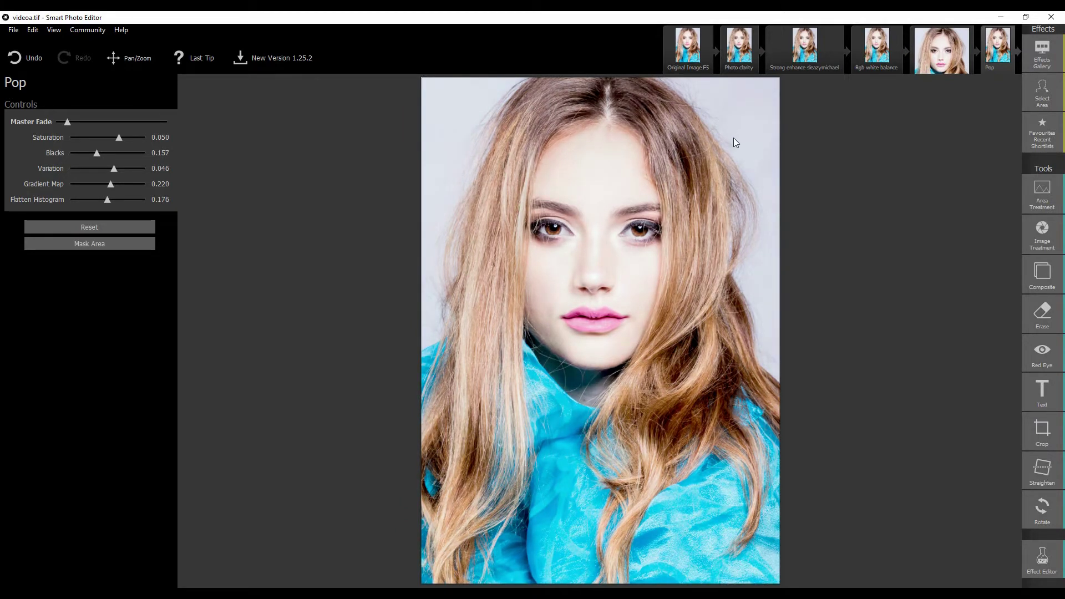
# - Apply the effect Unsaturated bordered from page 2 of the effects gallery, with Padded area at 0 and Saturation at 0.152
pyautogui.moveTo(754, 52)
pyautogui.click(1043, 132)
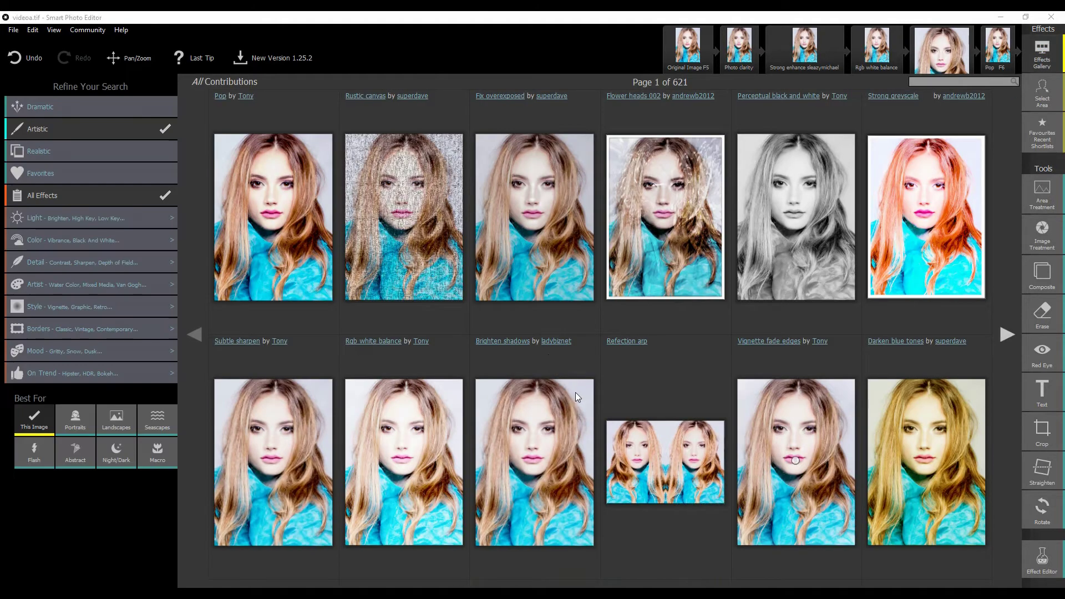
pyautogui.moveTo(579, 395)
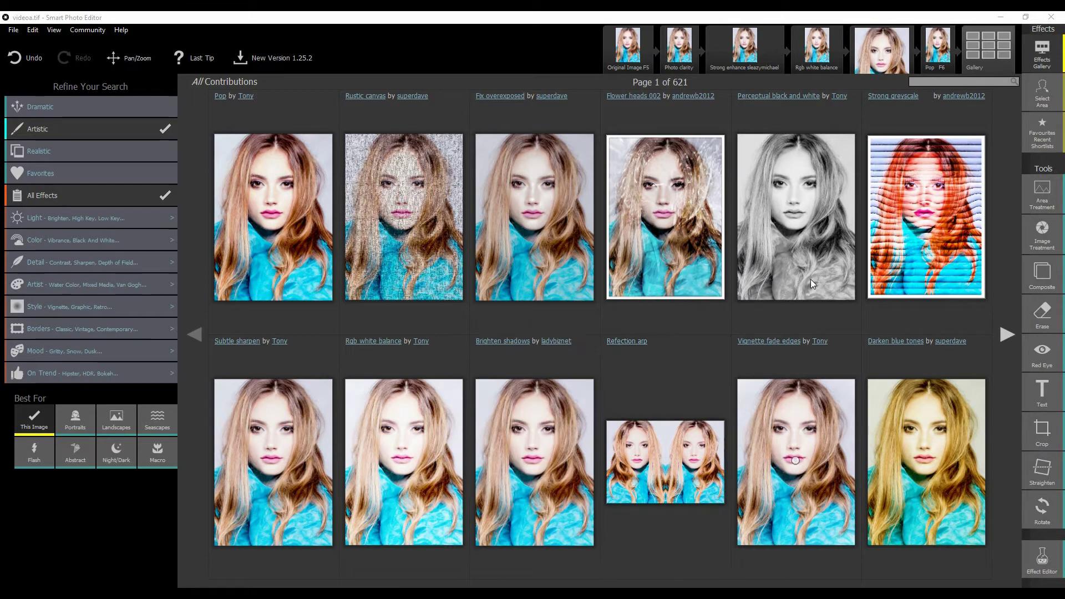
pyautogui.click(1008, 335)
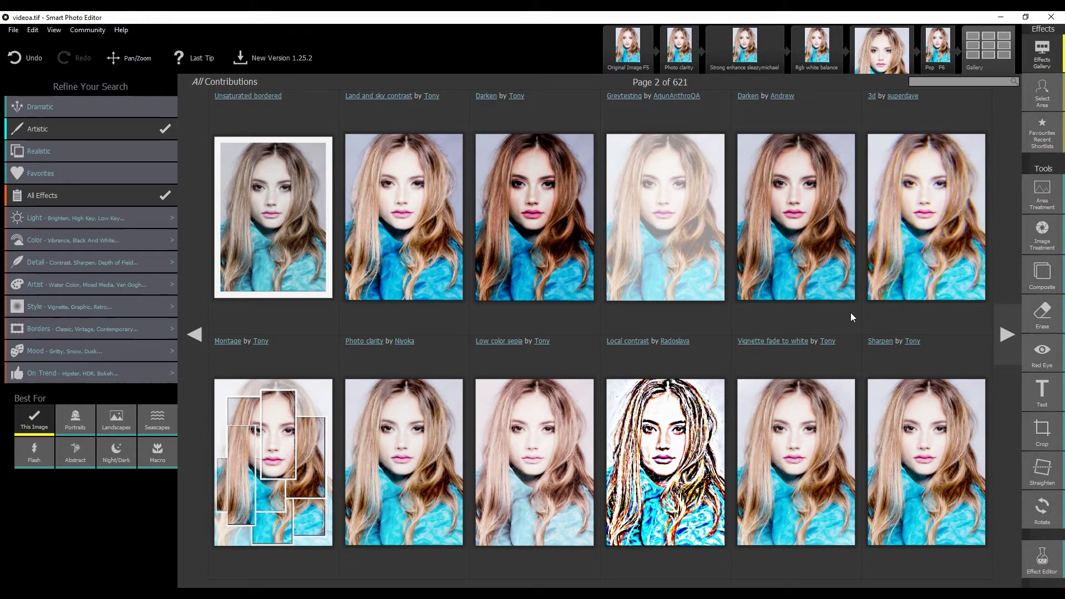
pyautogui.click(252, 223)
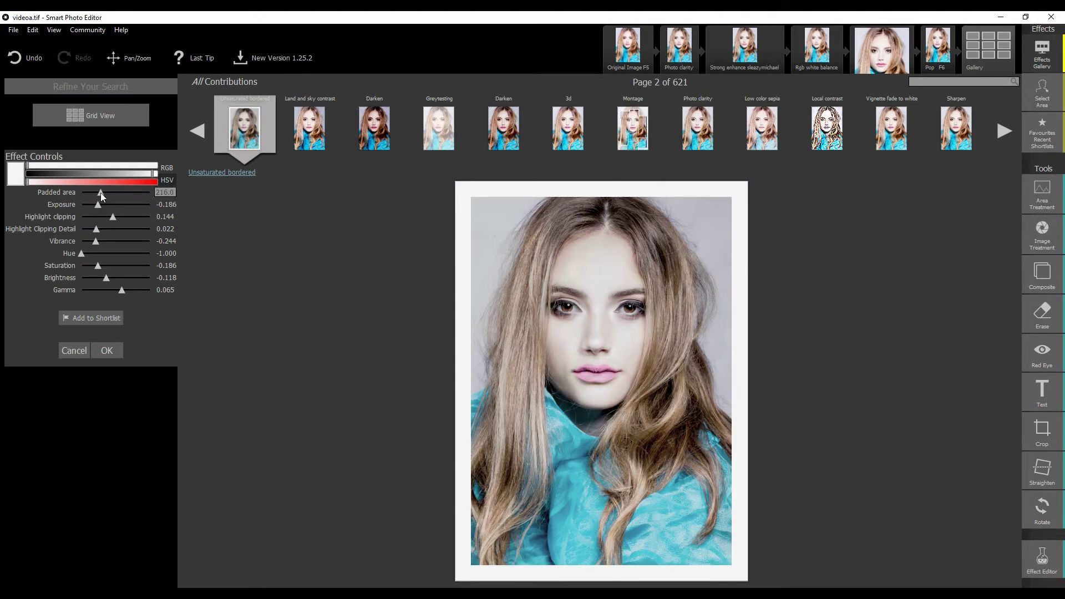
pyautogui.moveTo(101, 192); pyautogui.dragTo(70, 191)
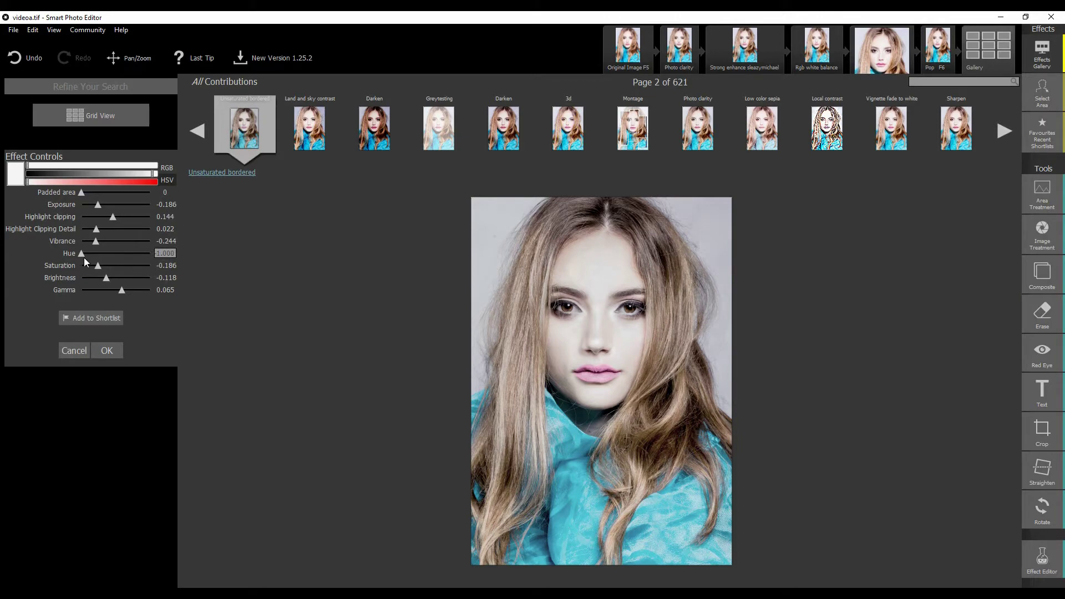
pyautogui.moveTo(82, 254); pyautogui.dragTo(71, 254)
pyautogui.moveTo(98, 267); pyautogui.dragTo(132, 264)
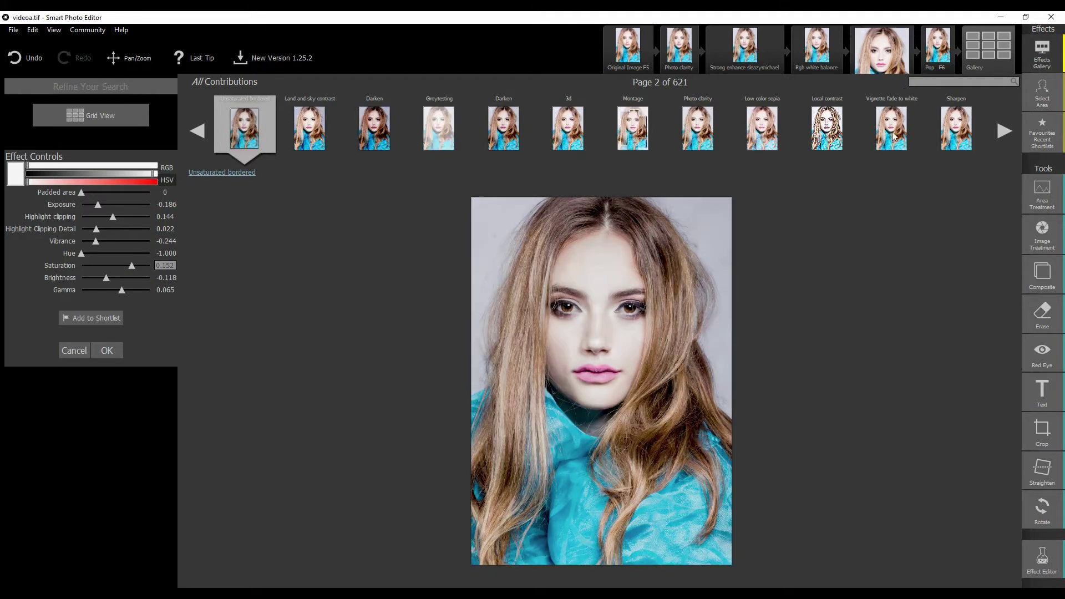
pyautogui.click(115, 351)
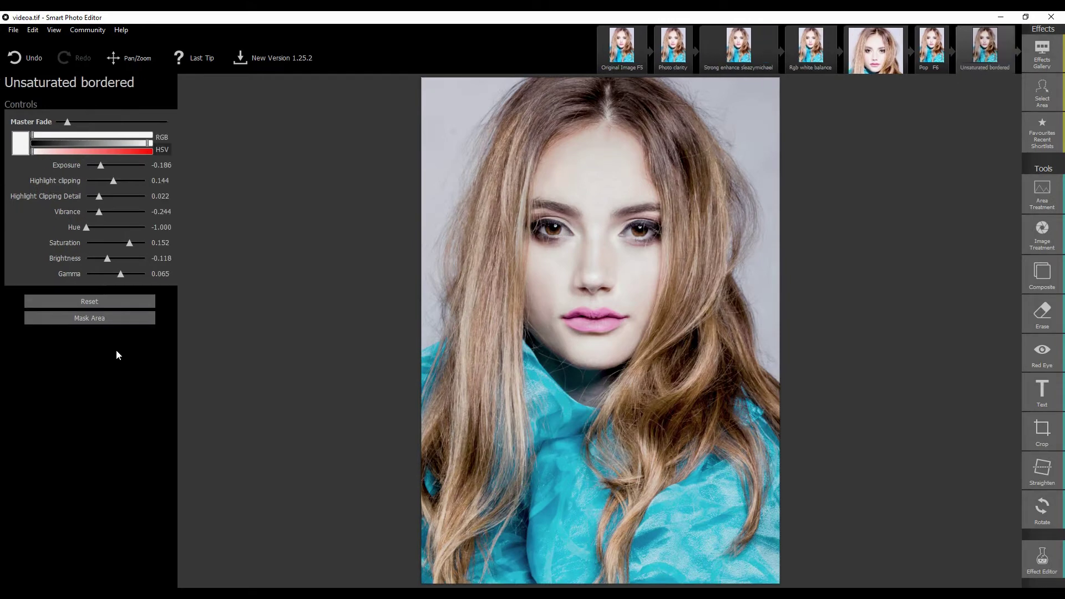
# - Raise Brightness to 0.166 in a new Image Treatment, apply the favorite effect Subtle sharpen and inspect the face up close
pyautogui.click(1053, 244)
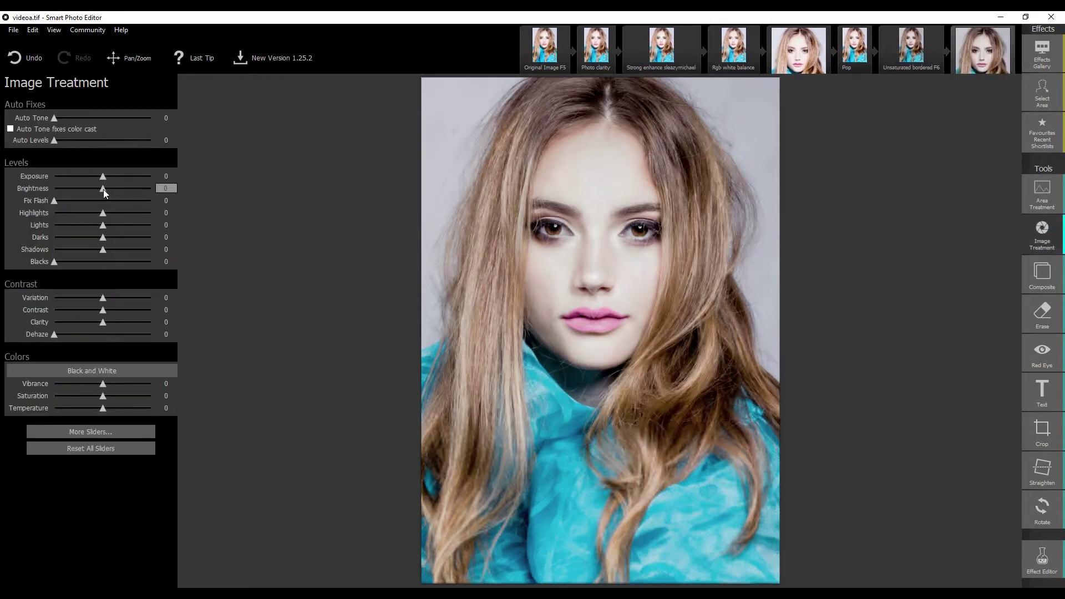
pyautogui.moveTo(103, 189); pyautogui.dragTo(121, 188)
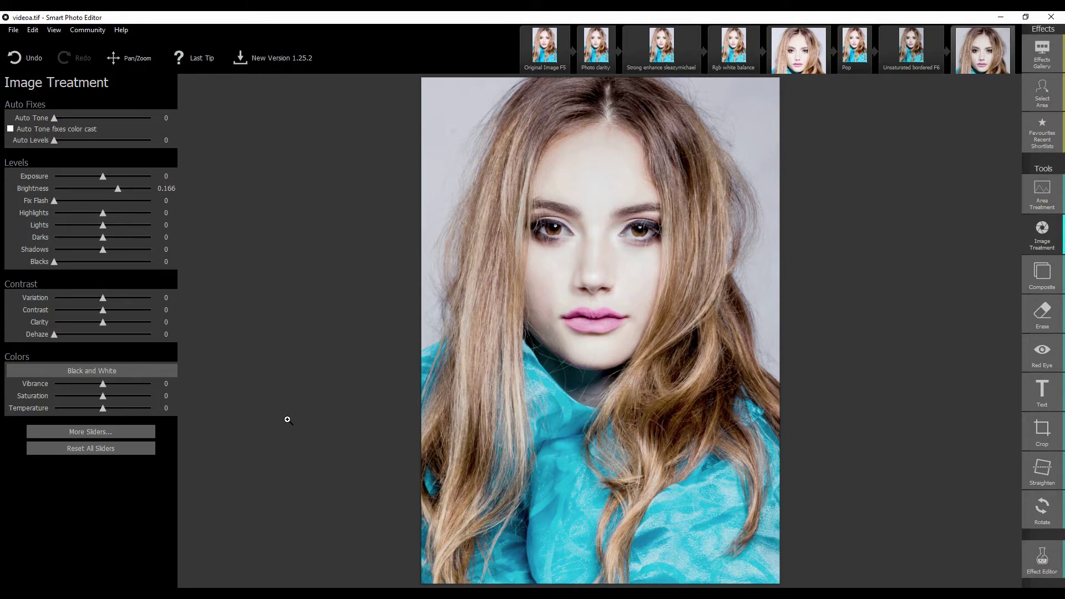
pyautogui.click(1022, 148)
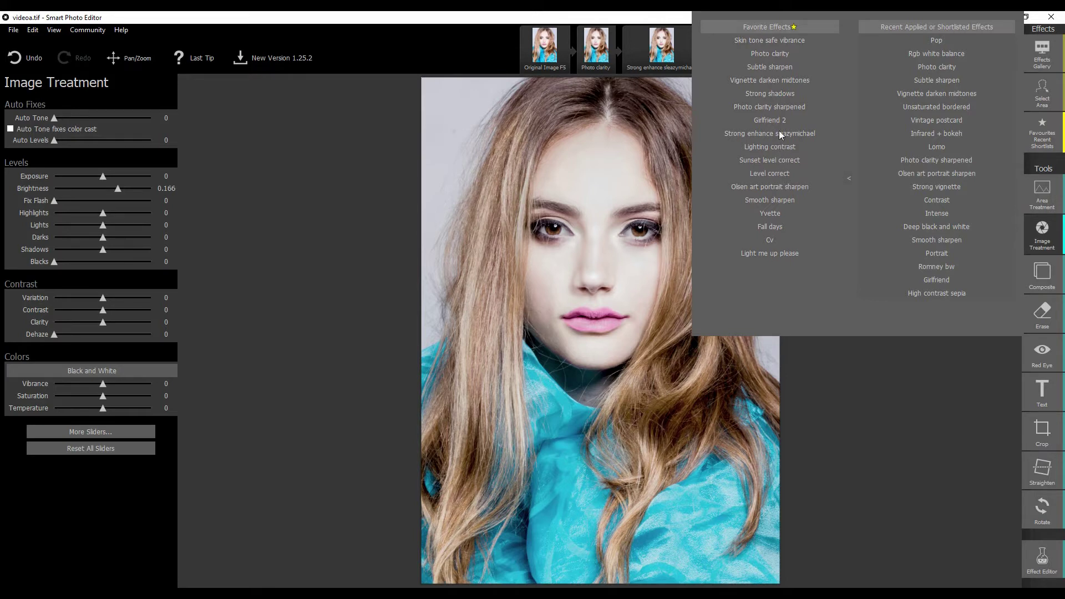
pyautogui.click(777, 67)
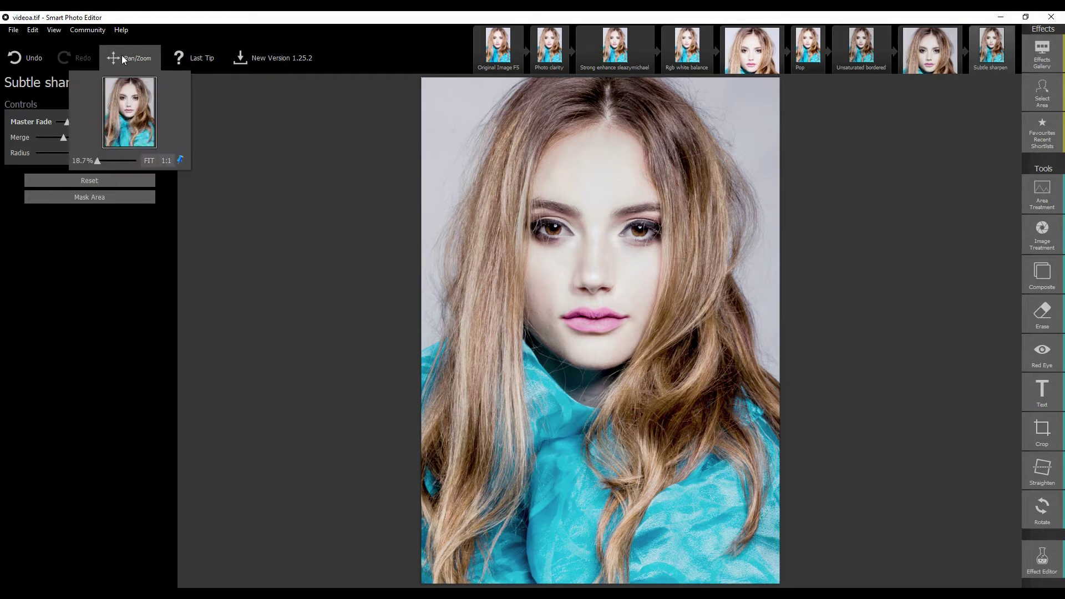
pyautogui.click(112, 62)
pyautogui.moveTo(113, 62)
pyautogui.moveTo(95, 160); pyautogui.dragTo(105, 162)
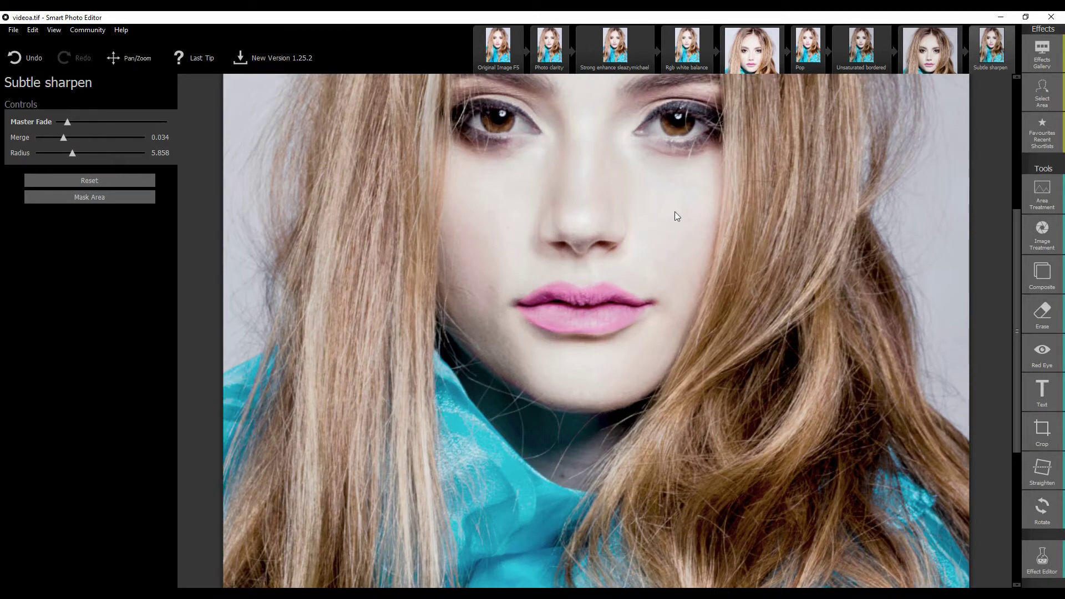
# - Save the edited portrait as a TIFF file named videoa_pe in the August shoot folder
pyautogui.click(14, 31)
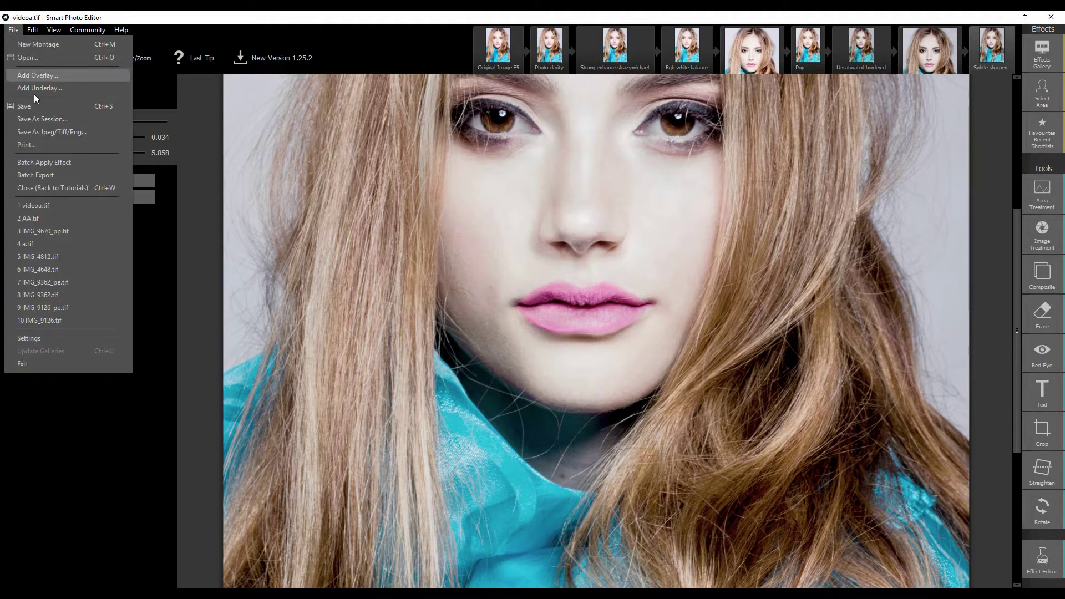
pyautogui.click(45, 133)
pyautogui.click(601, 366)
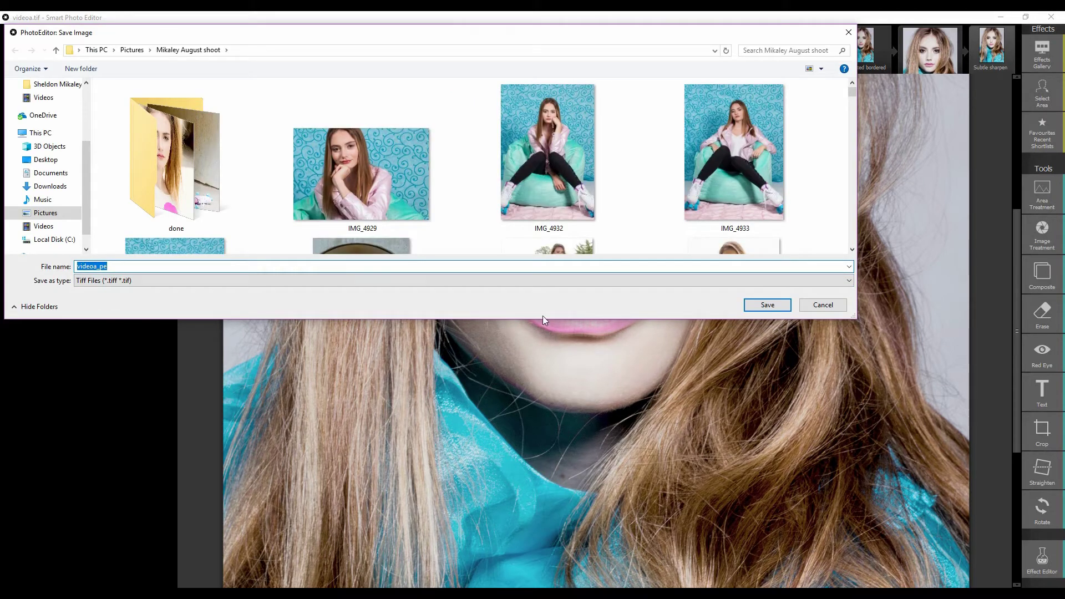
pyautogui.click(769, 309)
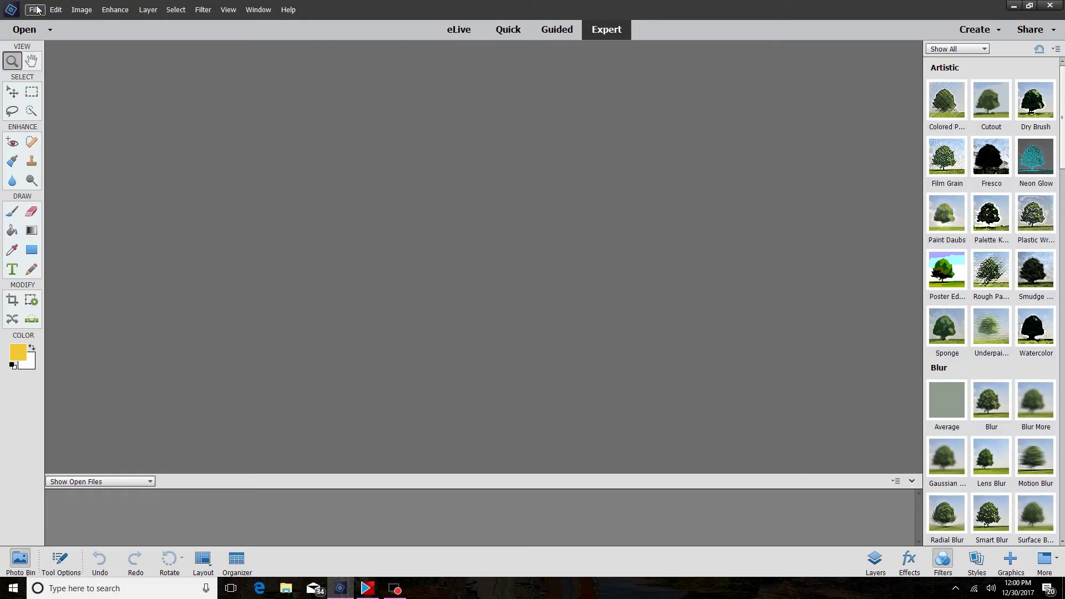
# - Open the videoa_pe TIFF from the August shoot folder in Pictures
pyautogui.click(35, 10)
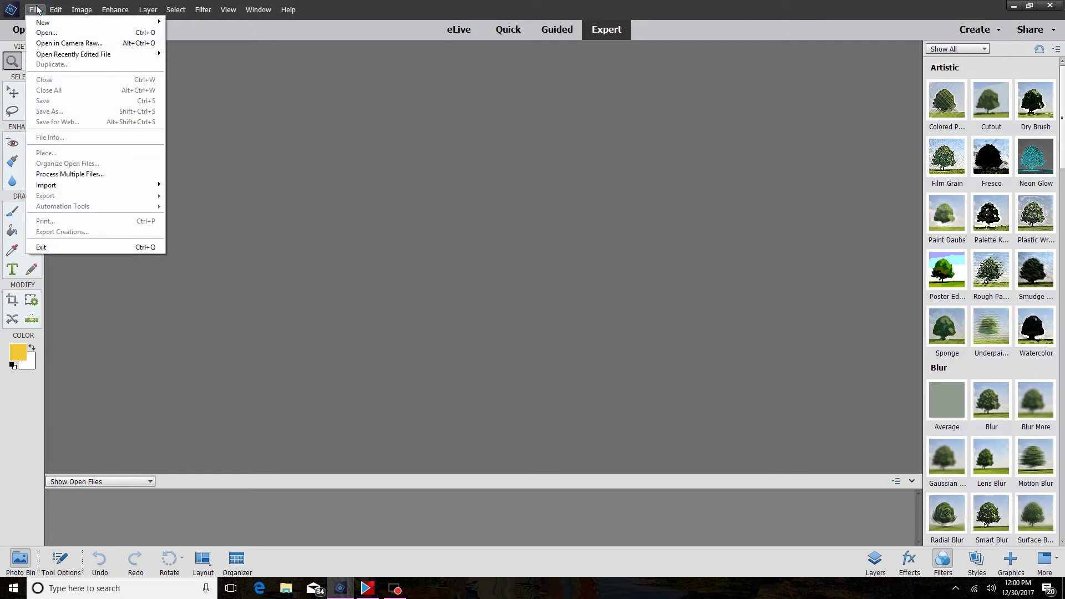
pyautogui.click(41, 33)
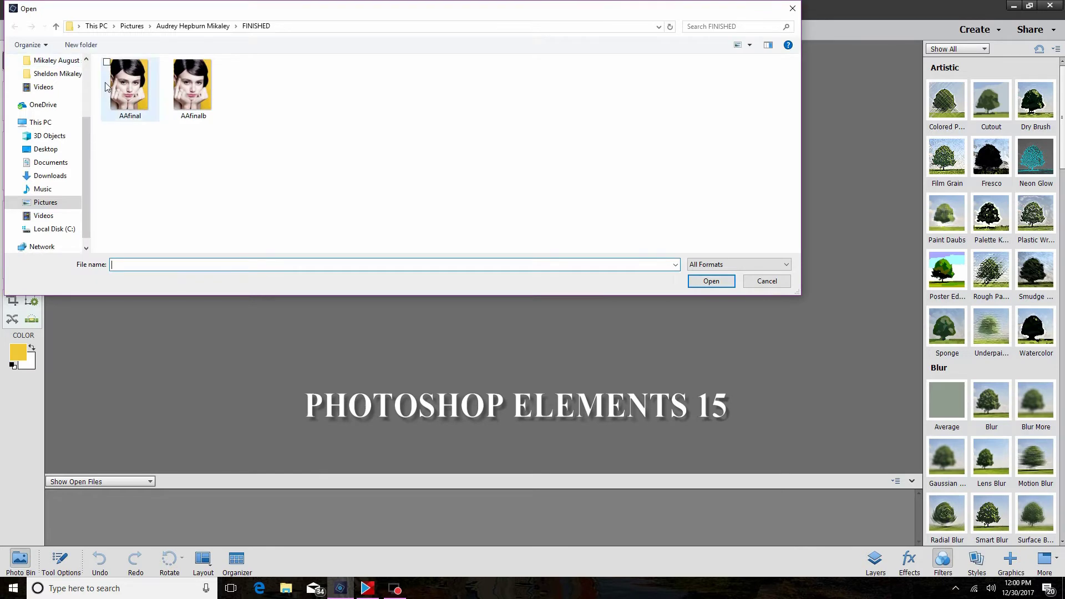
pyautogui.click(43, 190)
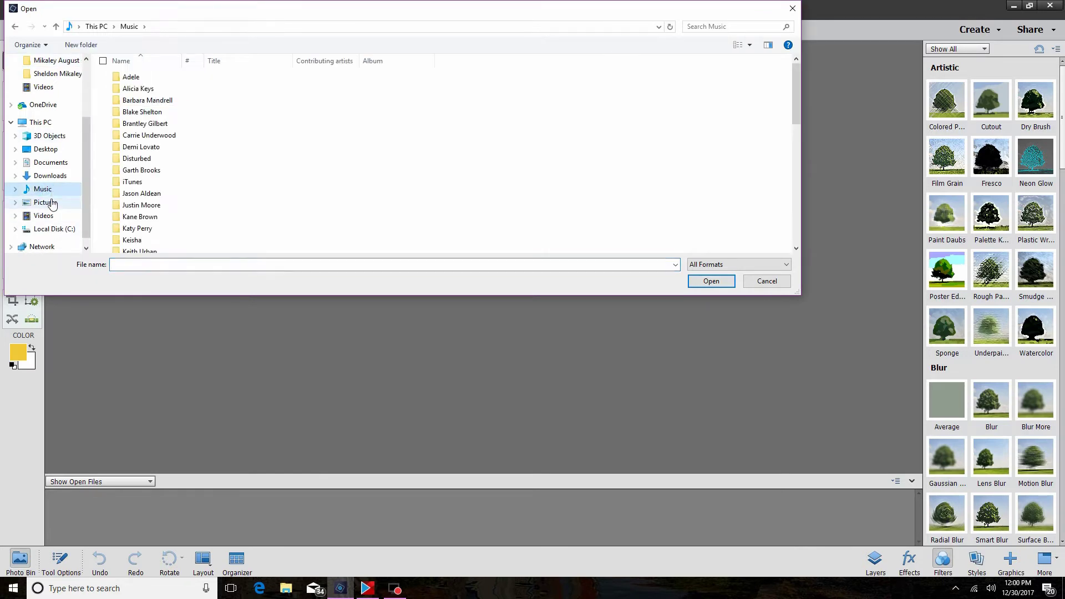
pyautogui.scroll(-10, 620, 150)
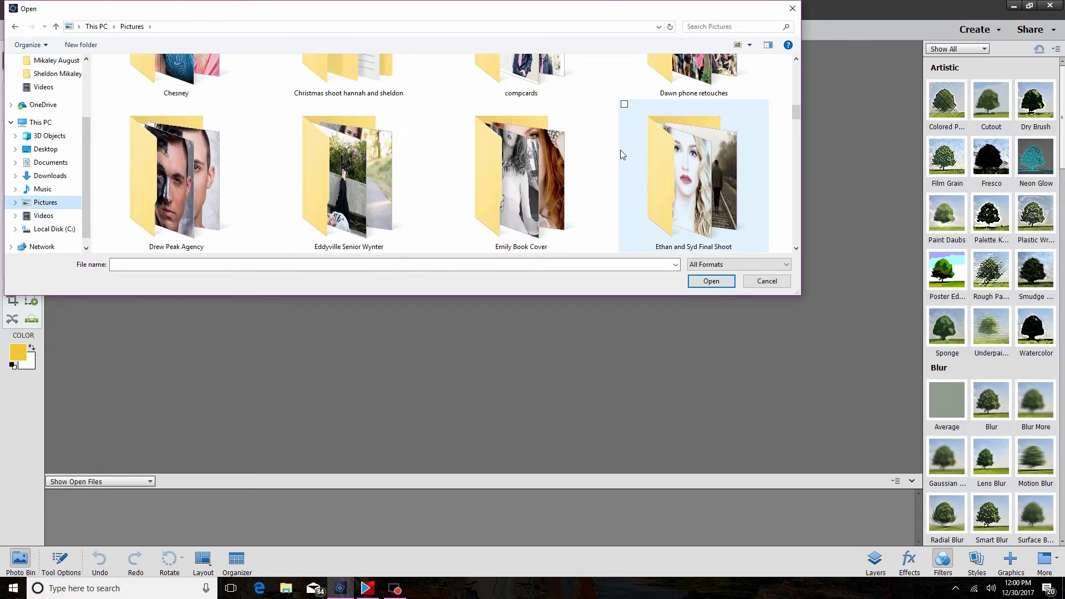
pyautogui.scroll(-3, 620, 150)
pyautogui.doubleClick(728, 204)
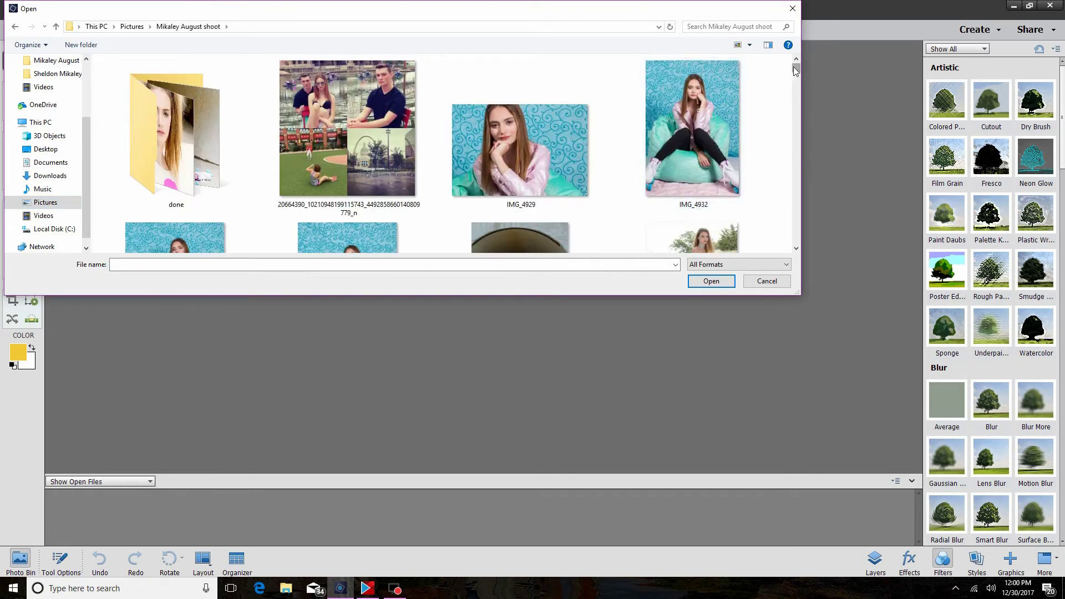
pyautogui.moveTo(796, 69); pyautogui.dragTo(799, 254)
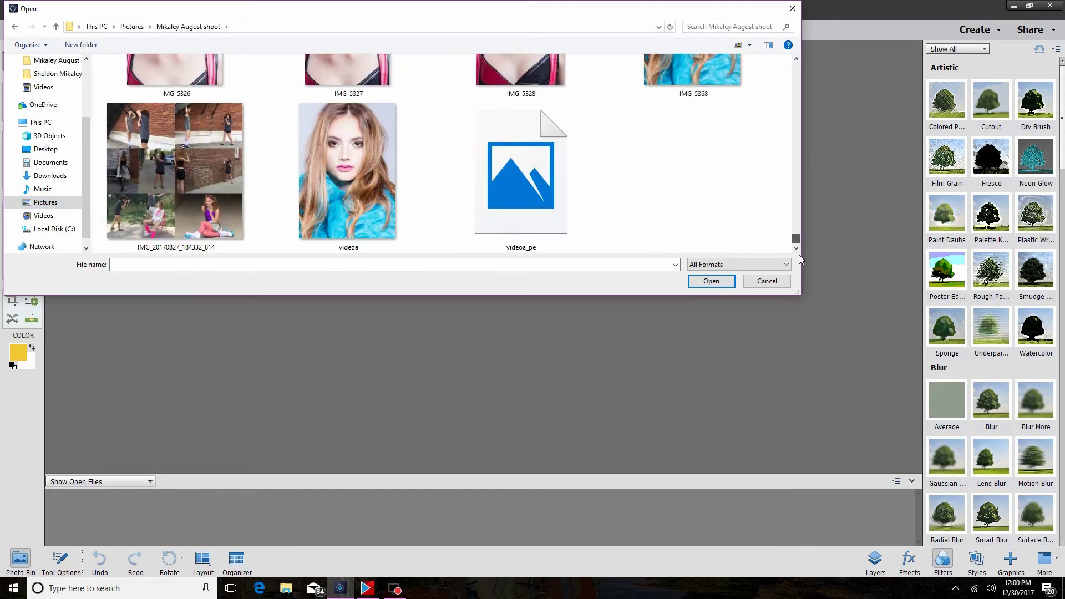
pyautogui.click(534, 236)
pyautogui.click(707, 280)
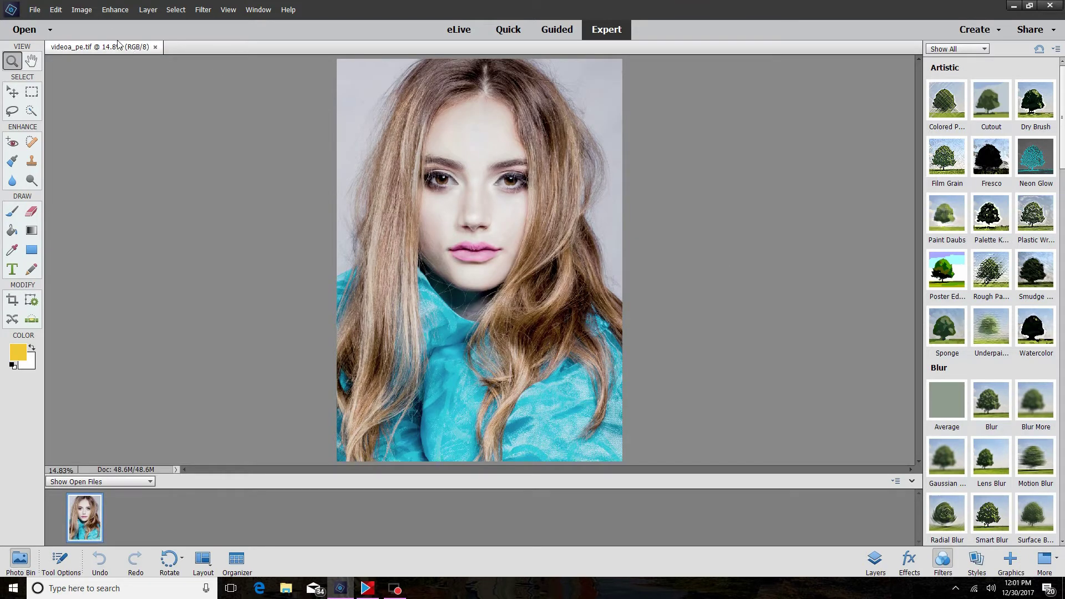
# - Brighten the portrait with Levels, setting the RGB input white point to 239 and the midtones to 1.15
pyautogui.click(114, 10)
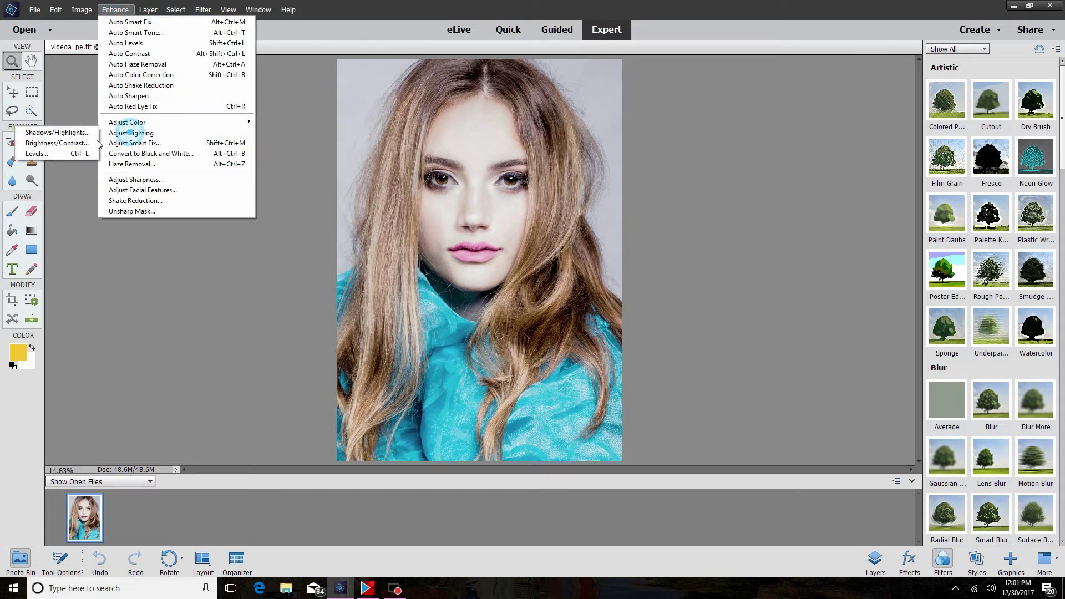
pyautogui.click(83, 145)
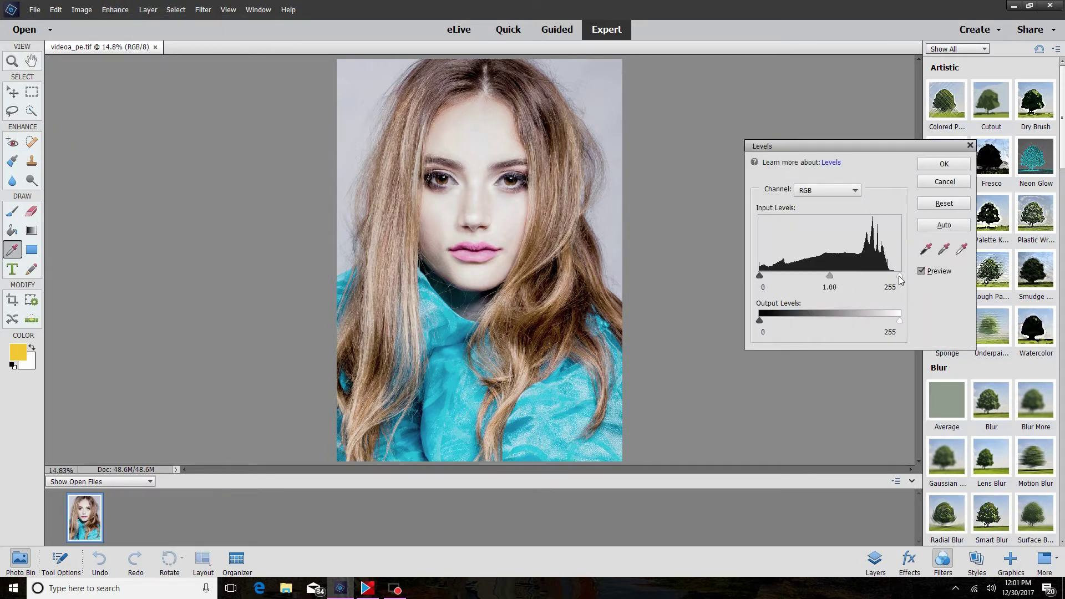
pyautogui.moveTo(899, 279); pyautogui.dragTo(892, 280)
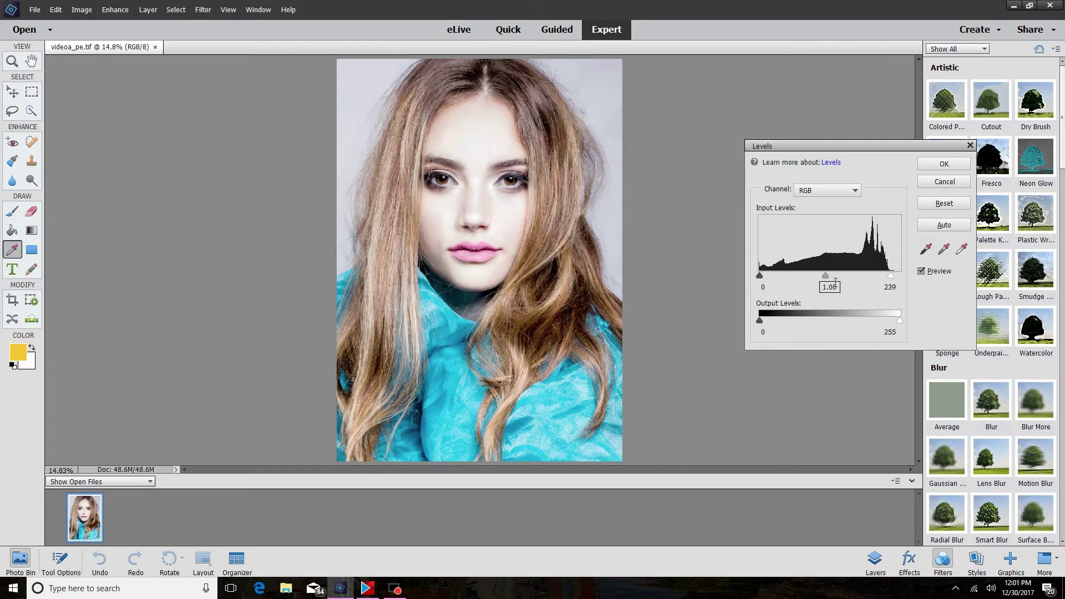
pyautogui.moveTo(826, 277); pyautogui.dragTo(819, 278)
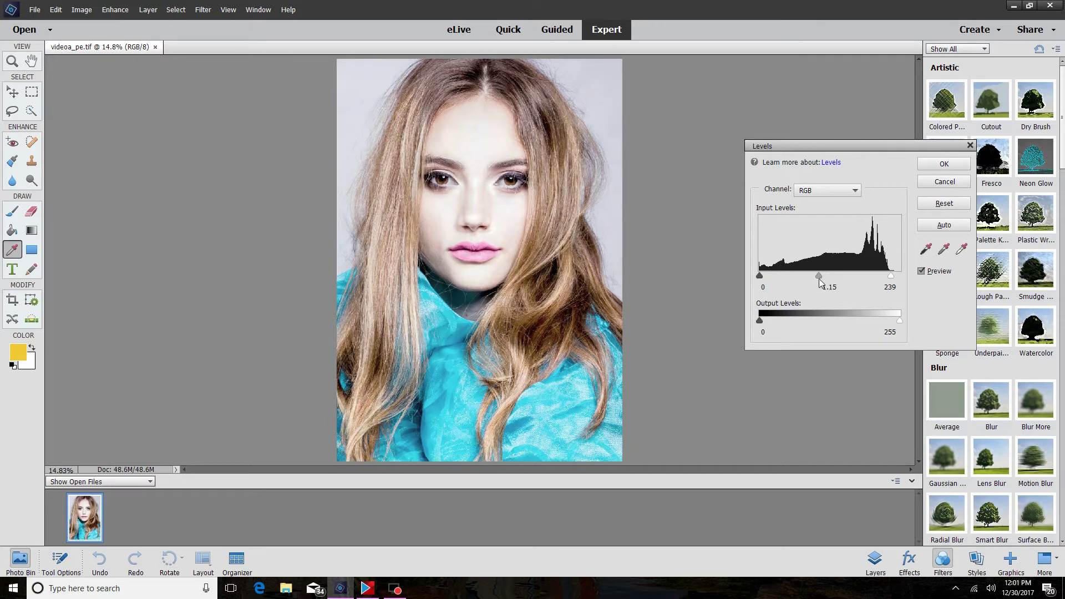
pyautogui.moveTo(892, 277); pyautogui.dragTo(892, 277)
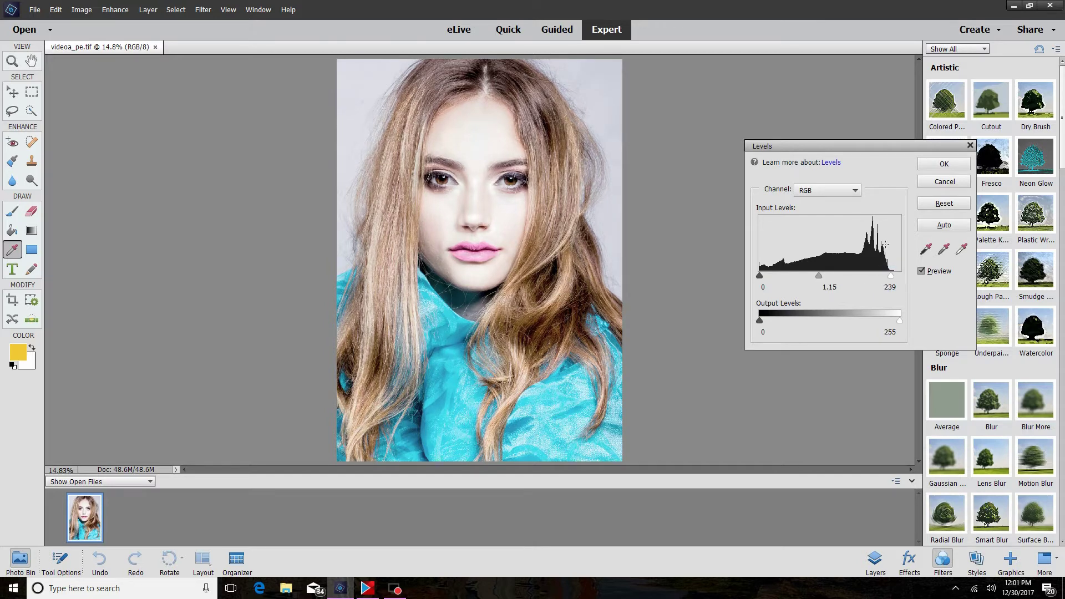
pyautogui.click(944, 163)
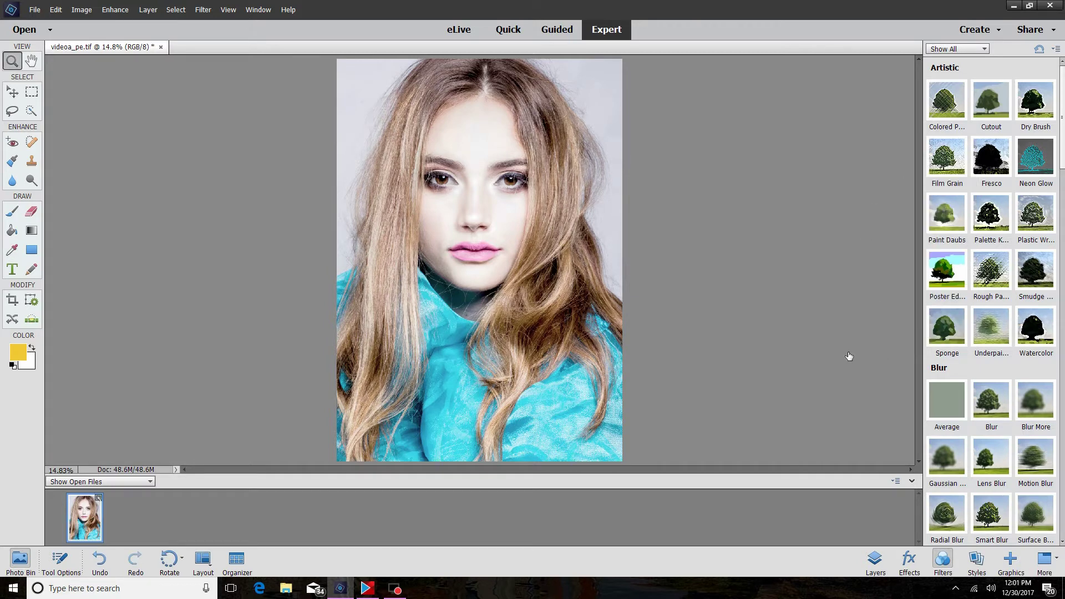
# - Start the Liquify filter with brush size 918 and pressure 50, and push the hair outward along the photo's right side
pyautogui.scroll(-5, 976, 417)
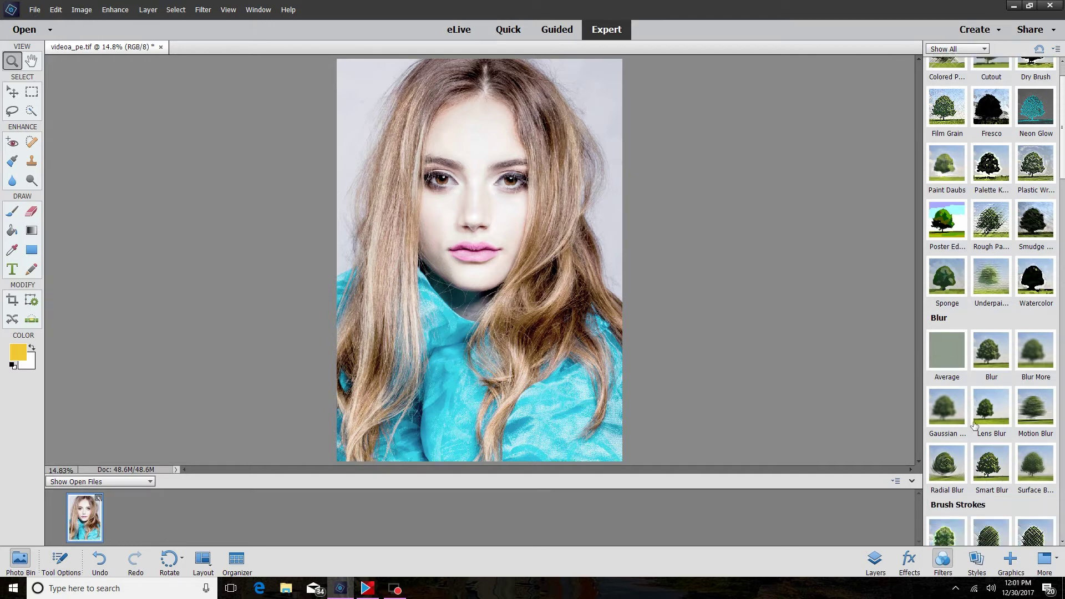
pyautogui.scroll(-5, 976, 420)
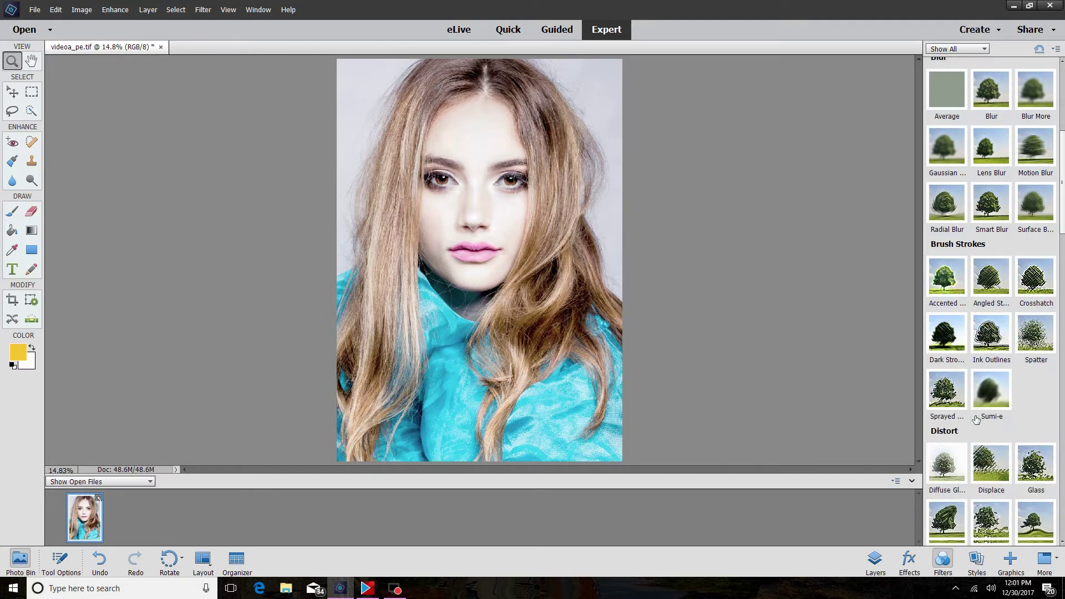
pyautogui.scroll(-1, 975, 416)
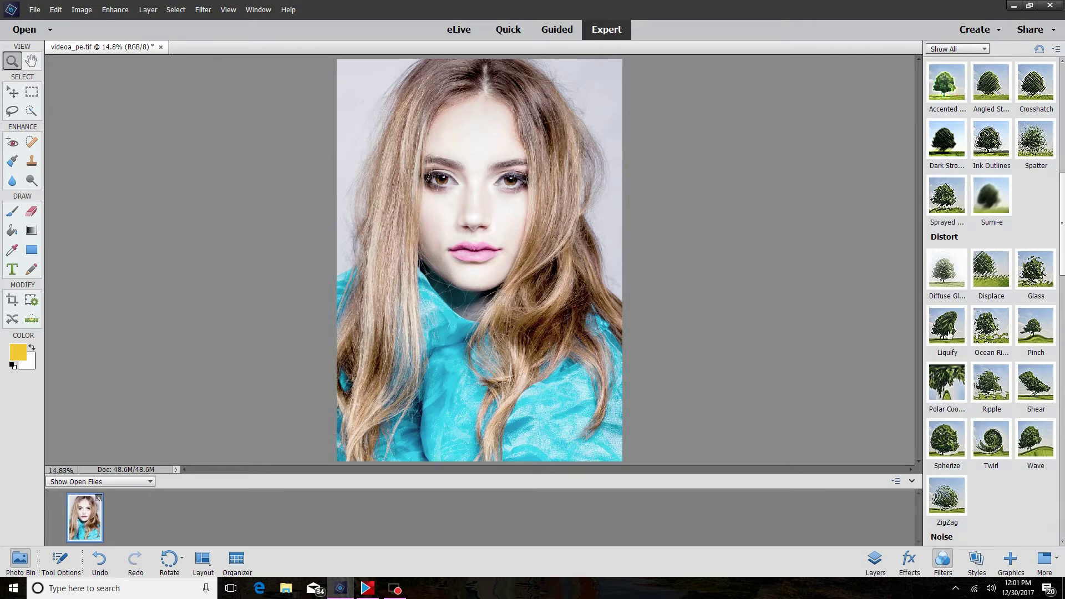
pyautogui.click(949, 335)
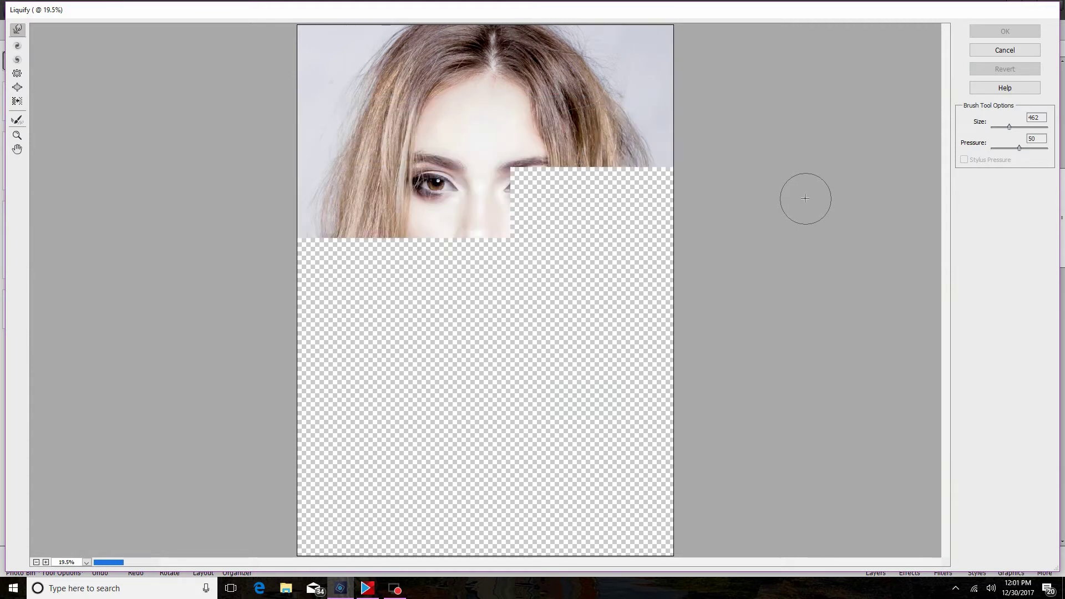
pyautogui.click(1013, 126)
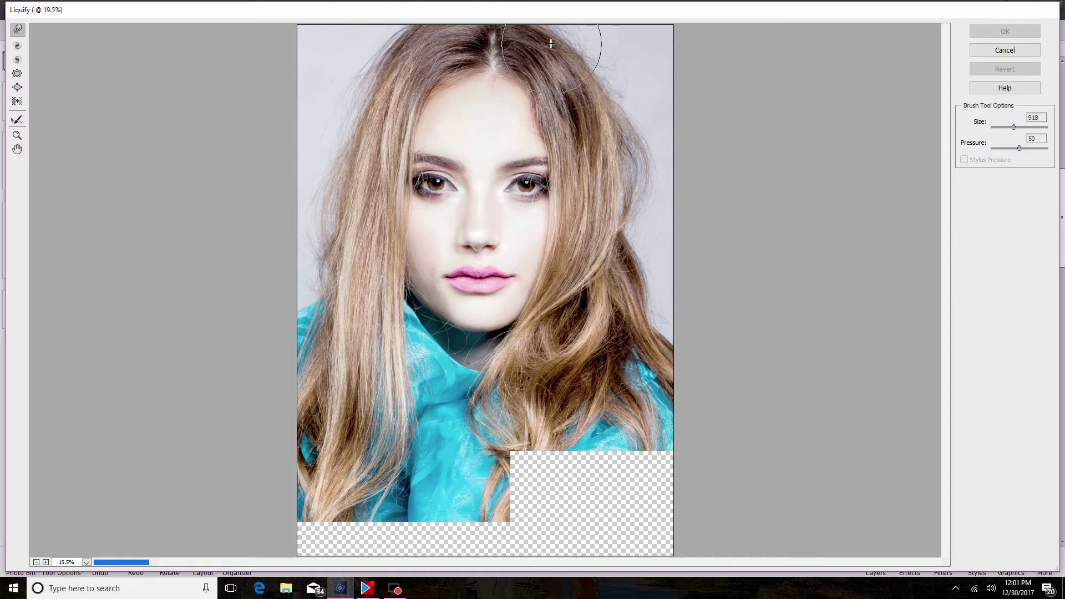
pyautogui.moveTo(555, 40); pyautogui.dragTo(588, 63)
pyautogui.moveTo(596, 100); pyautogui.dragTo(619, 95)
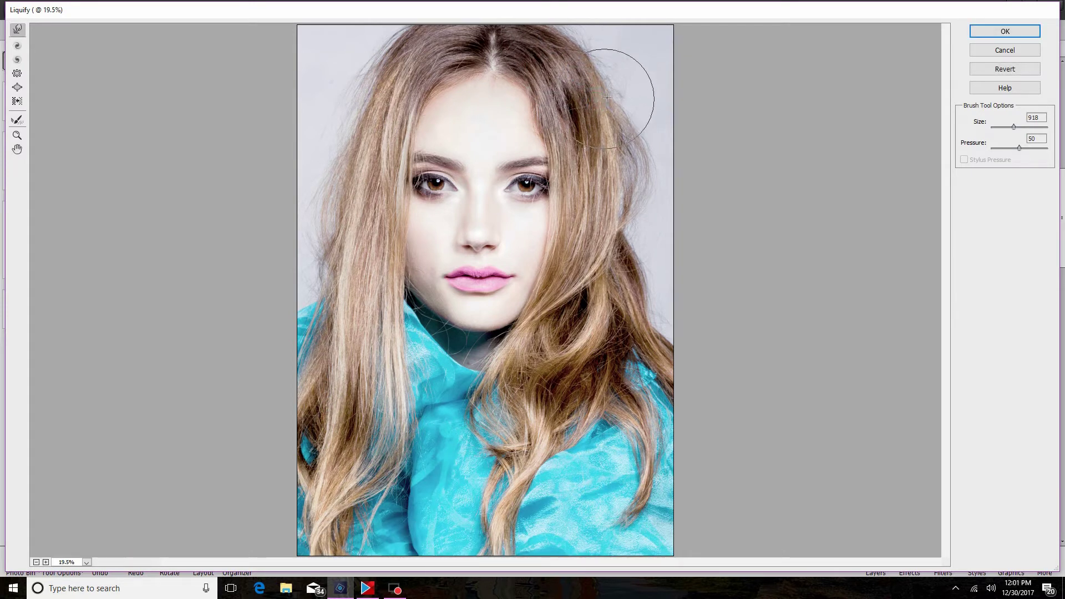
pyautogui.moveTo(610, 223); pyautogui.dragTo(627, 223)
pyautogui.moveTo(636, 304)
pyautogui.mouseDown()
pyautogui.moveTo(678, 285)
pyautogui.moveTo(673, 309)
pyautogui.mouseUp()
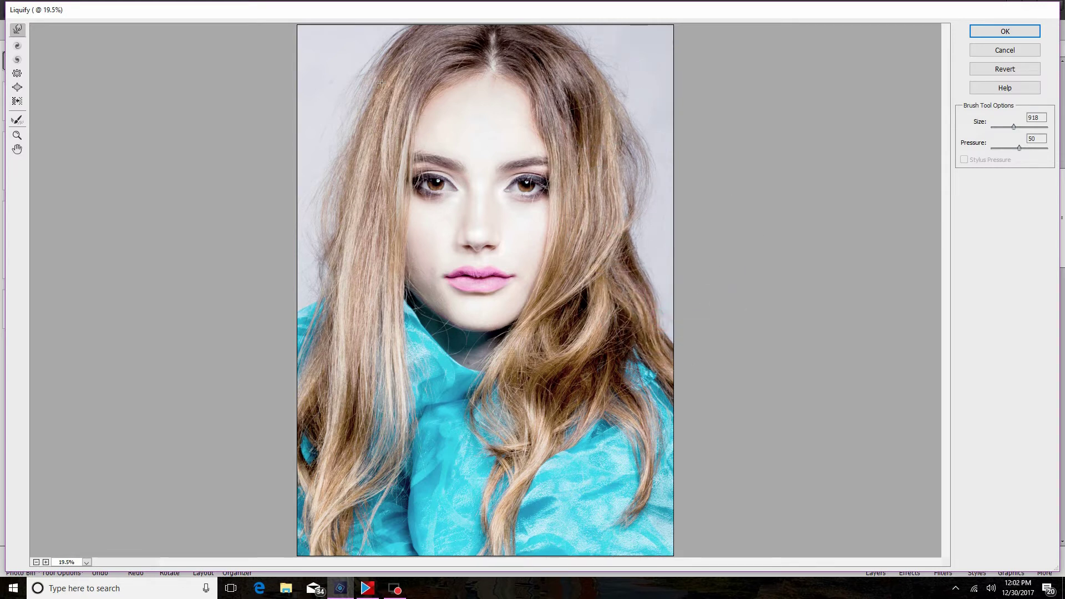
# - Push the hair outward along the photo's left side and at the crown, and apply the Liquify changes
pyautogui.moveTo(388, 47)
pyautogui.mouseDown()
pyautogui.moveTo(361, 43)
pyautogui.moveTo(374, 88)
pyautogui.moveTo(336, 155)
pyautogui.moveTo(329, 293)
pyautogui.moveTo(305, 278)
pyautogui.moveTo(300, 321)
pyautogui.mouseUp()
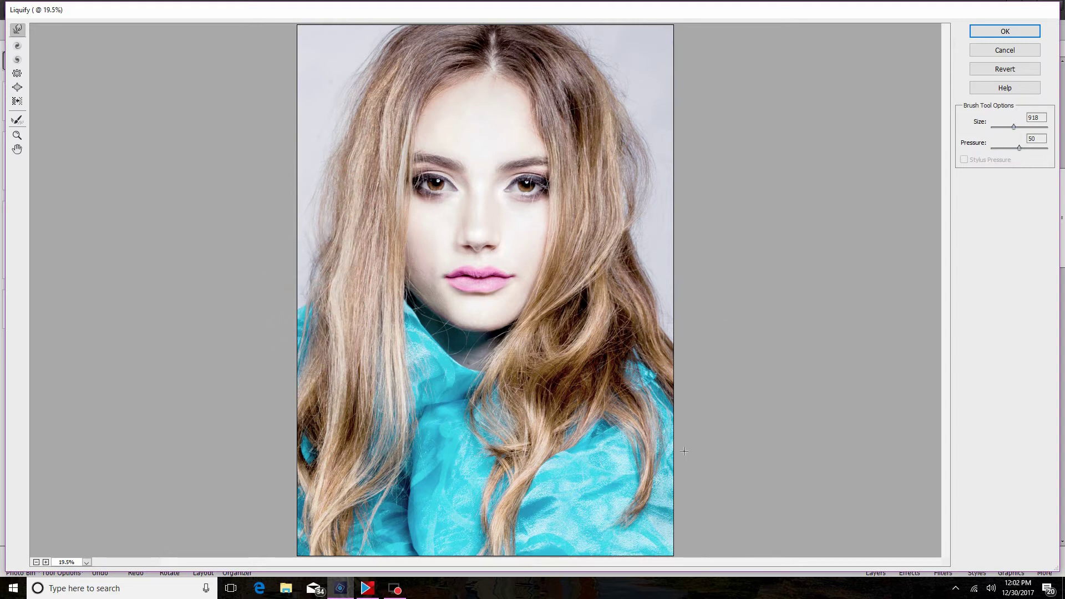
pyautogui.click(420, 24)
pyautogui.moveTo(554, 29); pyautogui.dragTo(561, 31)
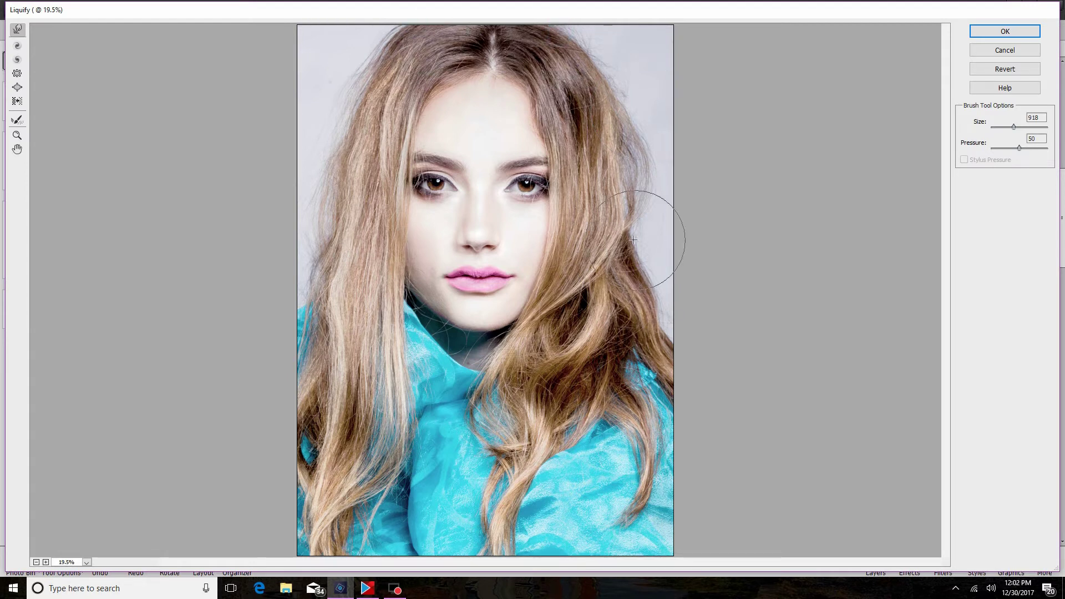
pyautogui.click(982, 31)
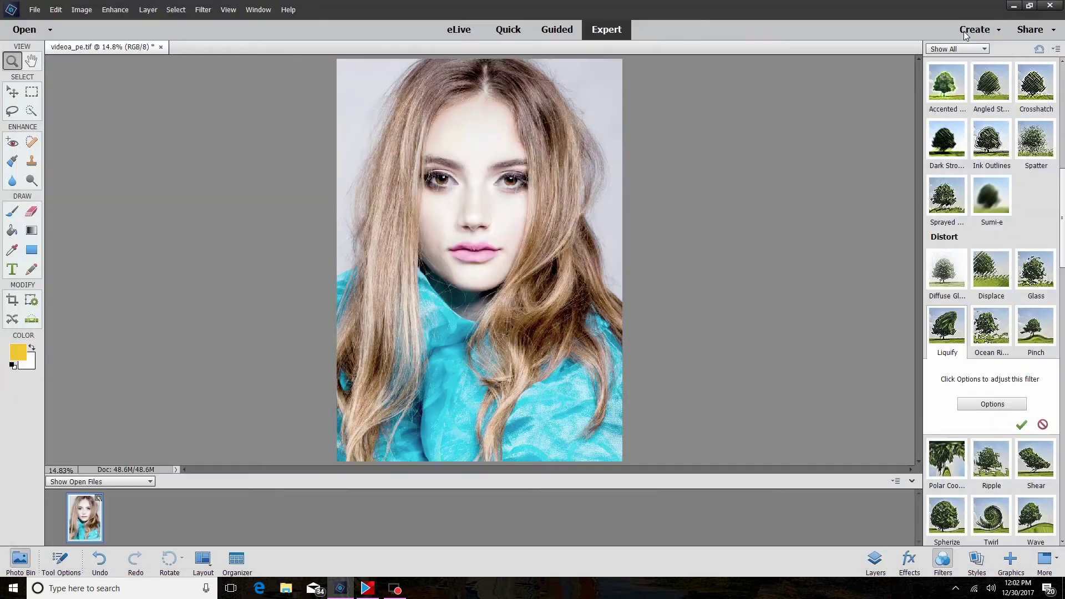
# - Draw a Lasso selection around both eyes and the bridge of the nose with 0 px feather
pyautogui.click(482, 194)
pyautogui.click(481, 193)
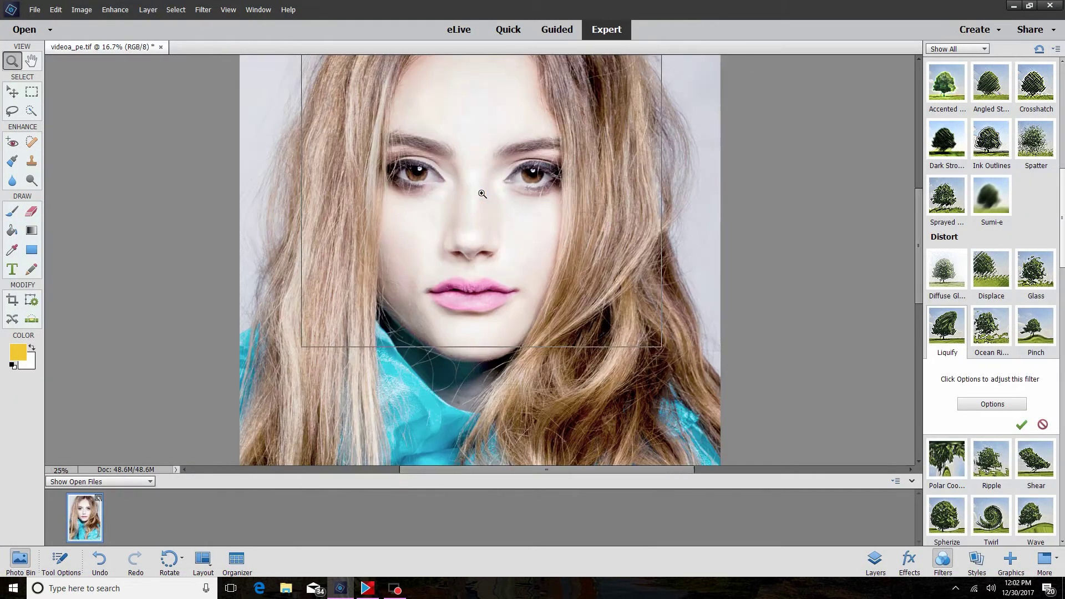
pyautogui.click(482, 193)
pyautogui.click(482, 194)
pyautogui.click(482, 194)
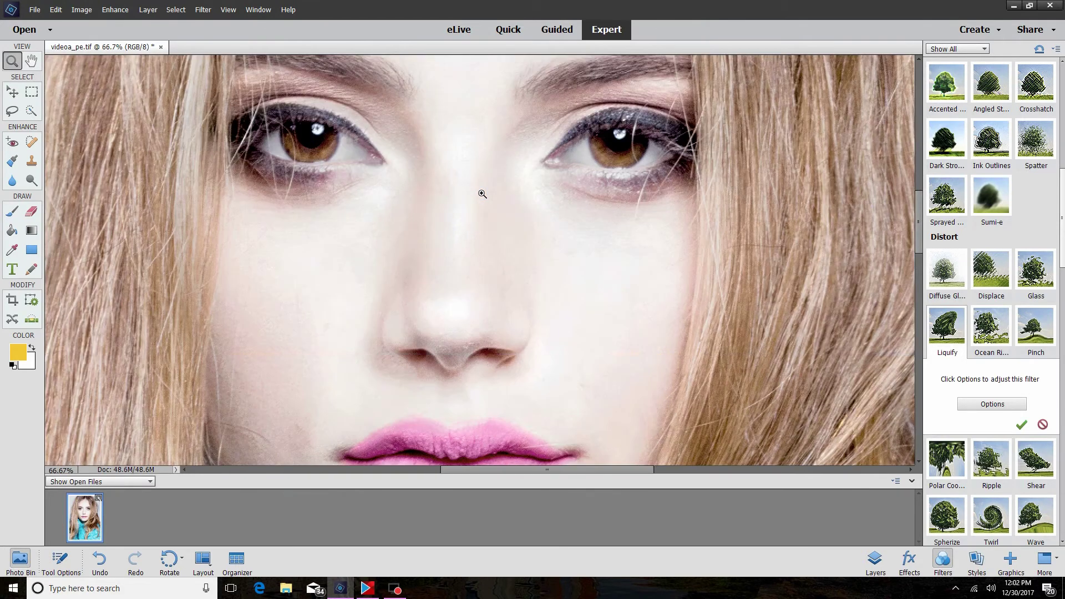
pyautogui.click(12, 110)
pyautogui.moveTo(410, 100)
pyautogui.mouseDown()
pyautogui.moveTo(669, 104)
pyautogui.moveTo(716, 137)
pyautogui.moveTo(594, 222)
pyautogui.moveTo(519, 229)
pyautogui.moveTo(304, 212)
pyautogui.moveTo(253, 186)
pyautogui.moveTo(234, 140)
pyautogui.mouseUp()
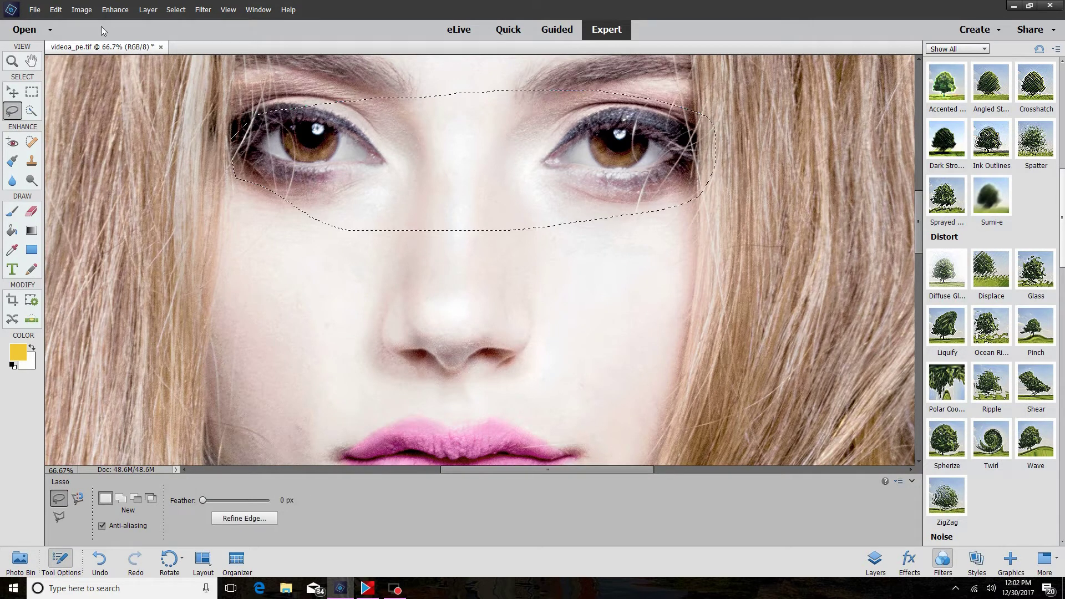
# - Sharpen the selected eye area with Unsharp Mask at Amount 95%, Radius 1.8 pixels and Threshold 0, and deselect it
pyautogui.click(115, 9)
pyautogui.click(141, 214)
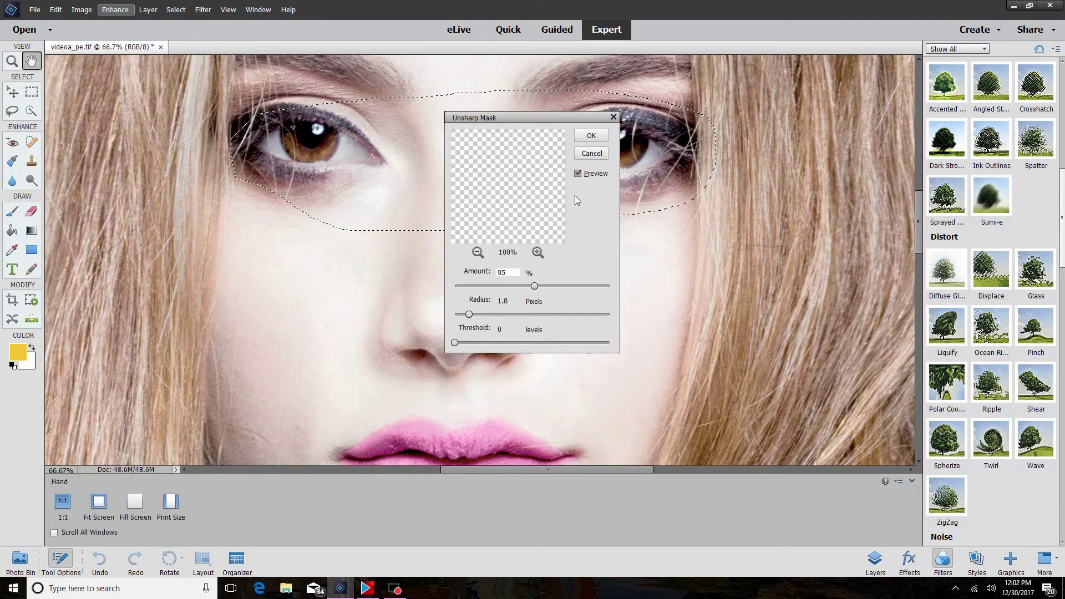
pyautogui.moveTo(556, 185); pyautogui.dragTo(381, 211)
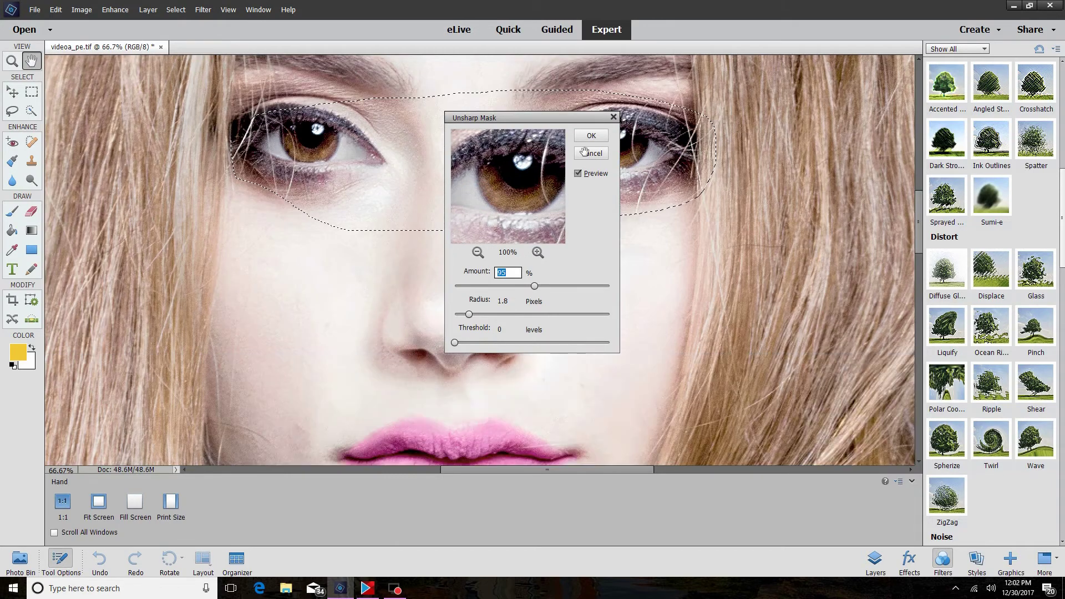
pyautogui.click(592, 135)
pyautogui.rightClick(617, 251)
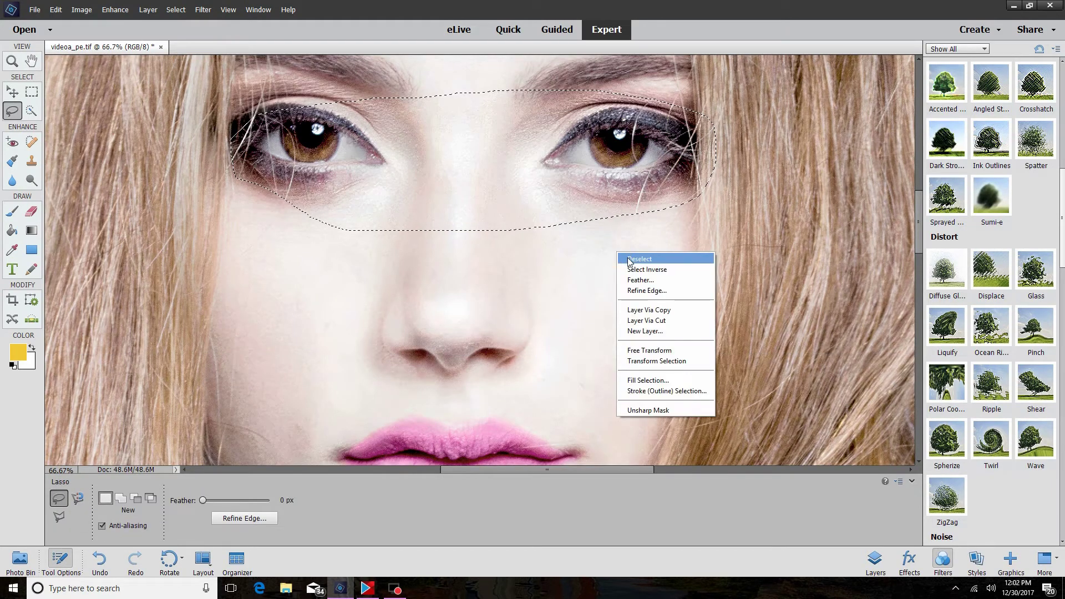
pyautogui.click(638, 257)
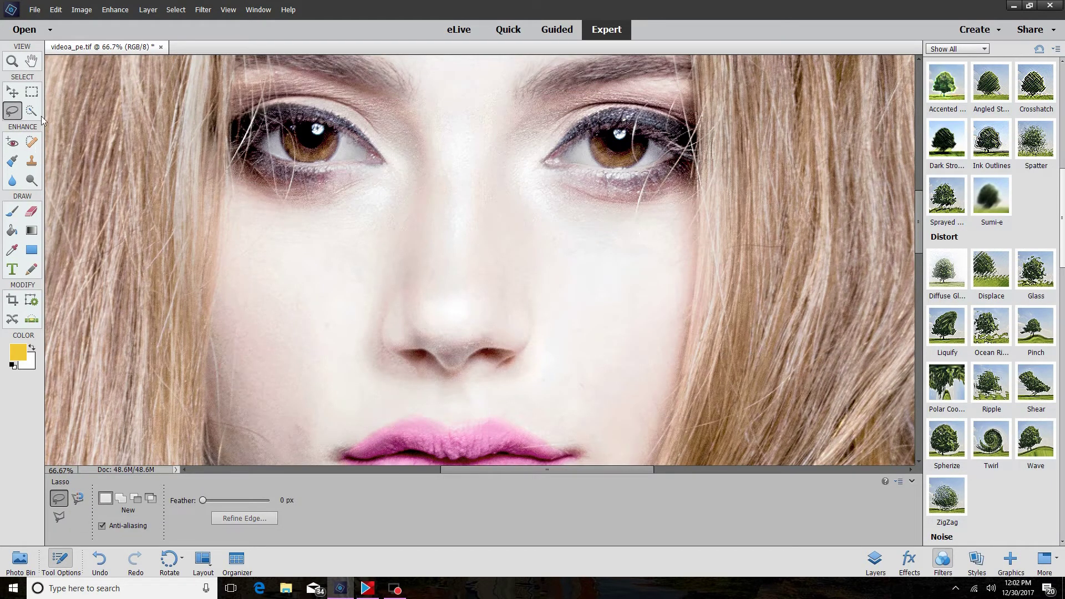
# - Remove the stray hairs below and across the eye on the photo's right with the Spot Healing Brush at 20 px, Proximity Match
pyautogui.click(31, 161)
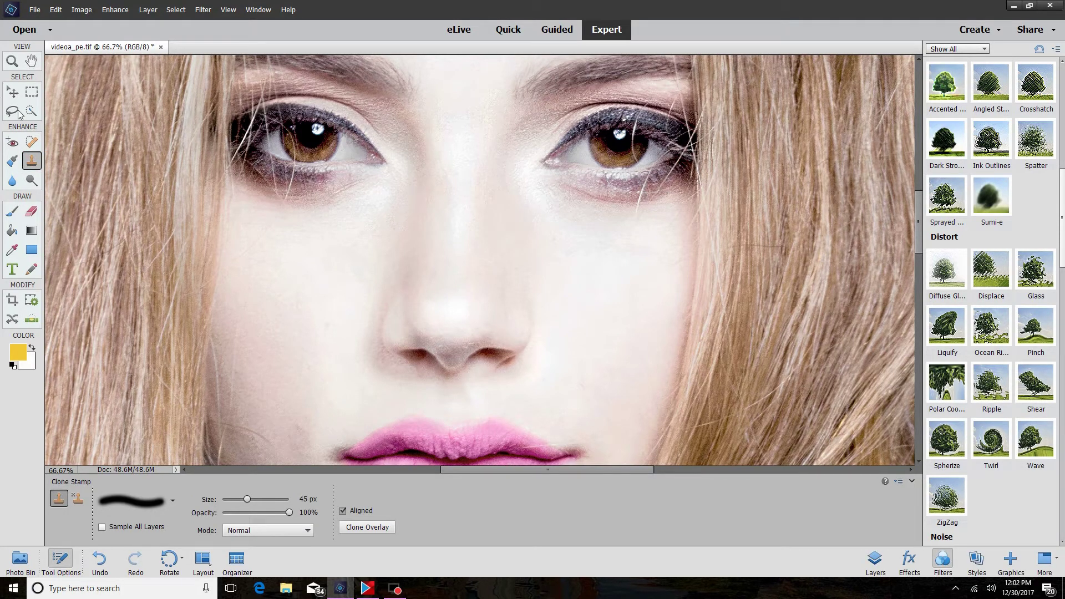
pyautogui.click(32, 143)
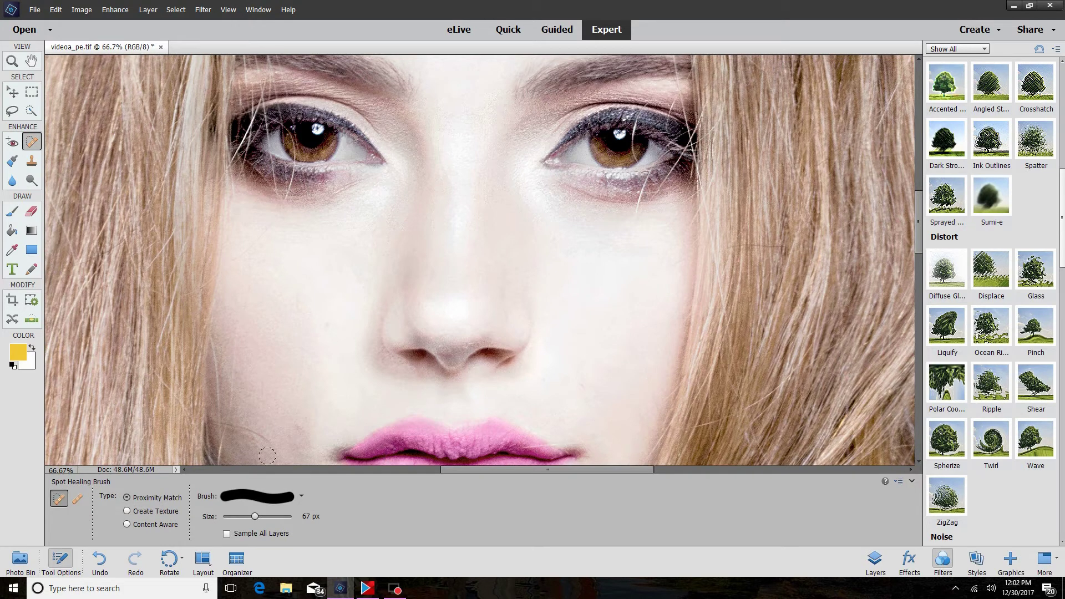
pyautogui.click(233, 516)
pyautogui.moveTo(640, 217)
pyautogui.mouseDown()
pyautogui.moveTo(656, 176)
pyautogui.moveTo(667, 189)
pyautogui.moveTo(684, 165)
pyautogui.moveTo(699, 172)
pyautogui.moveTo(639, 146)
pyautogui.moveTo(620, 126)
pyautogui.mouseUp()
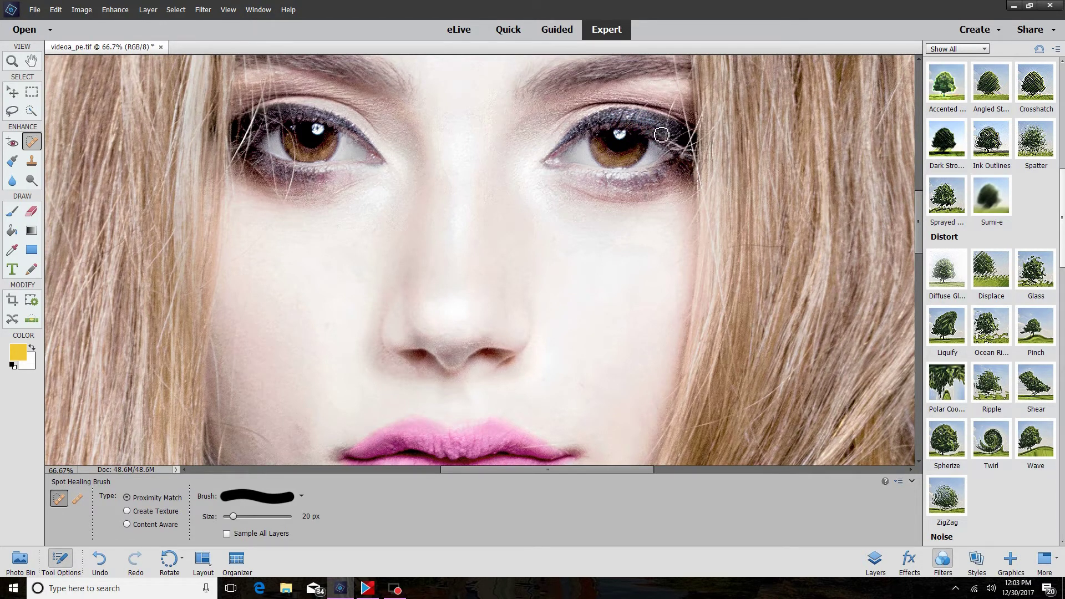
pyautogui.click(653, 129)
pyautogui.moveTo(669, 131); pyautogui.dragTo(674, 108)
# - Heal the hair strands crossing the upper eyelid and outer corner of the eye on the photo's right
pyautogui.moveTo(677, 78); pyautogui.dragTo(690, 115)
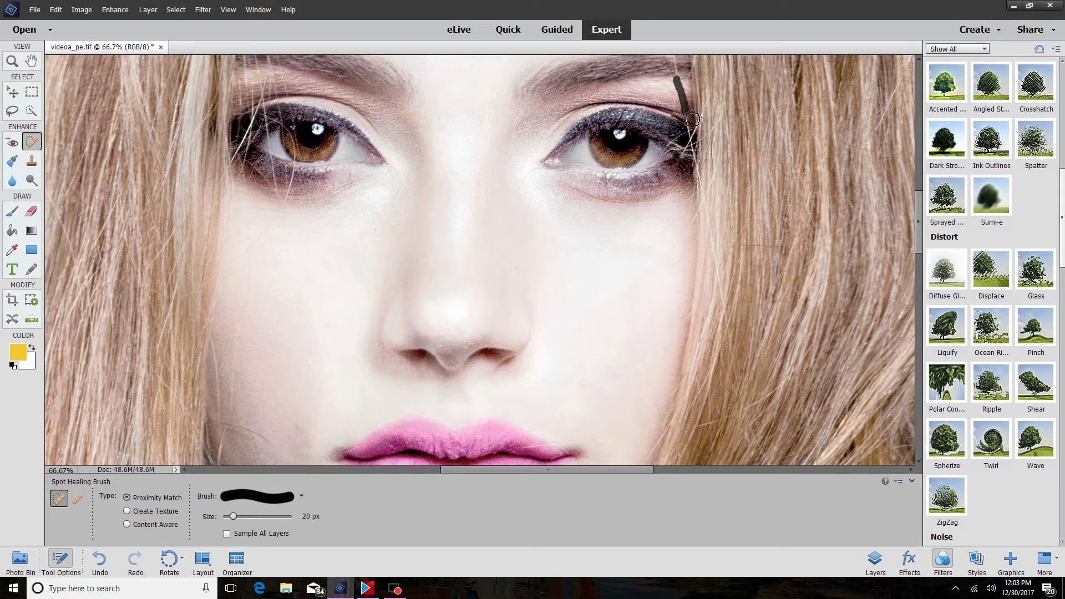
pyautogui.click(685, 111)
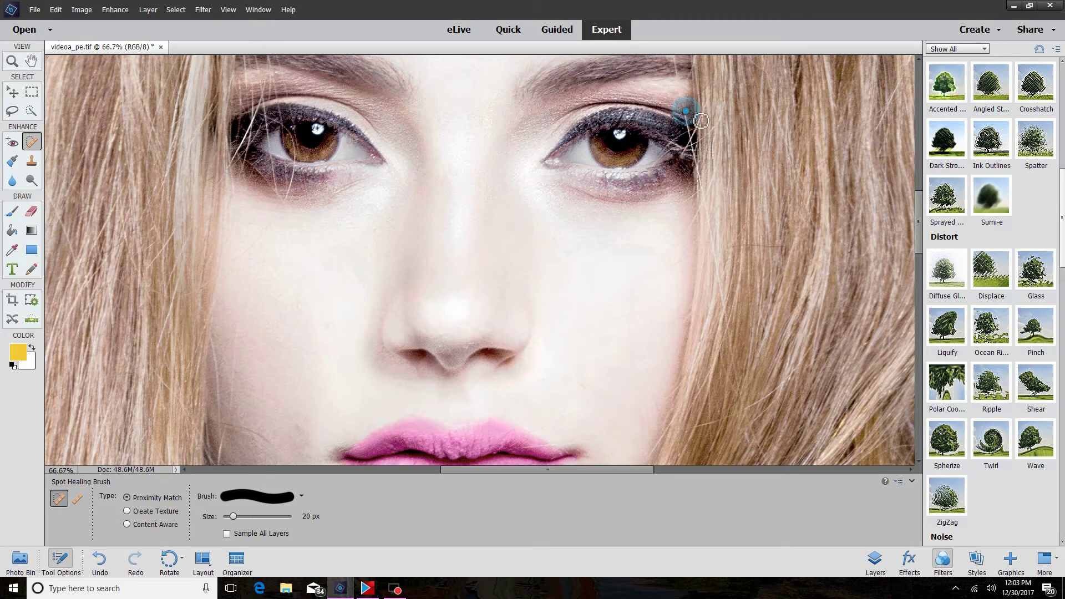
pyautogui.click(689, 122)
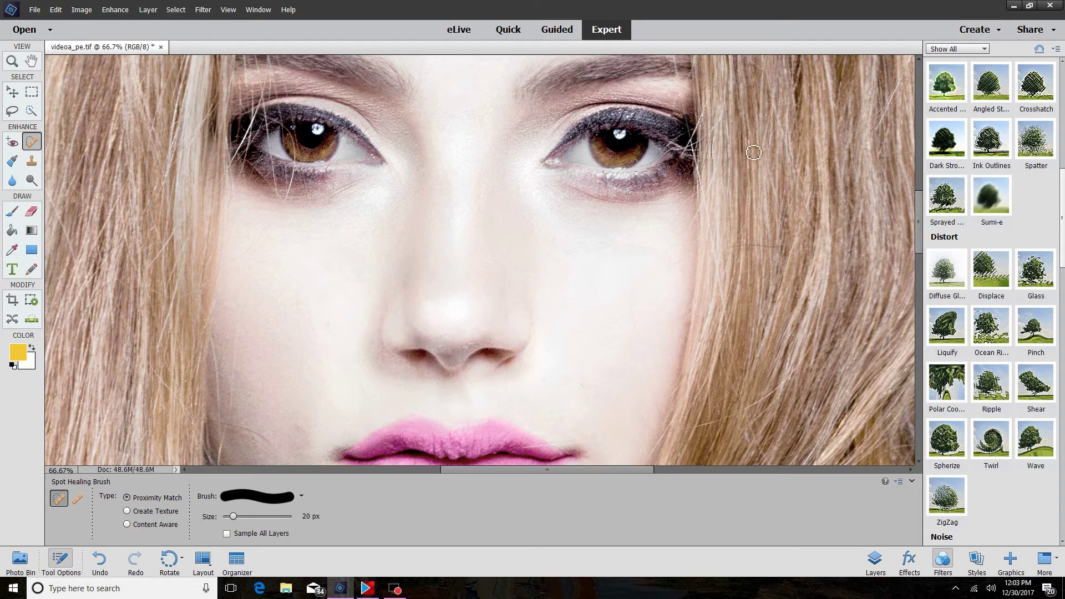
pyautogui.click(688, 138)
pyautogui.click(686, 154)
pyautogui.moveTo(700, 174); pyautogui.dragTo(698, 144)
pyautogui.click(689, 147)
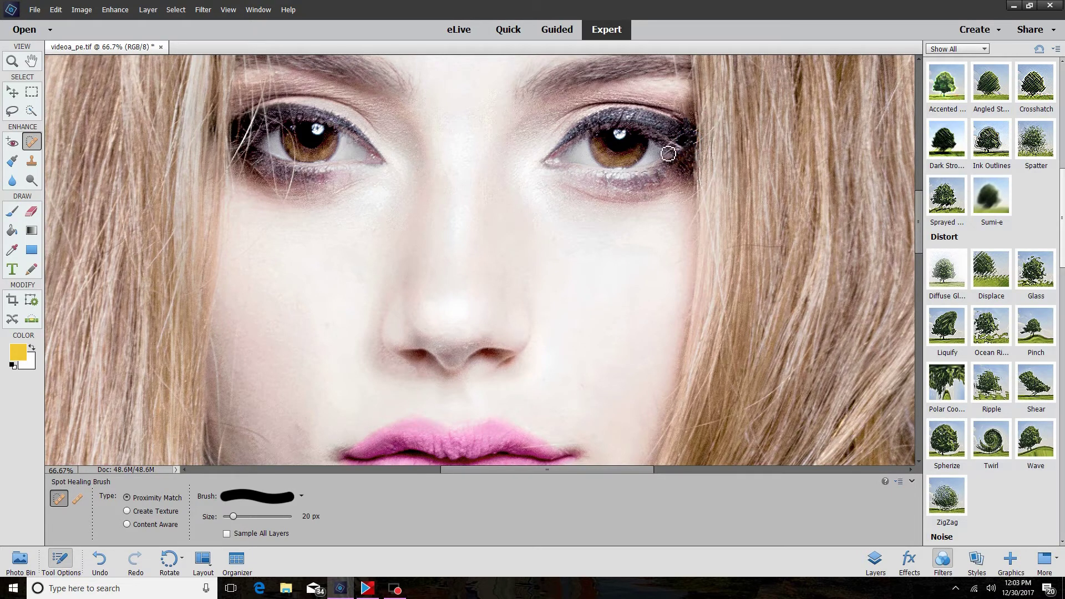
pyautogui.moveTo(665, 148); pyautogui.dragTo(680, 145)
pyautogui.click(56, 10)
pyautogui.click(55, 23)
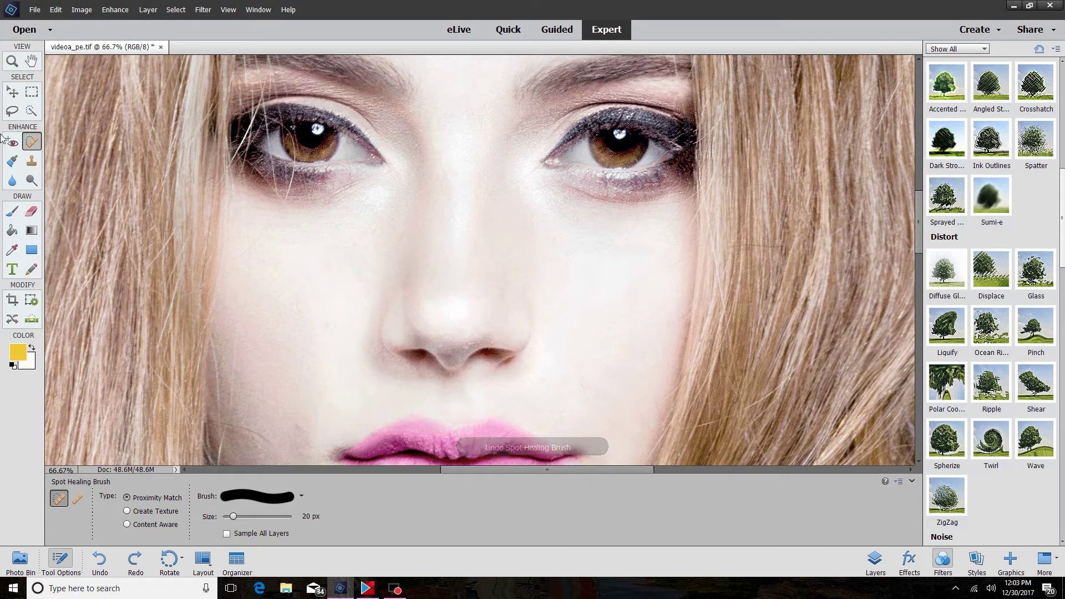
# - Retouch the white and lower lid edge of the eye on the photo's right with the Clone Stamp at 27 px and 100% opacity
pyautogui.click(12, 62)
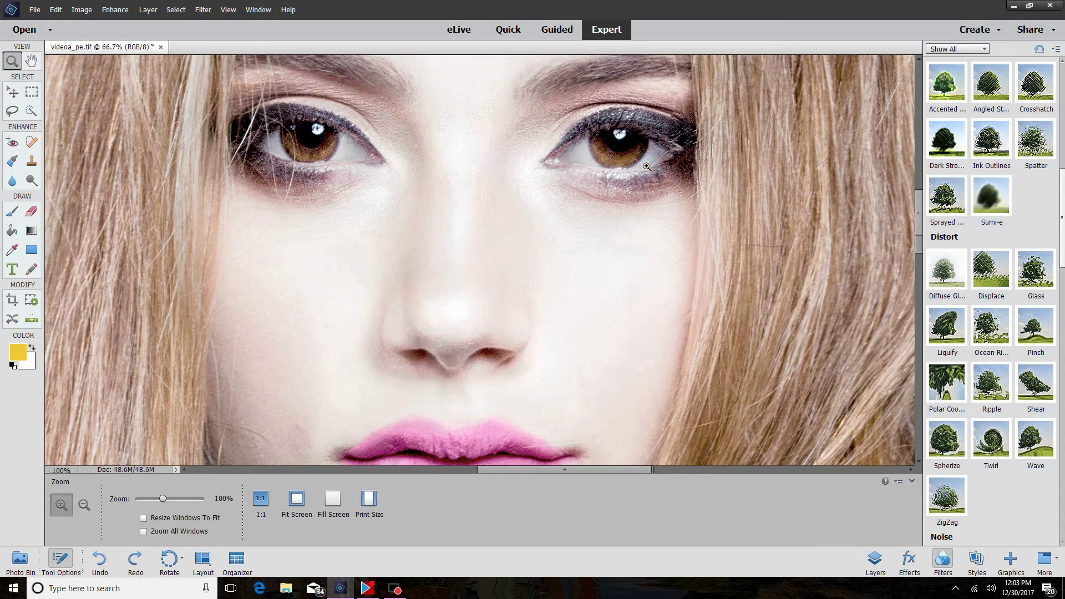
pyautogui.click(640, 151)
pyautogui.click(648, 156)
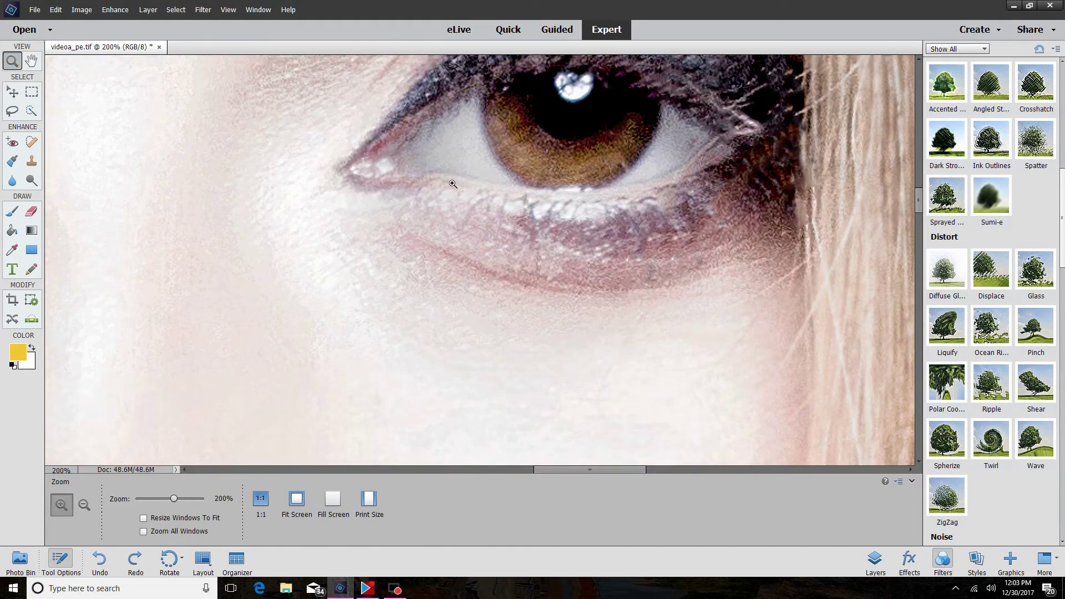
pyautogui.click(30, 162)
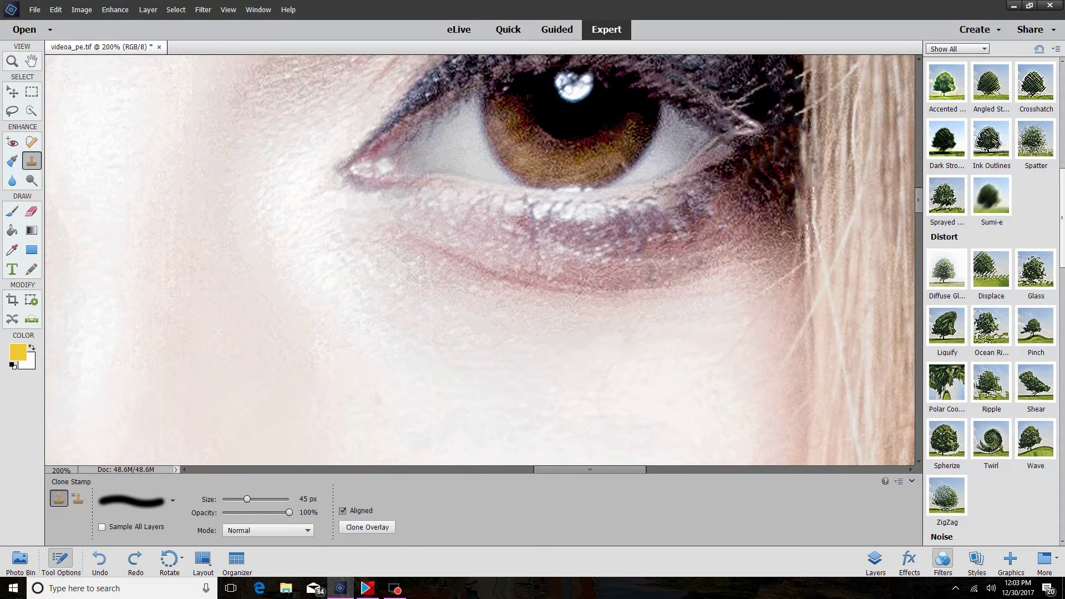
pyautogui.moveTo(238, 500); pyautogui.dragTo(237, 500)
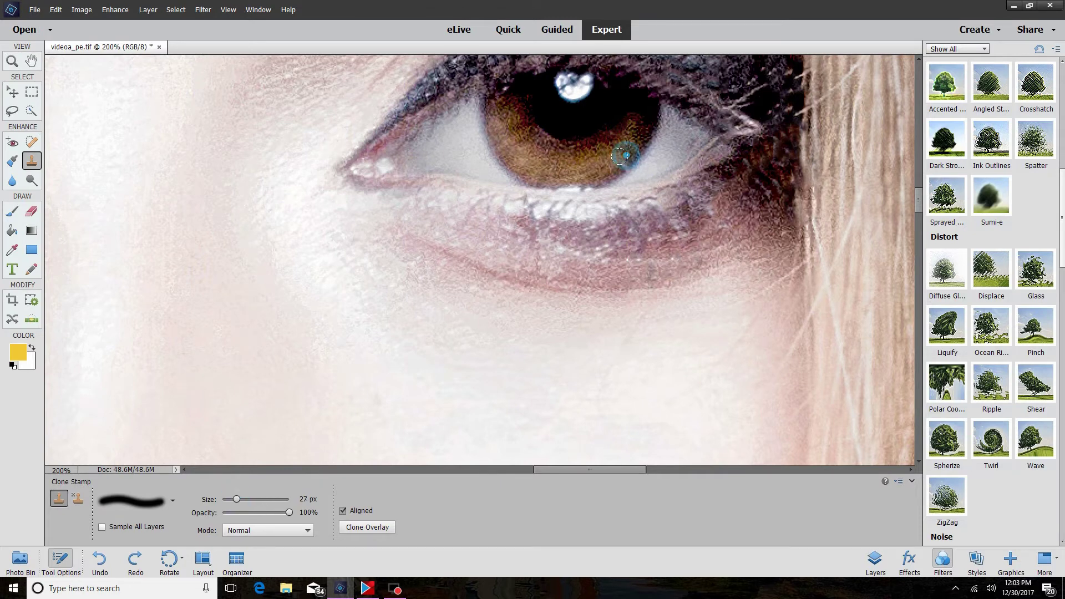
pyautogui.click(626, 155)
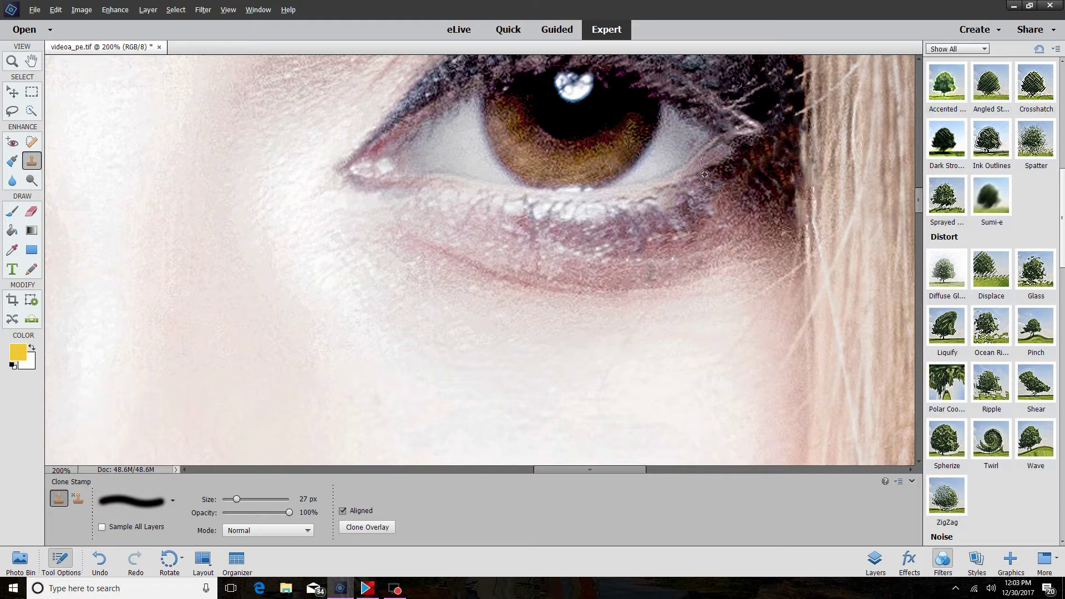
pyautogui.keyDown('alt'); pyautogui.click(677, 173); pyautogui.keyUp('alt')
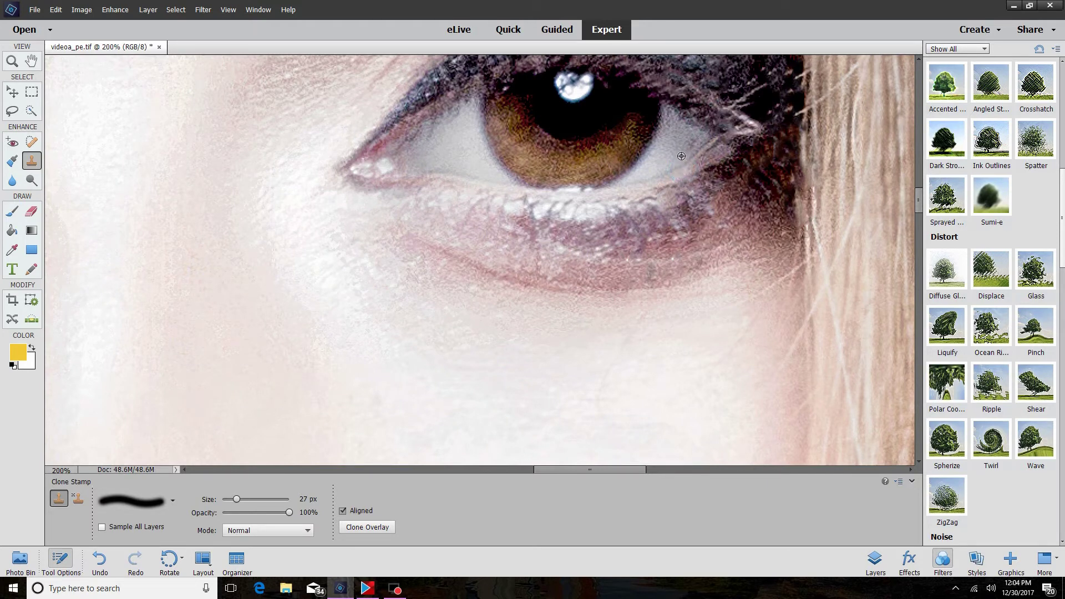
pyautogui.click(713, 133)
# - Clone dark makeup texture over the light hairs at the outer corner and upper lashes of the same eye
pyautogui.keyDown('alt'); pyautogui.click(742, 122); pyautogui.keyUp('alt')
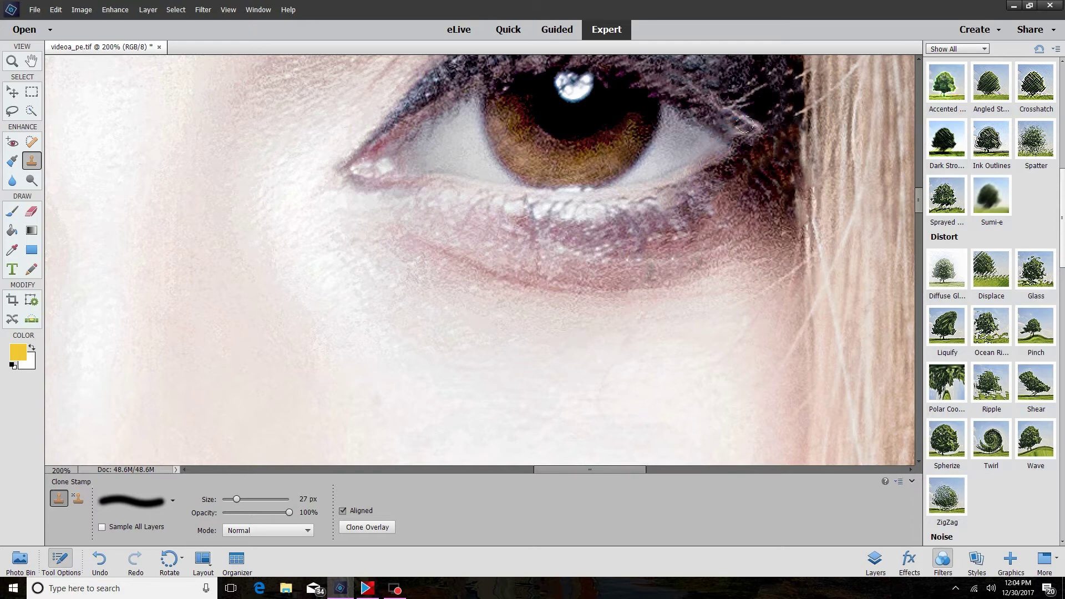
pyautogui.click(741, 101)
pyautogui.click(758, 92)
pyautogui.click(799, 115)
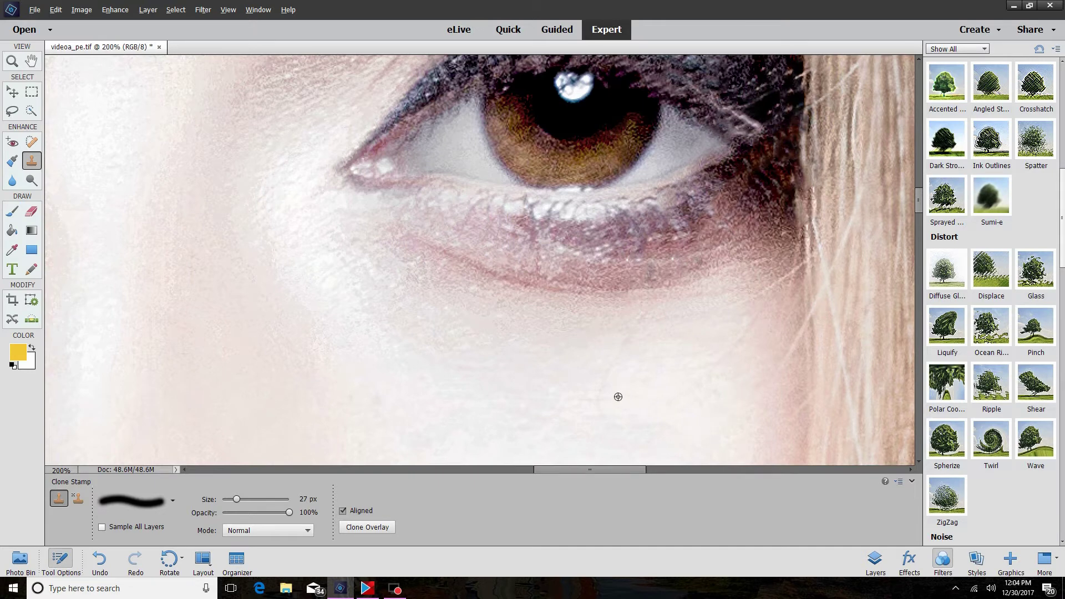
# - Heal the faint marks on the cheek below the eye on the photo's right with the 20 px Spot Healing Brush
pyautogui.press('alt')
pyautogui.click(32, 142)
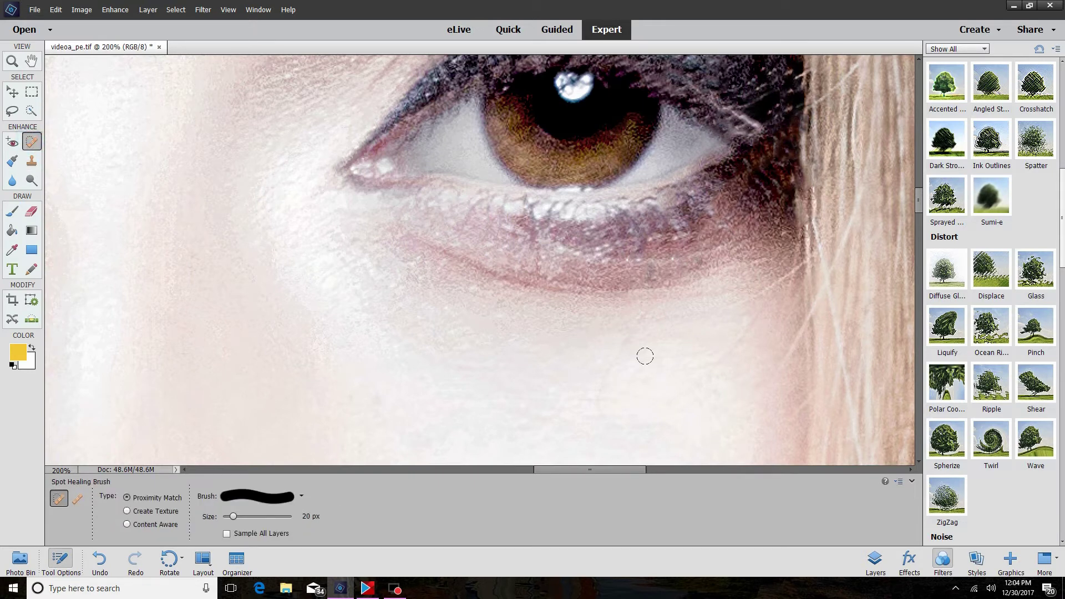
pyautogui.moveTo(614, 395)
pyautogui.mouseDown()
pyautogui.moveTo(601, 374)
pyautogui.moveTo(646, 315)
pyautogui.mouseUp()
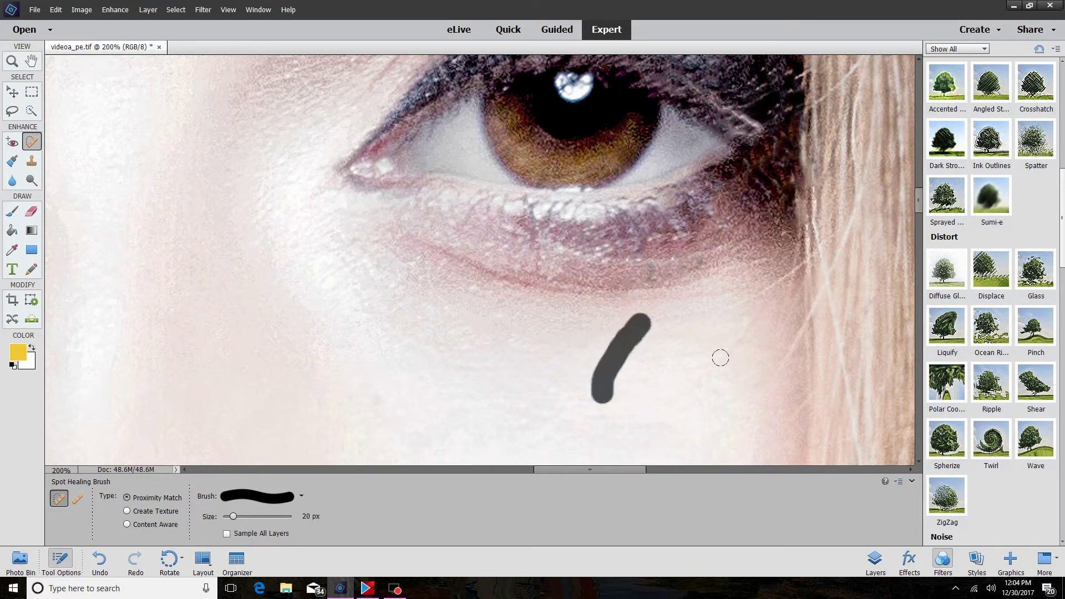
pyautogui.moveTo(720, 358); pyautogui.dragTo(764, 305)
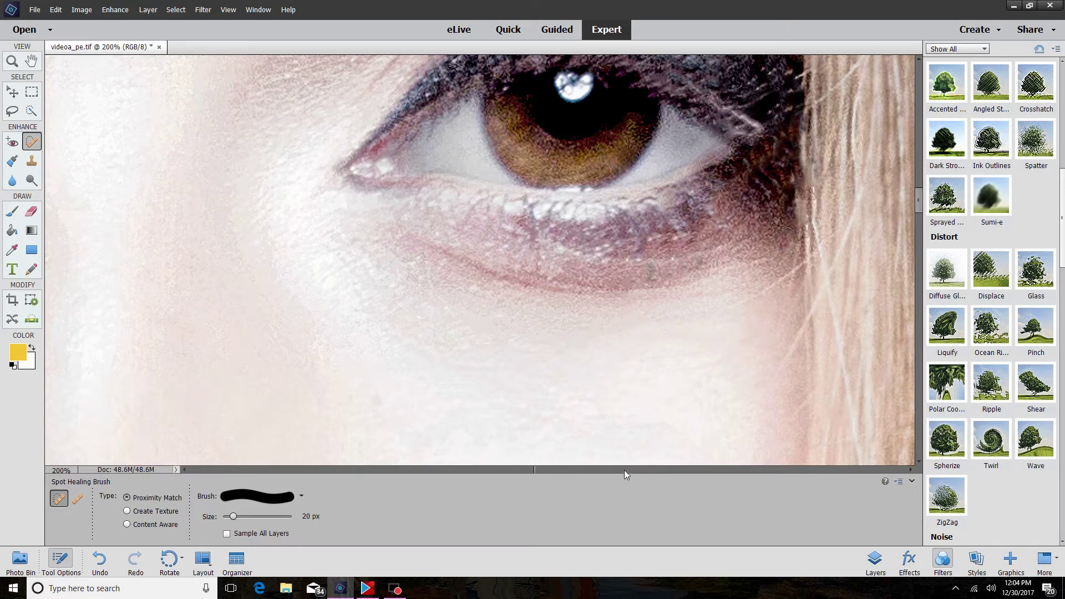
# - Remove the faint hair line on the cheek below the eye on the photo's left with the Spot Healing Brush at 12 px
pyautogui.moveTo(625, 470); pyautogui.dragTo(525, 478)
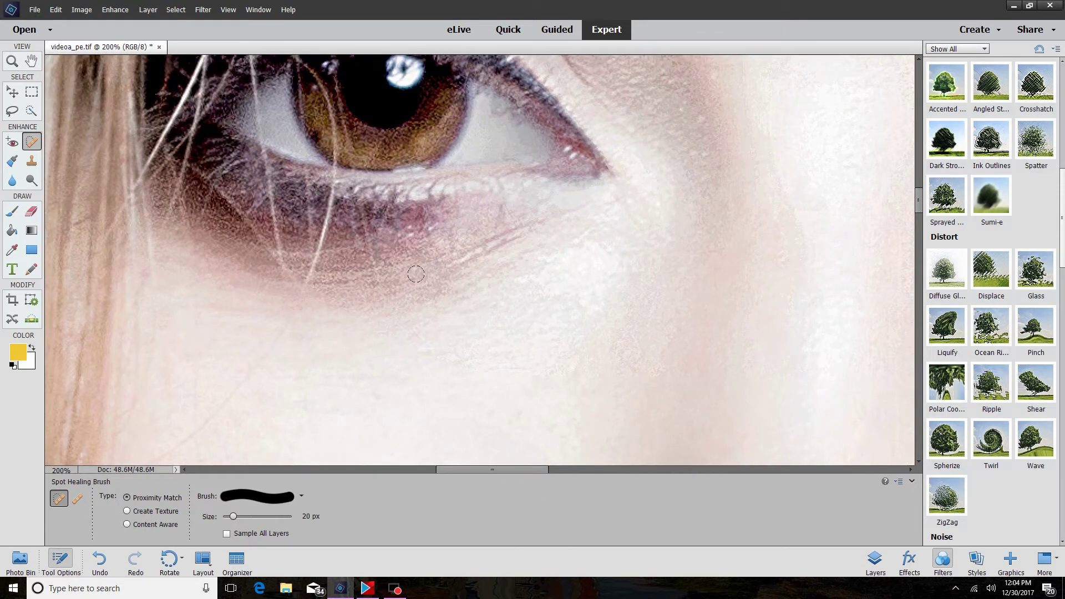
pyautogui.scroll(3, 417, 274)
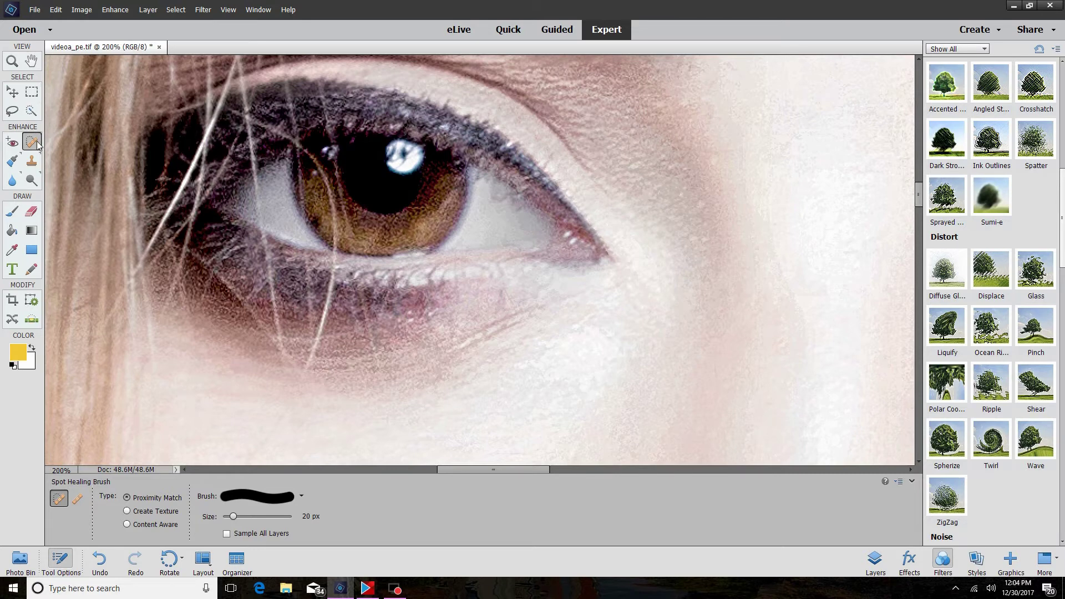
pyautogui.moveTo(234, 519); pyautogui.dragTo(228, 518)
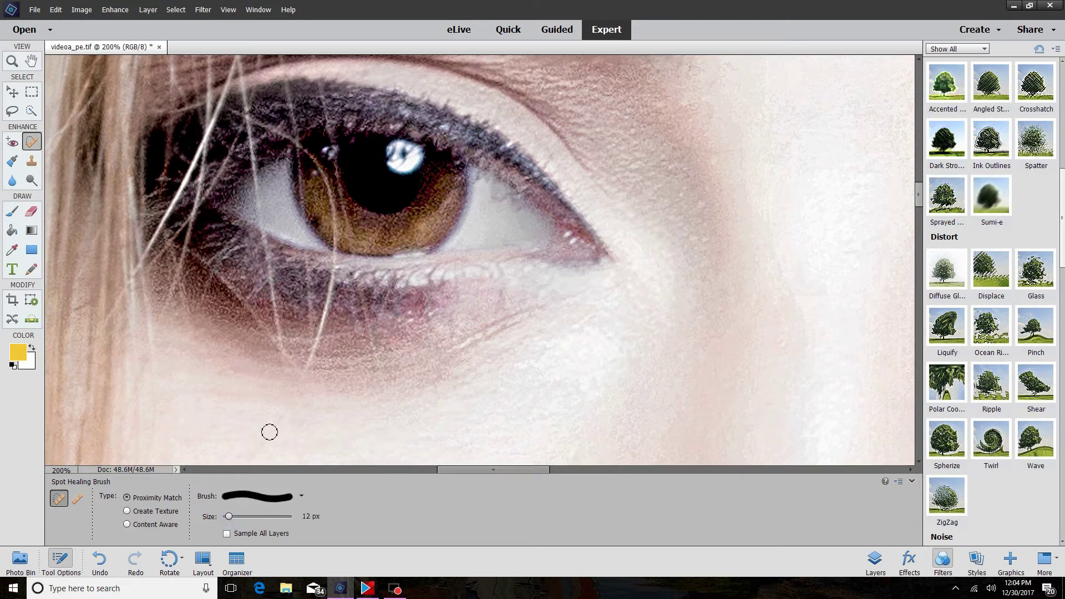
pyautogui.scroll(-3, 313, 432)
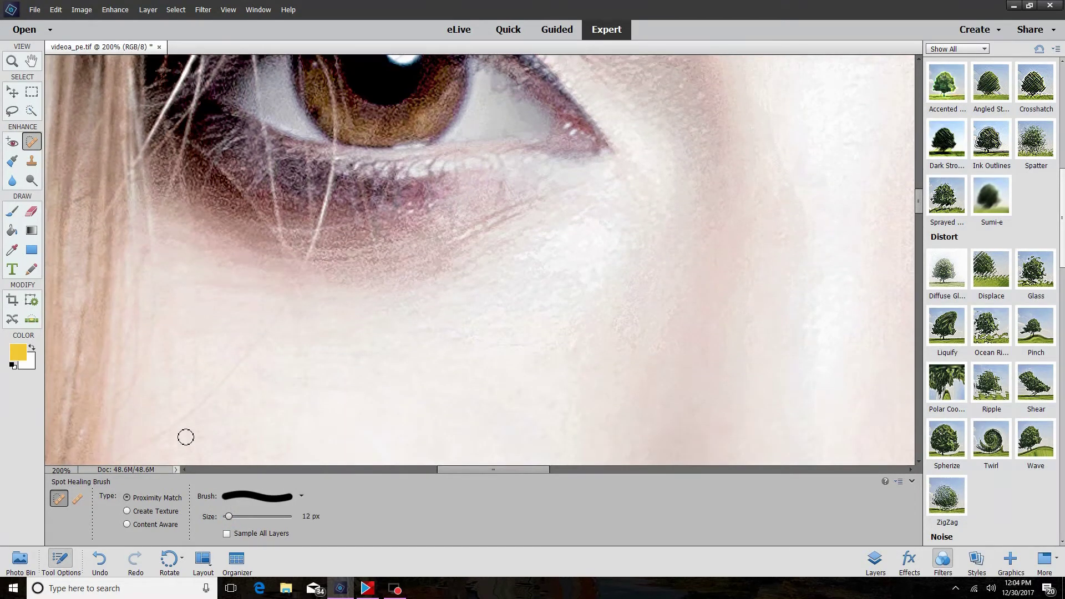
pyautogui.moveTo(146, 446)
pyautogui.mouseDown()
pyautogui.moveTo(226, 399)
pyautogui.moveTo(295, 290)
pyautogui.mouseUp()
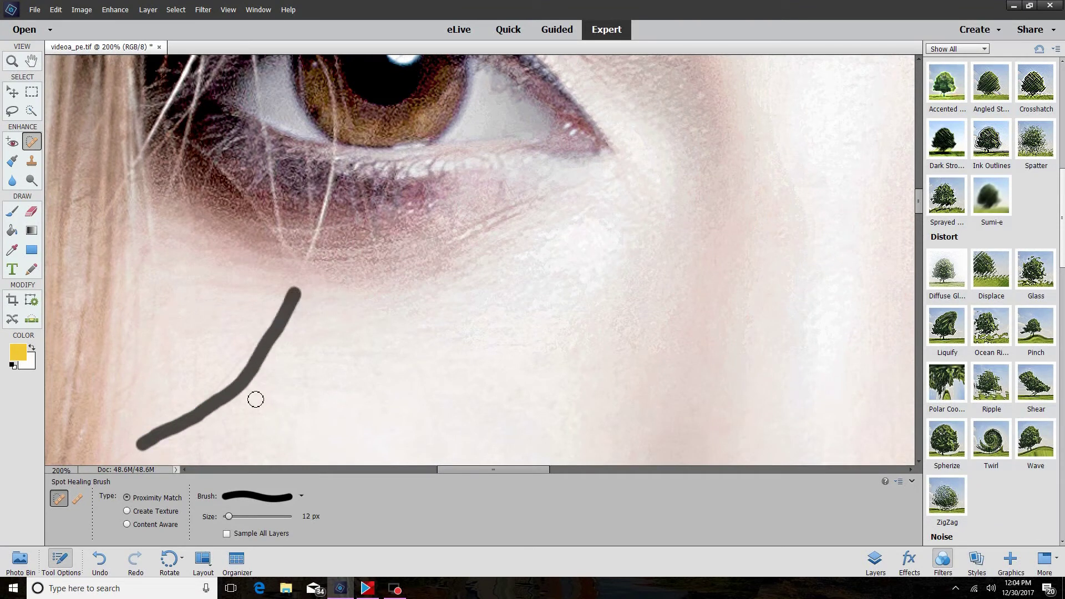
pyautogui.moveTo(227, 391); pyautogui.dragTo(261, 320)
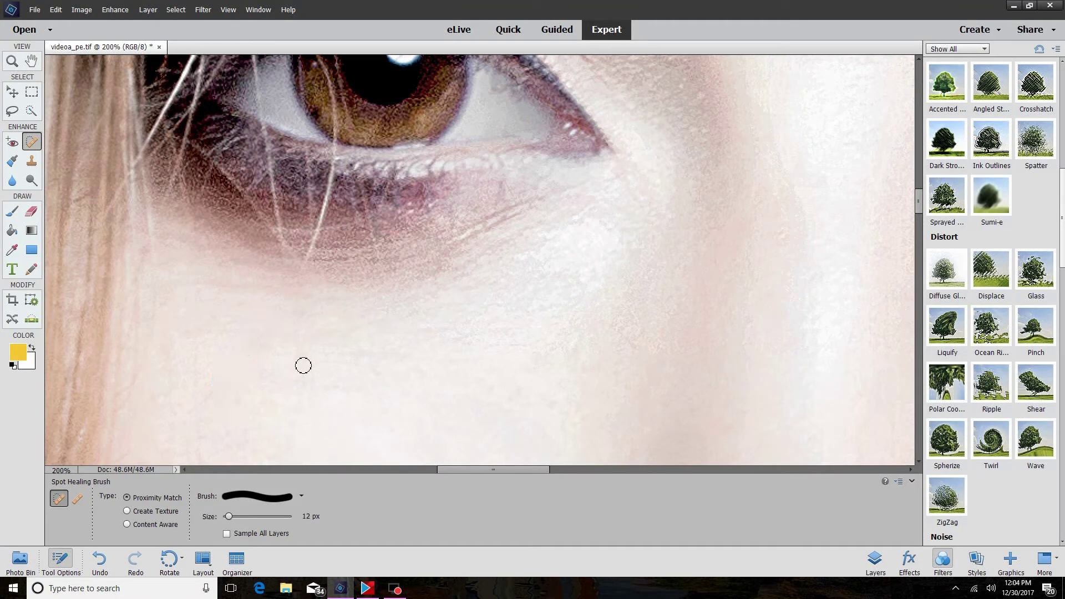
pyautogui.moveTo(187, 419); pyautogui.dragTo(215, 393)
# - Heal the light hair strands crossing the lower lid and under-eye shadow of the eye on the photo's left
pyautogui.moveTo(302, 266)
pyautogui.mouseDown()
pyautogui.moveTo(283, 236)
pyautogui.moveTo(321, 229)
pyautogui.mouseUp()
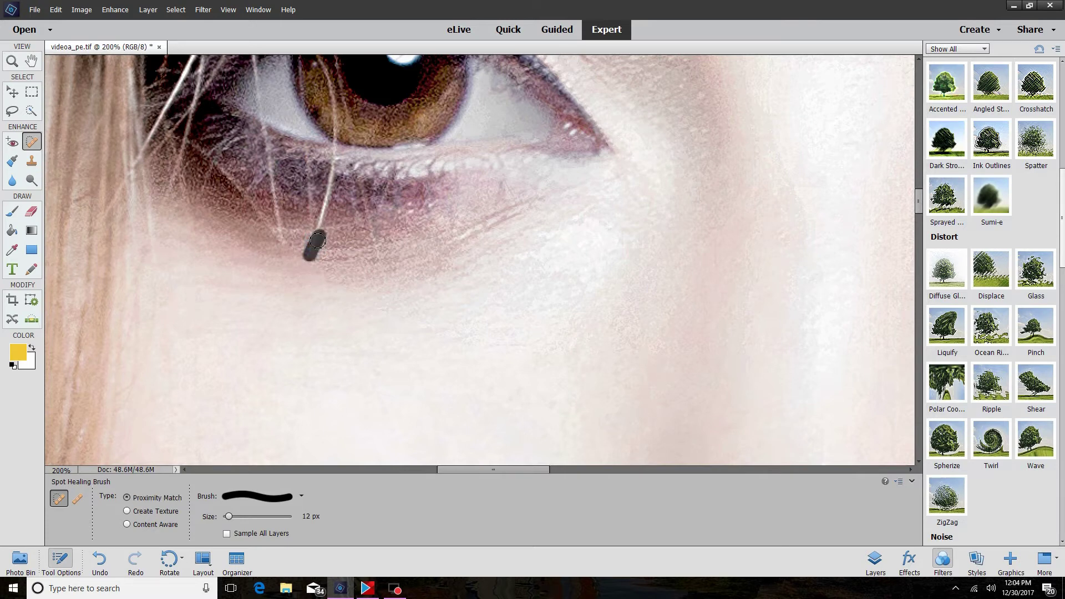
pyautogui.click(283, 239)
pyautogui.click(271, 233)
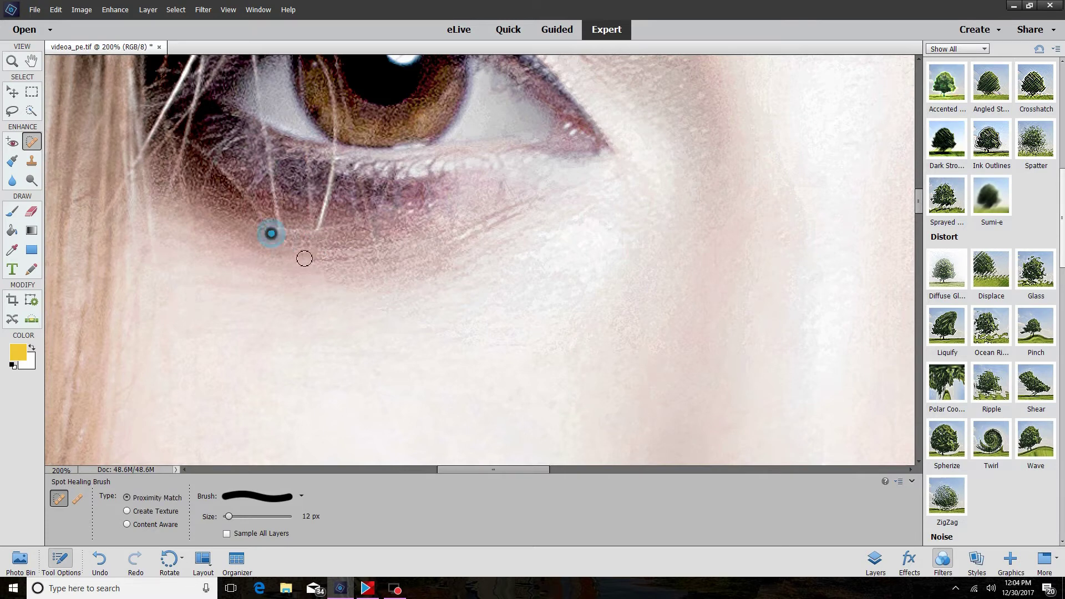
pyautogui.moveTo(336, 173); pyautogui.dragTo(317, 232)
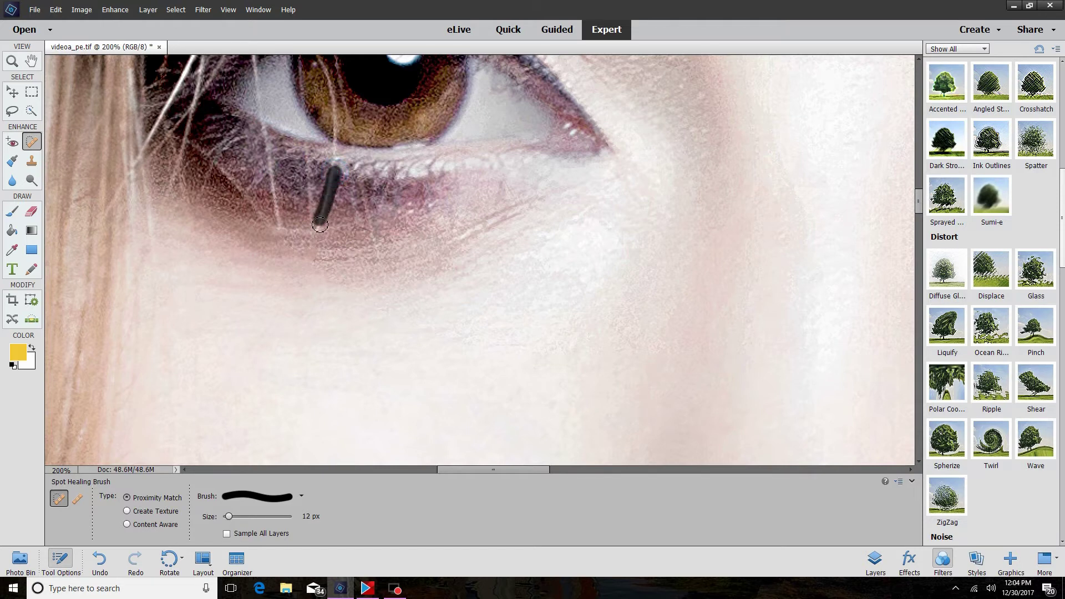
pyautogui.moveTo(303, 169); pyautogui.dragTo(314, 226)
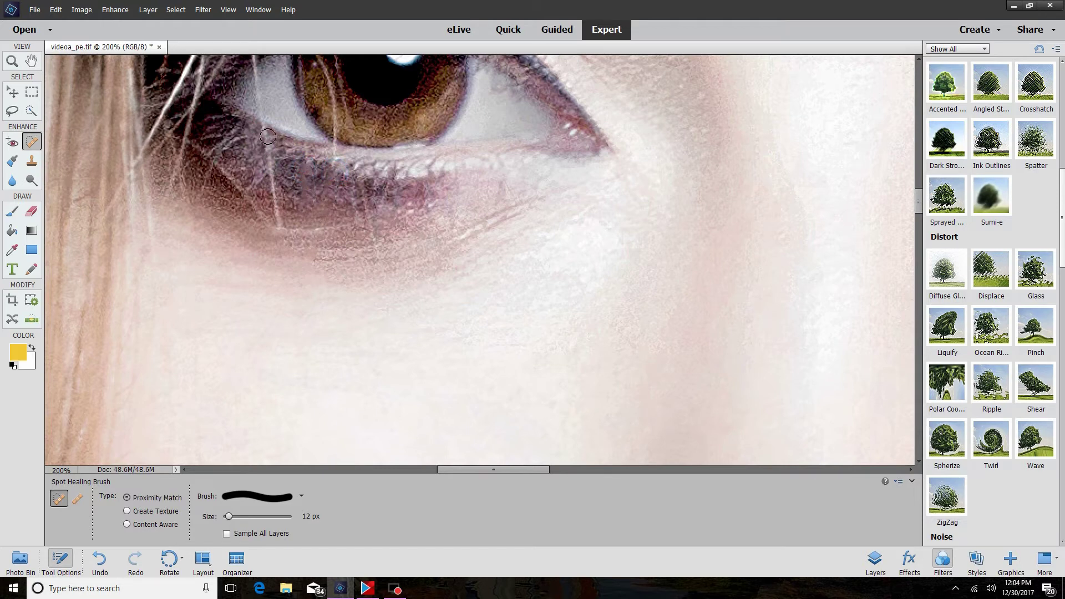
pyautogui.moveTo(267, 136); pyautogui.dragTo(288, 222)
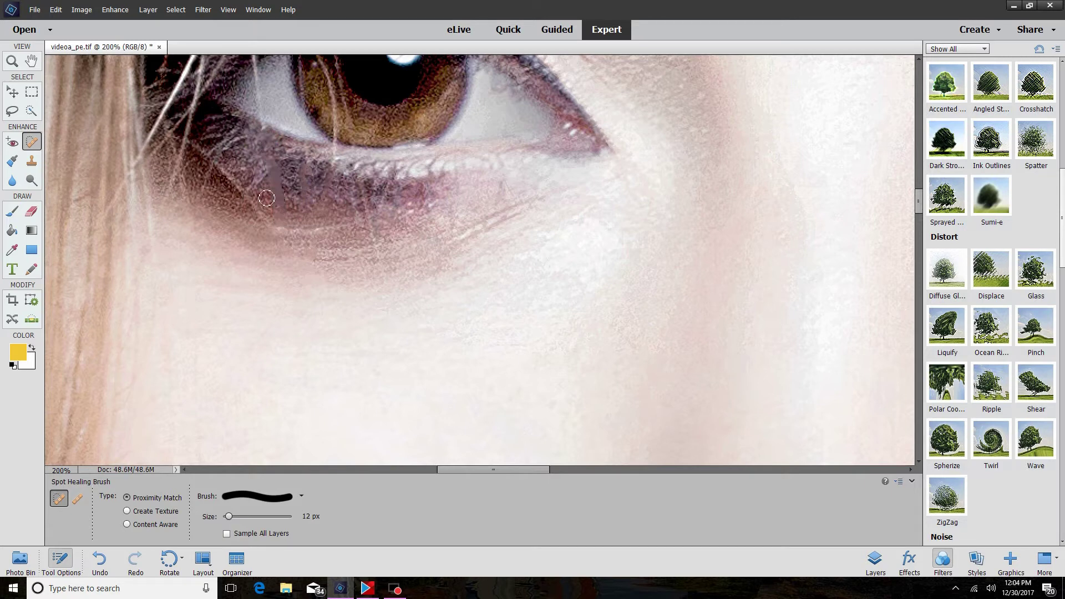
pyautogui.moveTo(220, 170); pyautogui.dragTo(272, 228)
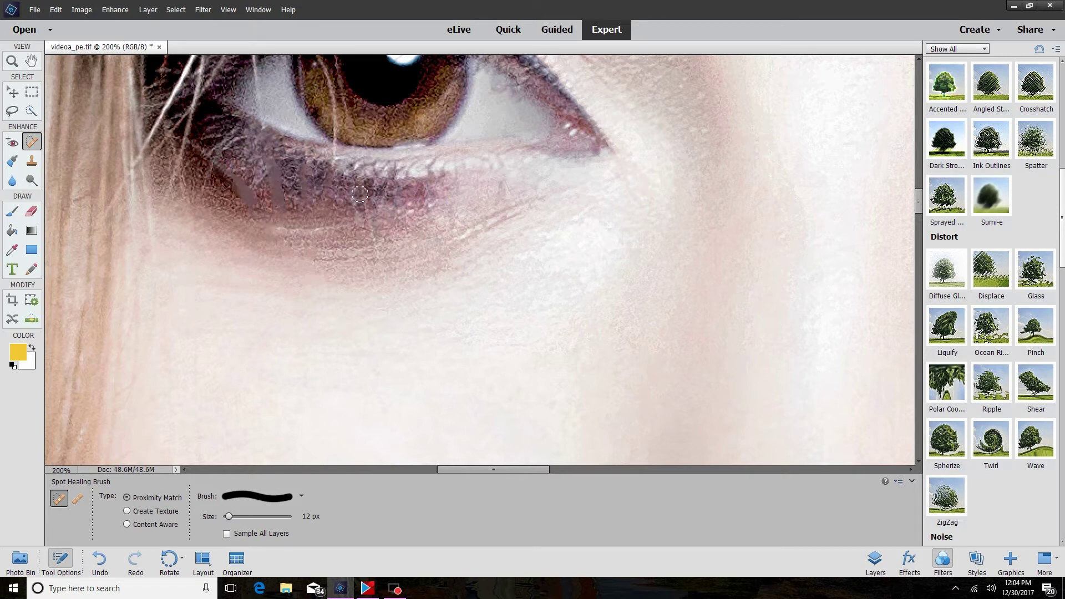
pyautogui.click(55, 9)
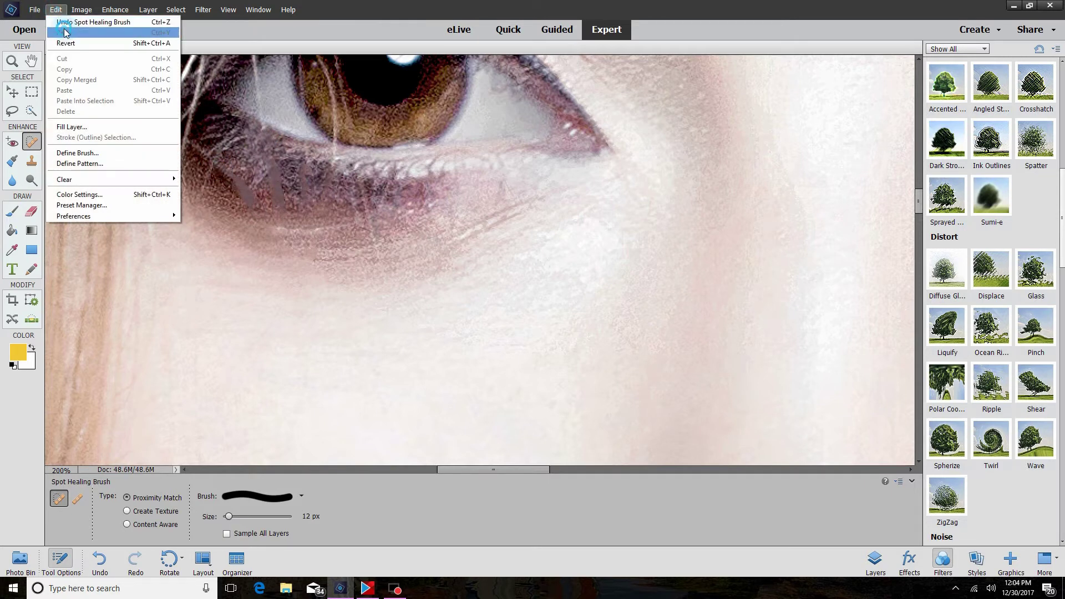
pyautogui.click(66, 24)
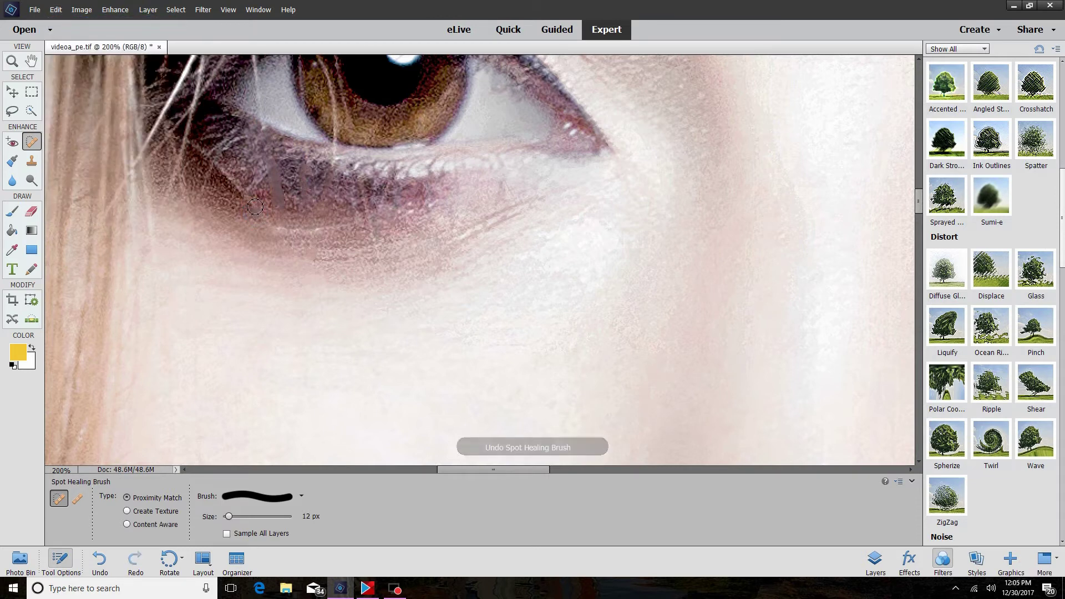
pyautogui.moveTo(241, 196); pyautogui.dragTo(217, 168)
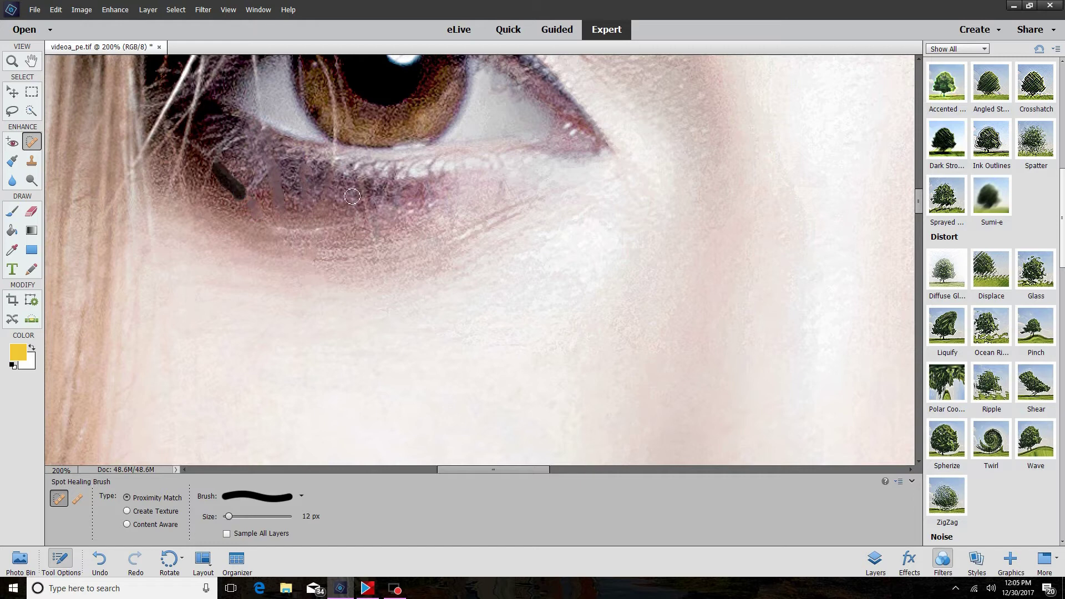
pyautogui.click(57, 9)
pyautogui.click(65, 21)
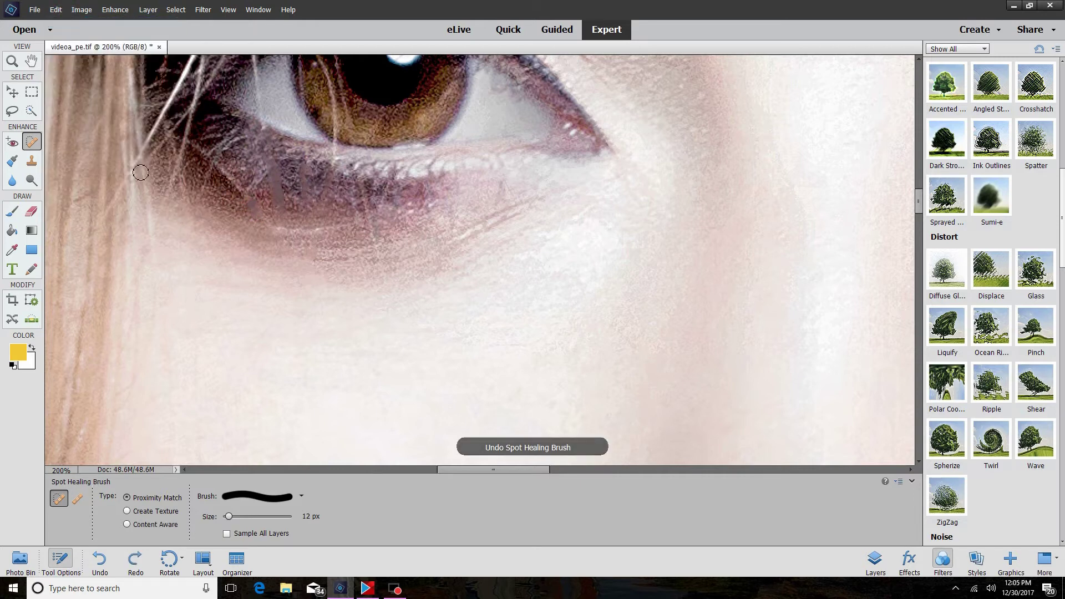
# - Clone dark makeup texture with the 27 px Clone Stamp over the light strands in the outer under-eye shadow of the eye on the photo's left
pyautogui.click(32, 160)
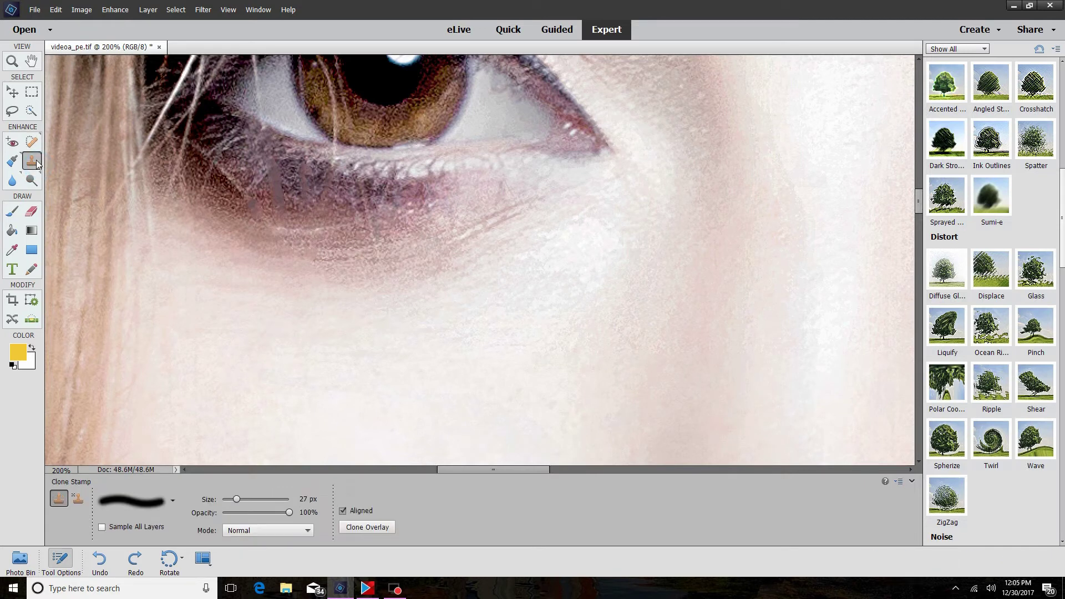
pyautogui.keyDown('alt'); pyautogui.click(216, 191); pyautogui.keyUp('alt')
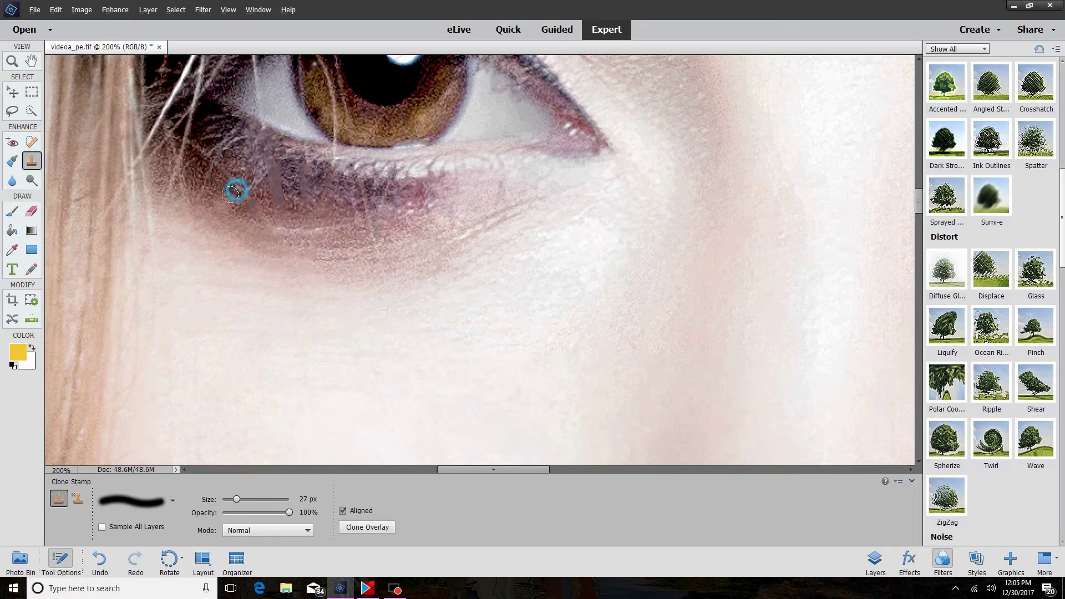
pyautogui.moveTo(238, 190); pyautogui.dragTo(253, 204)
pyautogui.keyDown('alt'); pyautogui.click(270, 192); pyautogui.keyUp('alt')
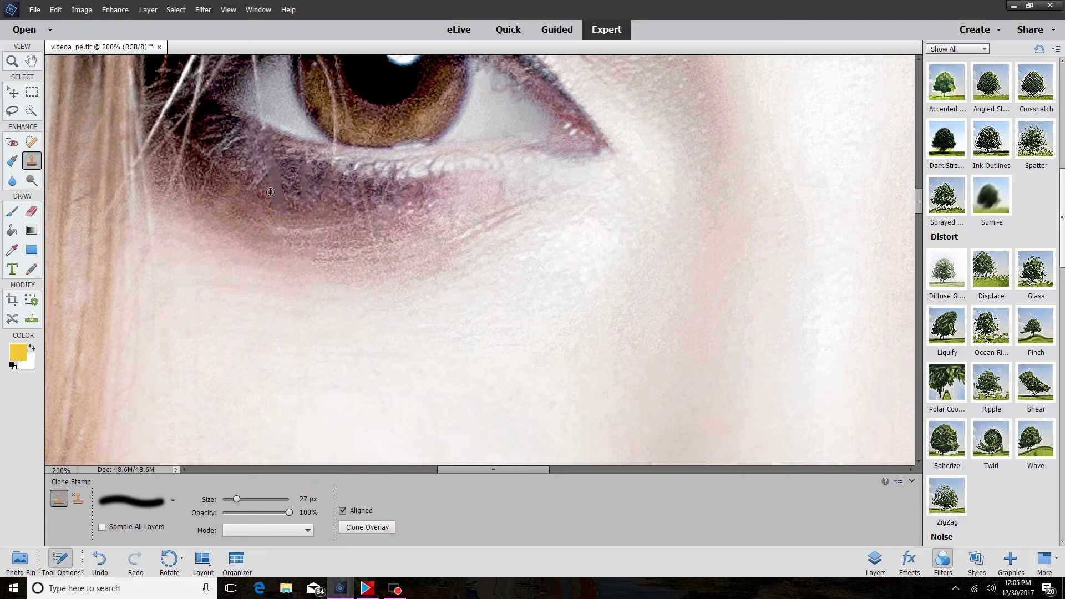
pyautogui.keyDown('alt'); pyautogui.click(297, 201); pyautogui.keyUp('alt')
pyautogui.click(275, 195)
pyautogui.keyDown('alt'); pyautogui.click(276, 175); pyautogui.keyUp('alt')
pyautogui.moveTo(236, 171); pyautogui.dragTo(255, 184)
pyautogui.click(260, 176)
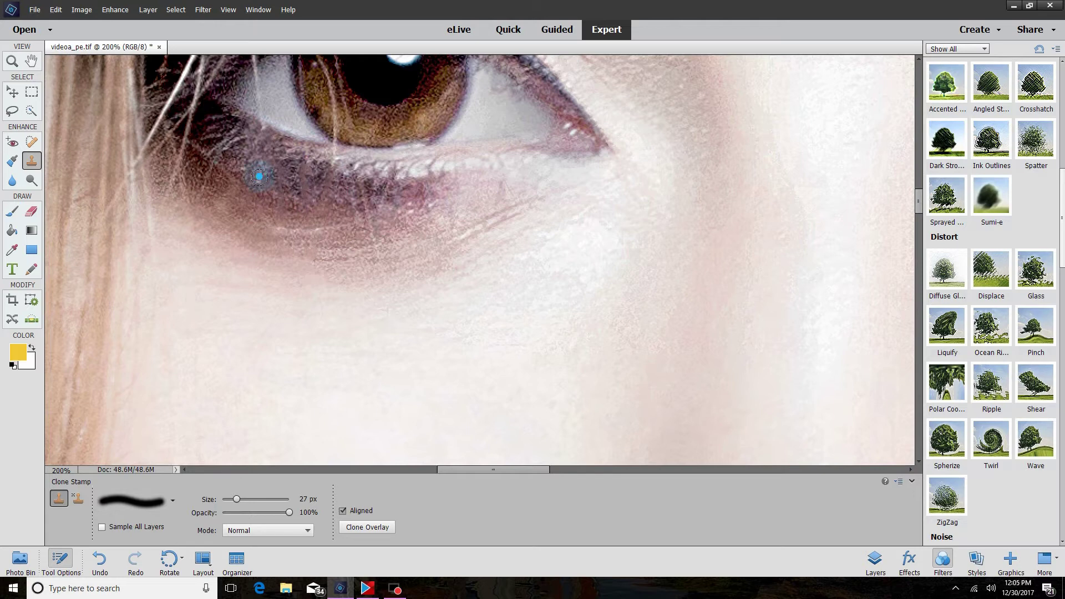
# - Clone shadow texture over the fine hair strand below the middle of the lower lashes
pyautogui.keyDown('alt'); pyautogui.click(263, 182); pyautogui.keyUp('alt')
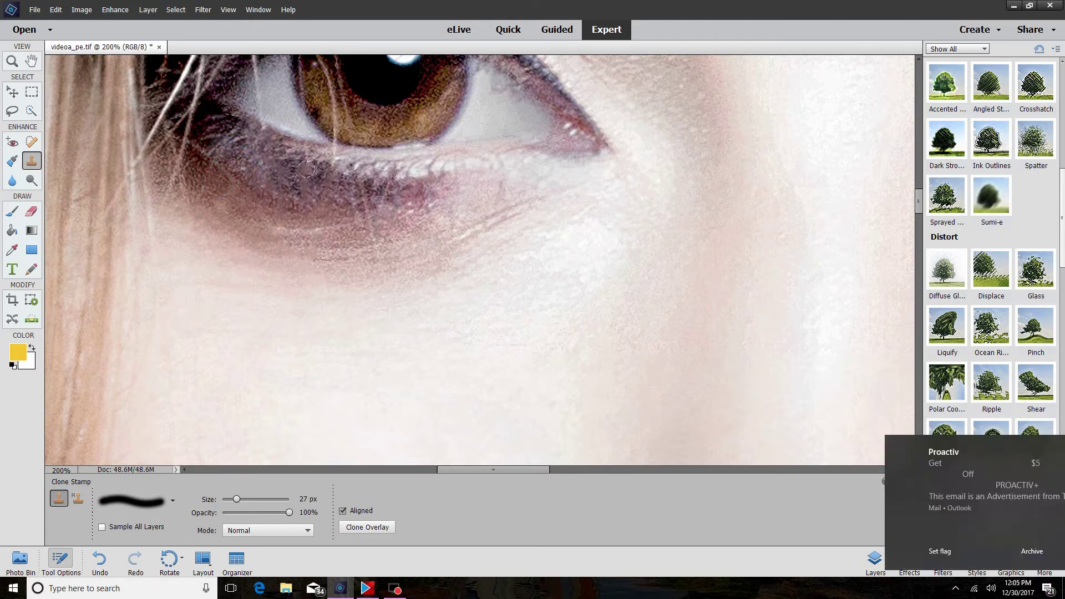
pyautogui.click(376, 177)
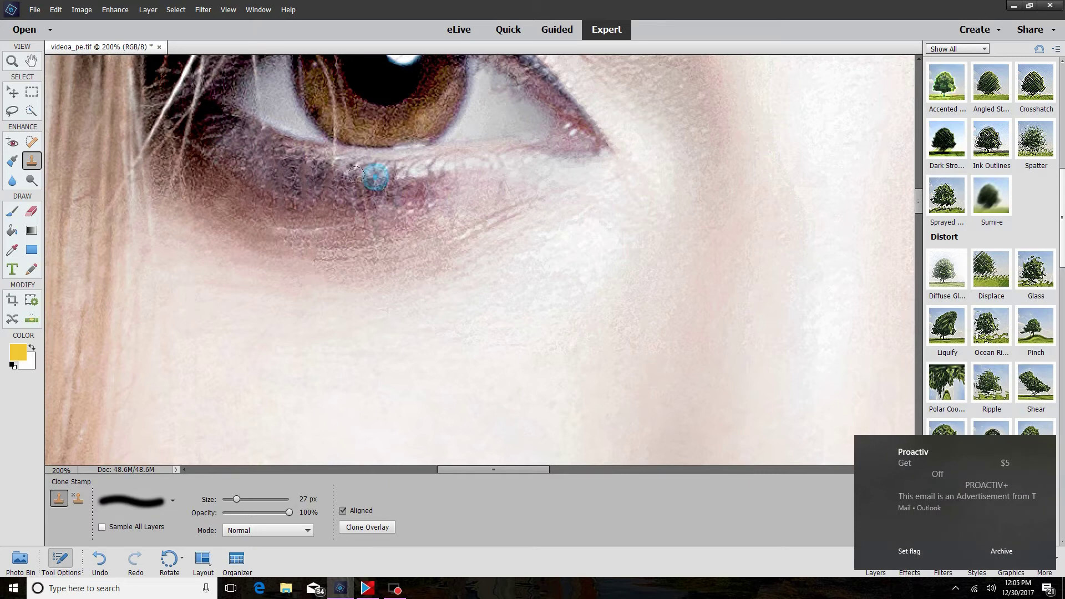
pyautogui.click(367, 205)
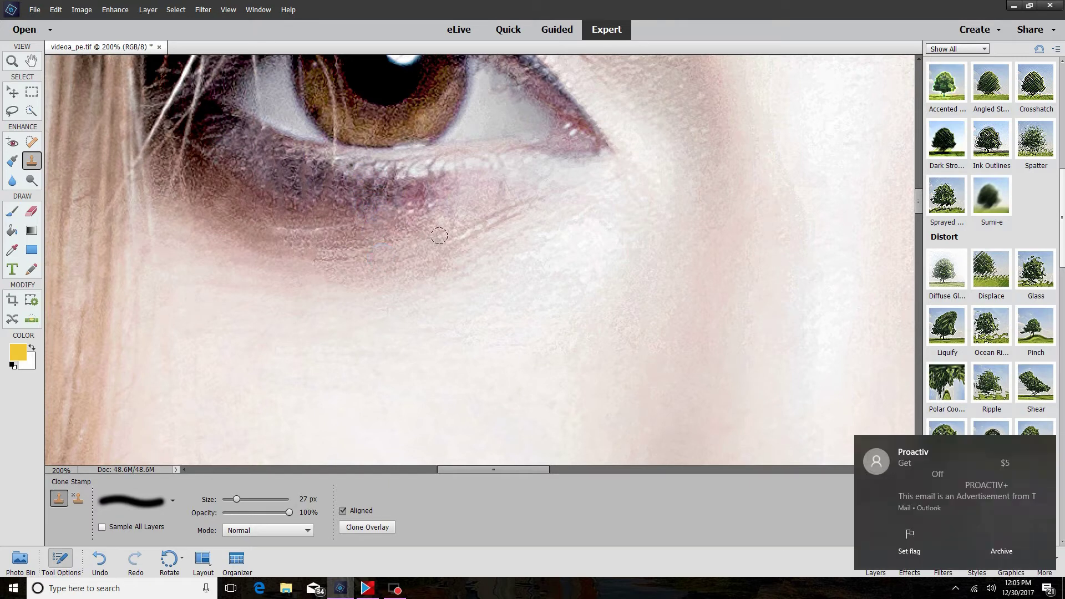
# - Clone dark makeup texture over the fine light hairs on the lower lid near the eye's outer corner
pyautogui.scroll(3, 390, 198)
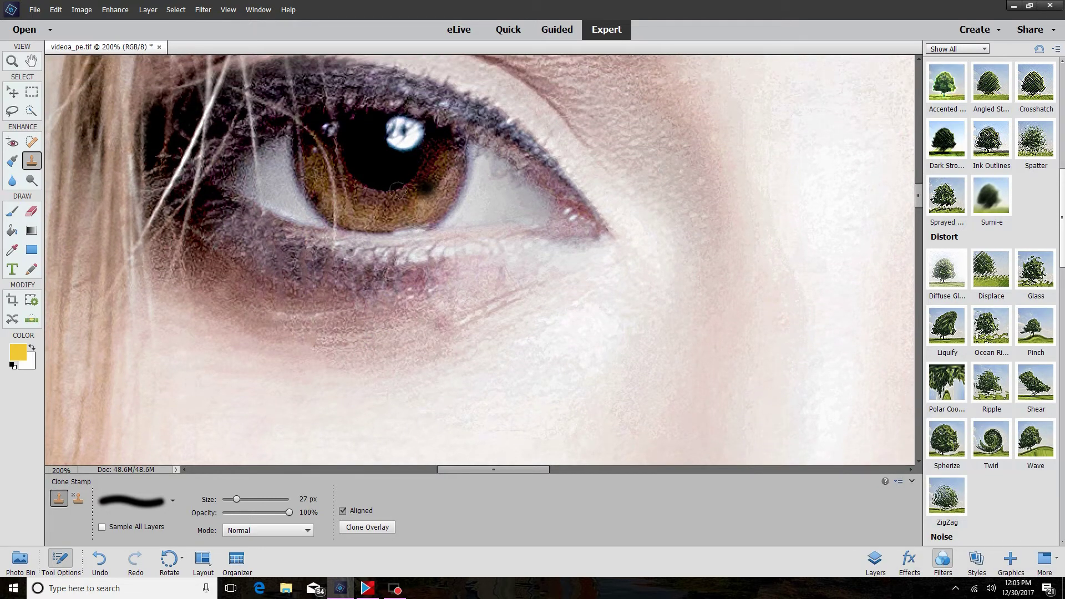
pyautogui.click(219, 215)
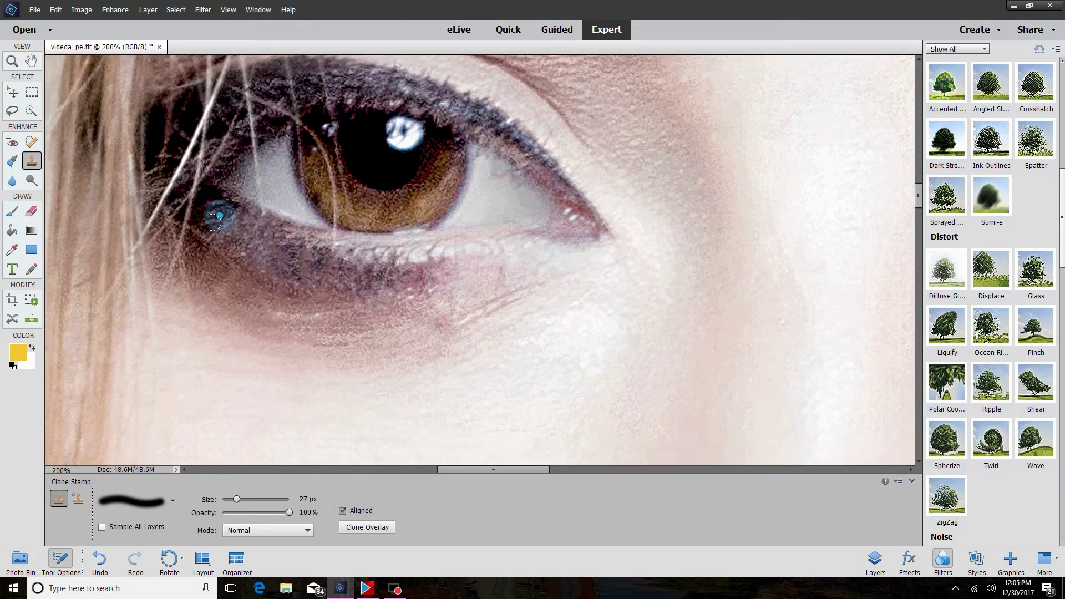
pyautogui.click(210, 225)
pyautogui.click(222, 209)
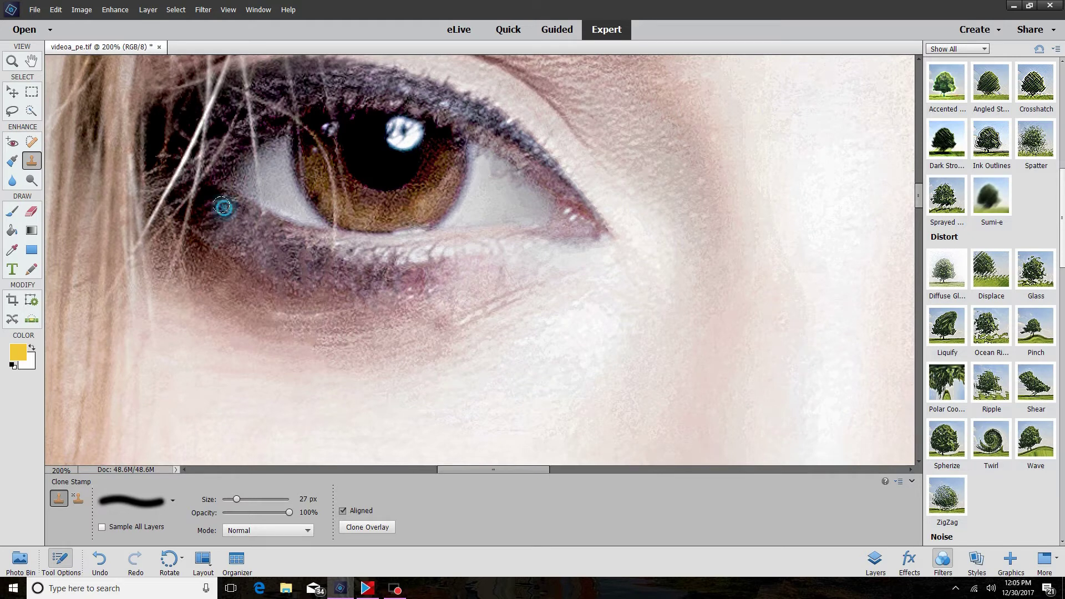
# - Set the Clone Stamp size to 15 px and clone over the hair strands crossing the lower lid rim and iris
pyautogui.click(231, 499)
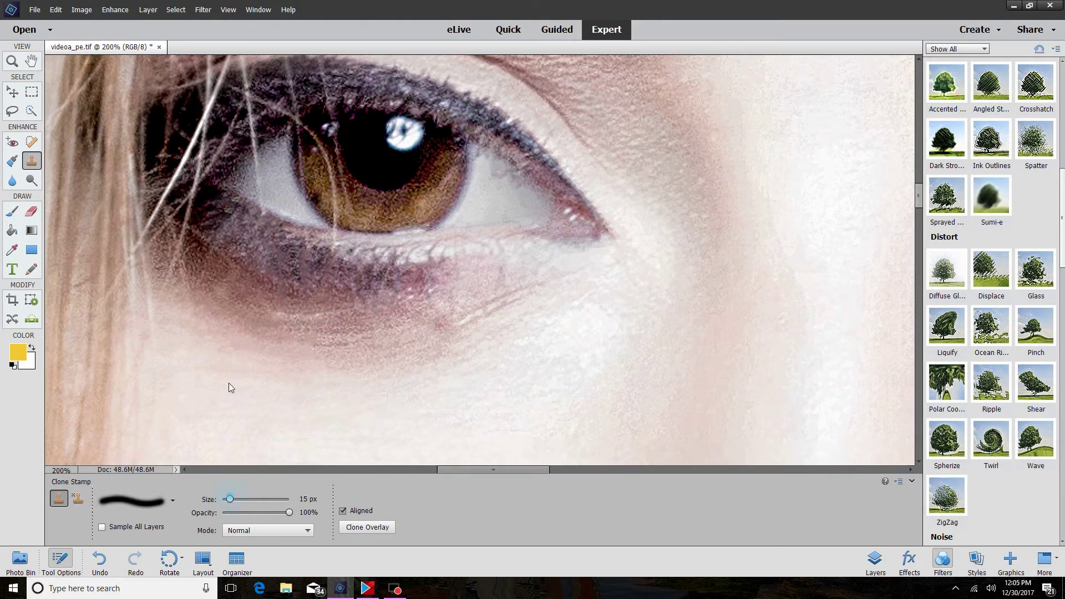
pyautogui.keyDown('alt'); pyautogui.click(252, 206); pyautogui.keyUp('alt')
pyautogui.click(312, 241)
pyautogui.keyDown('alt'); pyautogui.click(326, 242); pyautogui.keyUp('alt')
pyautogui.click(363, 207)
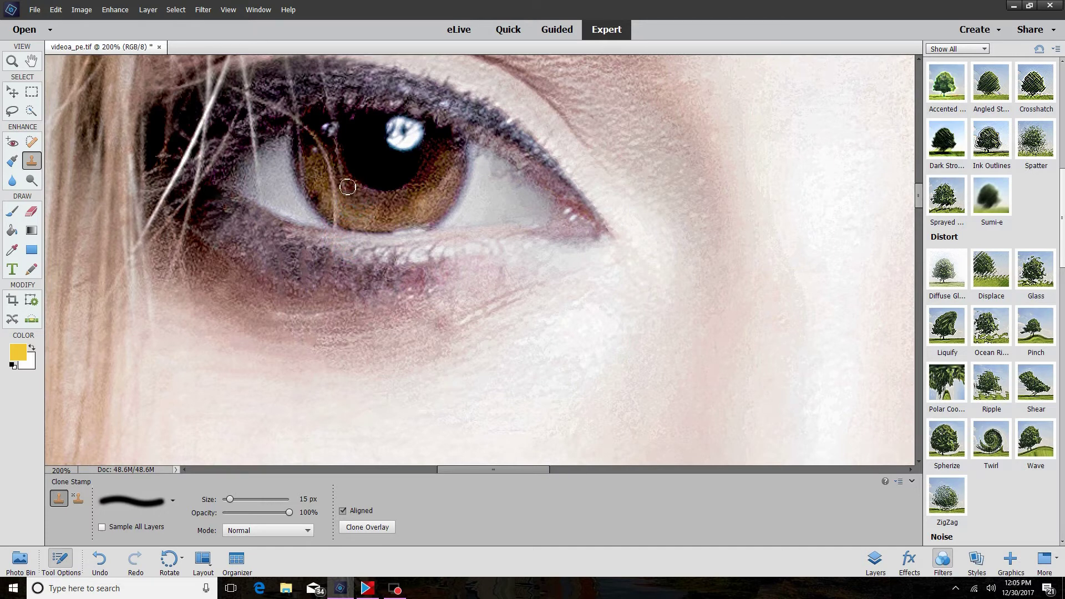
# - Try to clone iris texture over the hair strand crossing the lower iris, and undo the stroke
pyautogui.keyDown('alt'); pyautogui.click(320, 195); pyautogui.keyUp('alt')
pyautogui.click(335, 201)
pyautogui.click(55, 10)
pyautogui.click(58, 22)
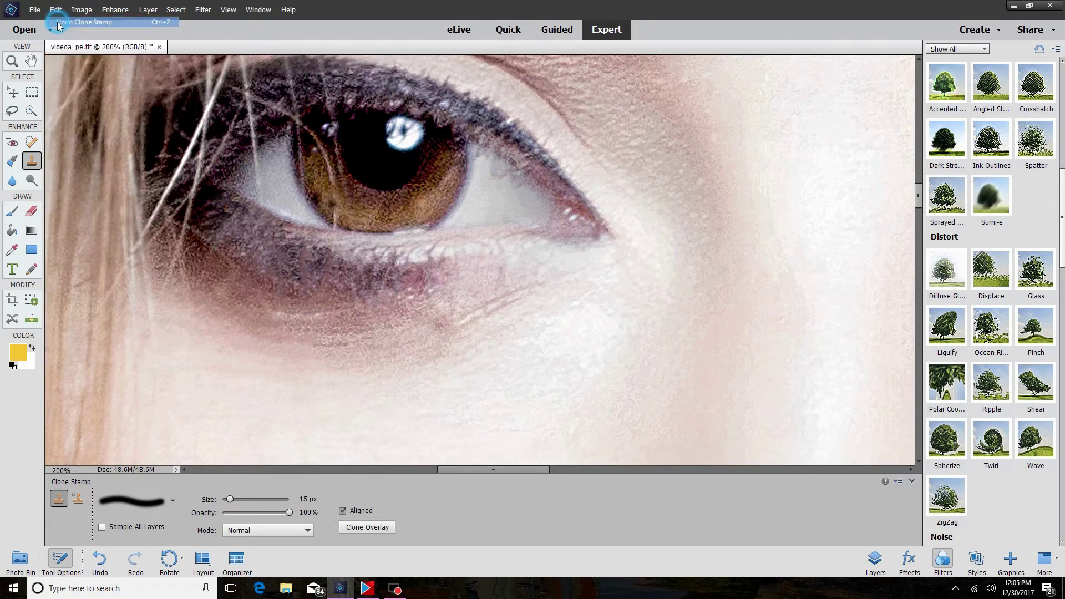
# - Clone iris texture over the hair strand in the lower iris and repair the iris's lower edge along the lid
pyautogui.click(342, 215)
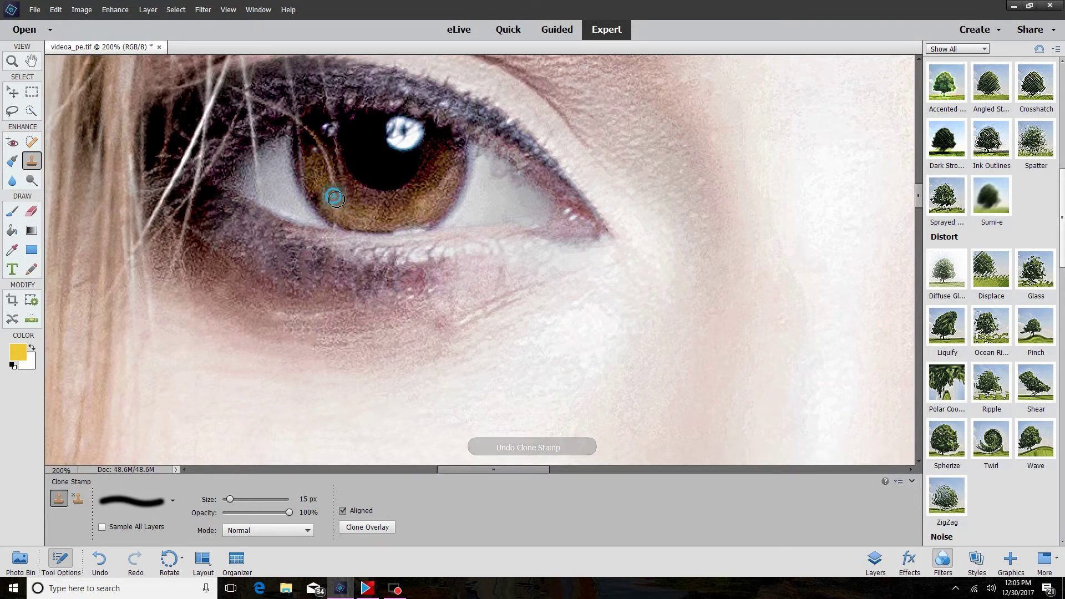
pyautogui.keyDown('alt'); pyautogui.click(346, 227); pyautogui.keyUp('alt')
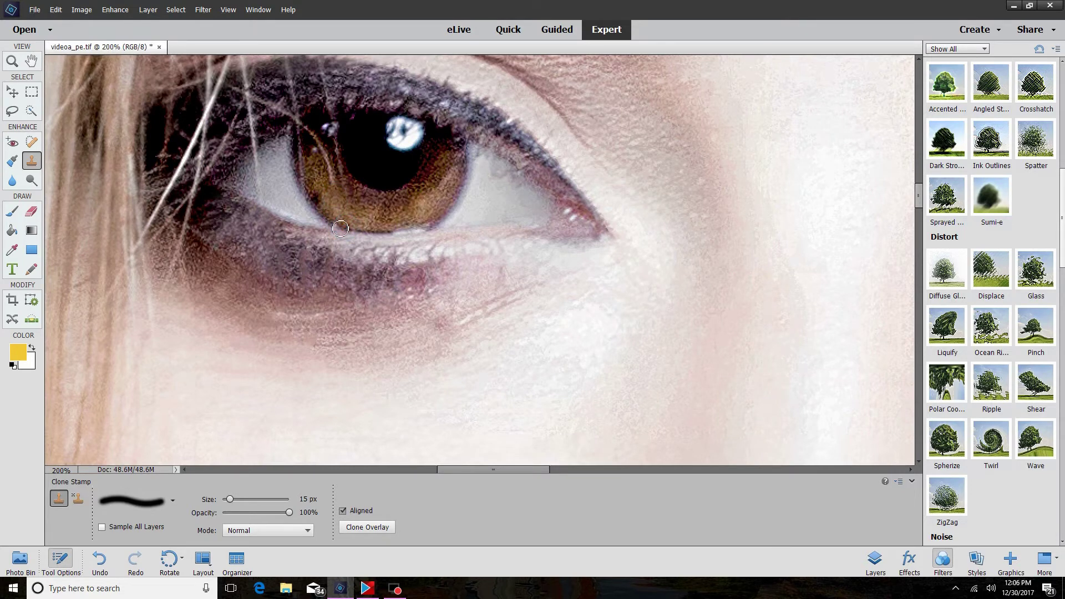
pyautogui.moveTo(338, 227); pyautogui.dragTo(358, 228)
# - Clone clean iris texture over the hair strand curving up through the outer half of the iris
pyautogui.keyDown('alt'); pyautogui.click(322, 183); pyautogui.keyUp('alt')
pyautogui.keyDown('alt'); pyautogui.click(325, 174); pyautogui.keyUp('alt')
pyautogui.click(328, 156)
pyautogui.click(322, 145)
pyautogui.click(312, 137)
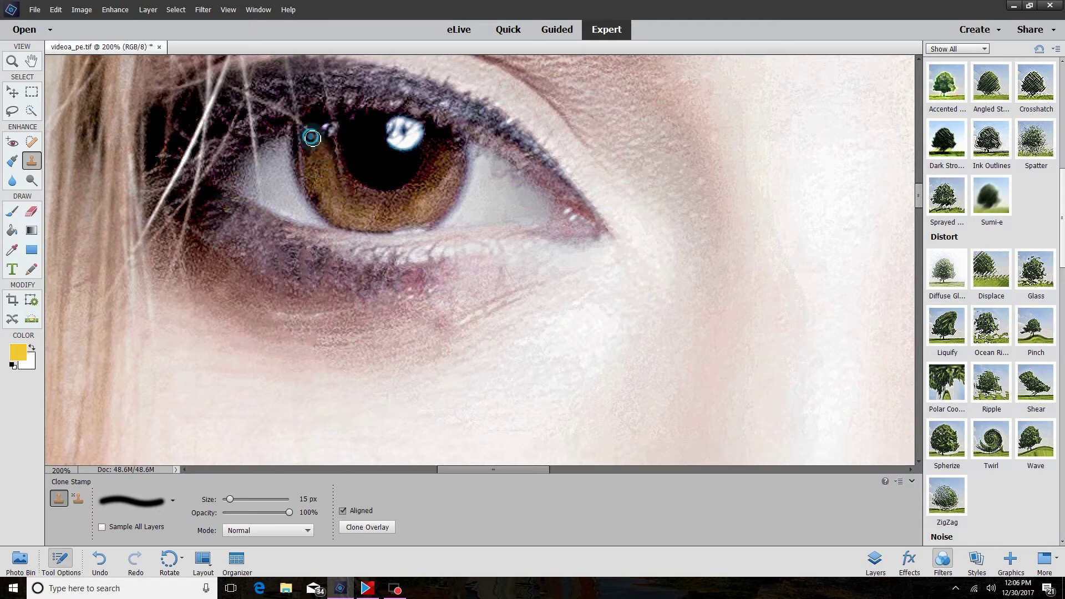
# - Clone brown iris texture over the remaining hair traces along the pupil's outer edge
pyautogui.keyDown('alt'); pyautogui.click(321, 180); pyautogui.keyUp('alt')
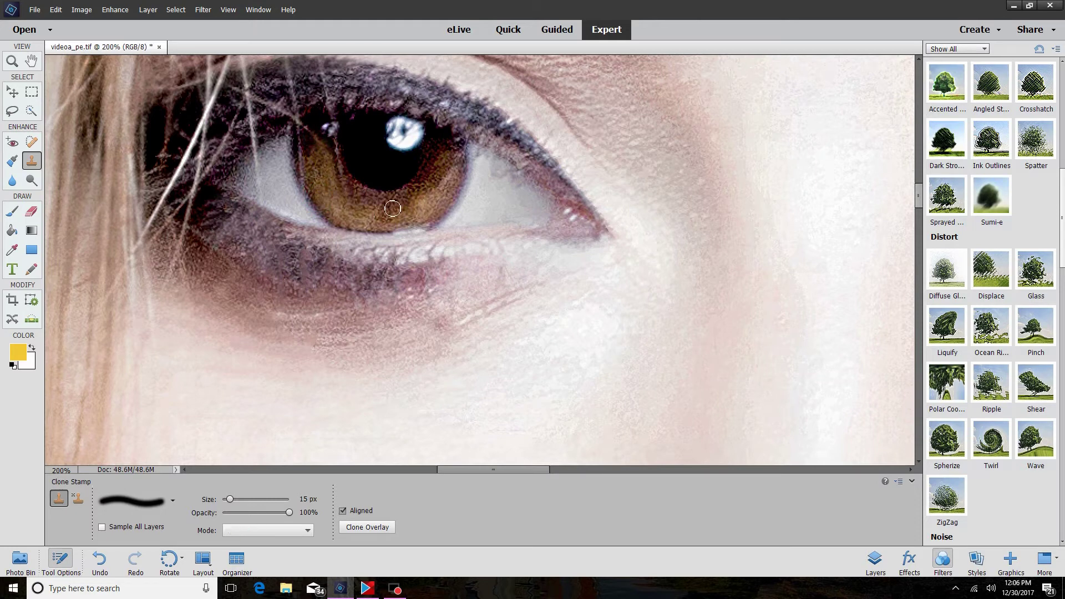
pyautogui.click(340, 196)
pyautogui.click(342, 188)
pyautogui.click(341, 176)
pyautogui.click(337, 163)
# - Clone iris texture over the flawed outer iris edge and the small light reflection beside the top of the pupil
pyautogui.keyDown('alt'); pyautogui.click(302, 174); pyautogui.keyUp('alt')
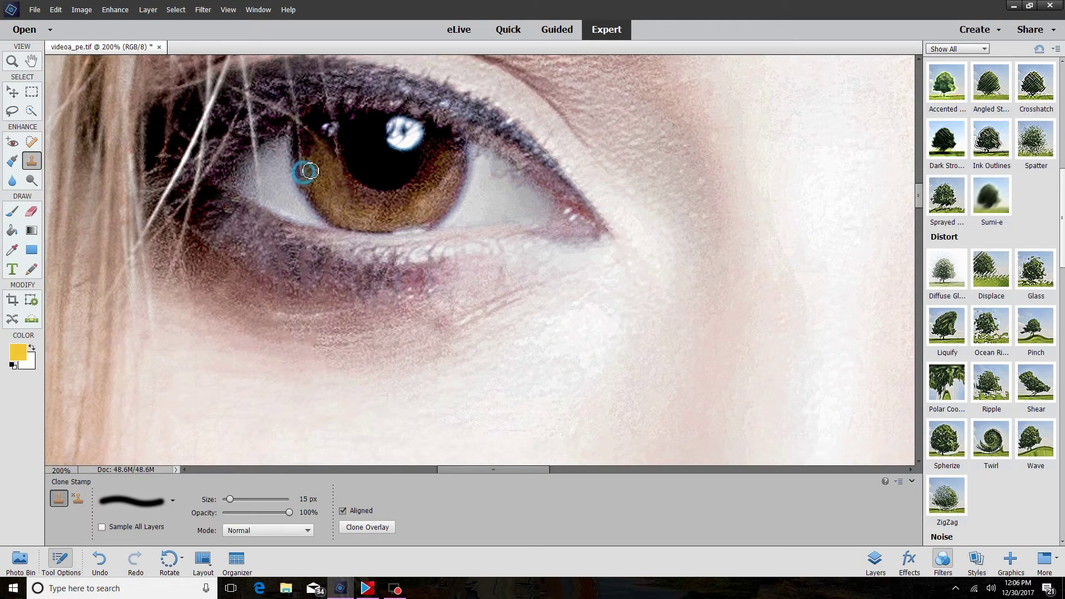
pyautogui.click(308, 167)
pyautogui.click(305, 161)
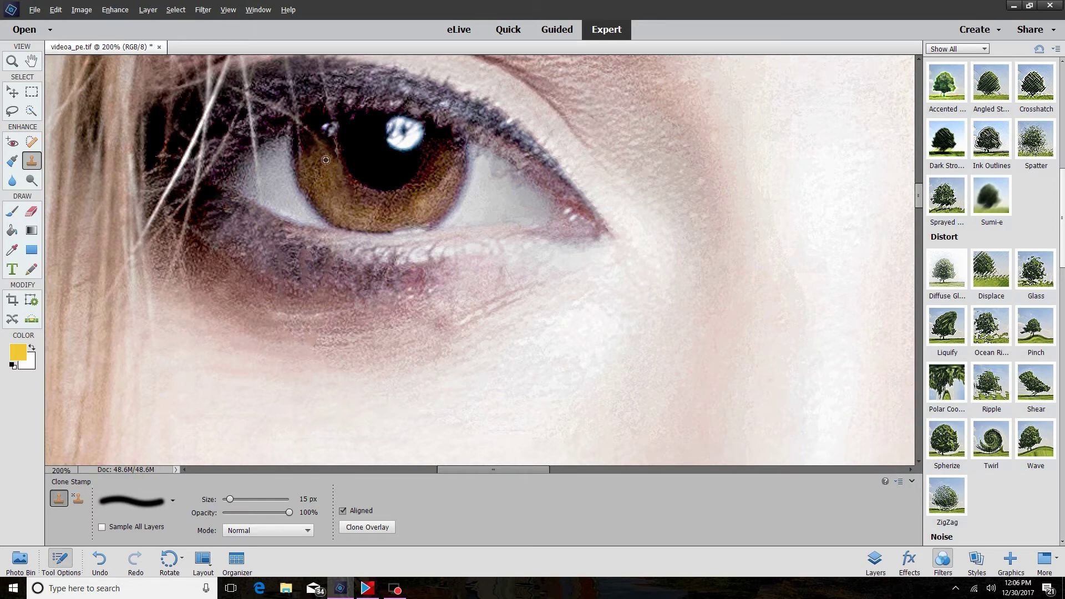
pyautogui.keyDown('alt'); pyautogui.click(325, 156); pyautogui.keyUp('alt')
pyautogui.click(319, 143)
pyautogui.click(327, 124)
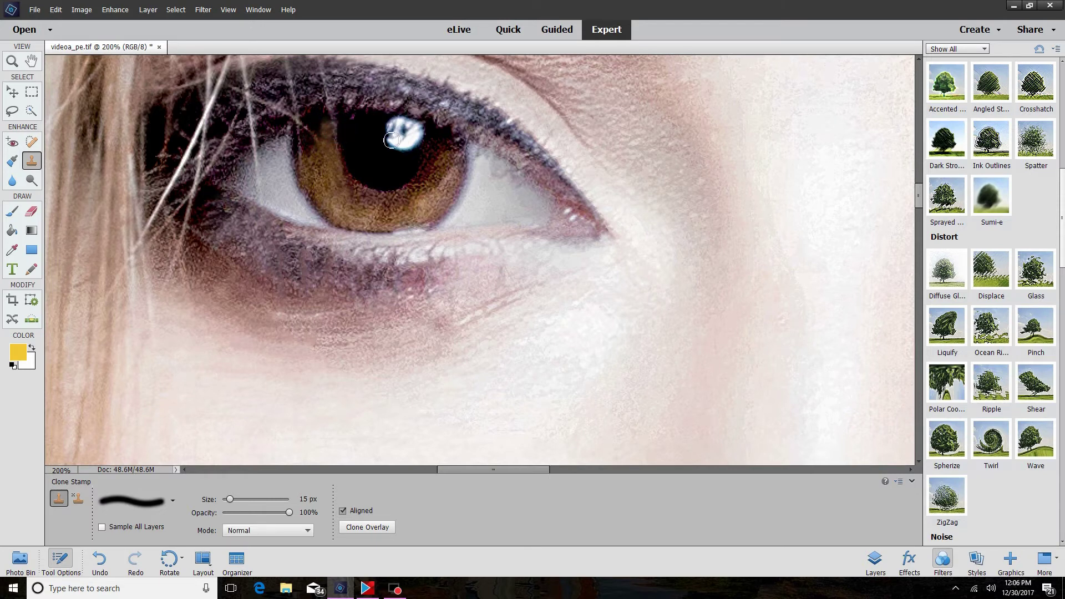
# - Rebuild the iris's outer edge beside the eye white and even out the brown texture next to it with the Clone Stamp
pyautogui.keyDown('alt'); pyautogui.click(307, 168); pyautogui.keyUp('alt')
pyautogui.click(304, 165)
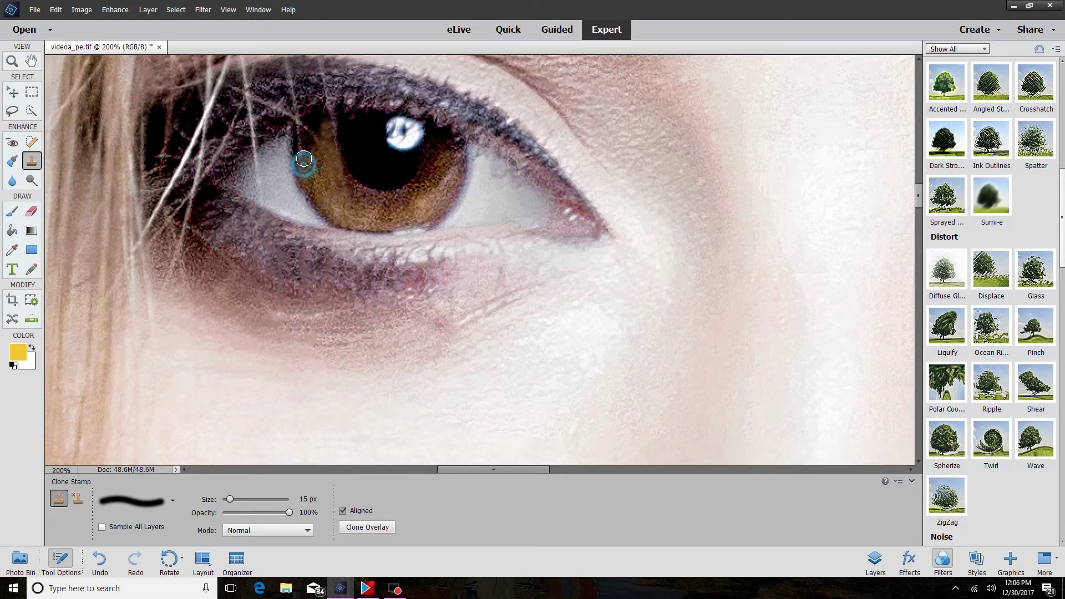
pyautogui.click(301, 156)
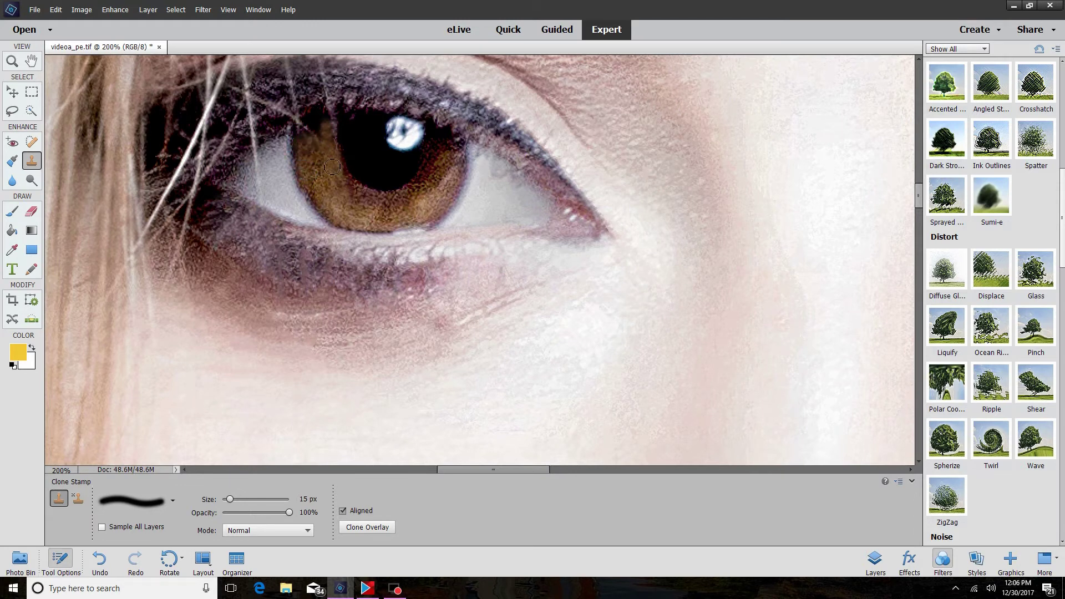
pyautogui.click(319, 152)
pyautogui.click(319, 166)
pyautogui.click(316, 174)
pyautogui.click(314, 171)
pyautogui.click(309, 160)
pyautogui.click(314, 162)
# - Clone brown iris texture up to the upper lash line and touch up the upper lid edge
pyautogui.click(309, 124)
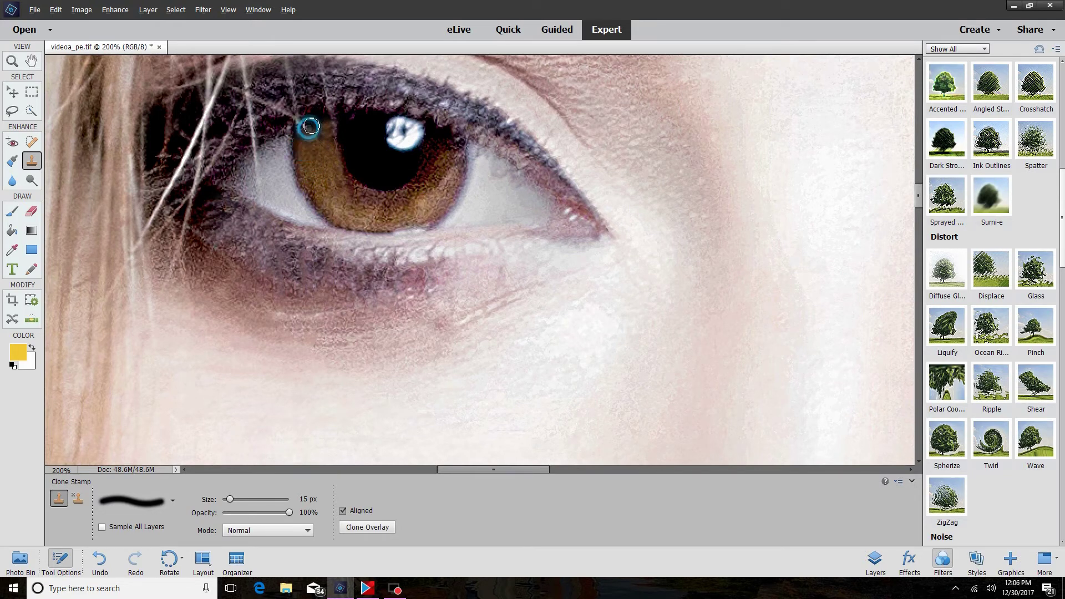
pyautogui.click(316, 119)
pyautogui.click(316, 123)
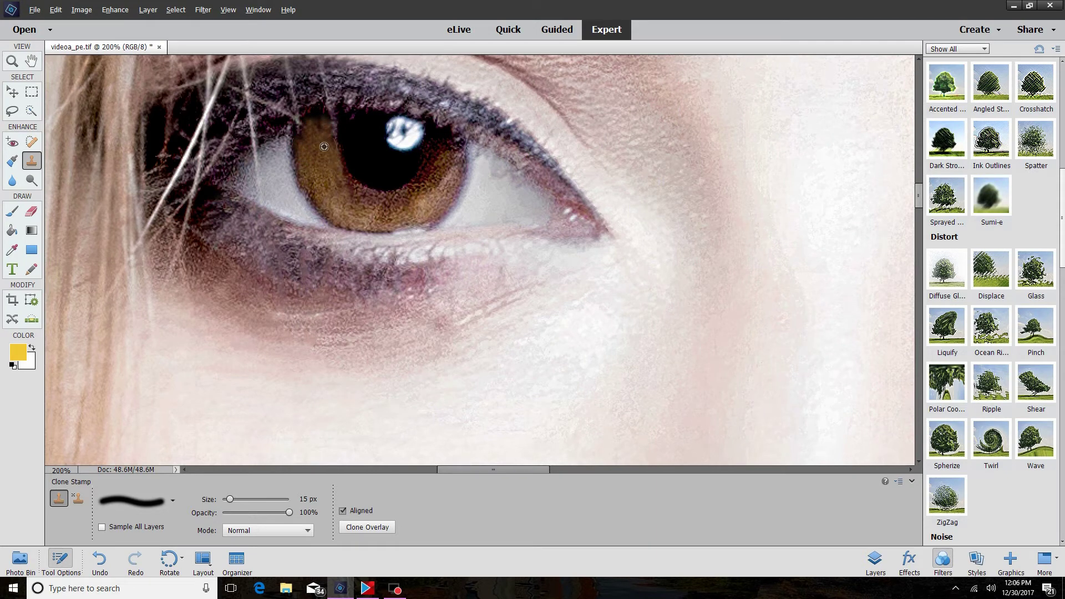
pyautogui.click(325, 145)
pyautogui.click(325, 128)
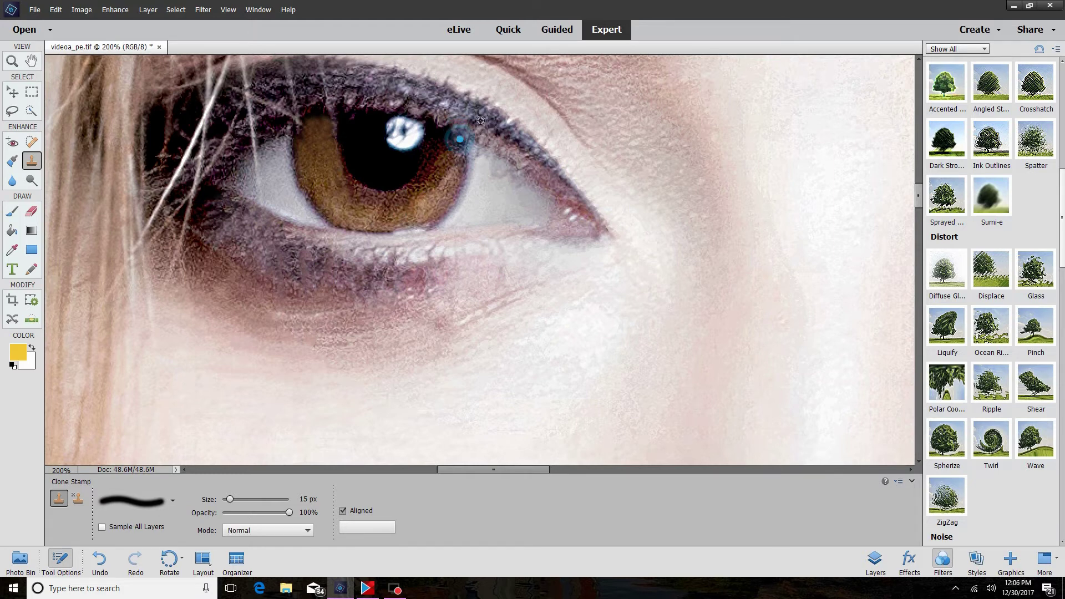
pyautogui.click(502, 118)
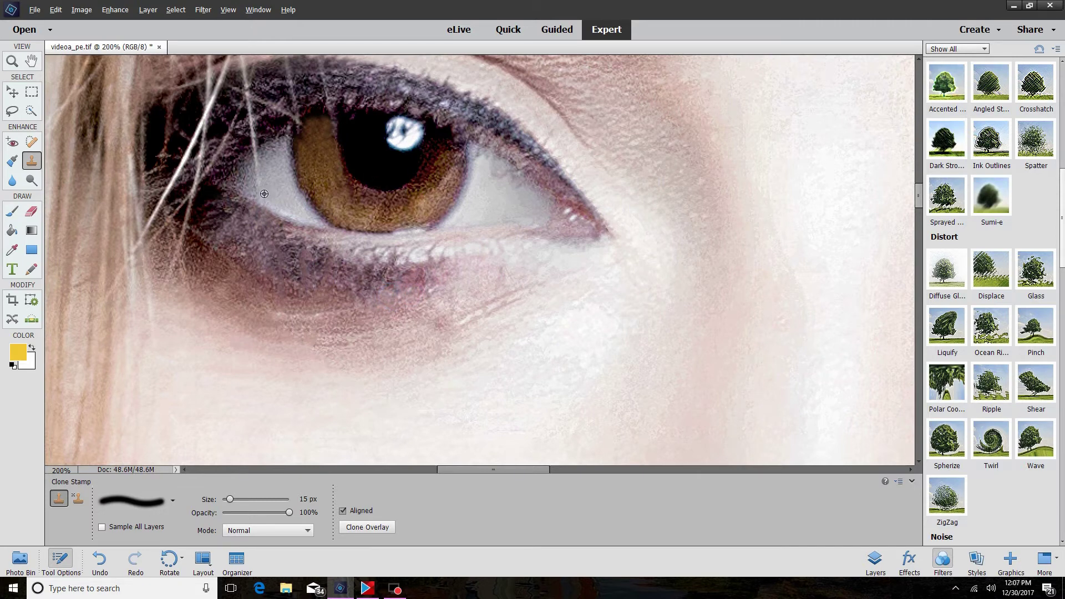
# - Heal the hair strand crossing the outer white of the eye with the 12 px Spot Healing Brush
pyautogui.click(32, 141)
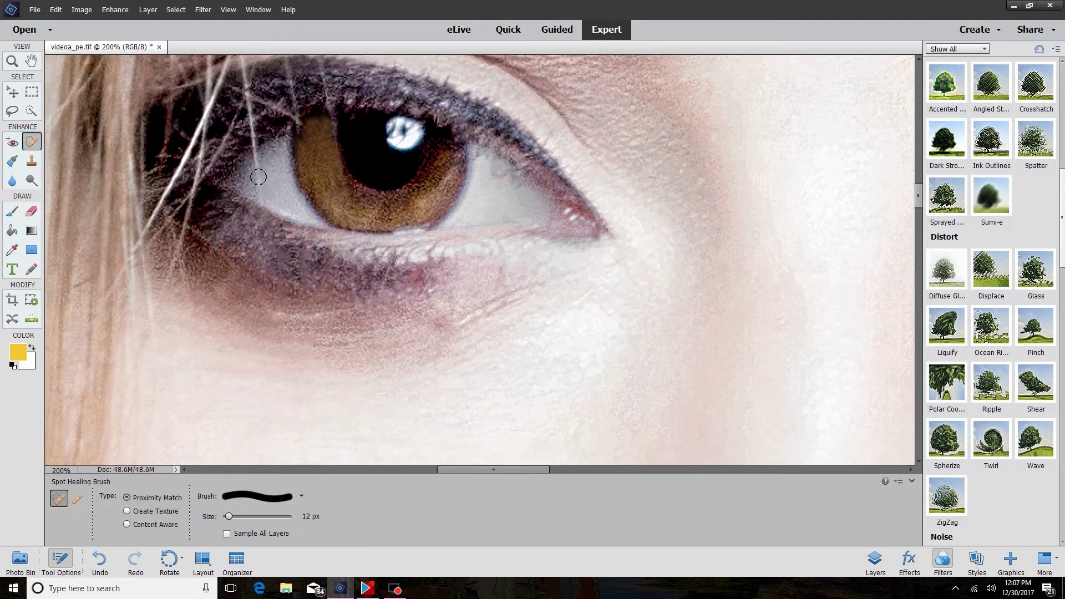
pyautogui.moveTo(258, 175); pyautogui.dragTo(257, 161)
pyautogui.click(261, 189)
pyautogui.click(264, 198)
# - Heal the light hairs along the upper lash line above the outer eye white and iris
pyautogui.moveTo(251, 136)
pyautogui.mouseDown()
pyautogui.moveTo(240, 136)
pyautogui.moveTo(274, 119)
pyautogui.mouseUp()
pyautogui.moveTo(278, 124); pyautogui.dragTo(300, 122)
pyautogui.moveTo(310, 123); pyautogui.dragTo(331, 126)
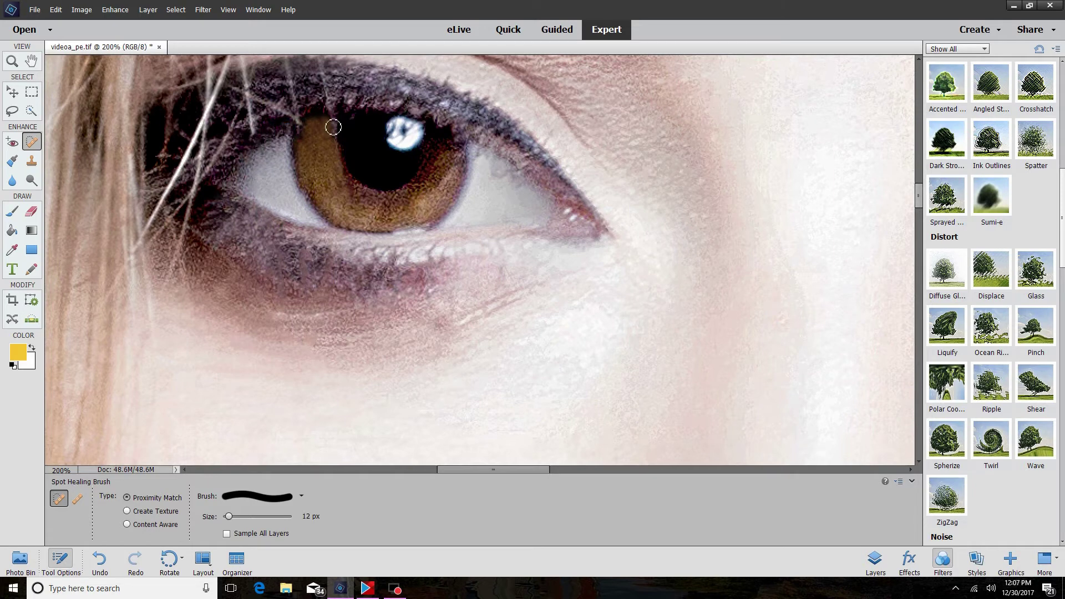
pyautogui.click(300, 119)
pyautogui.moveTo(307, 133); pyautogui.dragTo(300, 124)
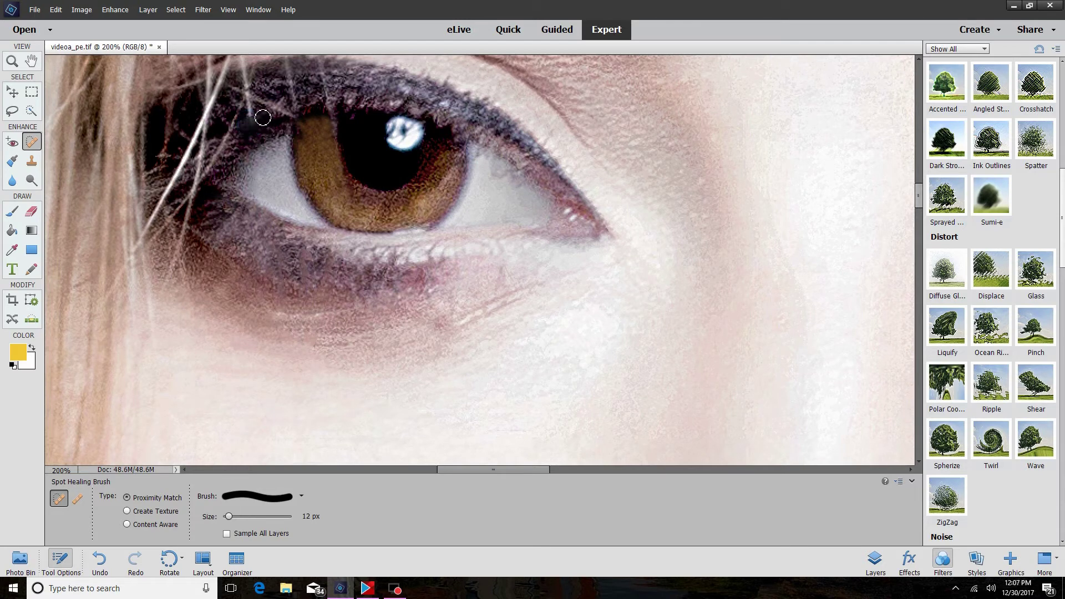
# - Heal the vertical hair strands crossing the dark makeup on the upper lid above the iris
pyautogui.moveTo(288, 114)
pyautogui.mouseDown()
pyautogui.moveTo(262, 100)
pyautogui.moveTo(283, 99)
pyautogui.moveTo(252, 118)
pyautogui.moveTo(251, 79)
pyautogui.moveTo(287, 60)
pyautogui.mouseUp()
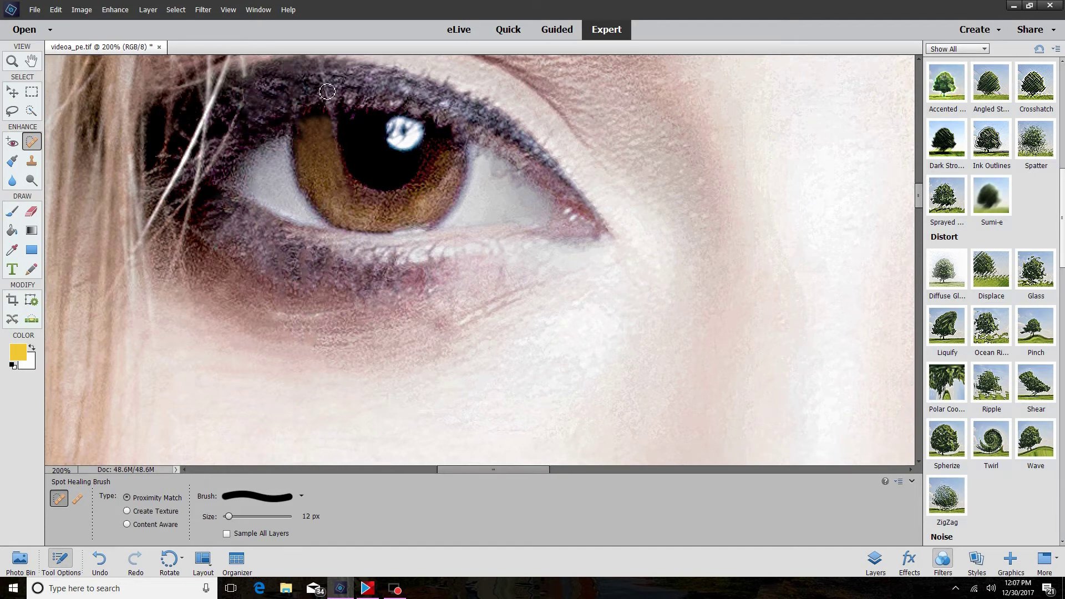
pyautogui.click(324, 73)
pyautogui.click(327, 93)
# - Try to heal the hair strand in the shadow below the eye's outer corner, and undo the healing stroke
pyautogui.moveTo(204, 278); pyautogui.dragTo(203, 254)
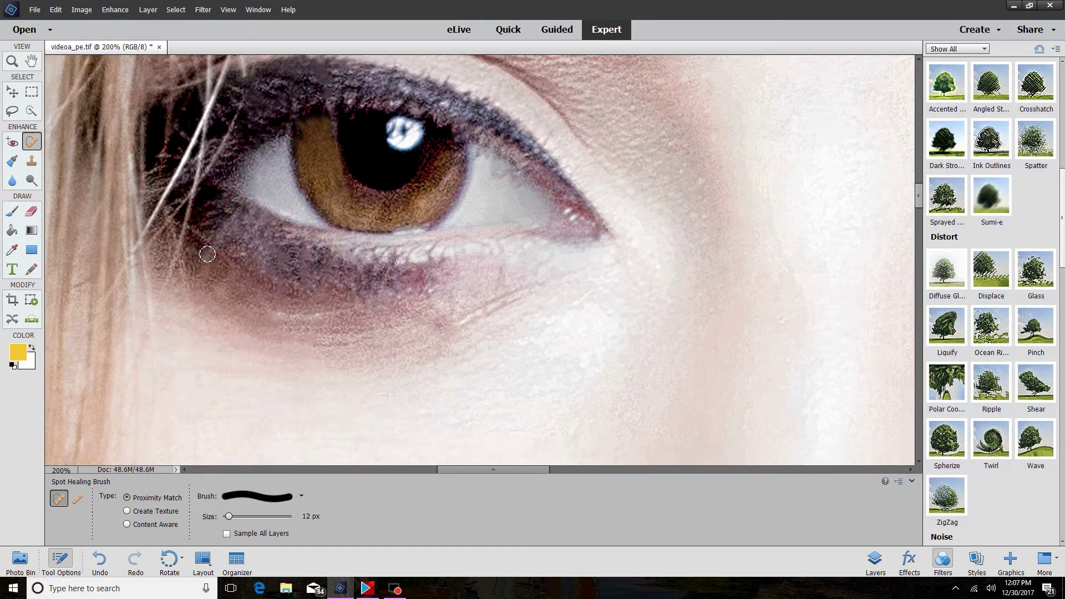
pyautogui.click(55, 9)
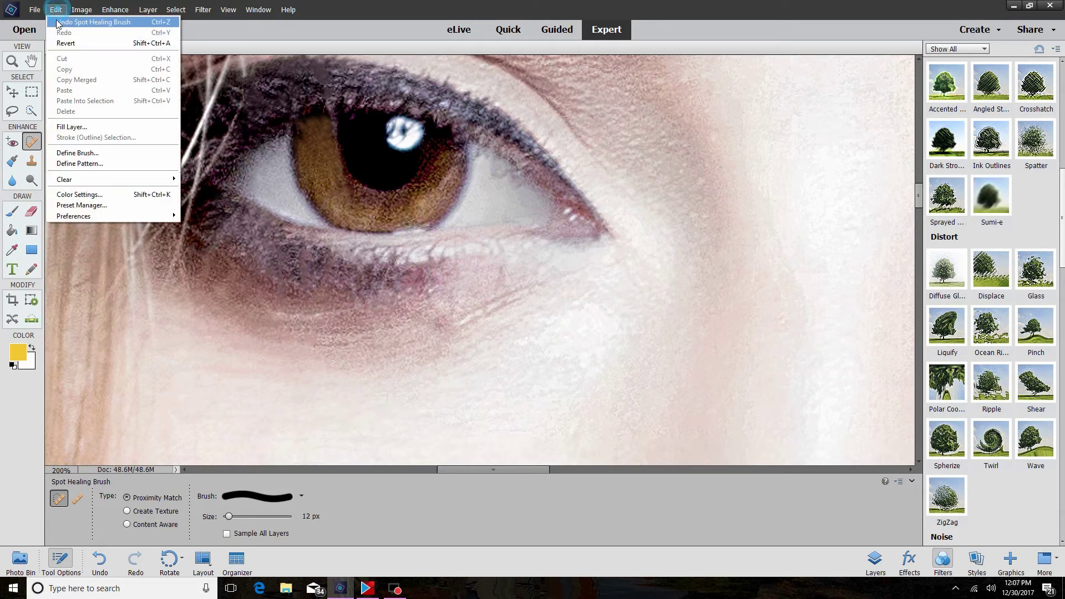
pyautogui.click(75, 27)
pyautogui.click(55, 9)
pyautogui.click(75, 28)
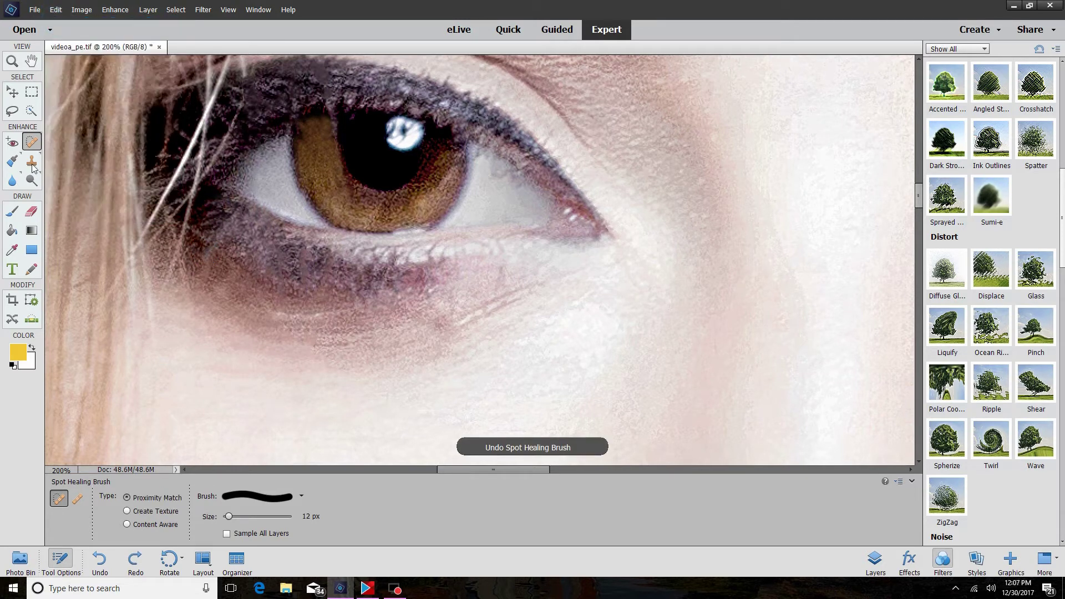
# - Clone dark makeup over the fine light hairs on the outer part of the upper lid with a 15 px Clone Stamp
pyautogui.click(32, 161)
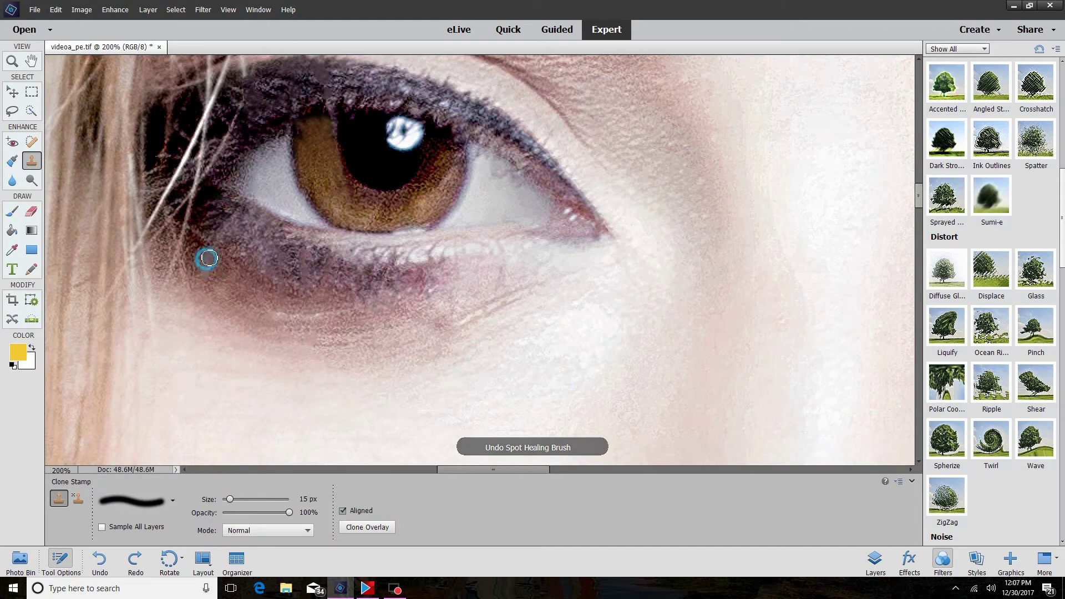
pyautogui.press('alt')
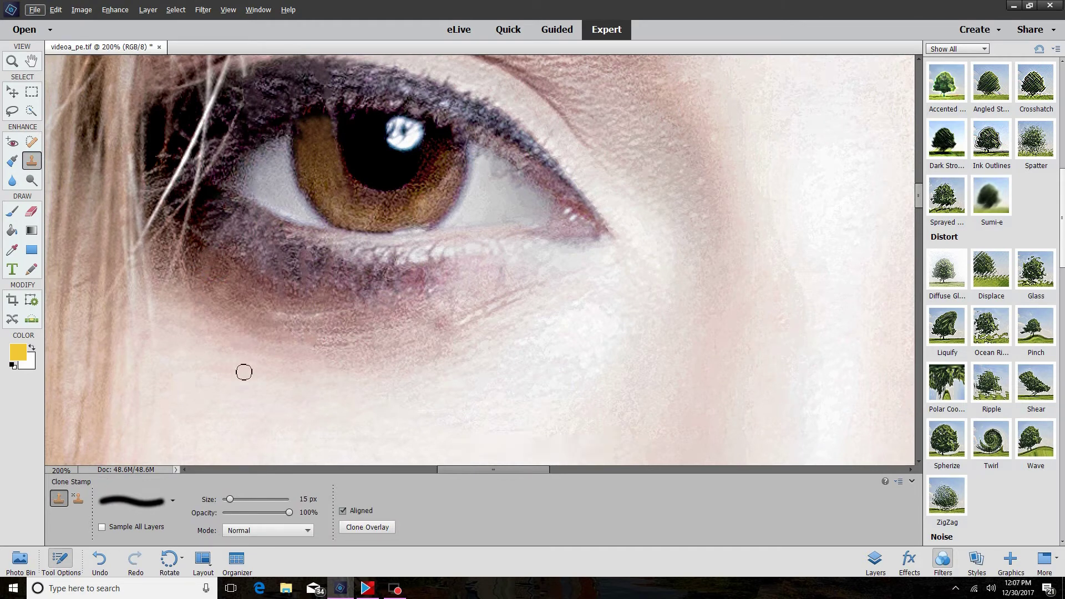
pyautogui.scroll(3, 278, 142)
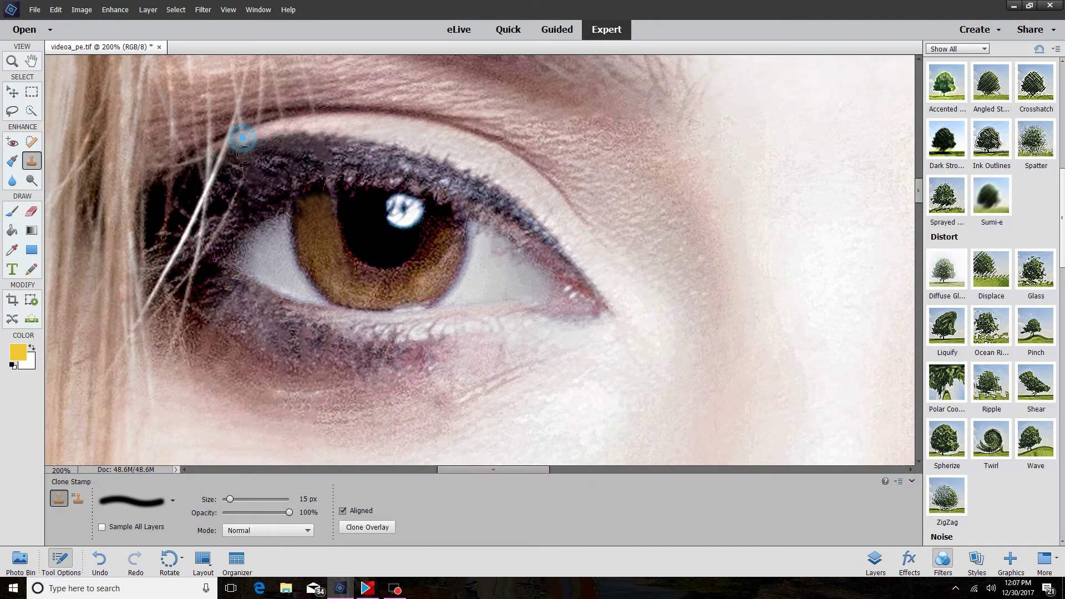
pyautogui.keyDown('alt'); pyautogui.click(245, 147); pyautogui.keyUp('alt')
pyautogui.keyDown('alt'); pyautogui.click(239, 165); pyautogui.keyUp('alt')
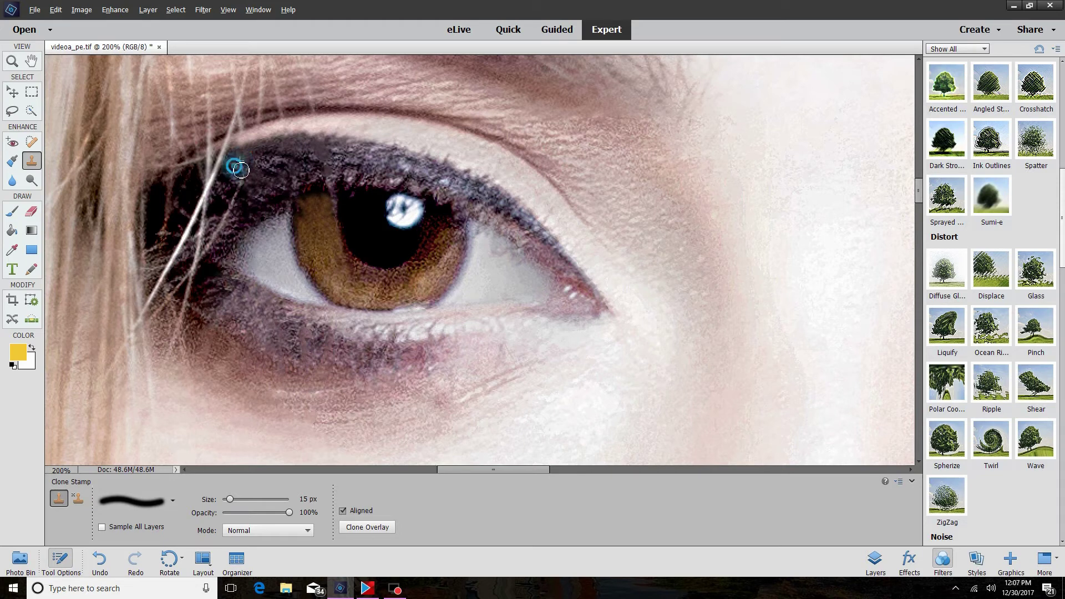
pyautogui.click(244, 176)
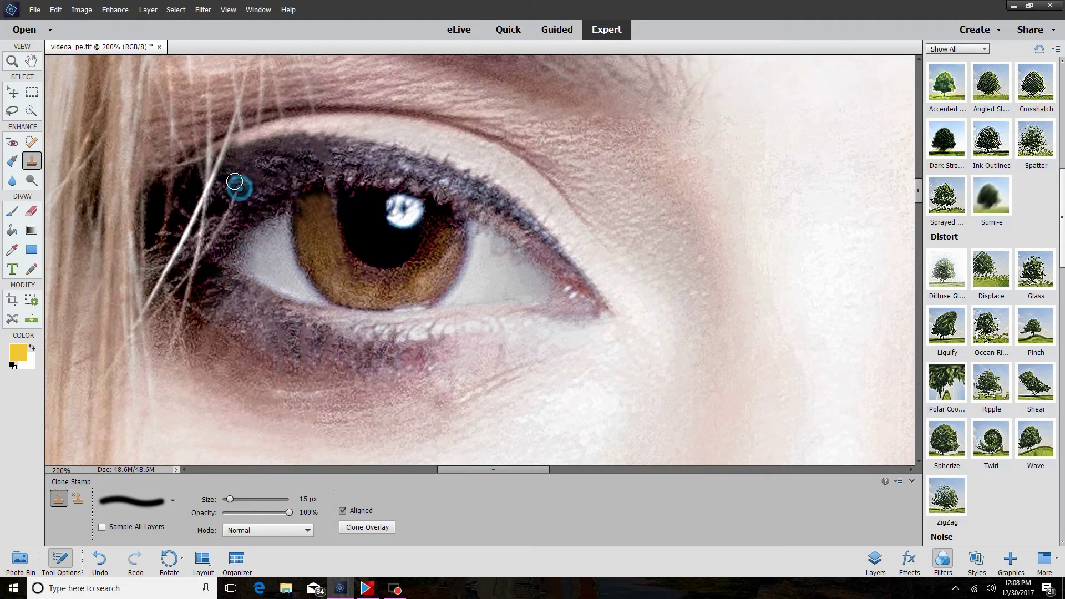
pyautogui.click(229, 182)
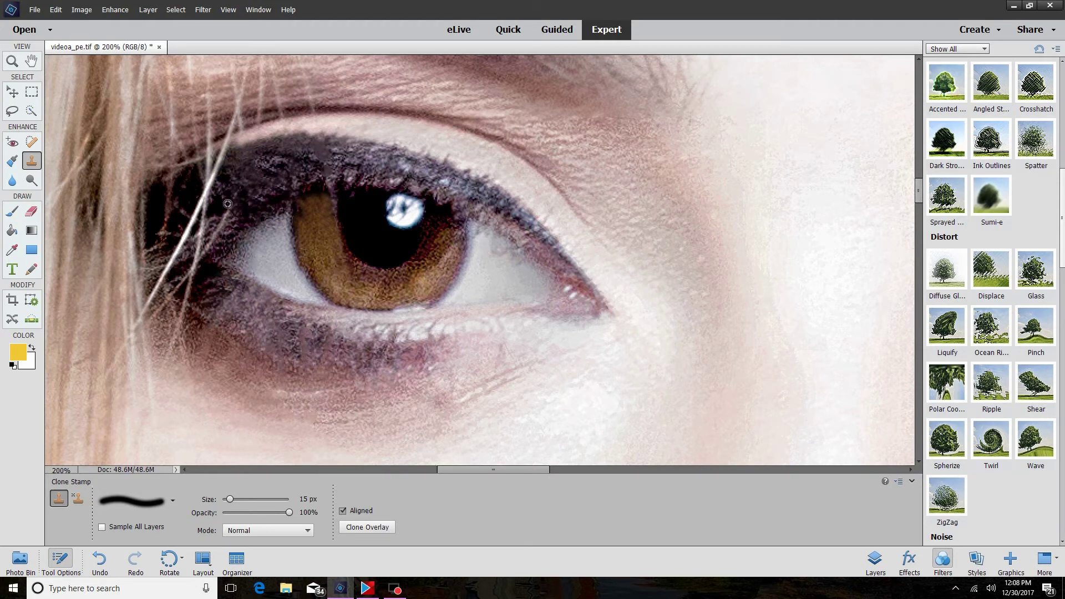
# - Clone over the light hairs in the dark makeup between the outer eye white and the long bright strand
pyautogui.click(224, 206)
pyautogui.click(226, 214)
pyautogui.click(227, 220)
pyautogui.click(222, 229)
pyautogui.click(211, 247)
pyautogui.click(214, 220)
pyautogui.click(221, 198)
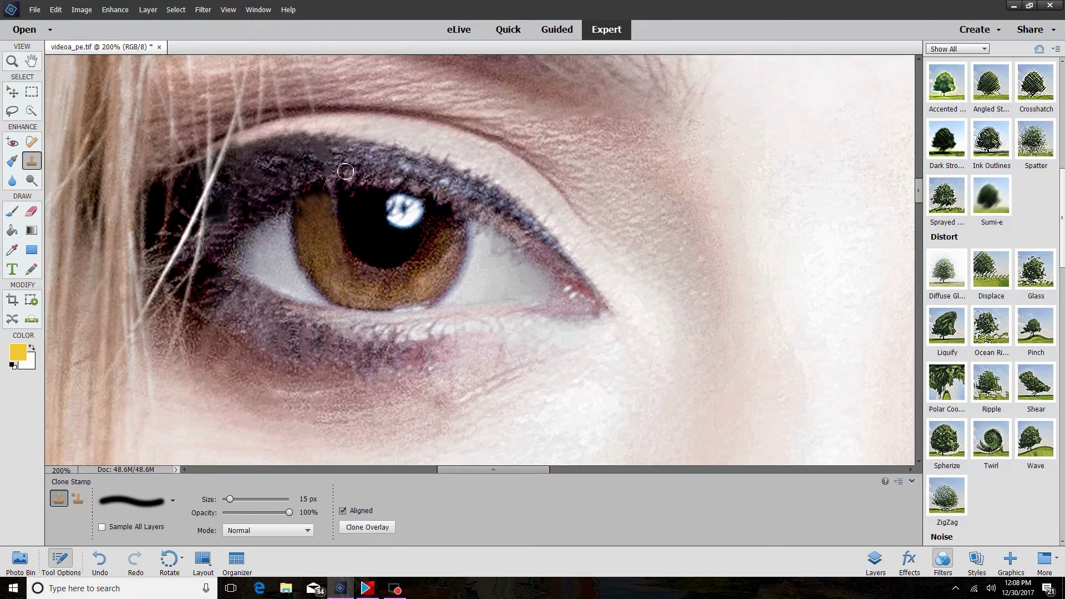
pyautogui.click(220, 205)
pyautogui.click(219, 211)
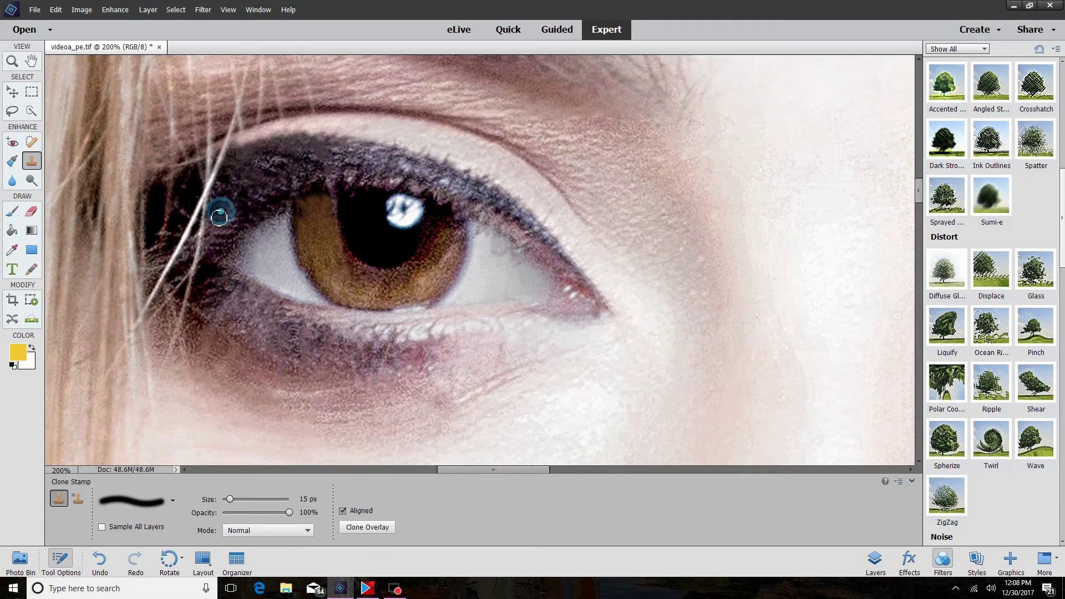
pyautogui.click(227, 183)
pyautogui.click(214, 195)
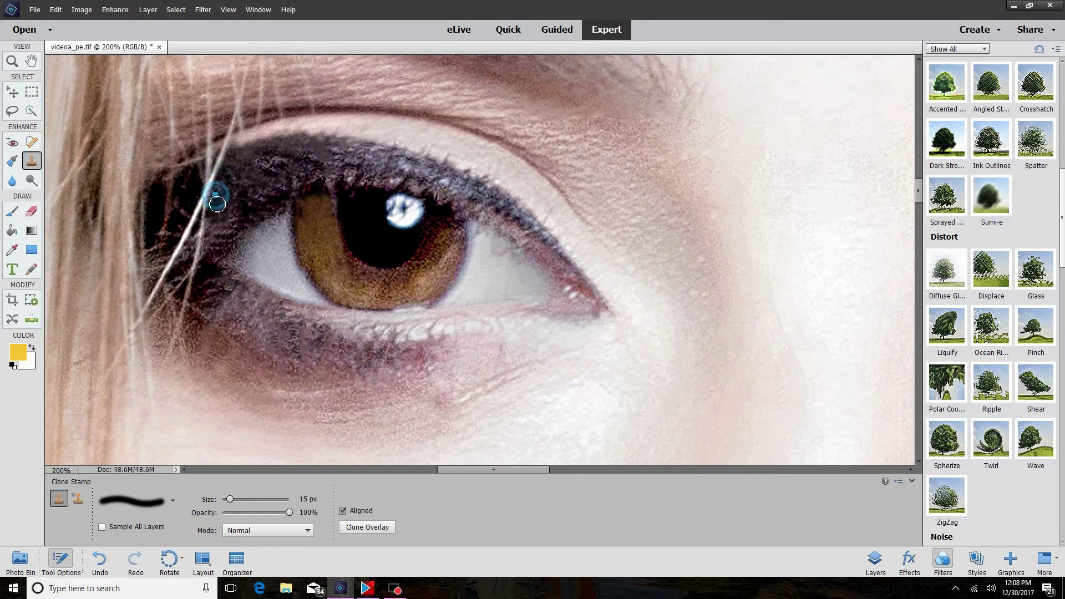
# - Clone the eyelid crease line outward over the hairs crossing it above the eye's outer half
pyautogui.keyDown('alt'); pyautogui.click(309, 107); pyautogui.keyUp('alt')
pyautogui.keyDown('alt'); pyautogui.click(280, 107); pyautogui.keyUp('alt')
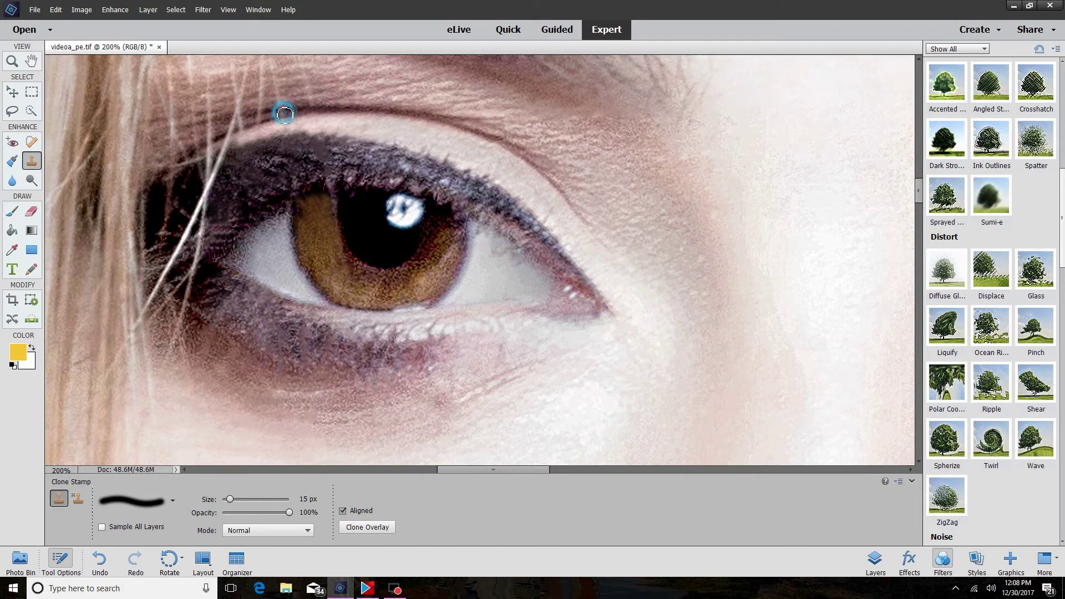
pyautogui.keyDown('alt'); pyautogui.click(273, 114); pyautogui.keyUp('alt')
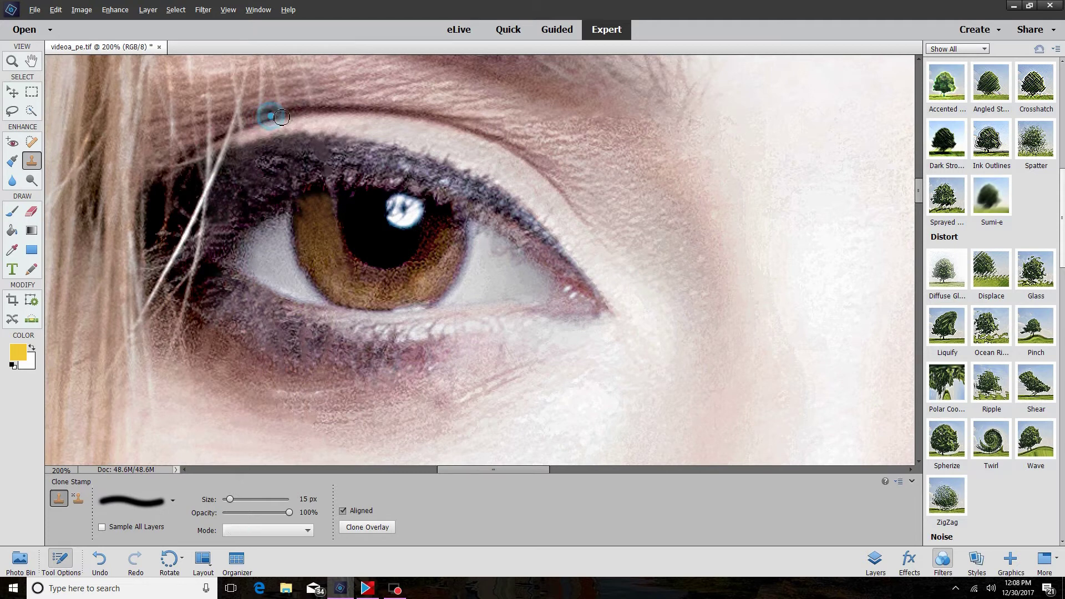
pyautogui.keyDown('alt'); pyautogui.click(249, 119); pyautogui.keyUp('alt')
pyautogui.click(244, 120)
pyautogui.click(244, 122)
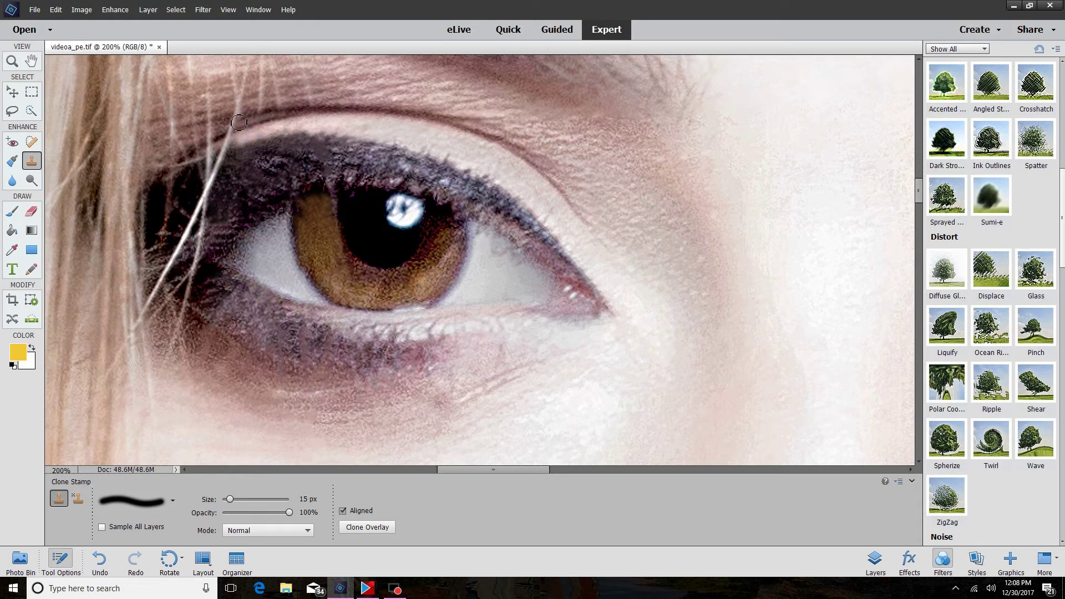
# - Heal the vertical hair strands between the eyelid crease and the eyebrow with the 12 px Spot Healing Brush
pyautogui.scroll(5, 381, 152)
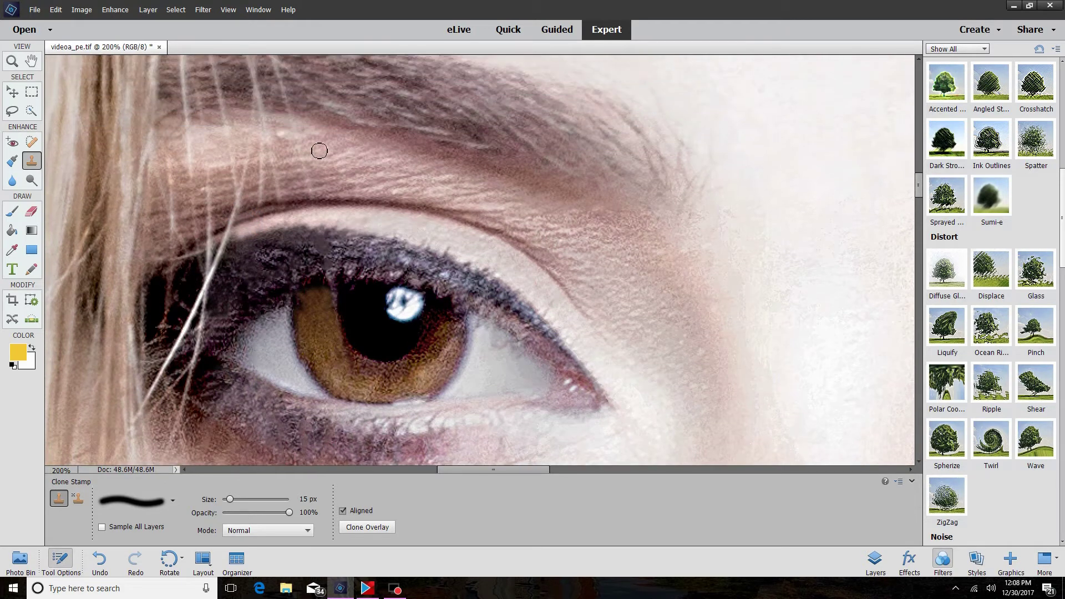
pyautogui.scroll(2, 320, 151)
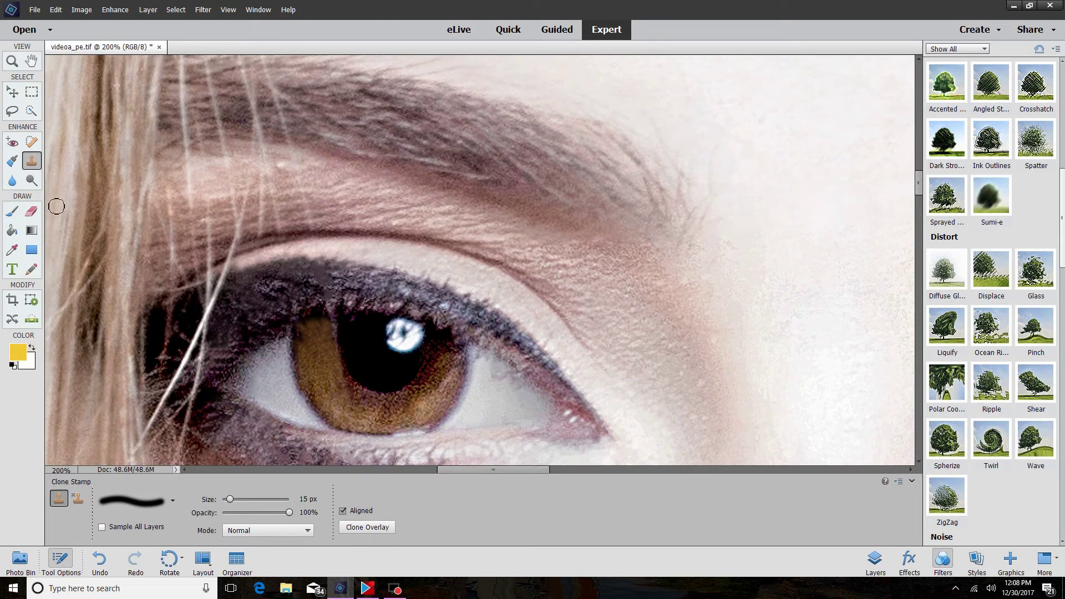
pyautogui.click(31, 142)
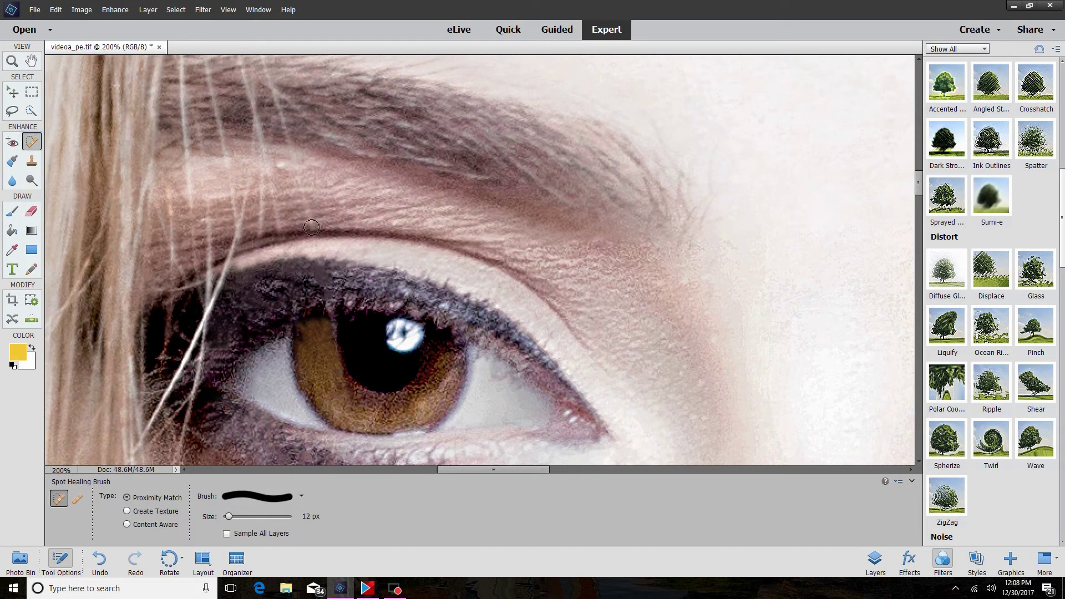
pyautogui.moveTo(312, 228); pyautogui.dragTo(291, 148)
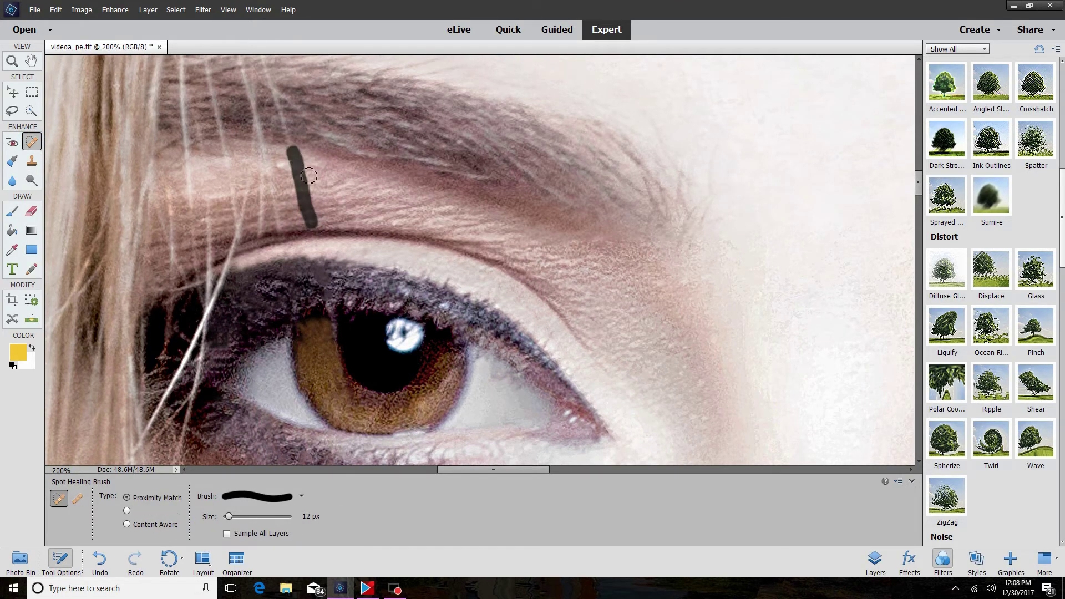
pyautogui.click(285, 168)
pyautogui.click(279, 225)
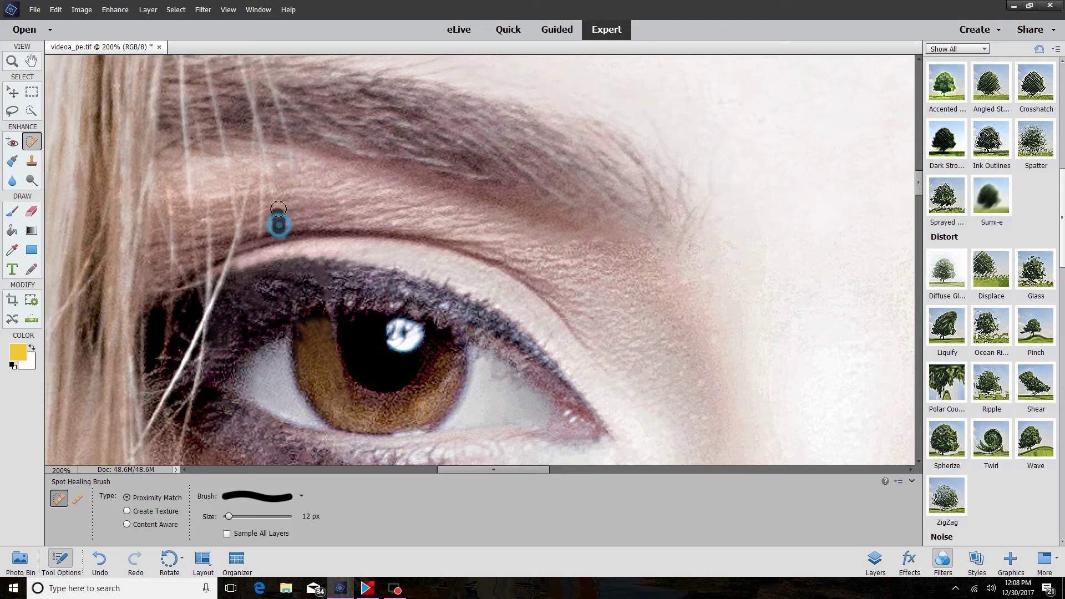
pyautogui.moveTo(279, 209); pyautogui.dragTo(281, 169)
pyautogui.click(289, 160)
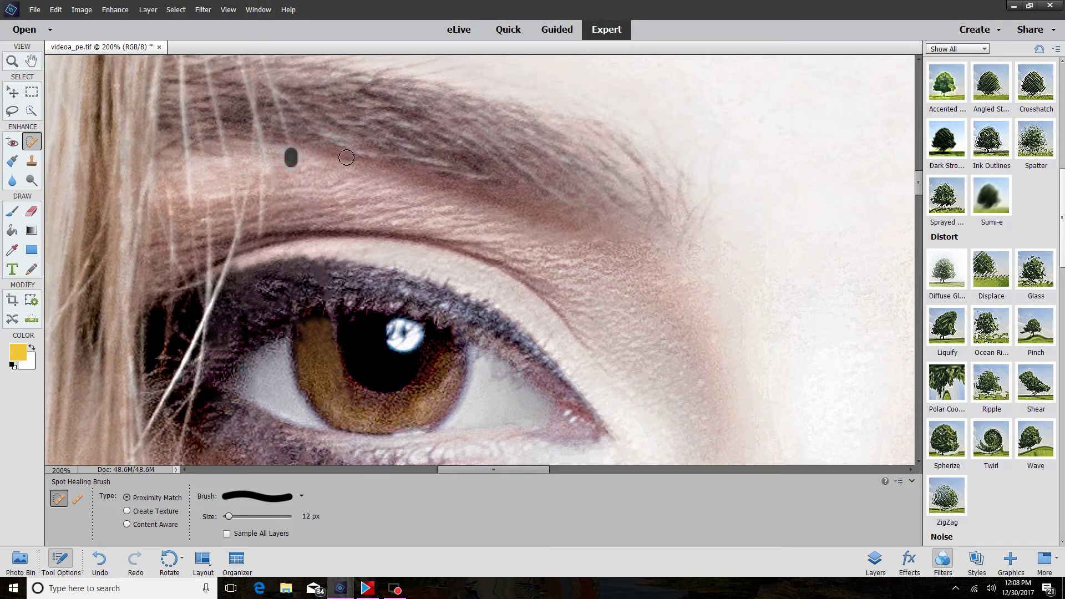
pyautogui.moveTo(261, 232); pyautogui.dragTo(261, 161)
pyautogui.moveTo(265, 210)
pyautogui.mouseDown()
pyautogui.moveTo(280, 143)
pyautogui.moveTo(271, 114)
pyautogui.mouseUp()
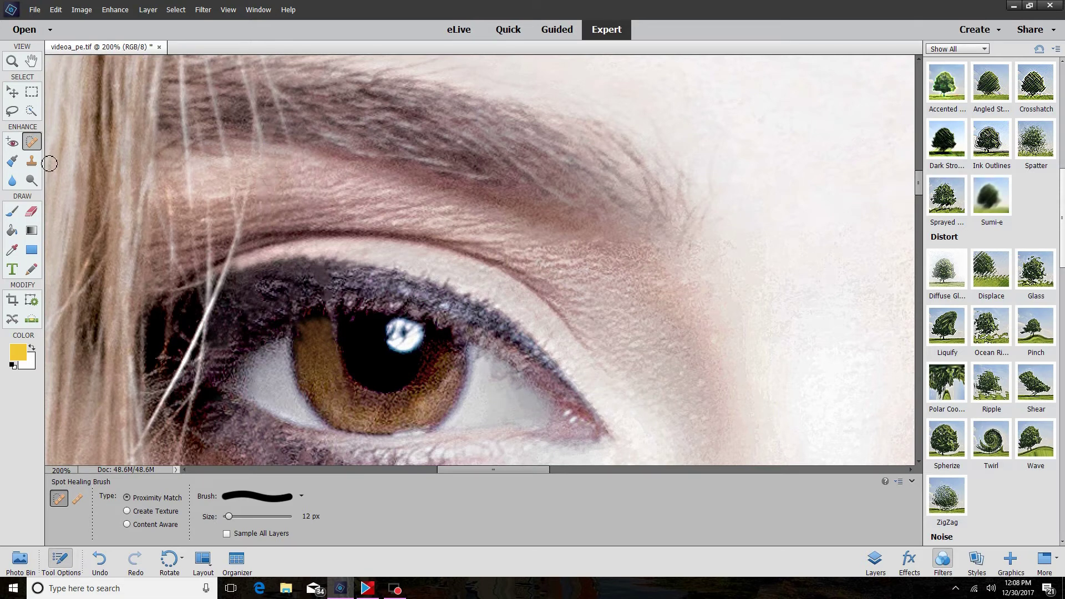
# - Clone clean white over the inner eye white beside the iris with a 26 px Clone Stamp
pyautogui.click(32, 161)
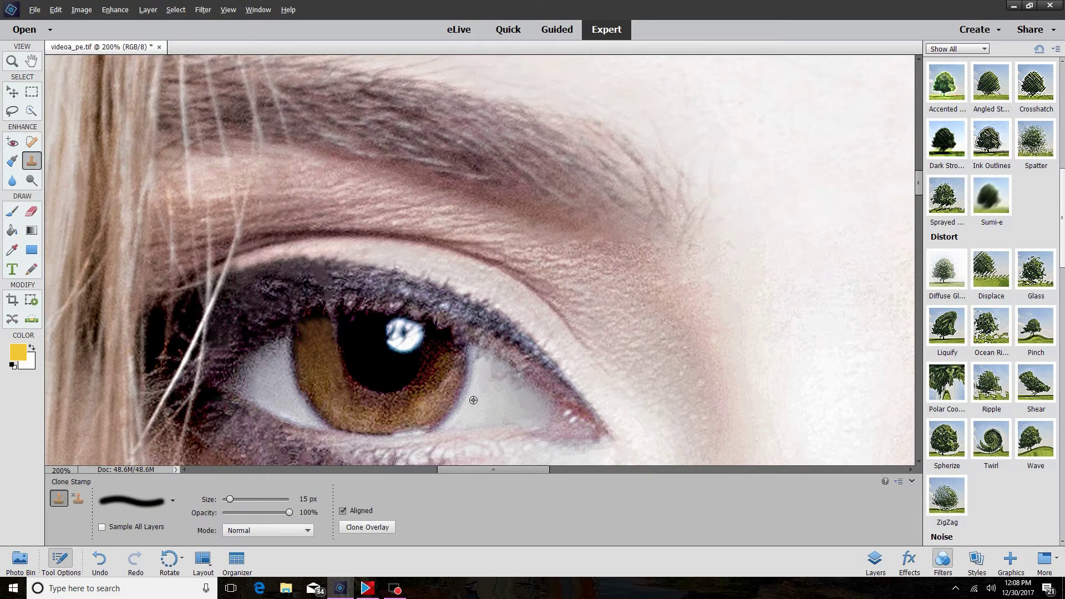
pyautogui.click(235, 499)
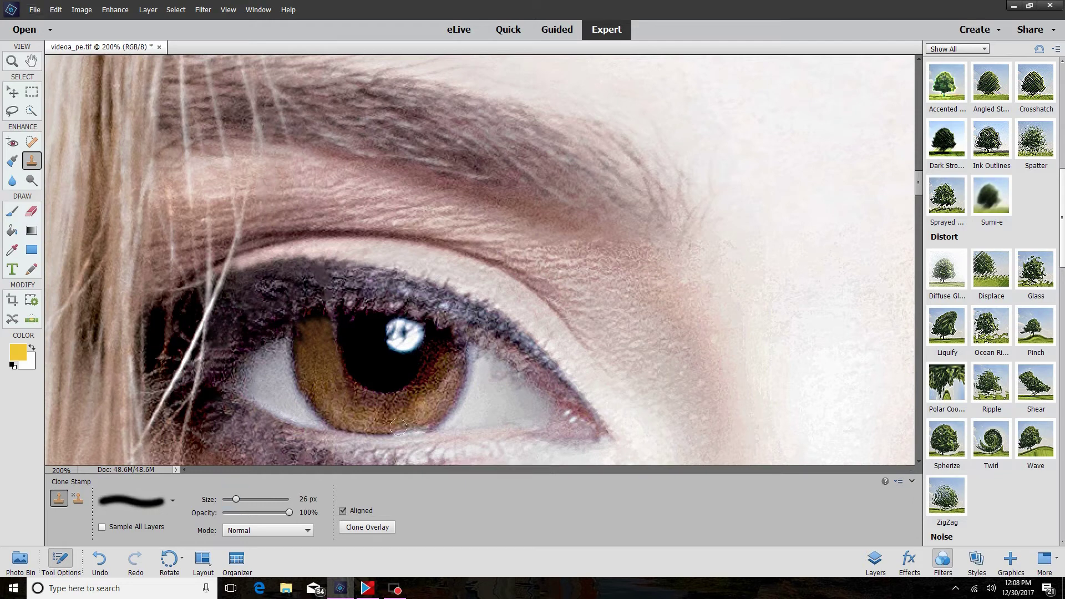
pyautogui.keyDown('alt'); pyautogui.click(486, 390); pyautogui.keyUp('alt')
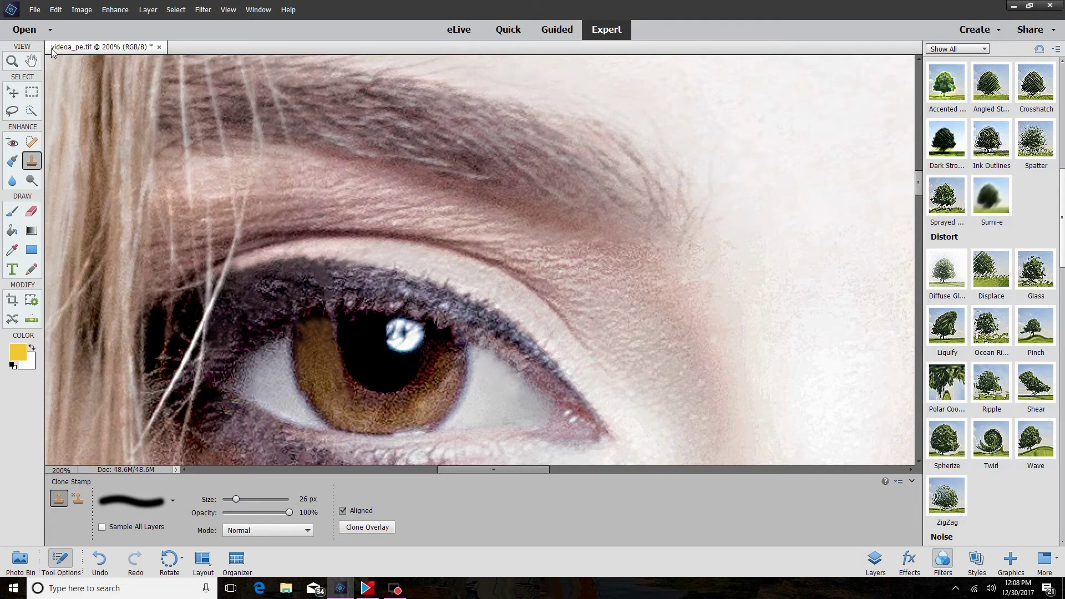
# - Review the whole portrait and compare both eyes up close for remaining stray hairs
pyautogui.click(12, 61)
pyautogui.rightClick(395, 146)
pyautogui.click(406, 145)
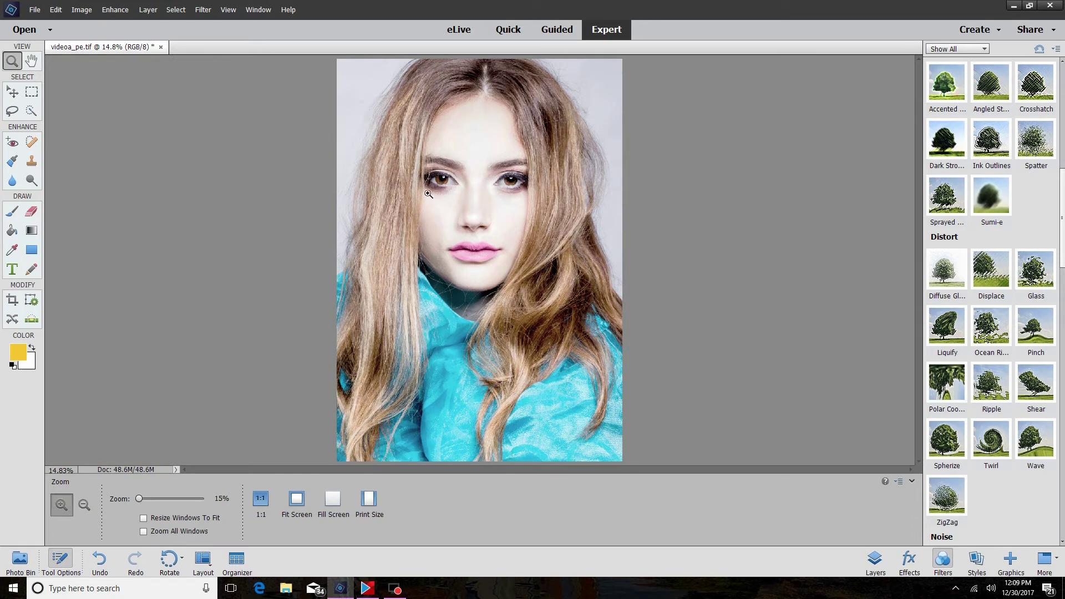
pyautogui.click(522, 189)
pyautogui.click(530, 187)
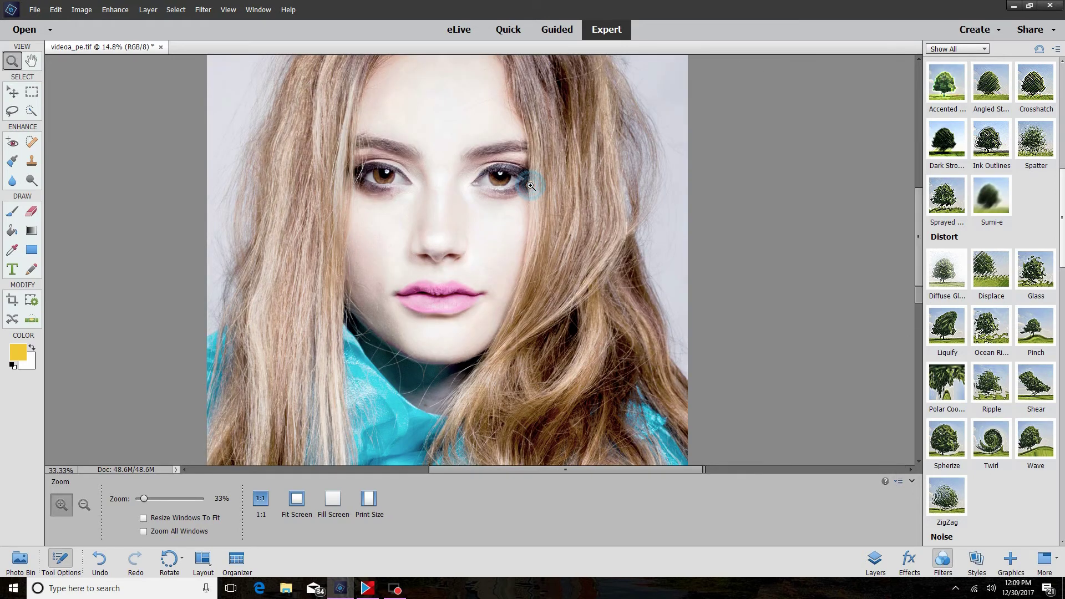
pyautogui.click(531, 187)
pyautogui.click(531, 186)
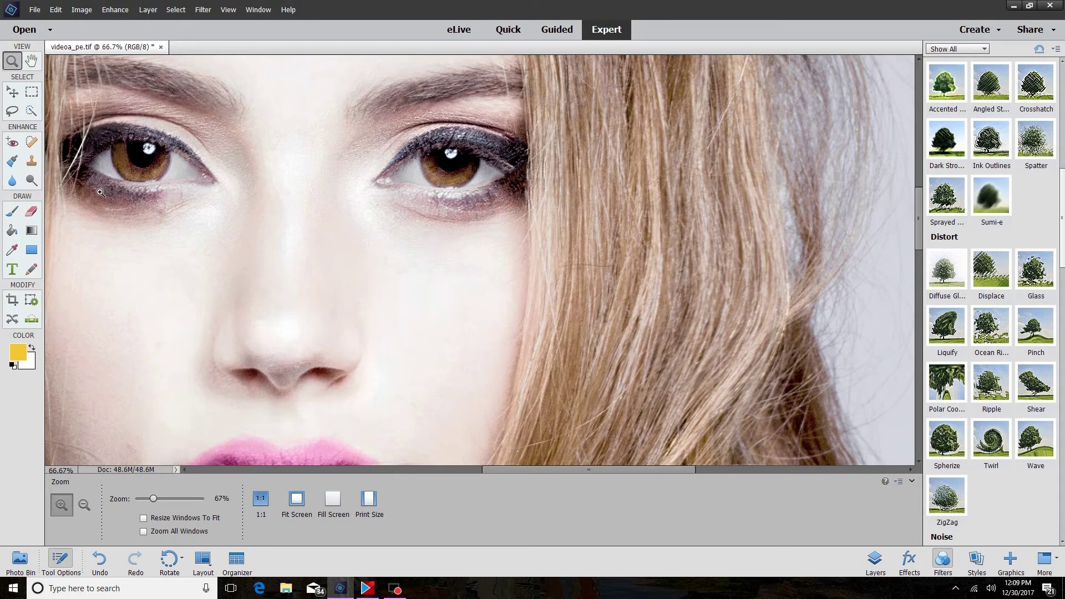
pyautogui.rightClick(414, 348)
pyautogui.click(430, 354)
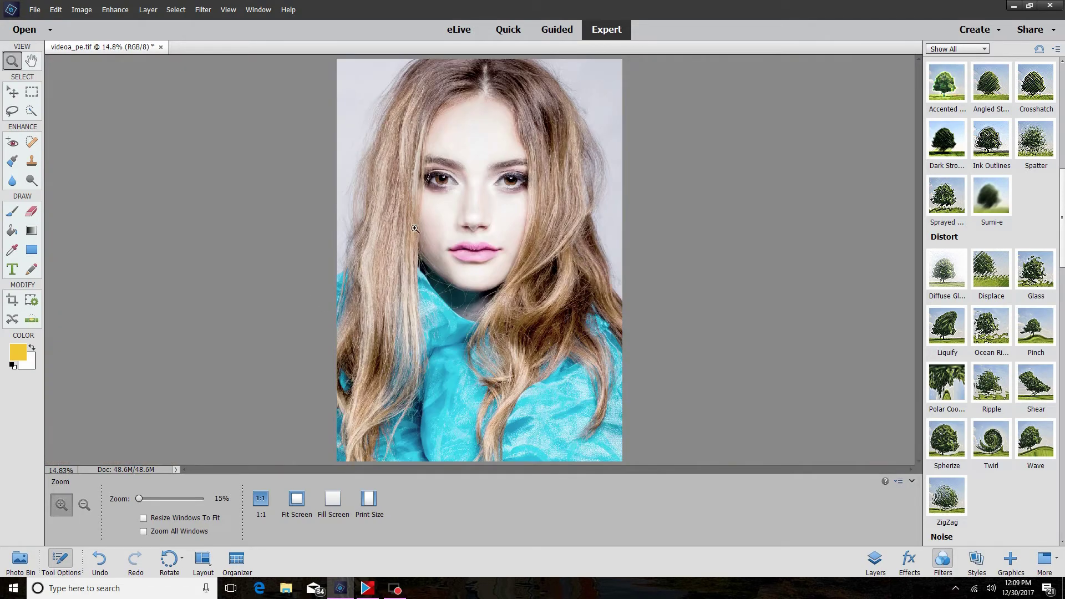
# - Heal the hair strand in the shadow below the outer corner of the hair-covered eye at 100% zoom
pyautogui.click(428, 187)
pyautogui.click(422, 183)
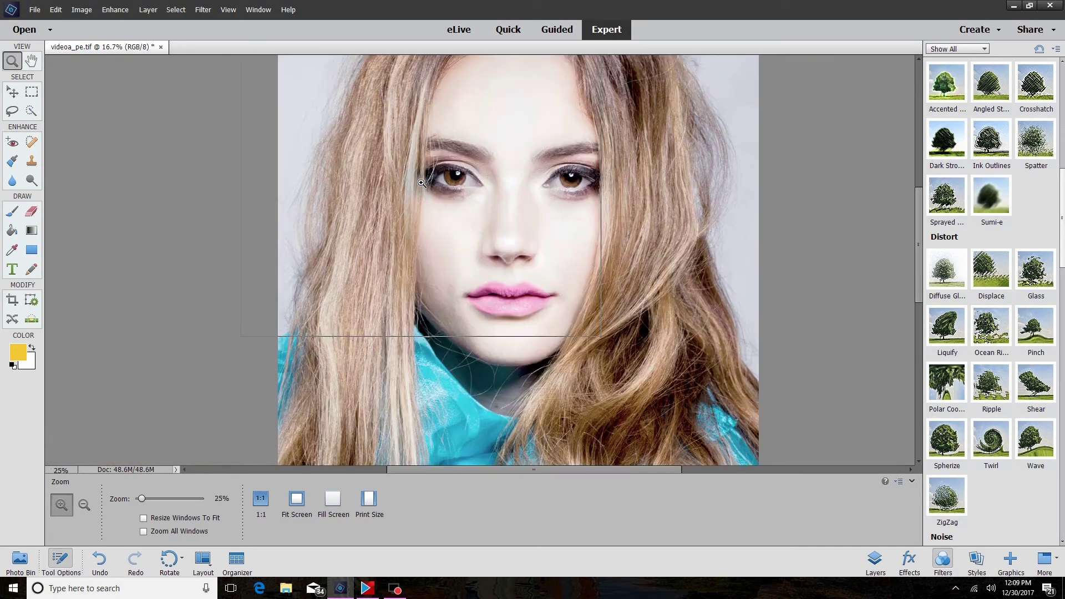
pyautogui.click(422, 183)
pyautogui.click(422, 183)
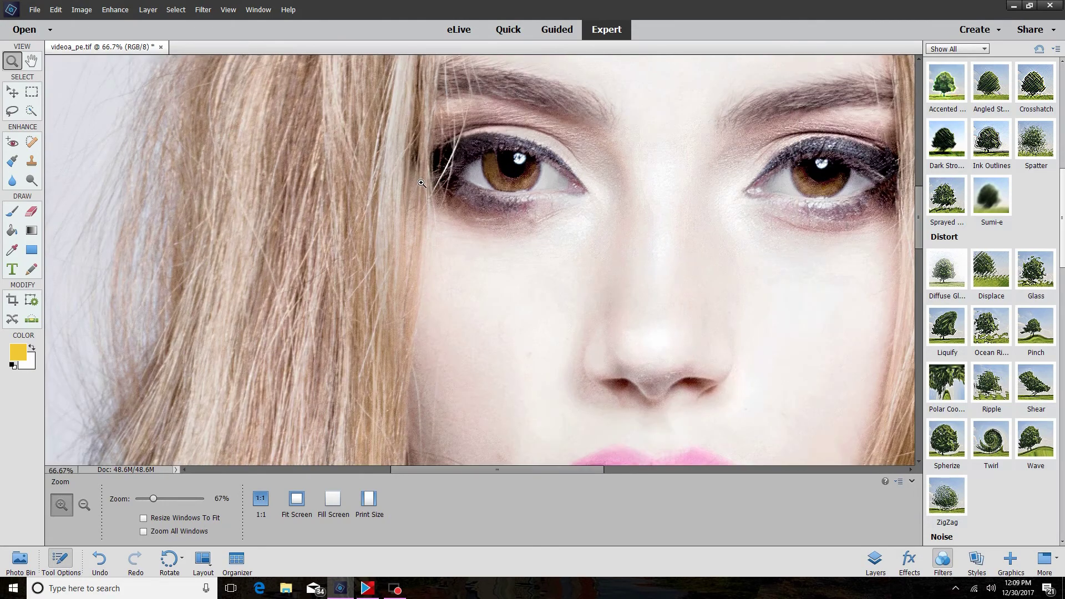
pyautogui.click(422, 183)
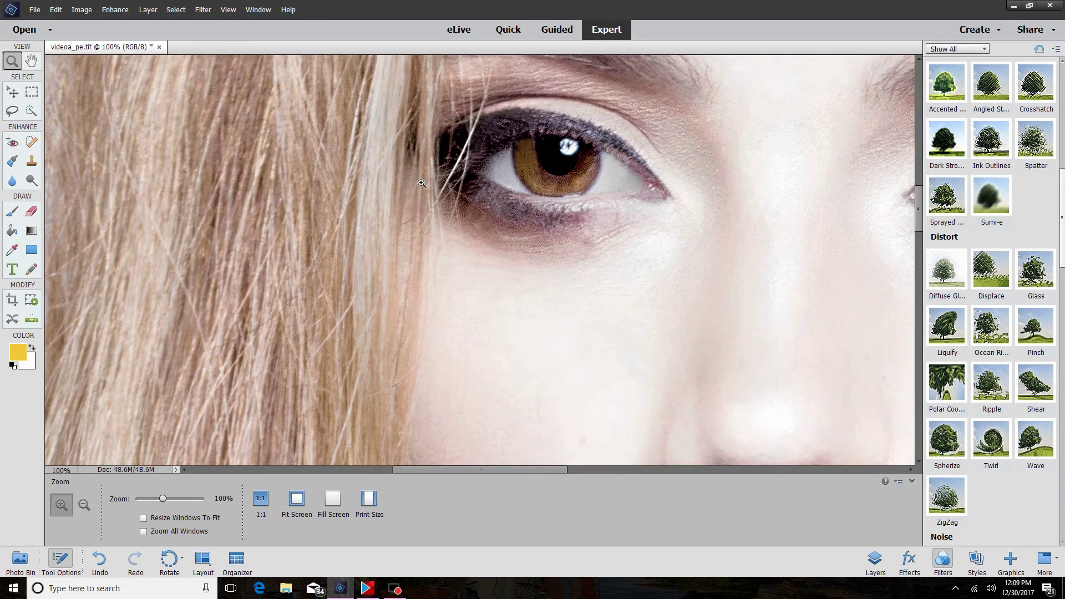
pyautogui.click(32, 144)
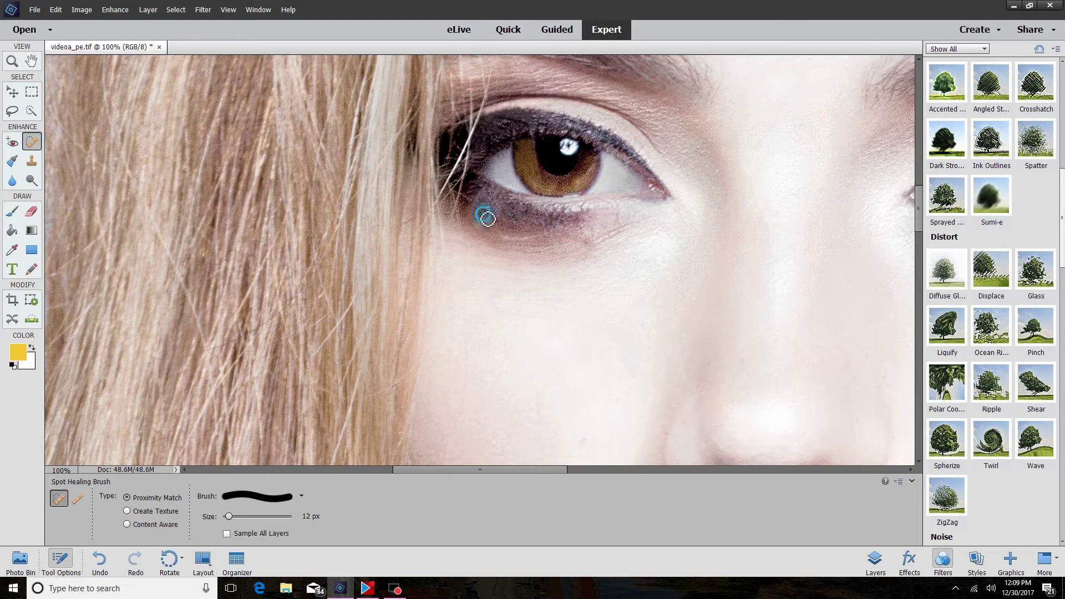
pyautogui.moveTo(487, 218); pyautogui.dragTo(462, 193)
# - Clone dark makeup over the uneven area below the eye's outer corner with a 61 px Clone Stamp
pyautogui.click(32, 161)
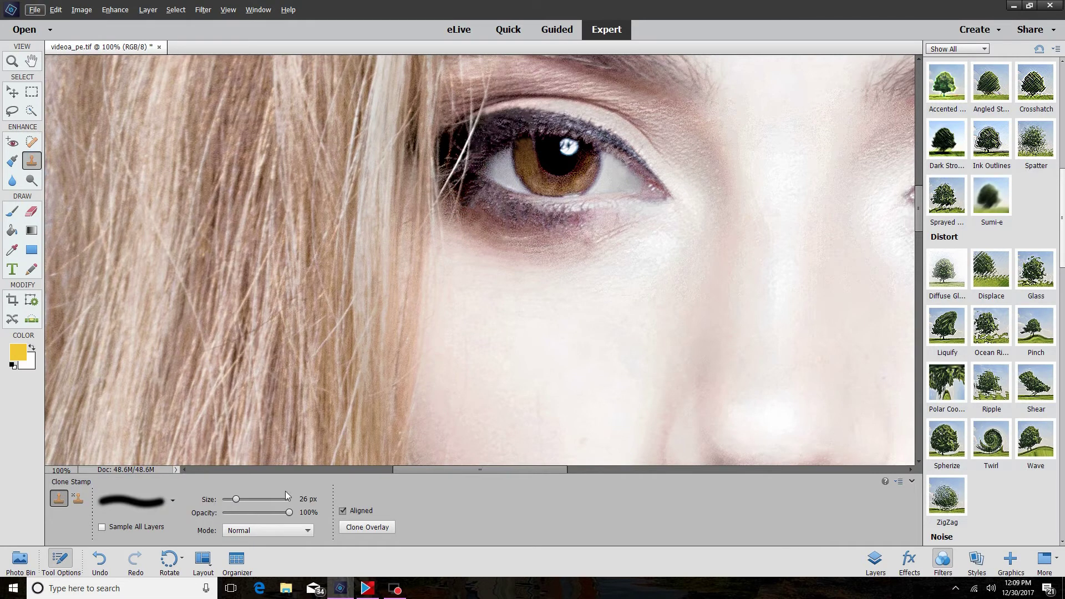
pyautogui.moveTo(244, 499); pyautogui.dragTo(253, 499)
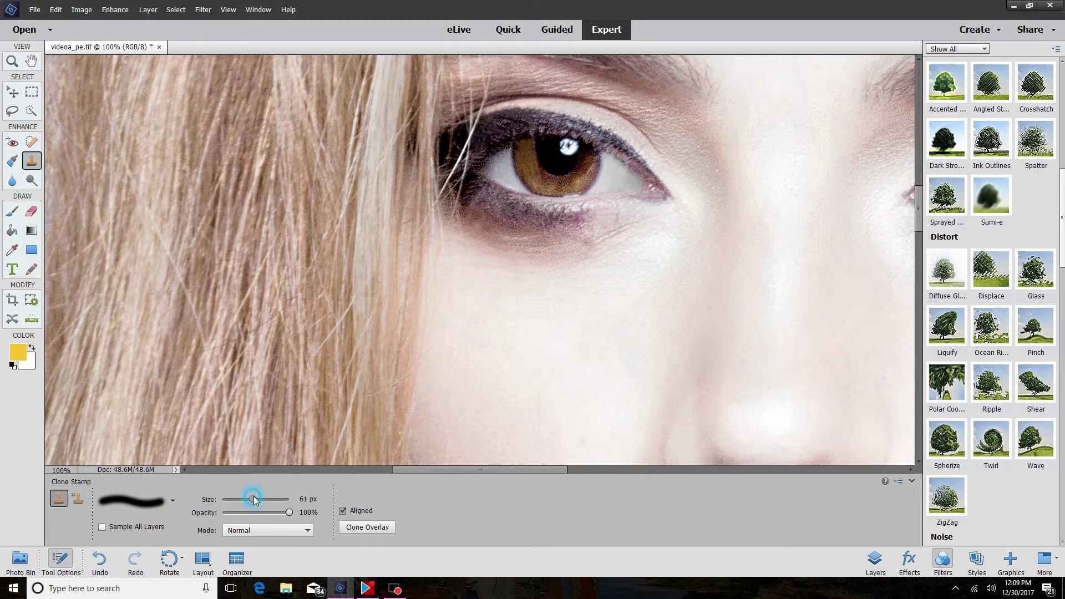
pyautogui.keyDown('alt'); pyautogui.click(492, 210); pyautogui.keyUp('alt')
pyautogui.keyDown('alt'); pyautogui.click(476, 190); pyautogui.keyUp('alt')
pyautogui.click(480, 199)
pyautogui.click(498, 211)
pyautogui.click(495, 229)
pyautogui.click(483, 222)
pyautogui.click(510, 211)
pyautogui.click(492, 202)
pyautogui.click(581, 238)
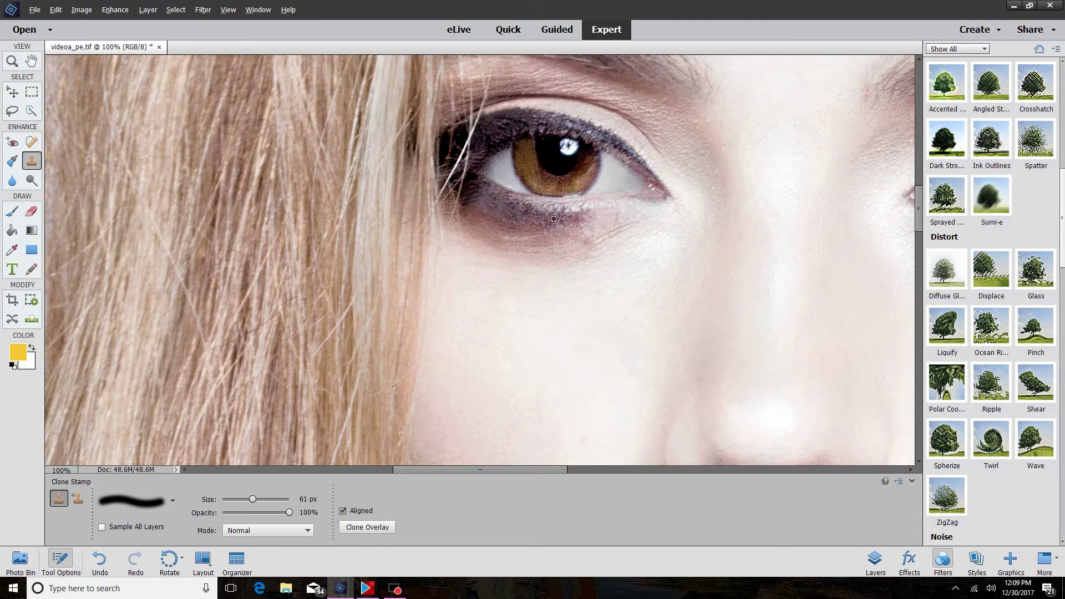
# - Clone the dark lower-lash makeup inward over the reddish patch below the iris
pyautogui.keyDown('alt'); pyautogui.click(554, 219); pyautogui.keyUp('alt')
pyautogui.click(567, 215)
pyautogui.click(570, 215)
pyautogui.click(573, 217)
pyautogui.click(580, 221)
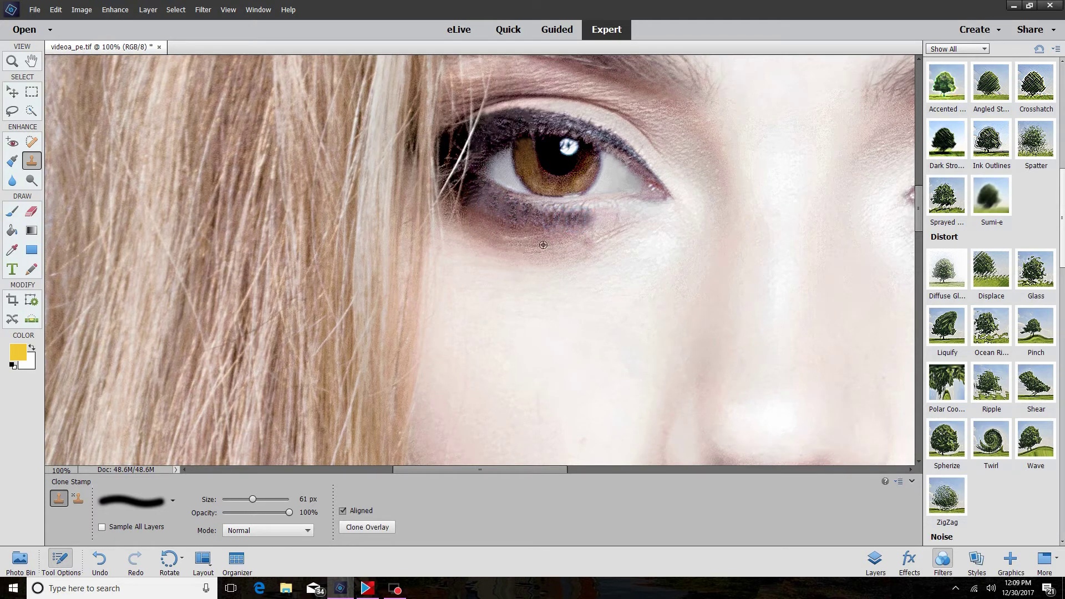
# - Clone the under-eye skin over the inner end of the lower-lash makeup, and bring the other eye into view
pyautogui.keyDown('alt'); pyautogui.click(580, 245); pyautogui.keyUp('alt')
pyautogui.click(599, 238)
pyautogui.click(599, 231)
pyautogui.click(611, 226)
pyautogui.moveTo(481, 471); pyautogui.dragTo(555, 471)
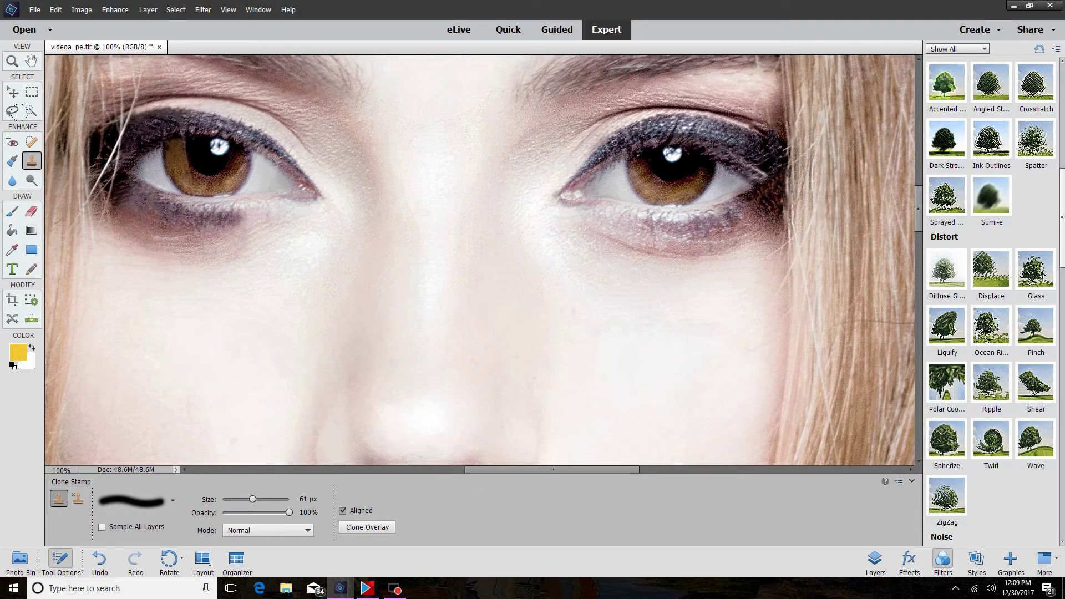
# - Examine the whole portrait, and inspect the chin, collar and stray neck hairs at 50% zoom
pyautogui.click(13, 64)
pyautogui.rightClick(419, 237)
pyautogui.click(436, 243)
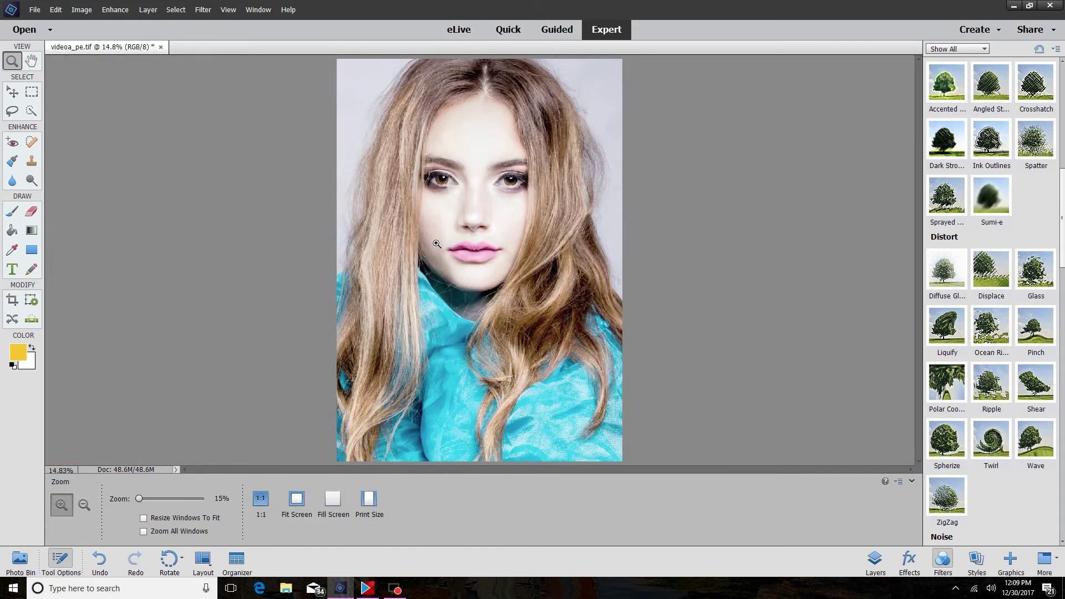
pyautogui.click(483, 328)
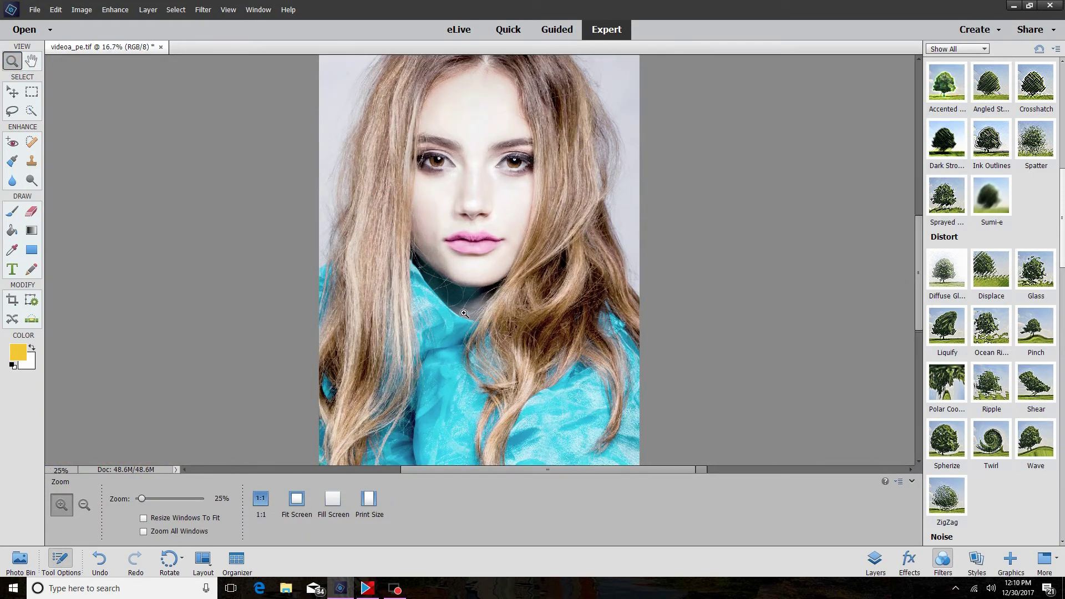
pyautogui.click(466, 315)
pyautogui.click(464, 314)
pyautogui.click(463, 314)
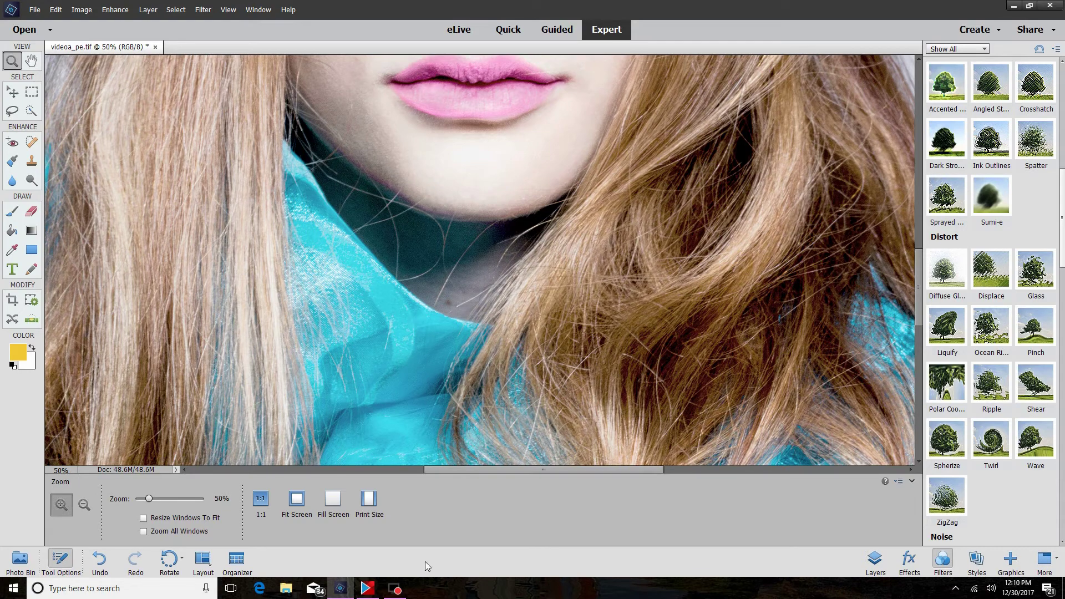
pyautogui.moveTo(396, 590)
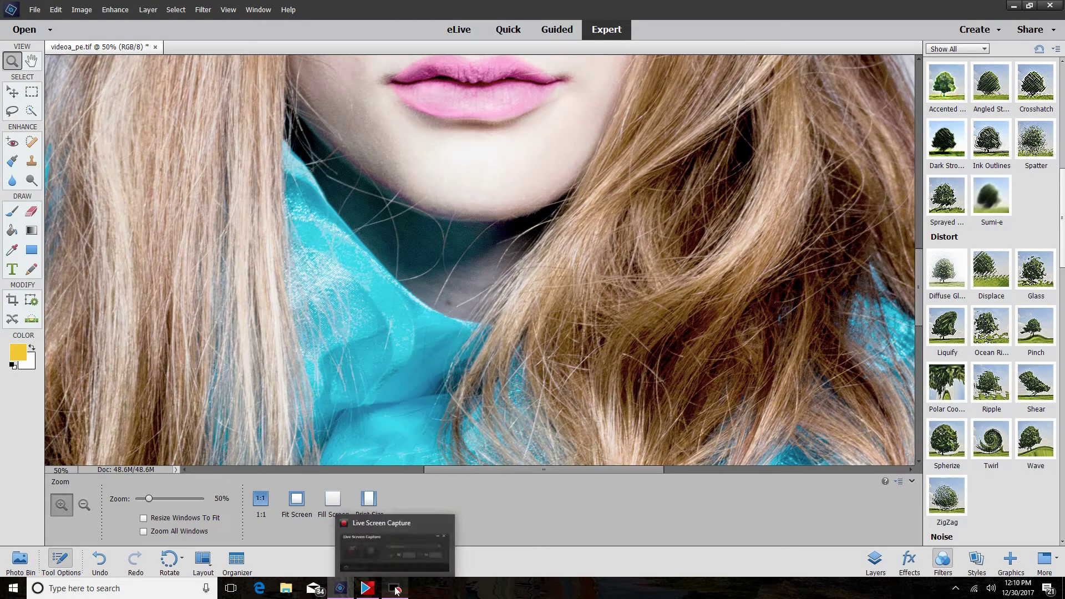
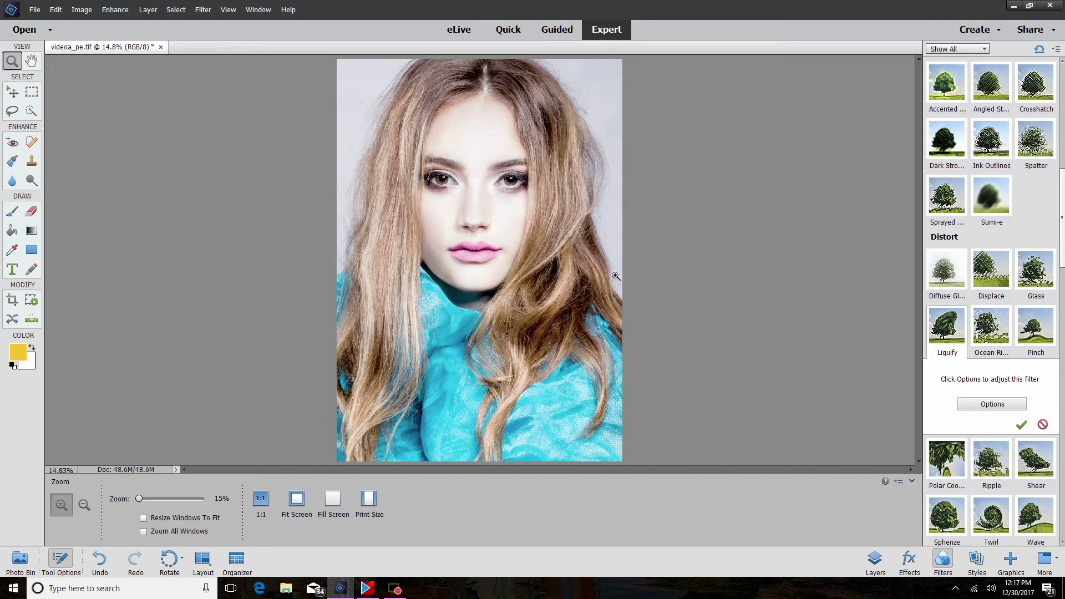
# - Clone along the left part of the lower lip's bottom edge with a 43 px Clone Stamp at 100% zoom
pyautogui.click(532, 271)
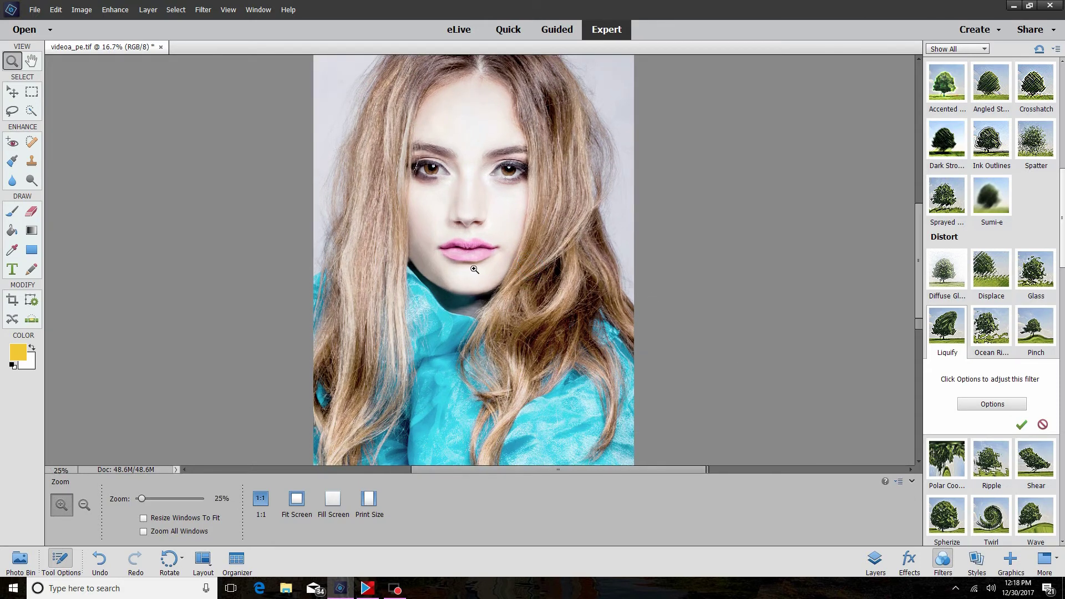
pyautogui.click(466, 262)
pyautogui.click(420, 259)
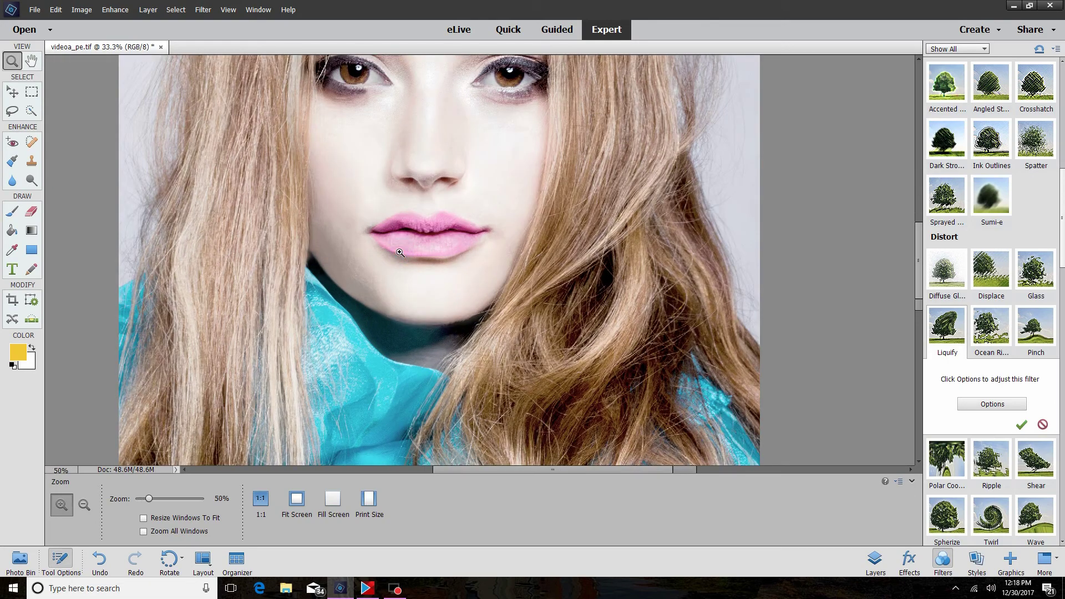
pyautogui.click(400, 253)
pyautogui.scroll(7, 395, 244)
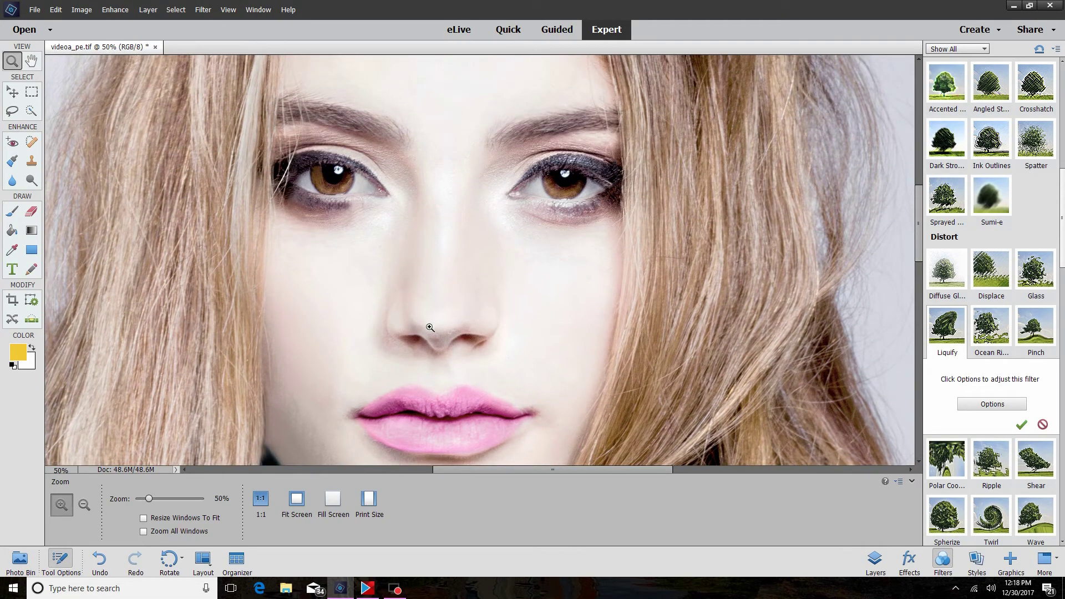
pyautogui.scroll(-5, 430, 323)
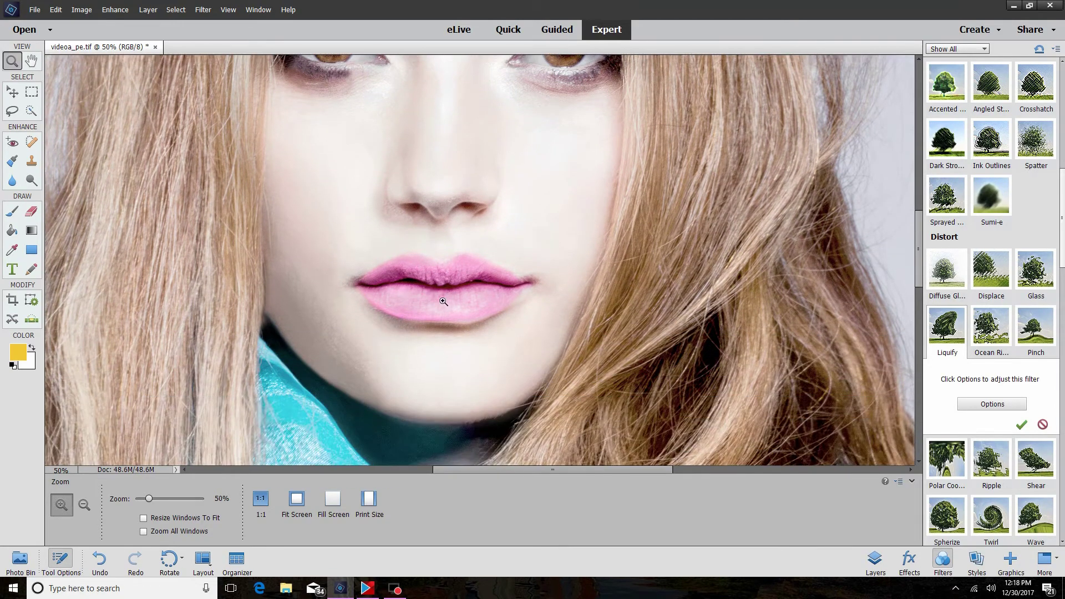
pyautogui.click(443, 298)
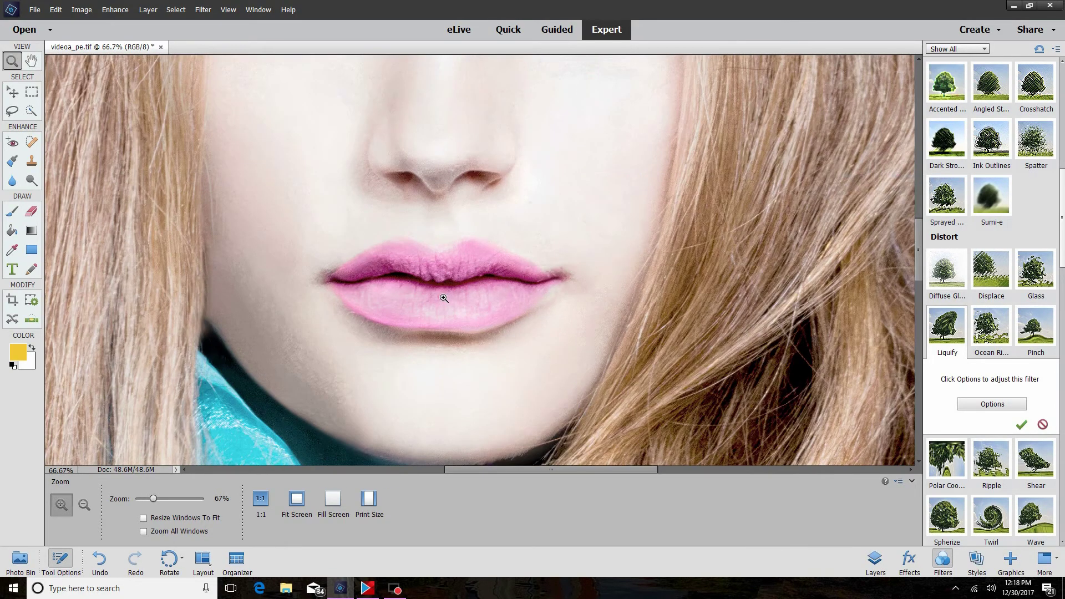
pyautogui.click(444, 298)
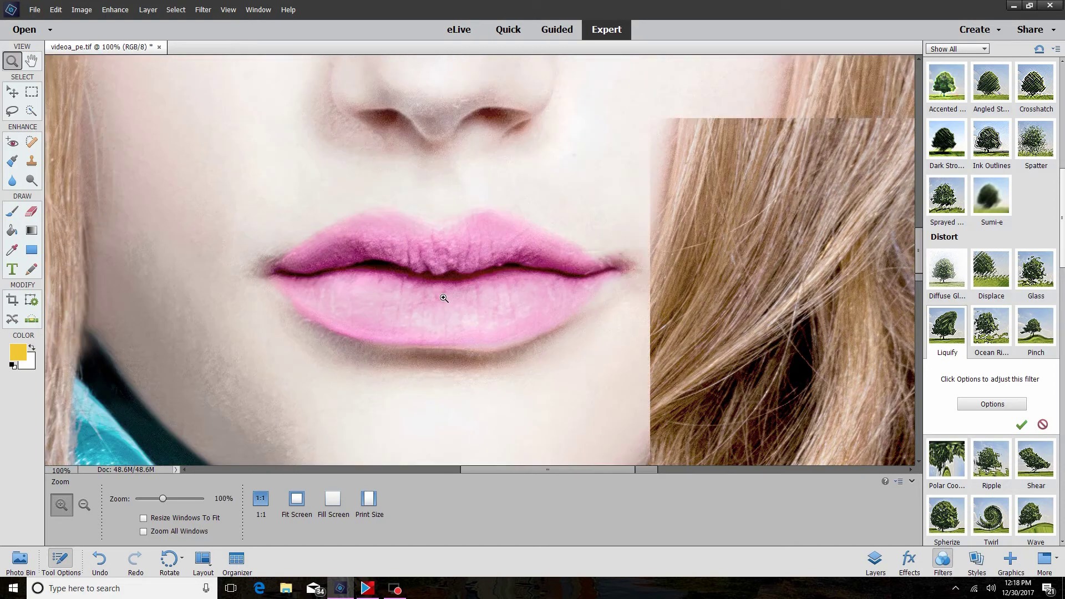
pyautogui.click(34, 162)
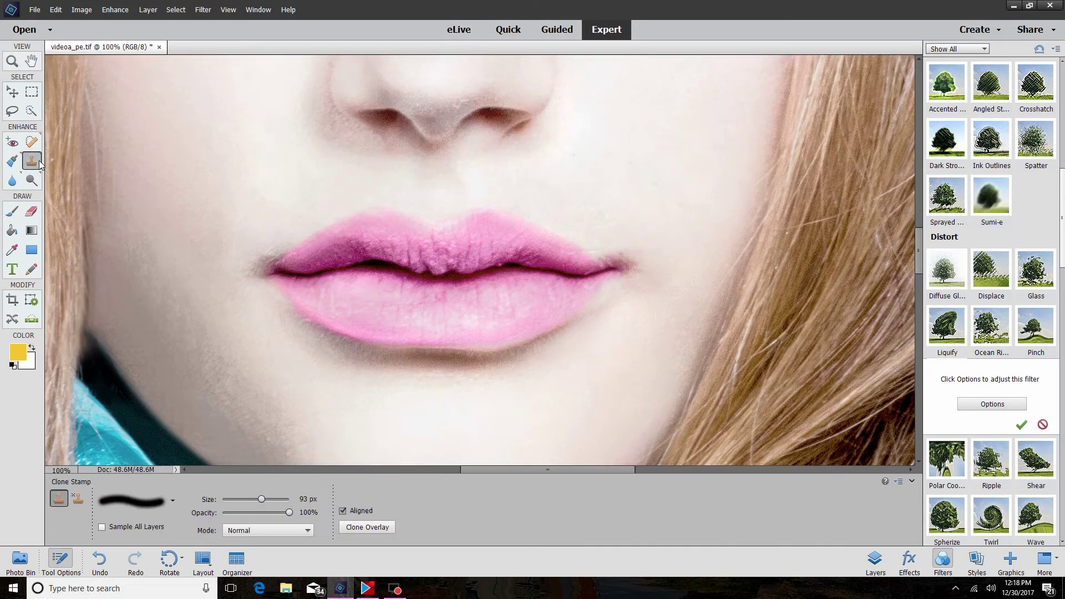
pyautogui.click(255, 500)
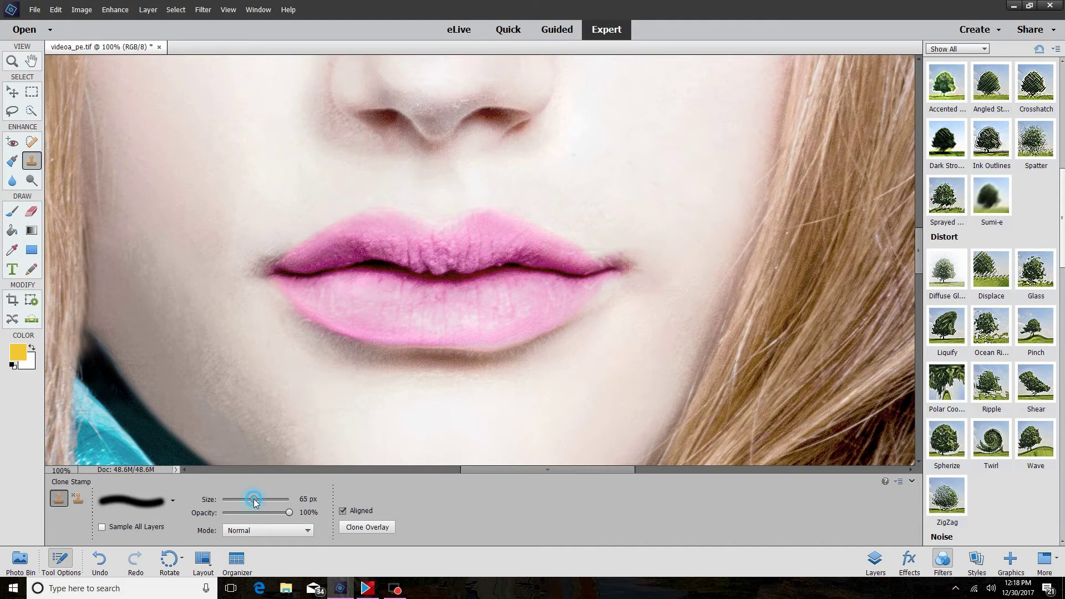
pyautogui.keyDown('alt'); pyautogui.click(327, 337); pyautogui.keyUp('alt')
pyautogui.click(246, 499)
pyautogui.click(315, 333)
pyautogui.click(304, 323)
pyautogui.moveTo(332, 339); pyautogui.dragTo(356, 351)
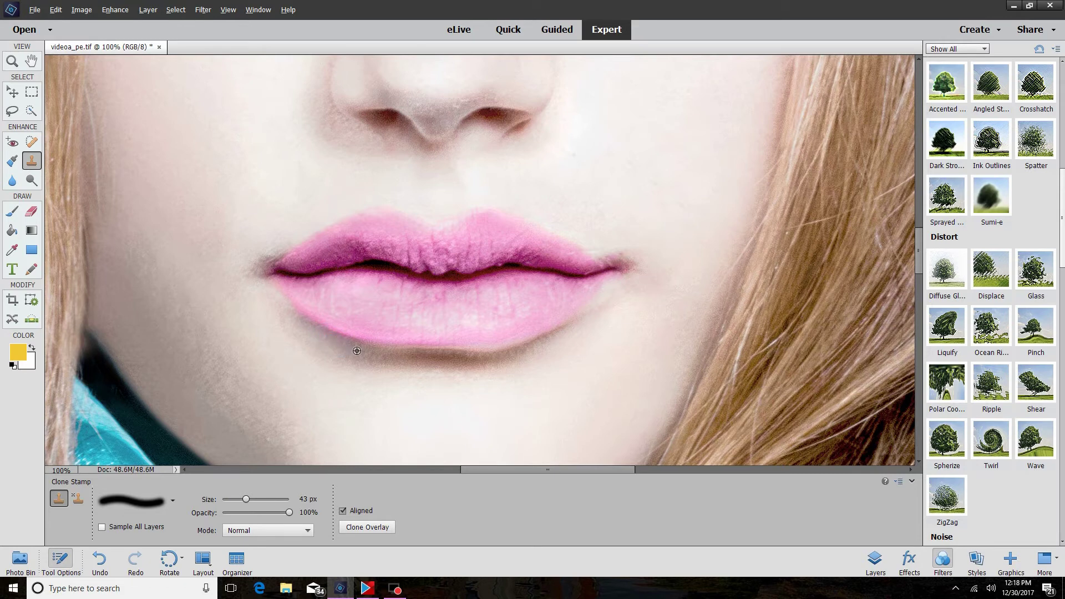
# - Clone over the uneven spots on the right half of the upper lip and along its outer edge
pyautogui.click(513, 263)
pyautogui.click(507, 266)
pyautogui.click(566, 248)
pyautogui.click(571, 252)
pyautogui.click(587, 254)
pyautogui.click(587, 253)
pyautogui.click(594, 255)
# - Clone around the right mouth corner to clean up the lip line and adjoining skin
pyautogui.keyDown('alt'); pyautogui.click(580, 271); pyautogui.keyUp('alt')
pyautogui.click(615, 247)
pyautogui.click(625, 250)
pyautogui.click(637, 252)
pyautogui.click(637, 261)
pyautogui.click(641, 268)
# - Clone lip color over the dark left mouth corner and clean skin just outside it
pyautogui.click(281, 255)
pyautogui.click(271, 263)
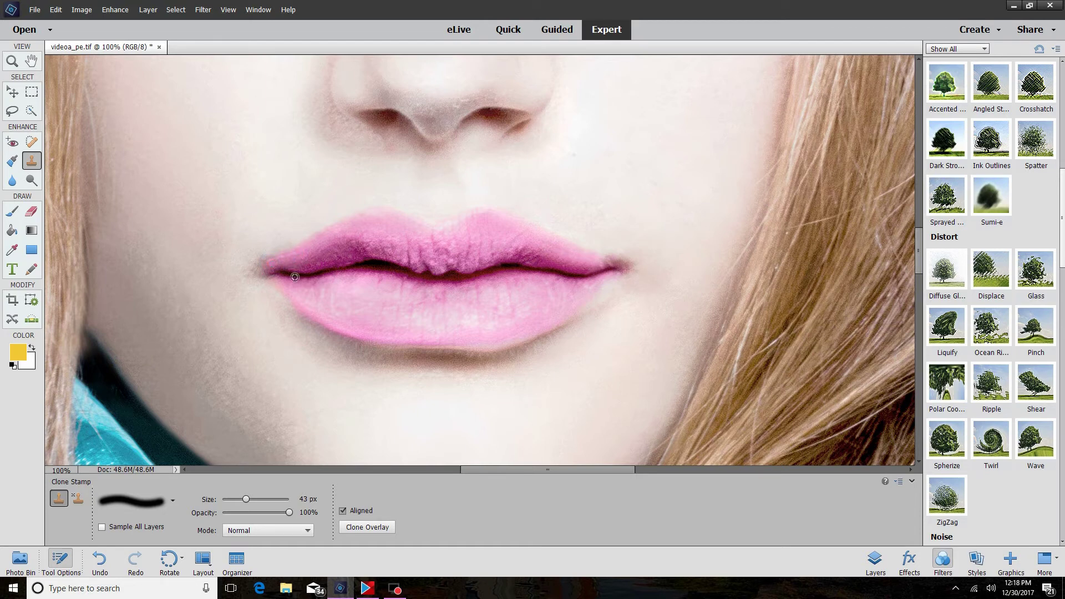
pyautogui.keyDown('alt'); pyautogui.click(289, 274); pyautogui.keyUp('alt')
pyautogui.click(279, 272)
pyautogui.keyDown('alt'); pyautogui.click(256, 249); pyautogui.keyUp('alt')
pyautogui.click(259, 254)
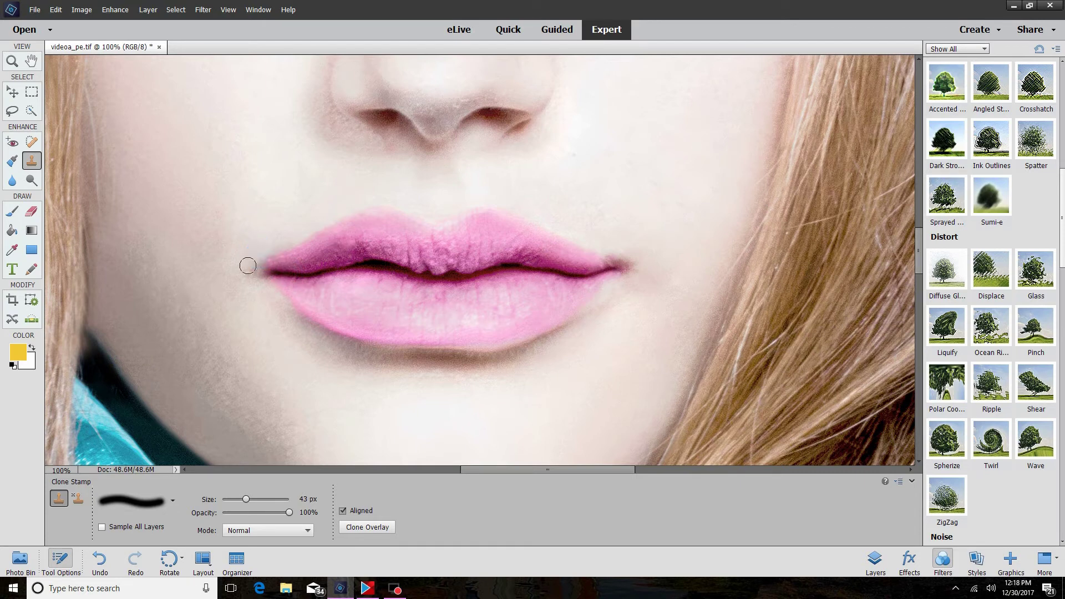
# - Clone along the upper lip's edge at the left mouth corner to sharpen its outline
pyautogui.keyDown('alt'); pyautogui.click(274, 255); pyautogui.keyUp('alt')
pyautogui.click(270, 261)
pyautogui.click(271, 252)
pyautogui.click(273, 247)
pyautogui.click(268, 257)
pyautogui.keyDown('alt'); pyautogui.click(288, 246); pyautogui.keyUp('alt')
pyautogui.click(278, 247)
# - Clone clean skin over the uneven texture on the tip of the nose
pyautogui.keyDown('alt'); pyautogui.click(422, 112); pyautogui.keyUp('alt')
pyautogui.click(446, 107)
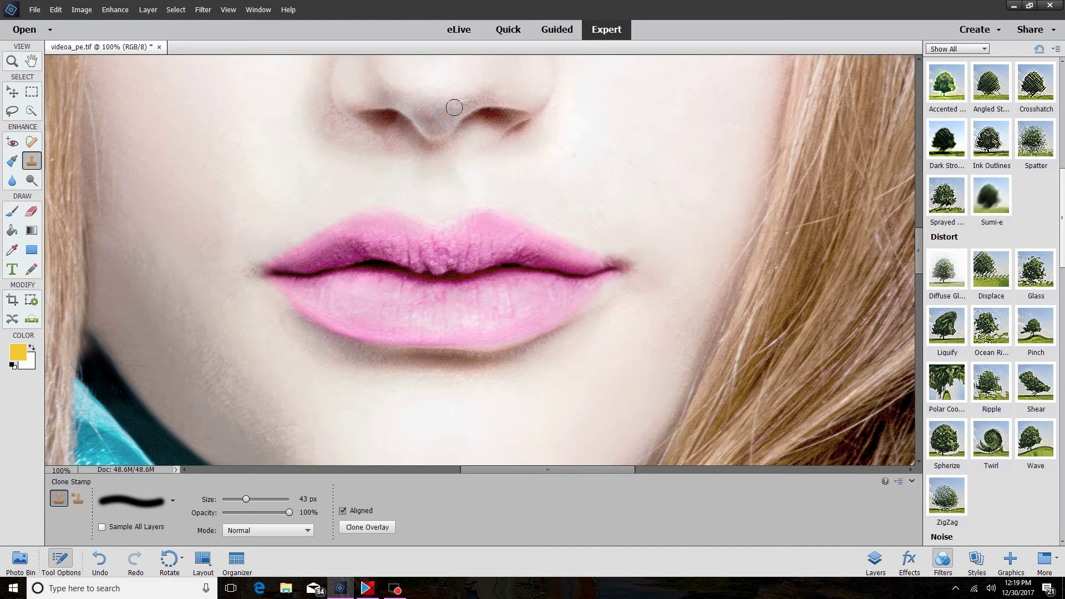
pyautogui.keyDown('alt'); pyautogui.click(478, 98); pyautogui.keyUp('alt')
pyautogui.click(474, 100)
pyautogui.click(471, 101)
pyautogui.click(440, 111)
# - Clone smooth lip texture over the creases in the center of the upper lip
pyautogui.click(431, 247)
pyautogui.click(436, 259)
pyautogui.click(443, 248)
pyautogui.click(446, 246)
pyautogui.click(448, 249)
pyautogui.click(451, 252)
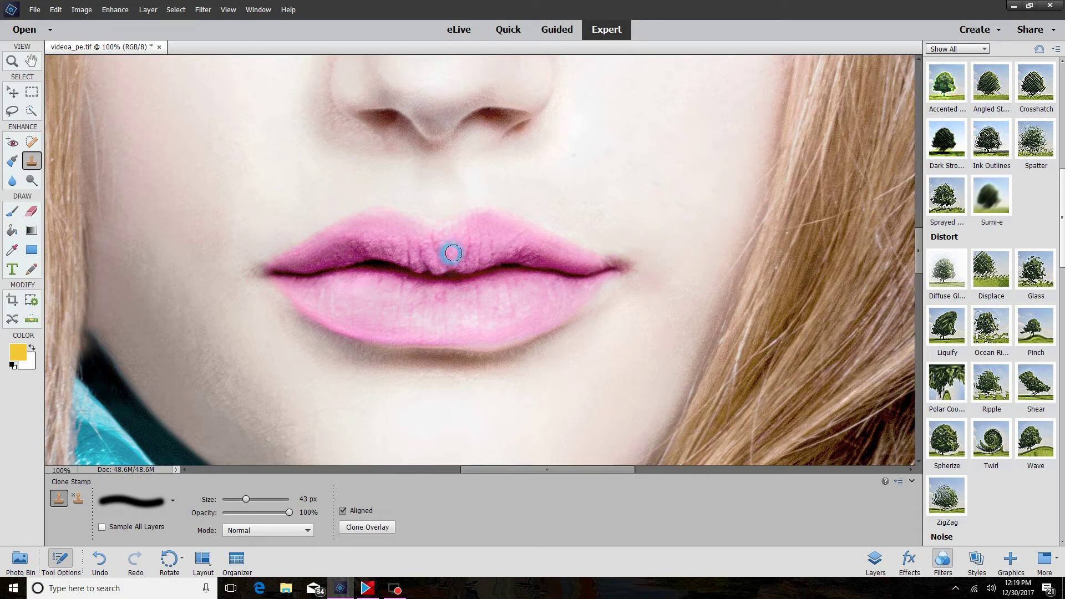
pyautogui.click(443, 259)
pyautogui.click(466, 248)
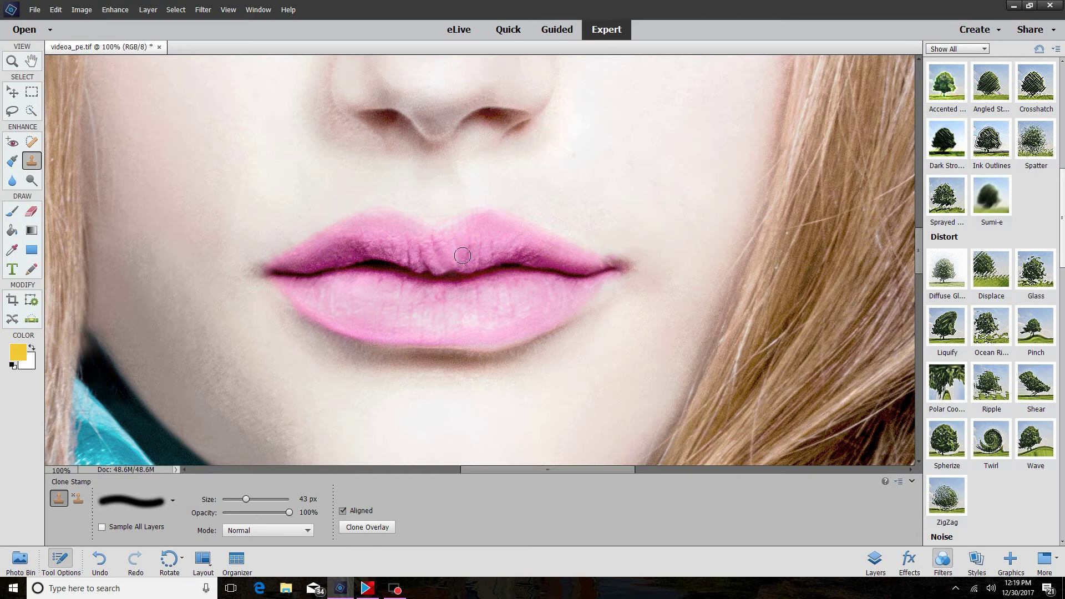
# - Clone smooth lip texture over the spots and creases in the center of the lower lip
pyautogui.keyDown('alt'); pyautogui.click(390, 283); pyautogui.keyUp('alt')
pyautogui.click(447, 297)
pyautogui.click(439, 297)
pyautogui.click(422, 299)
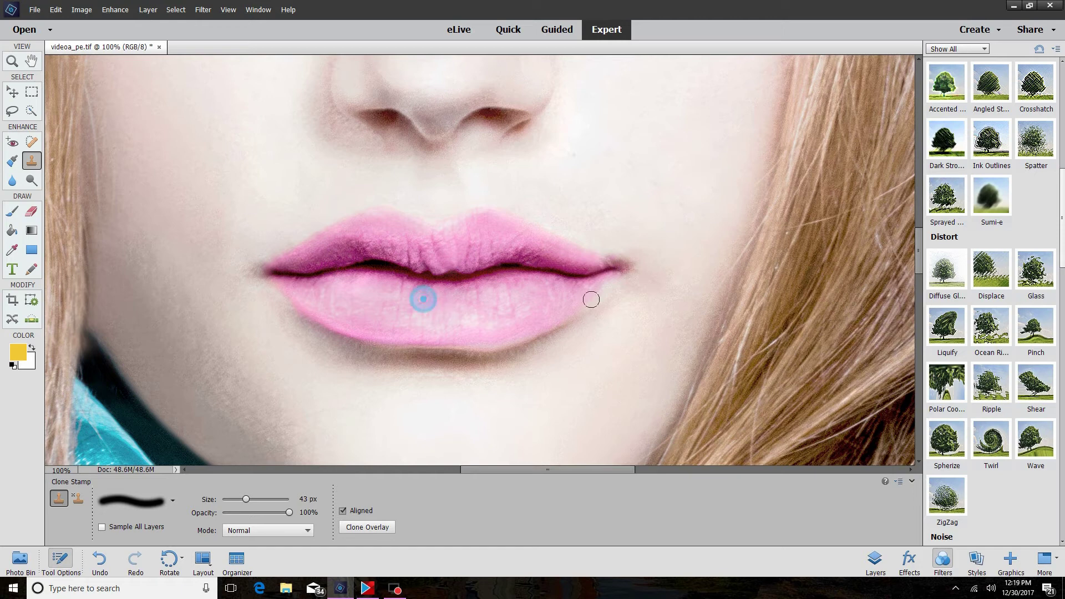
# - Refine the upper lip's edge beside the right mouth corner by cloning from nearby lip and skin
pyautogui.keyDown('alt'); pyautogui.click(592, 259); pyautogui.keyUp('alt')
pyautogui.click(603, 259)
pyautogui.keyDown('alt'); pyautogui.click(592, 247); pyautogui.keyUp('alt')
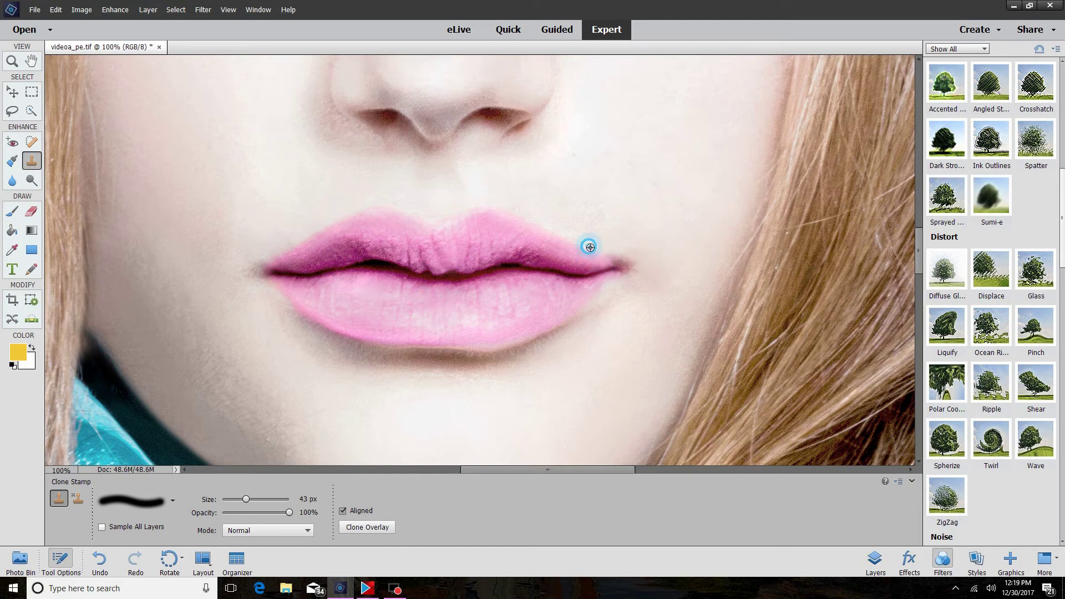
pyautogui.click(599, 252)
pyautogui.click(610, 247)
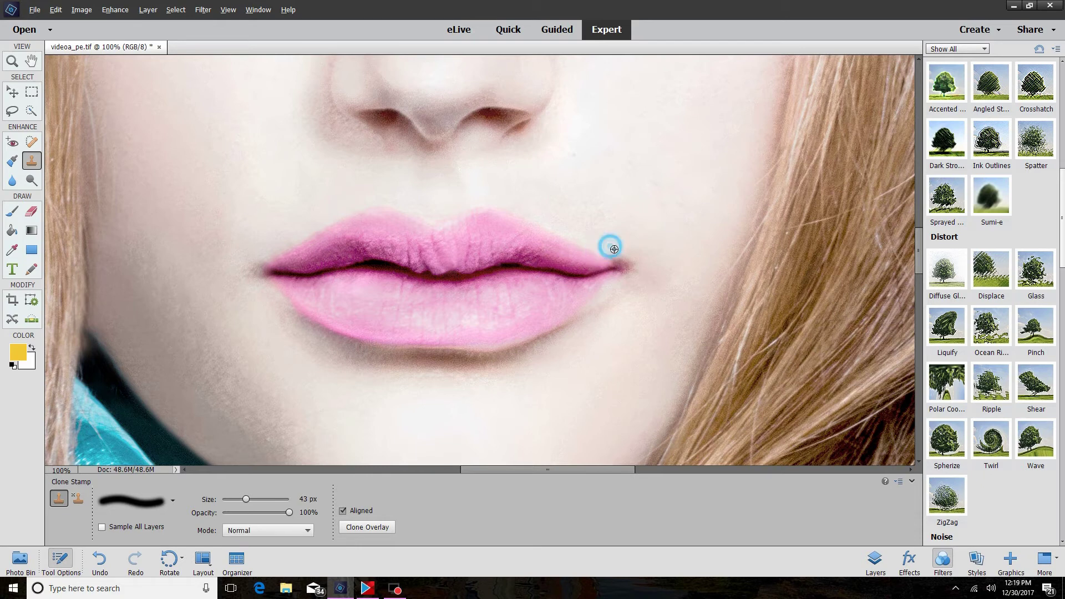
pyautogui.click(614, 249)
# - Clone clean skin over the small blemishes on the cheek to the right of the nose and mouth
pyautogui.click(660, 187)
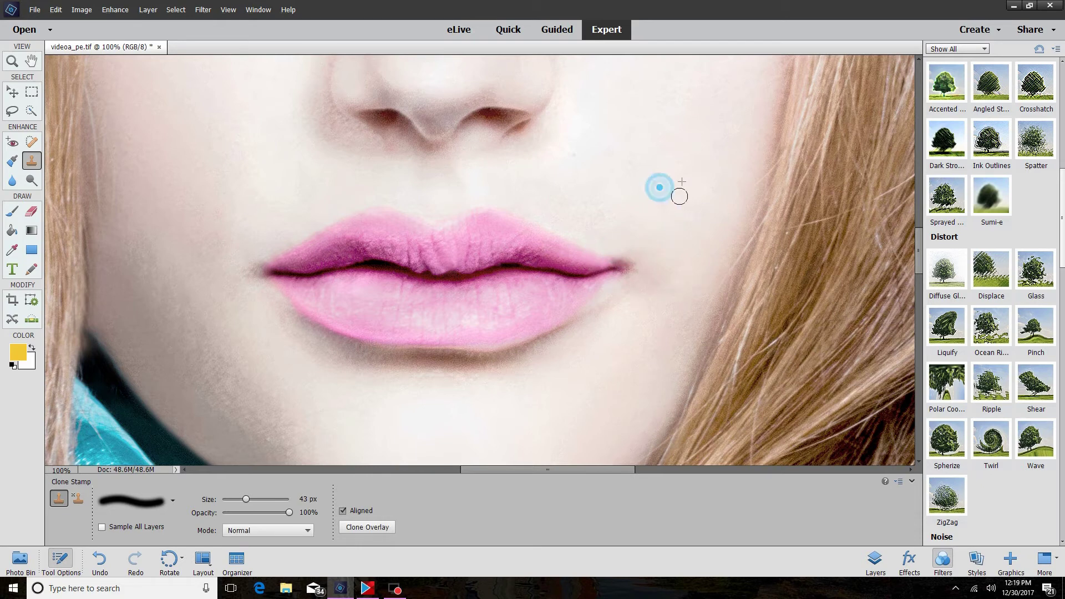
pyautogui.click(681, 197)
pyautogui.click(574, 156)
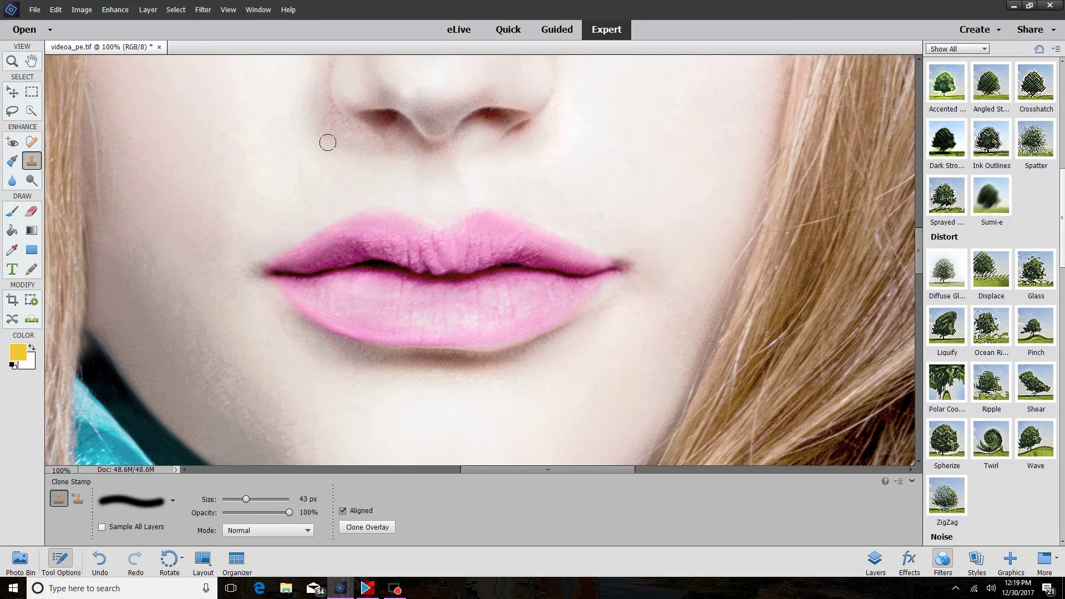
# - Clone skin over the rough shading beside and below the left wing of the nose
pyautogui.scroll(5, 328, 143)
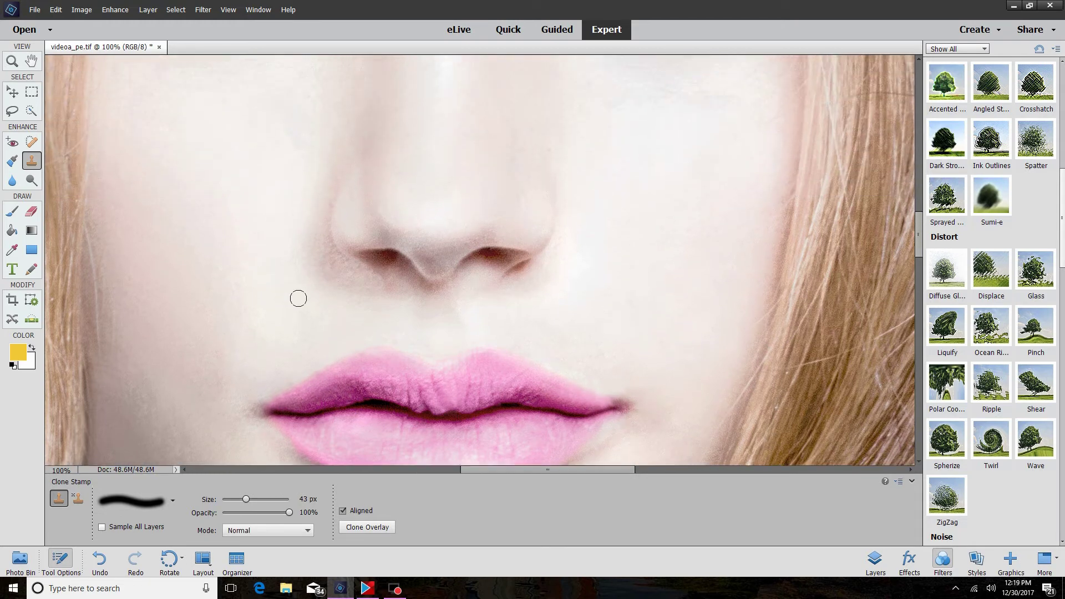
pyautogui.click(336, 266)
pyautogui.click(358, 272)
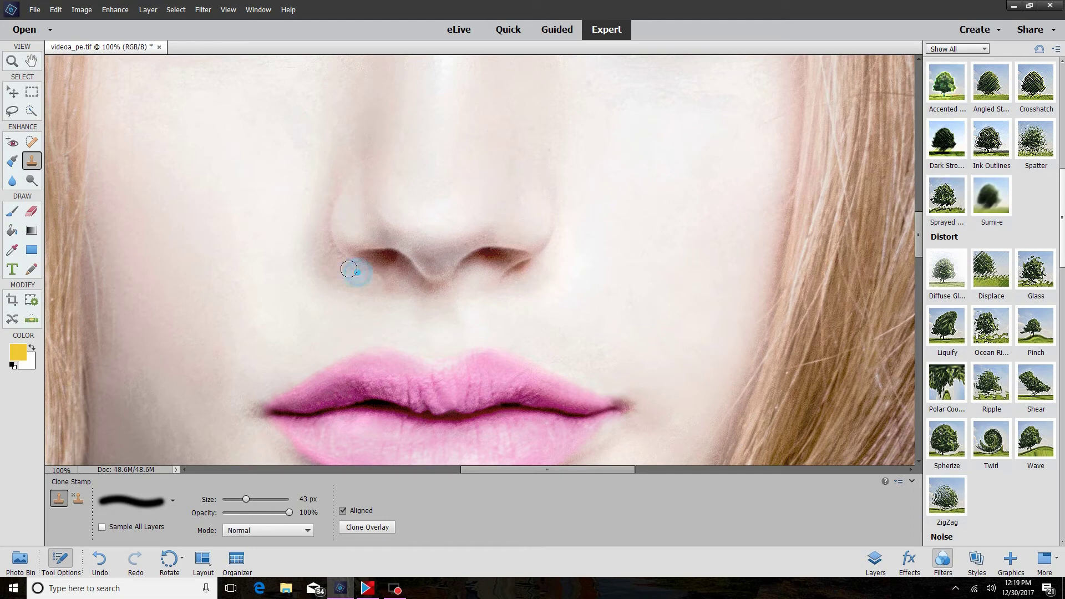
pyautogui.keyDown('alt'); pyautogui.click(325, 213); pyautogui.keyUp('alt')
pyautogui.click(327, 204)
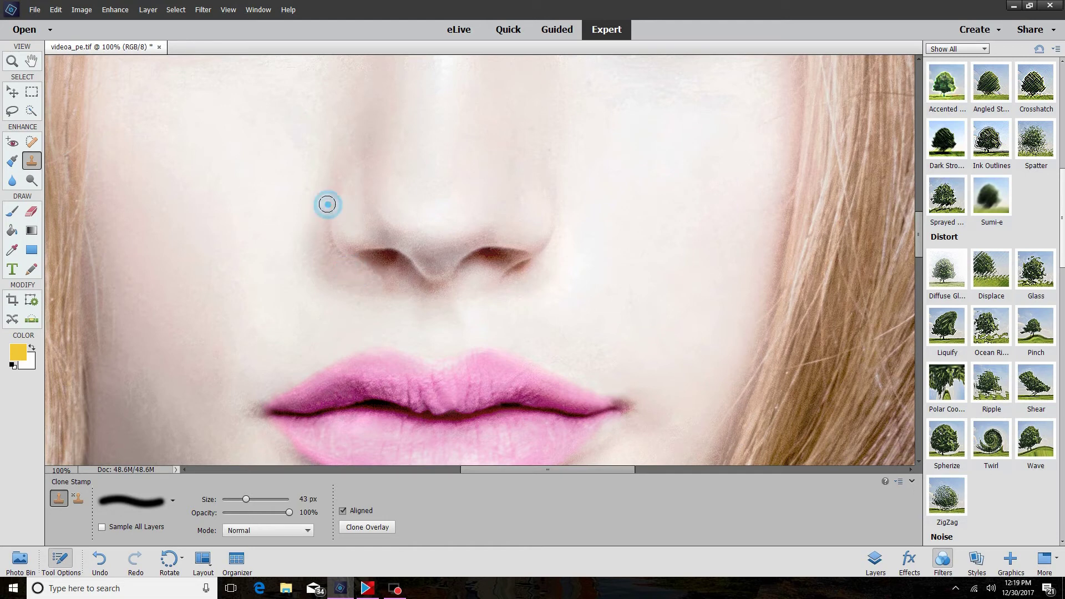
pyautogui.keyDown('alt'); pyautogui.click(323, 246); pyautogui.keyUp('alt')
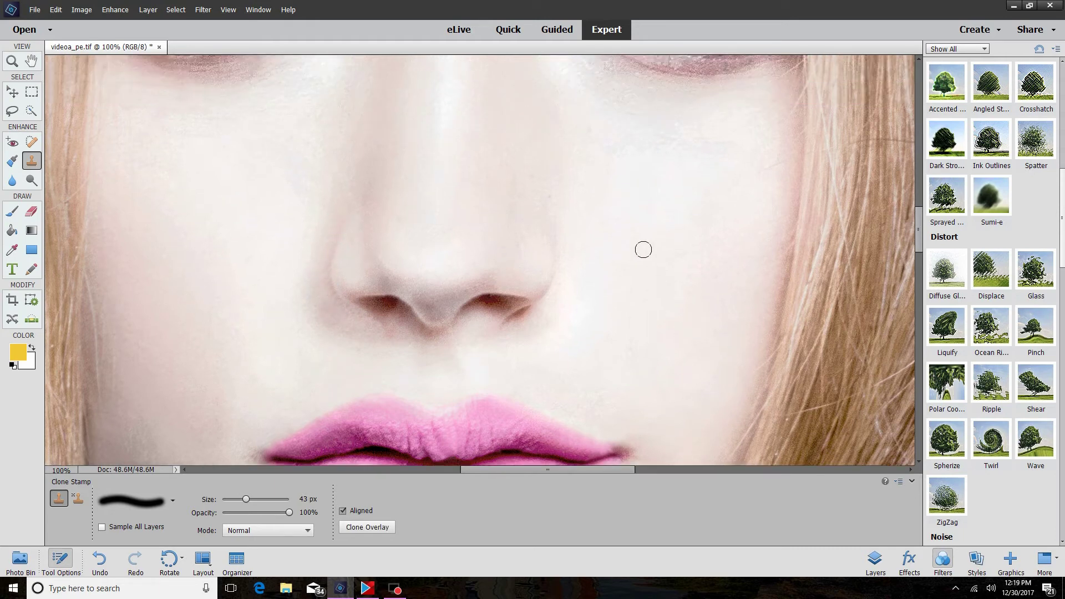
# - Clone over the uneven reddish skin beneath the left nostril
pyautogui.scroll(3, 642, 248)
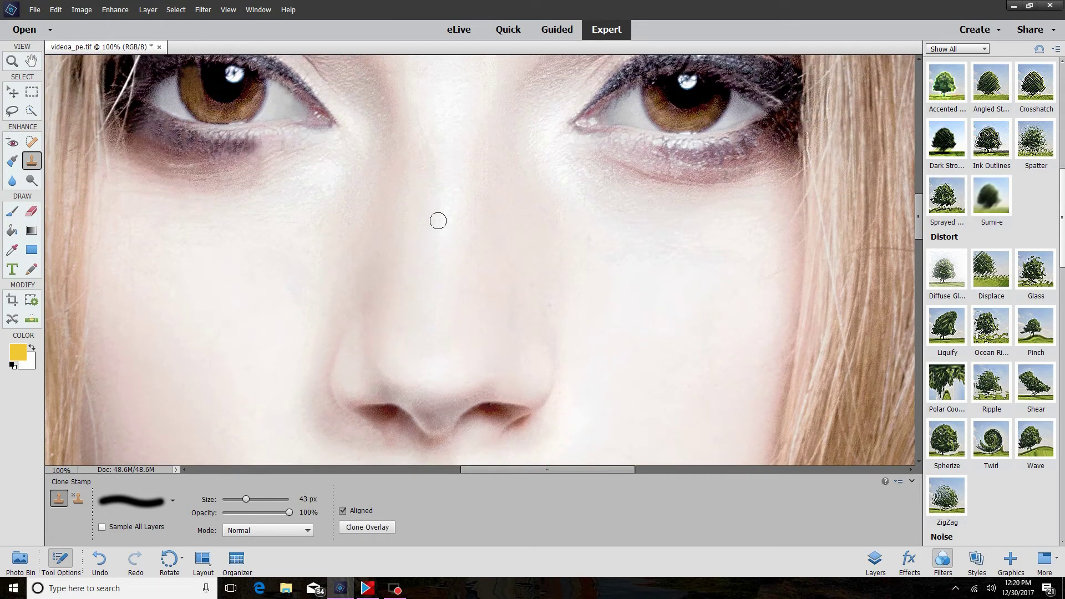
pyautogui.scroll(-5, 239, 219)
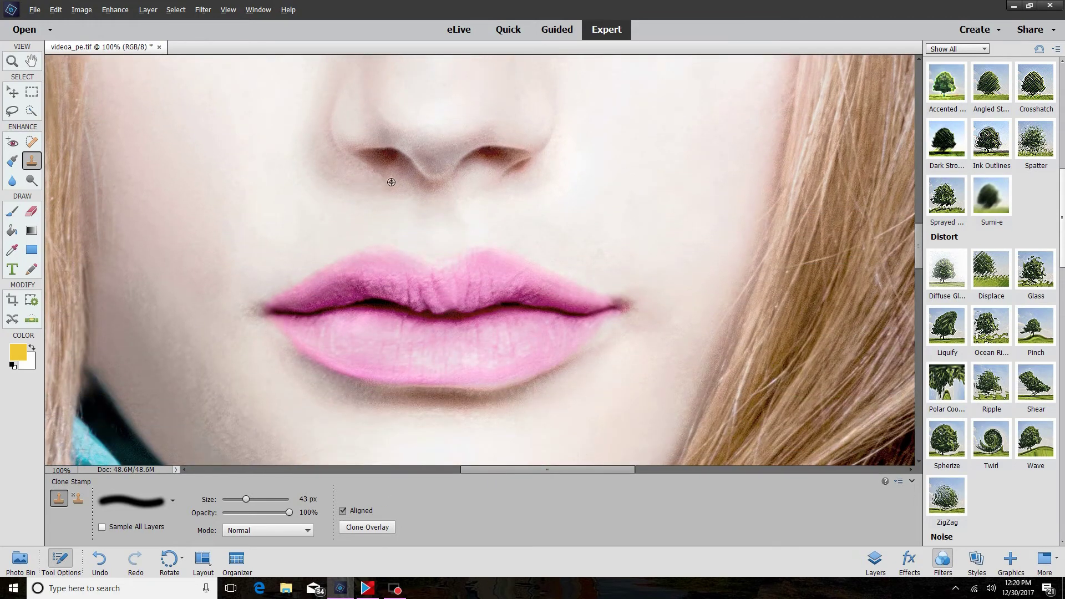
pyautogui.keyDown('alt'); pyautogui.click(391, 180); pyautogui.keyUp('alt')
pyautogui.keyDown('alt'); pyautogui.click(377, 179); pyautogui.keyUp('alt')
# - Clone smooth skin over the rough patch on the left side of the jaw
pyautogui.scroll(-2, 627, 195)
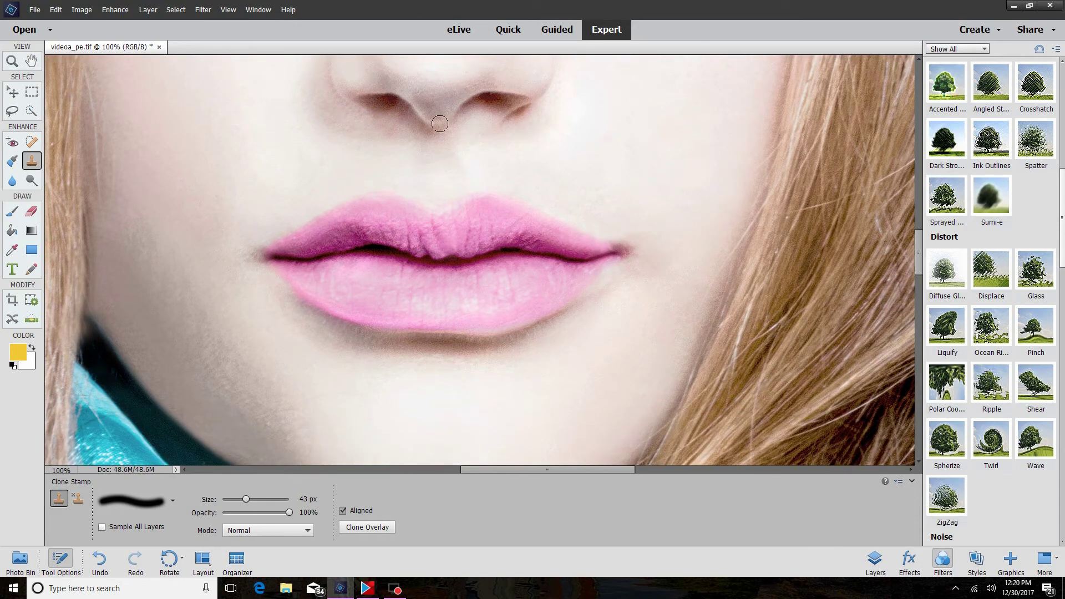
pyautogui.scroll(-5, 495, 183)
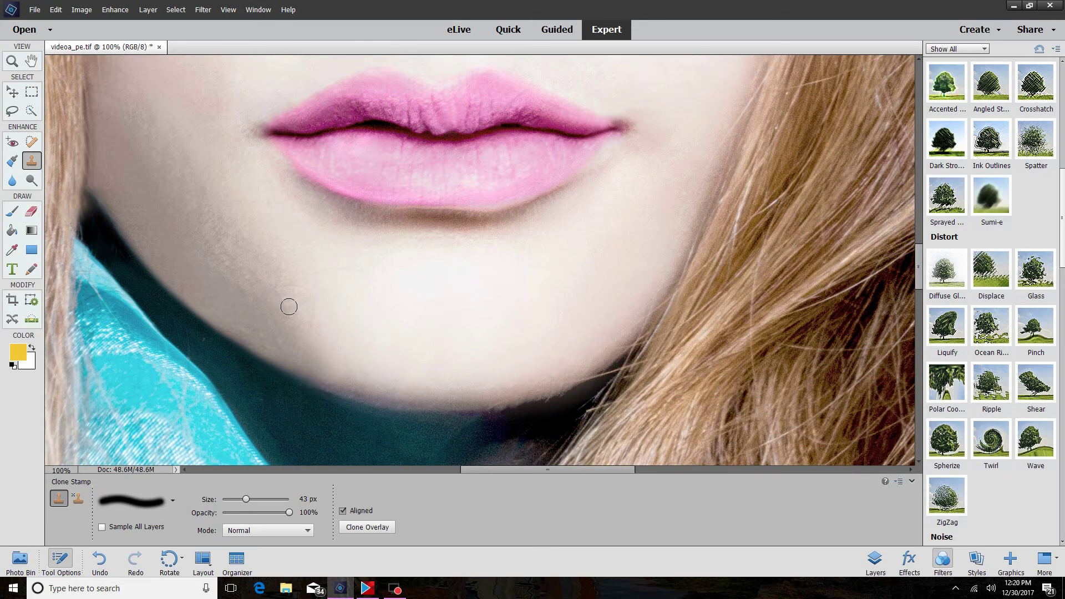
pyautogui.keyDown('alt'); pyautogui.click(222, 254); pyautogui.keyUp('alt')
pyautogui.moveTo(210, 240); pyautogui.dragTo(229, 240)
pyautogui.keyDown('alt'); pyautogui.click(231, 262); pyautogui.keyUp('alt')
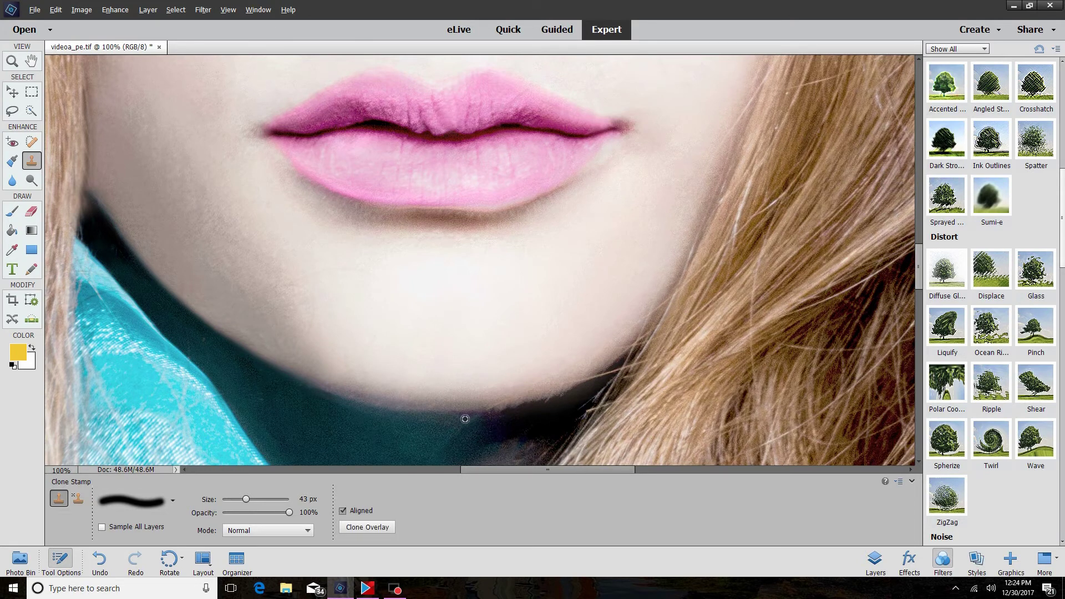
# - Clone the dark background along the underside of the chin to clean its edge toward the right-hand hair
pyautogui.keyDown('alt'); pyautogui.click(497, 421); pyautogui.keyUp('alt')
pyautogui.click(522, 414)
pyautogui.keyDown('alt'); pyautogui.click(534, 413); pyautogui.keyUp('alt')
pyautogui.click(547, 409)
pyautogui.click(556, 407)
pyautogui.click(566, 403)
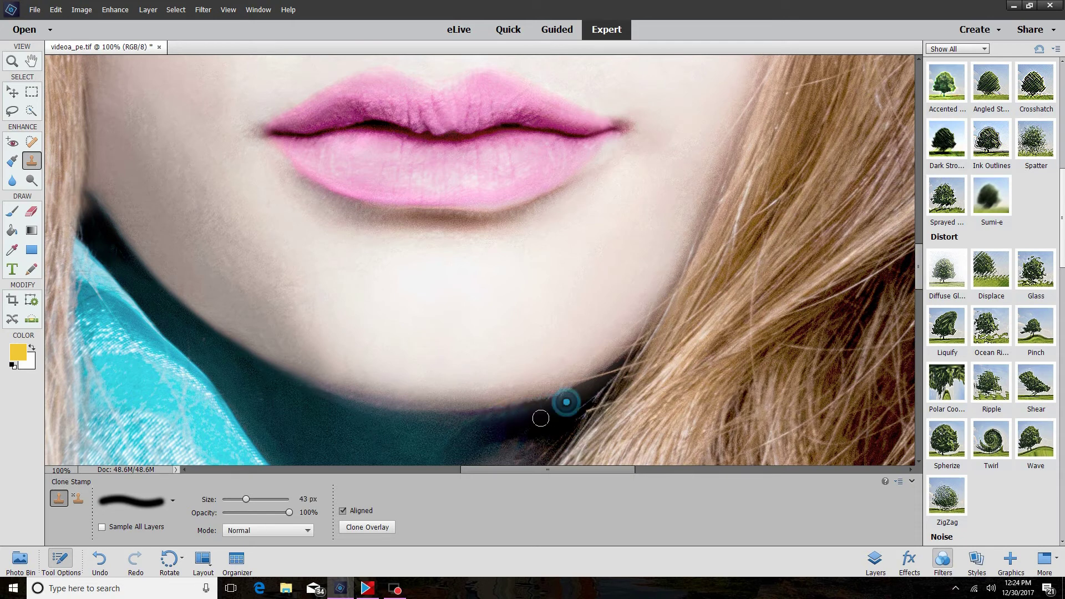
# - Clone nearby skin over the dark shading along the lower edge of the bottom lip
pyautogui.keyDown('alt'); pyautogui.click(352, 209); pyautogui.keyUp('alt')
pyautogui.keyDown('alt'); pyautogui.click(361, 218); pyautogui.keyUp('alt')
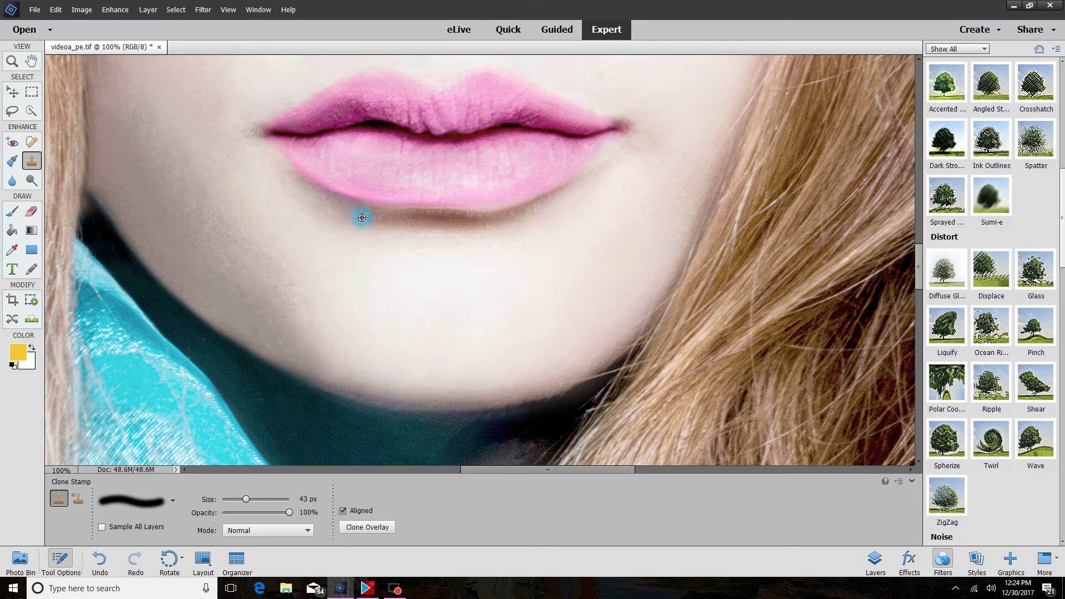
pyautogui.click(362, 213)
pyautogui.click(552, 201)
pyautogui.click(516, 213)
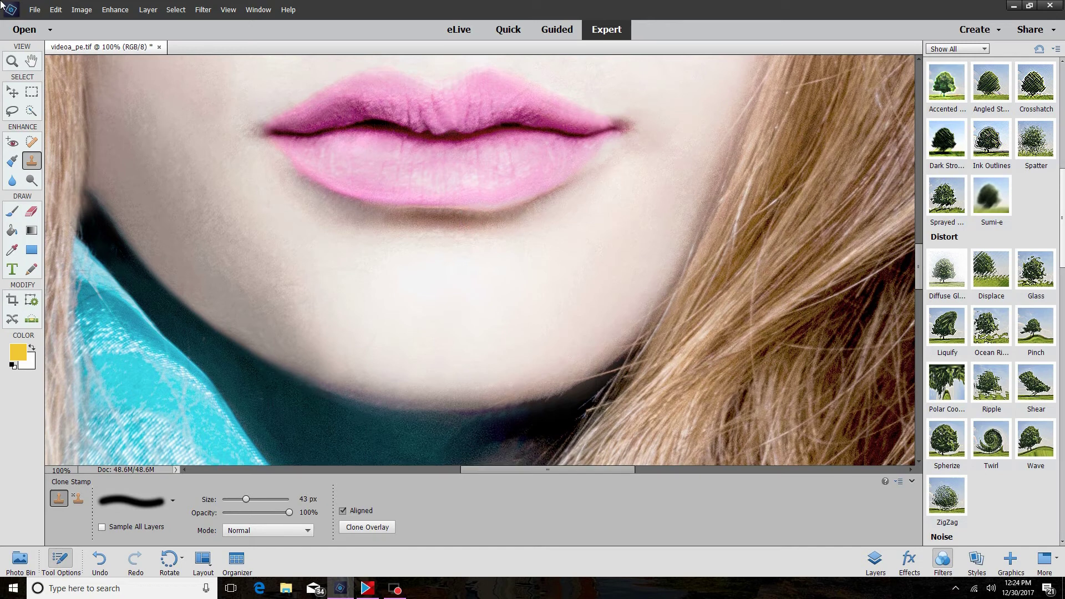
# - Fit the portrait on screen and raise the Midtones lighting to 19 in Quick mode
pyautogui.click(12, 61)
pyautogui.rightClick(334, 189)
pyautogui.click(355, 203)
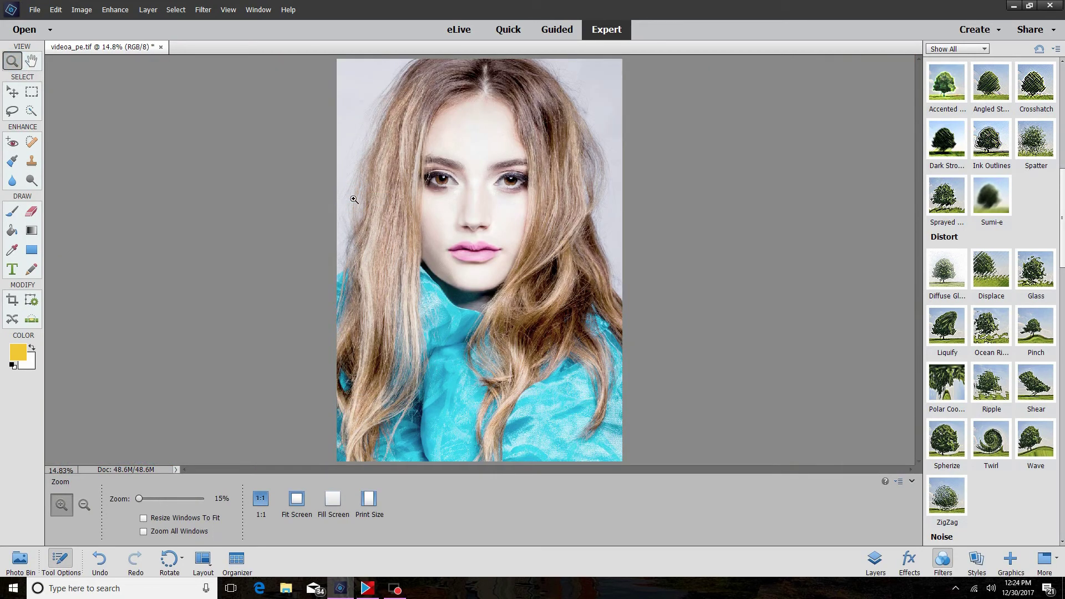
pyautogui.click(408, 189)
pyautogui.click(513, 34)
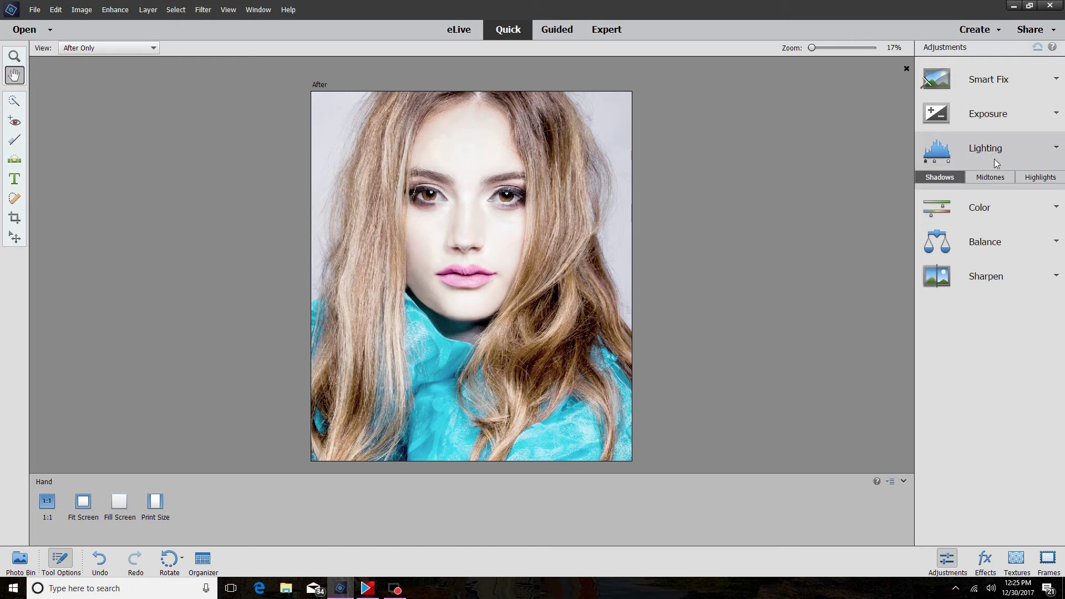
pyautogui.click(990, 178)
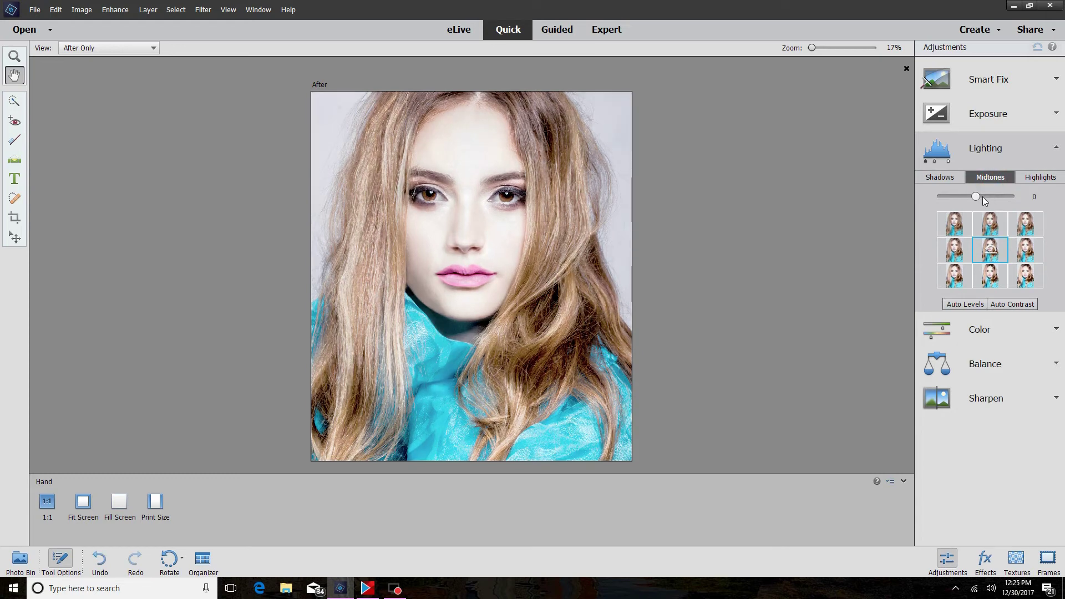
pyautogui.click(983, 196)
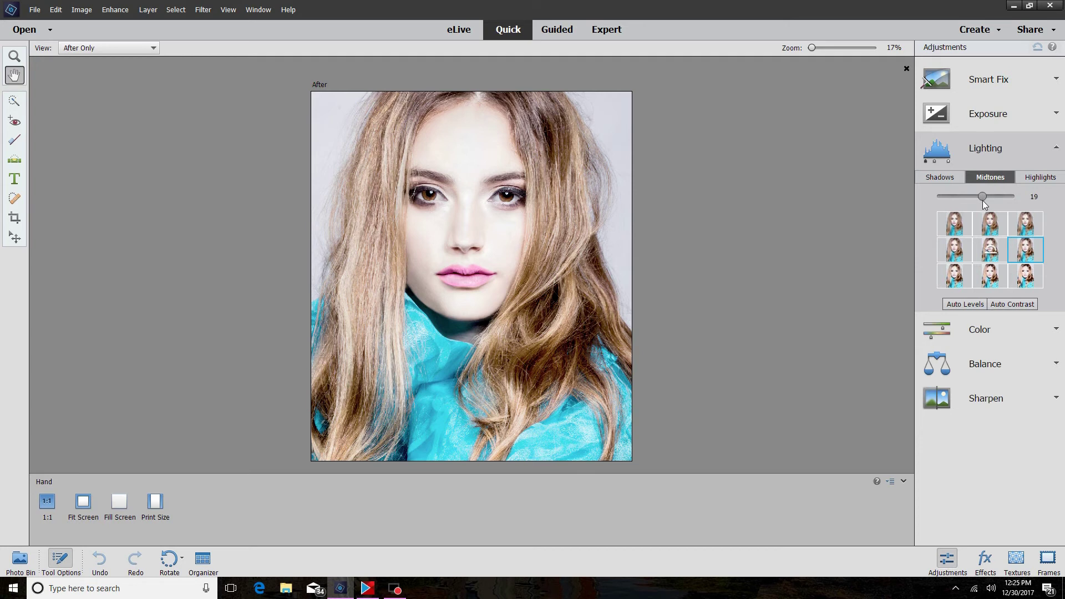
# - Return to Expert mode and remove the stray hairs and marks on both sides of the forehead with the Spot Healing Brush
pyautogui.click(615, 30)
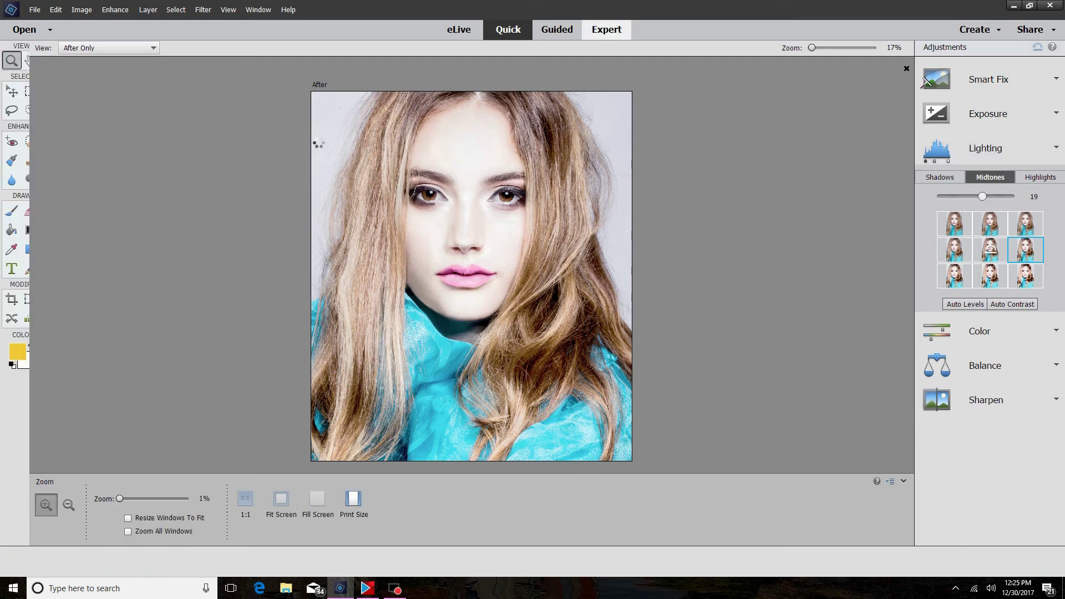
pyautogui.rightClick(476, 149)
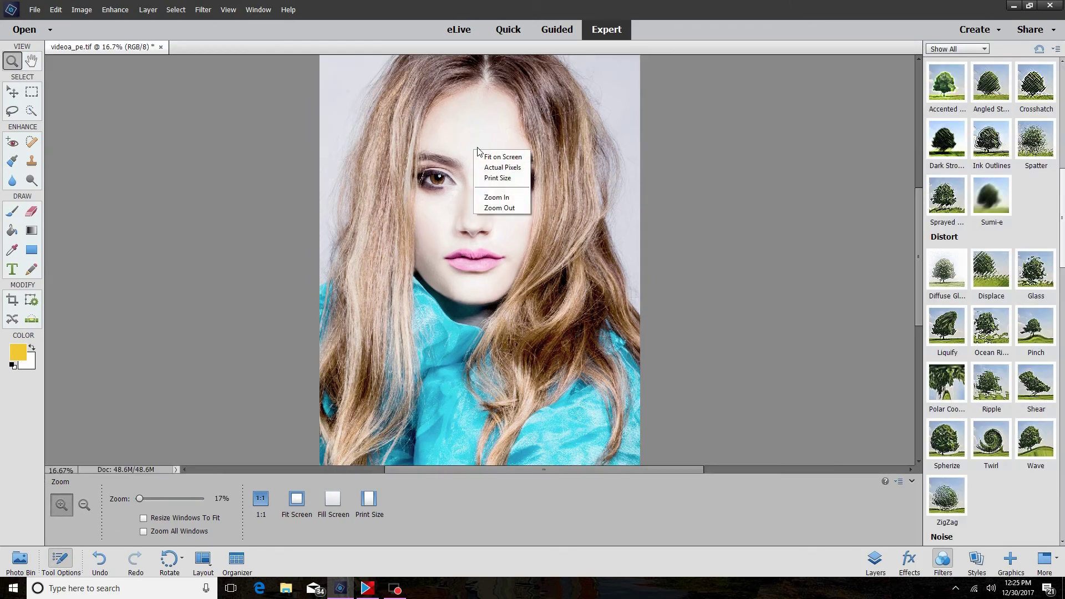
pyautogui.click(484, 114)
pyautogui.click(484, 112)
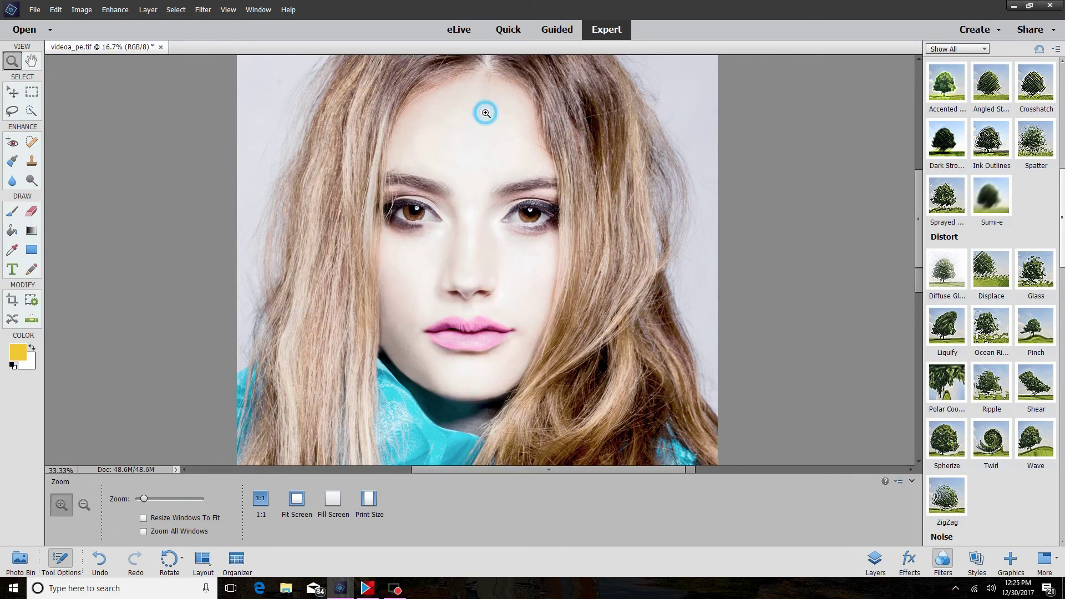
pyautogui.click(488, 113)
pyautogui.click(505, 130)
pyautogui.click(493, 169)
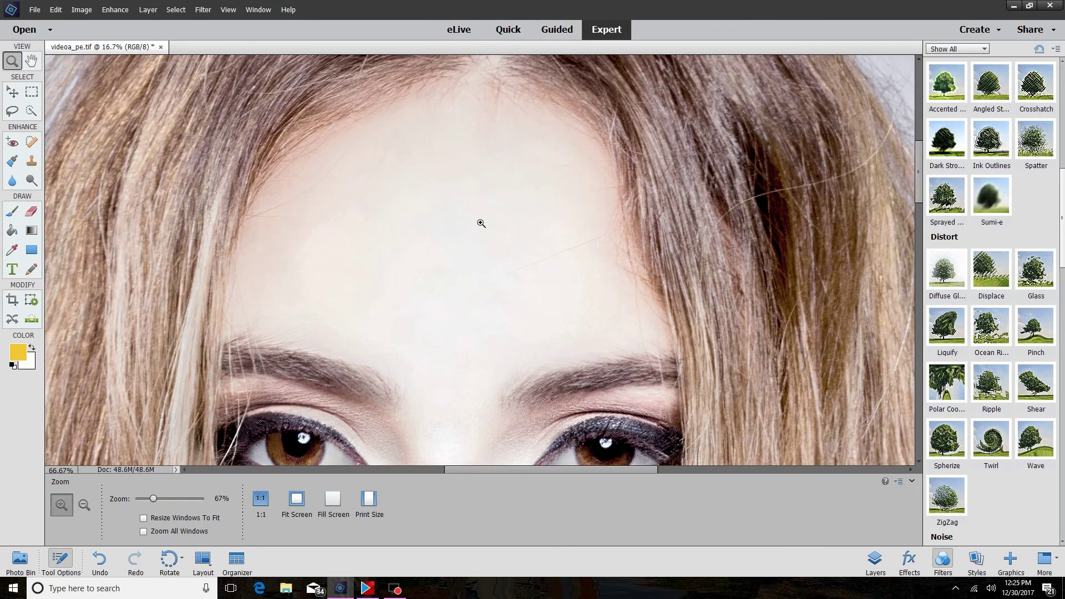
pyautogui.scroll(1, 376, 259)
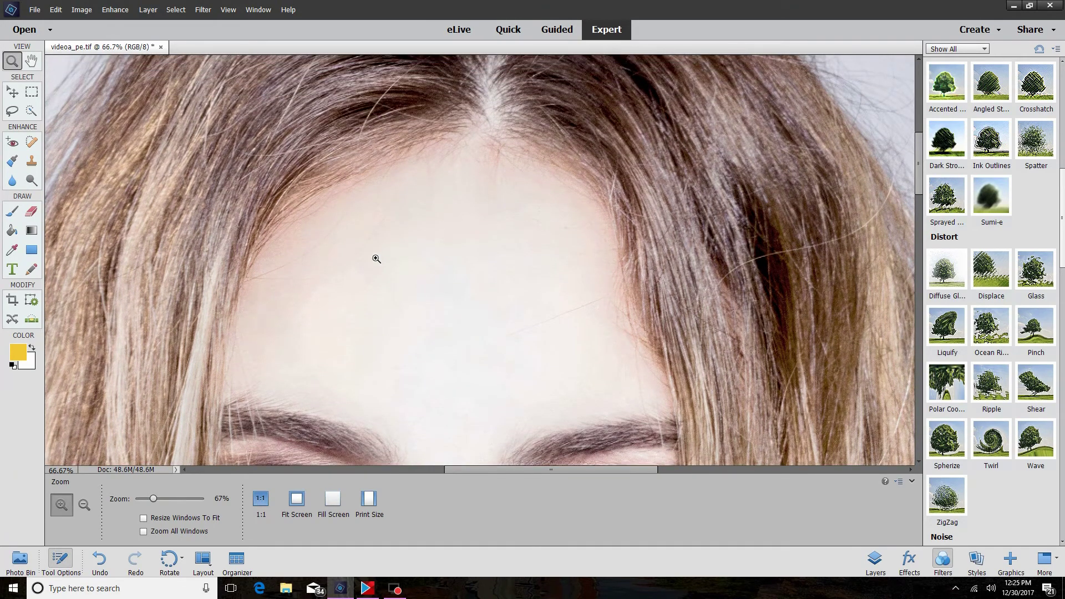
pyautogui.click(32, 143)
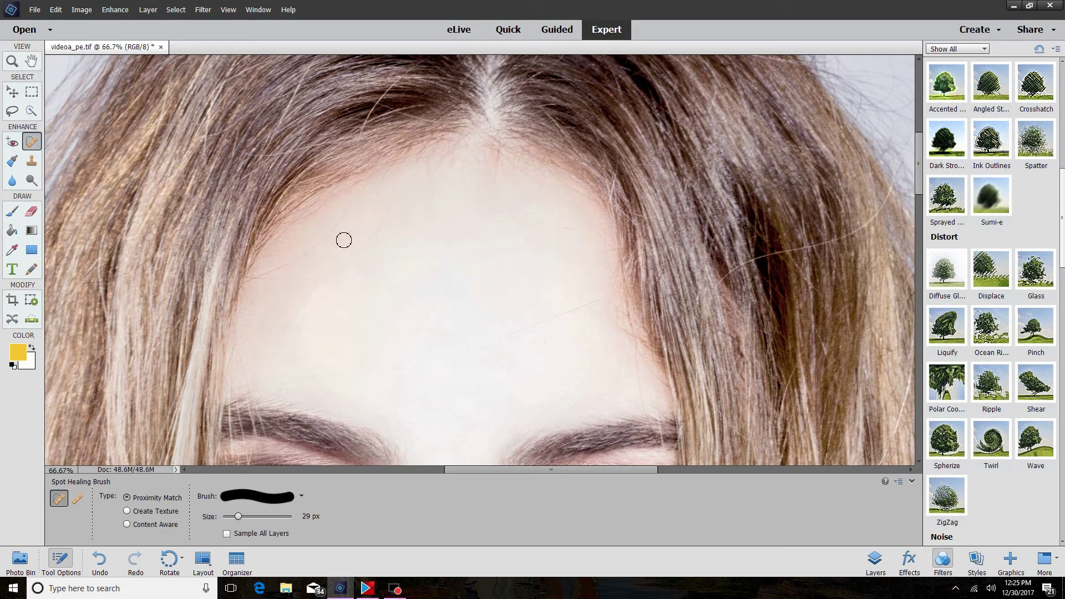
pyautogui.moveTo(358, 200)
pyautogui.mouseDown()
pyautogui.moveTo(264, 270)
pyautogui.moveTo(271, 281)
pyautogui.mouseUp()
pyautogui.moveTo(343, 267); pyautogui.dragTo(405, 185)
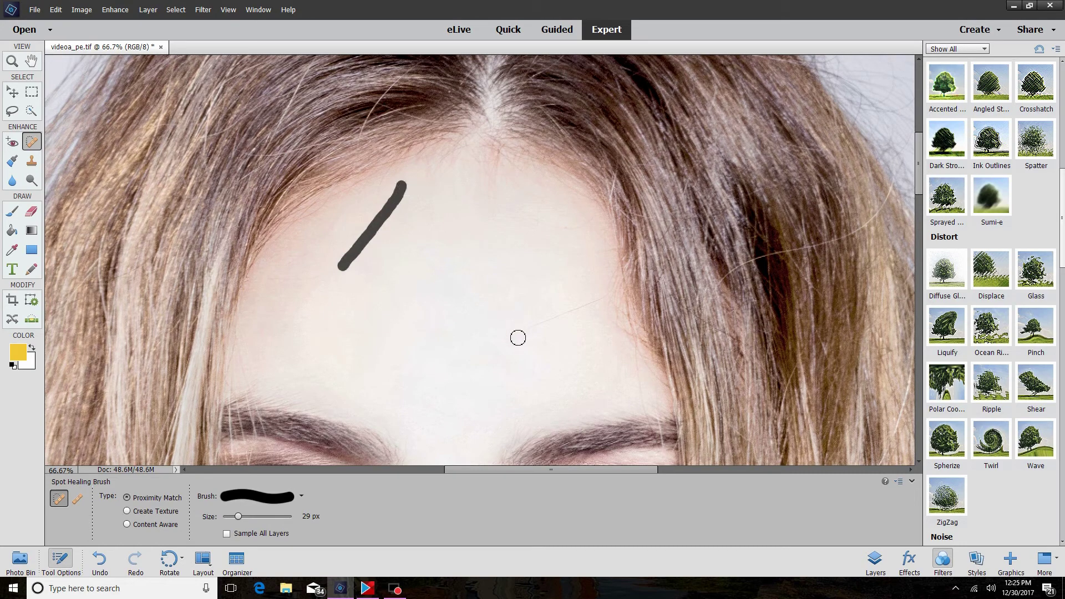
pyautogui.moveTo(516, 334)
pyautogui.mouseDown()
pyautogui.moveTo(591, 306)
pyautogui.moveTo(596, 315)
pyautogui.mouseUp()
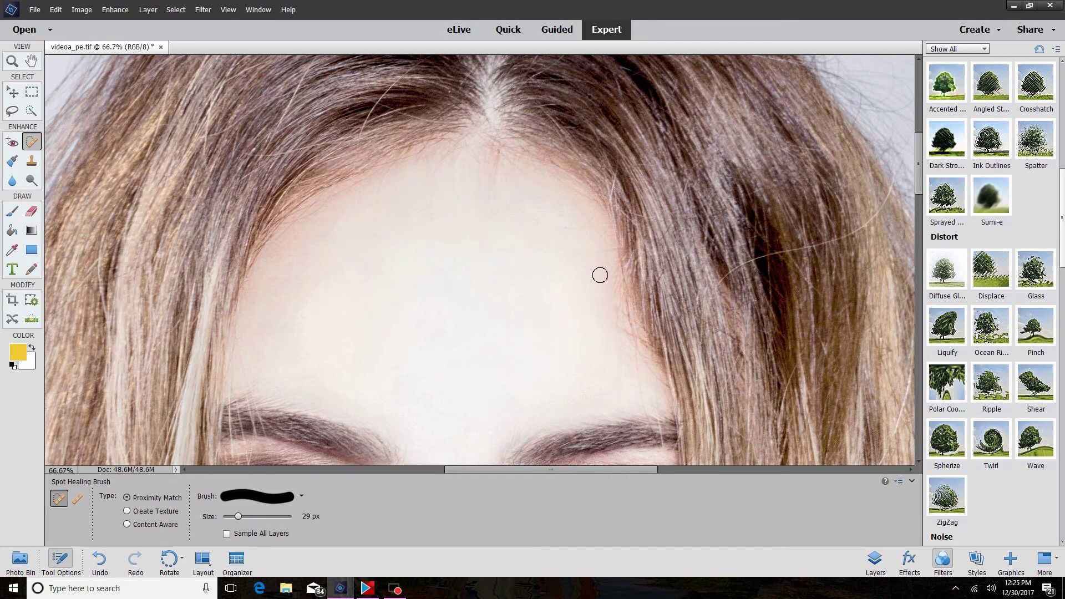
pyautogui.click(602, 251)
pyautogui.click(570, 231)
# - Set the Clone Stamp size to 205 px and clone smooth skin over the right side and upper middle of the forehead
pyautogui.click(32, 161)
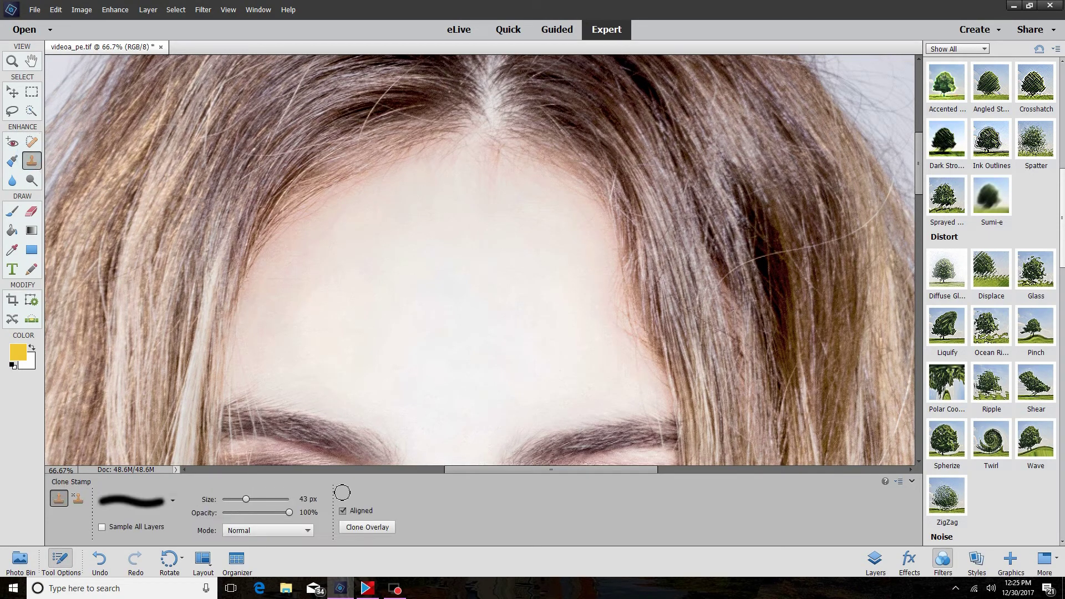
pyautogui.moveTo(246, 499); pyautogui.dragTo(263, 499)
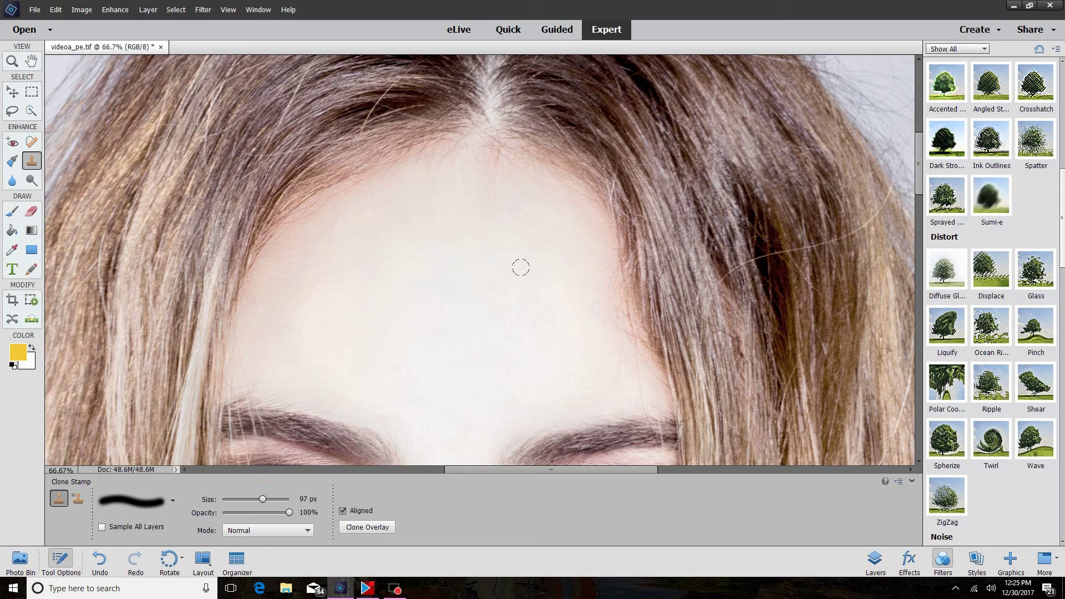
pyautogui.click(270, 500)
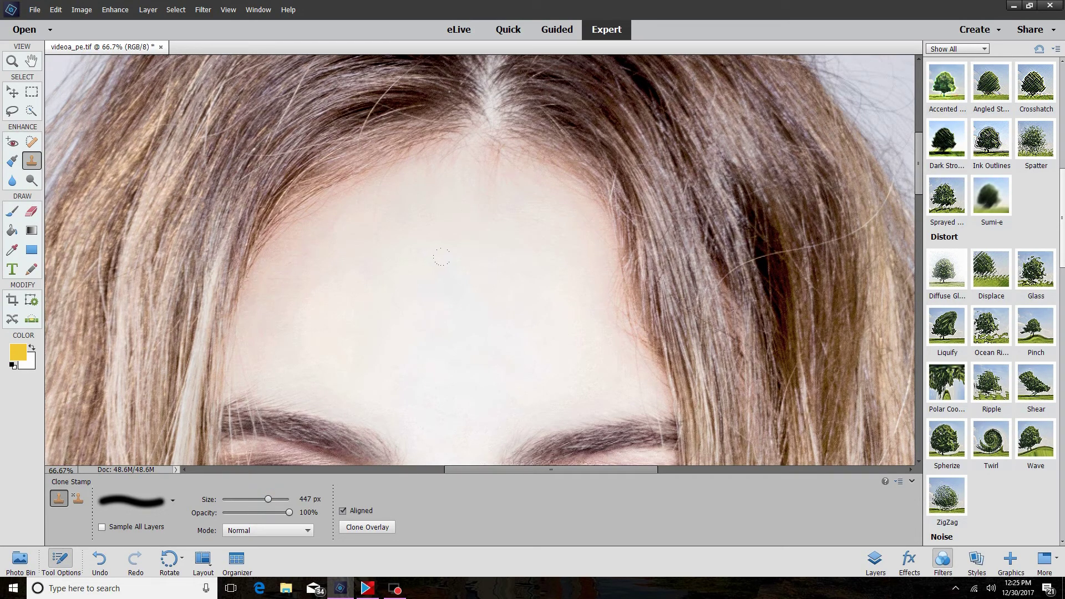
pyautogui.click(265, 500)
pyautogui.keyDown('alt'); pyautogui.click(600, 347); pyautogui.keyUp('alt')
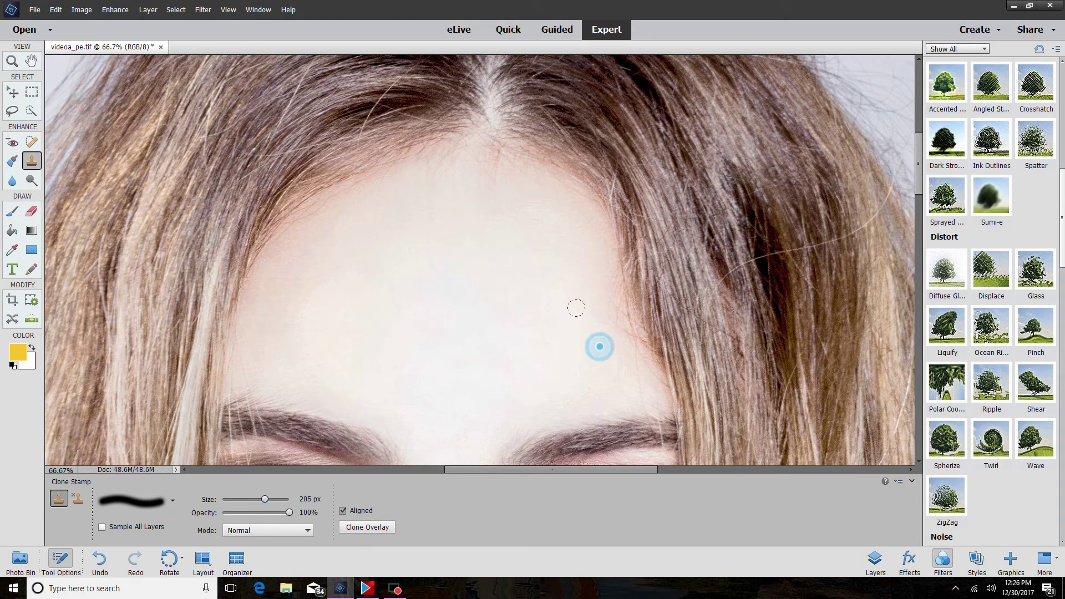
pyautogui.keyDown('alt'); pyautogui.click(557, 236); pyautogui.keyUp('alt')
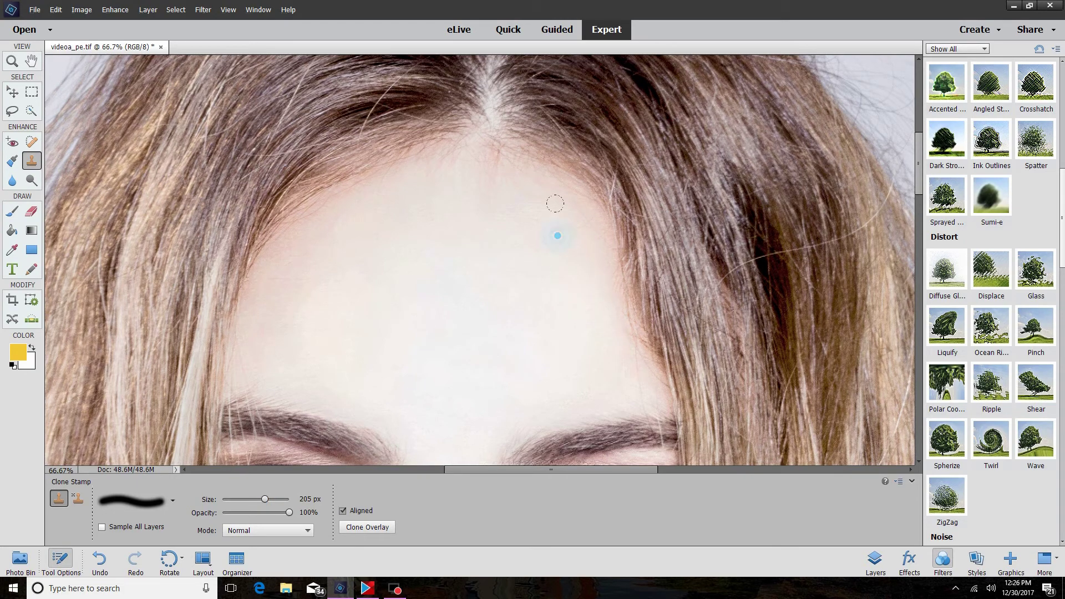
pyautogui.click(516, 224)
pyautogui.click(505, 194)
pyautogui.click(525, 220)
pyautogui.click(509, 189)
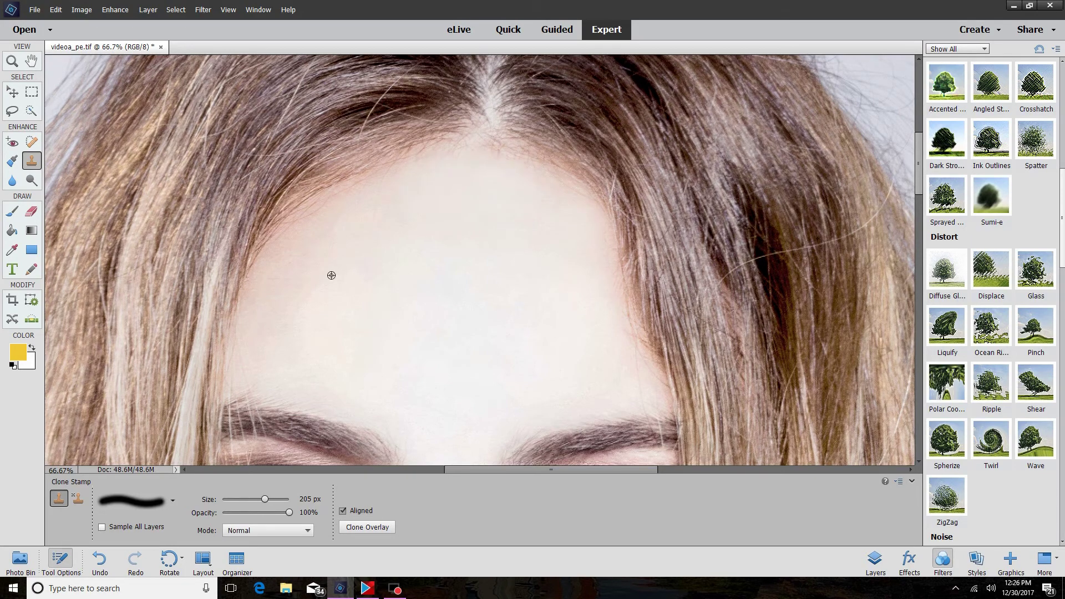
# - Clone smooth skin over the reddish area of the forehead below the left hairline
pyautogui.click(313, 269)
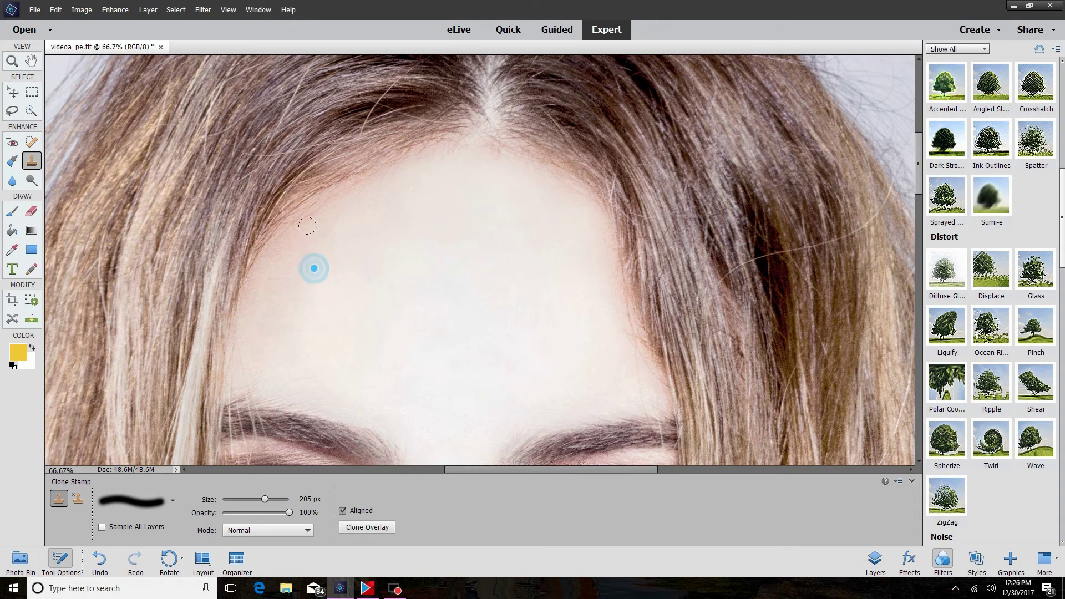
pyautogui.click(342, 229)
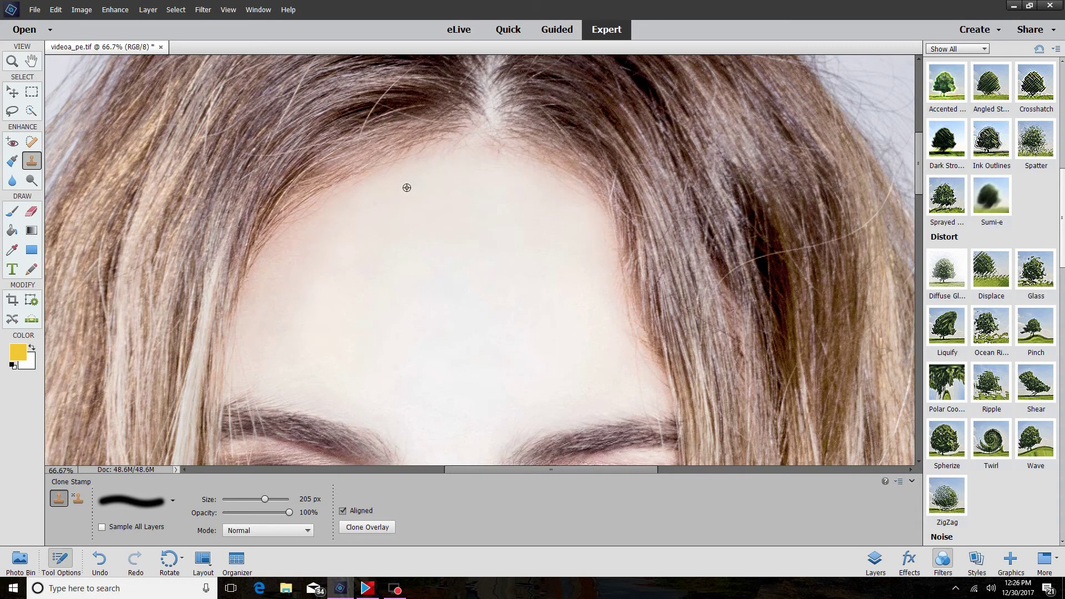
pyautogui.click(378, 208)
pyautogui.click(399, 191)
# - Clone darker hair from beside the parting down along the left hairline to cover the sparse, reddish edge
pyautogui.scroll(4, 428, 238)
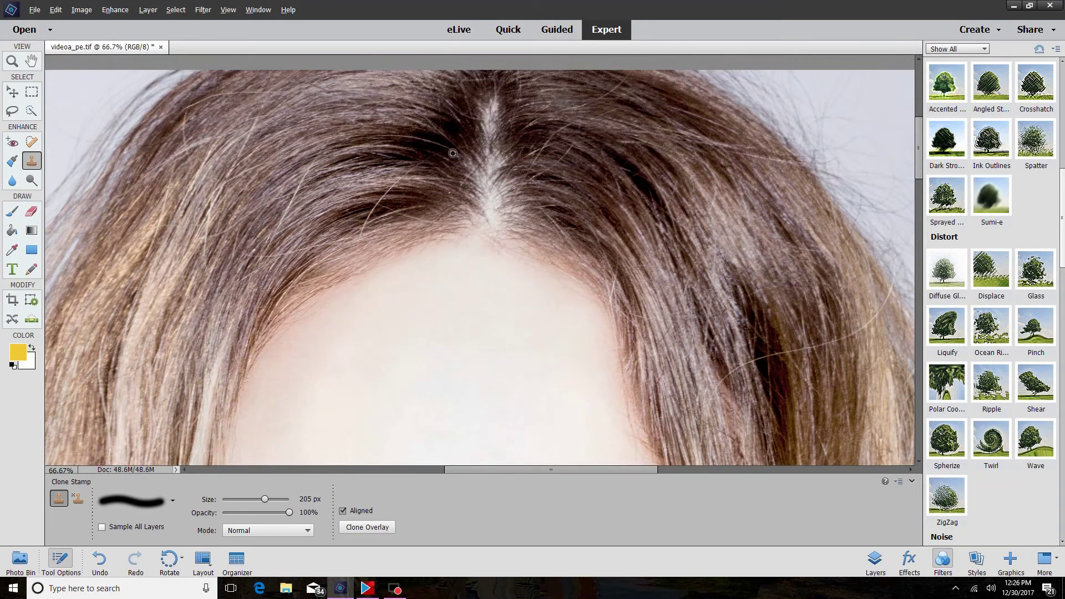
pyautogui.keyDown('alt'); pyautogui.click(461, 154); pyautogui.keyUp('alt')
pyautogui.moveTo(457, 176)
pyautogui.mouseDown()
pyautogui.moveTo(284, 248)
pyautogui.moveTo(212, 322)
pyautogui.moveTo(228, 345)
pyautogui.mouseUp()
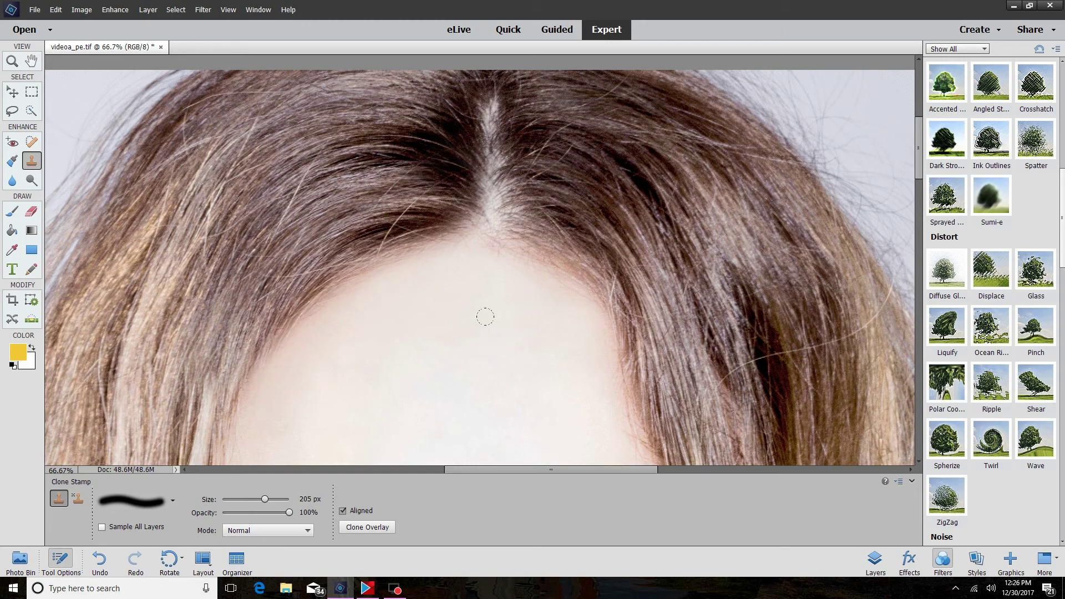
# - Remove the light stray hairs above the left hairline with the Spot Healing Brush
pyautogui.click(32, 142)
pyautogui.moveTo(383, 250); pyautogui.dragTo(447, 178)
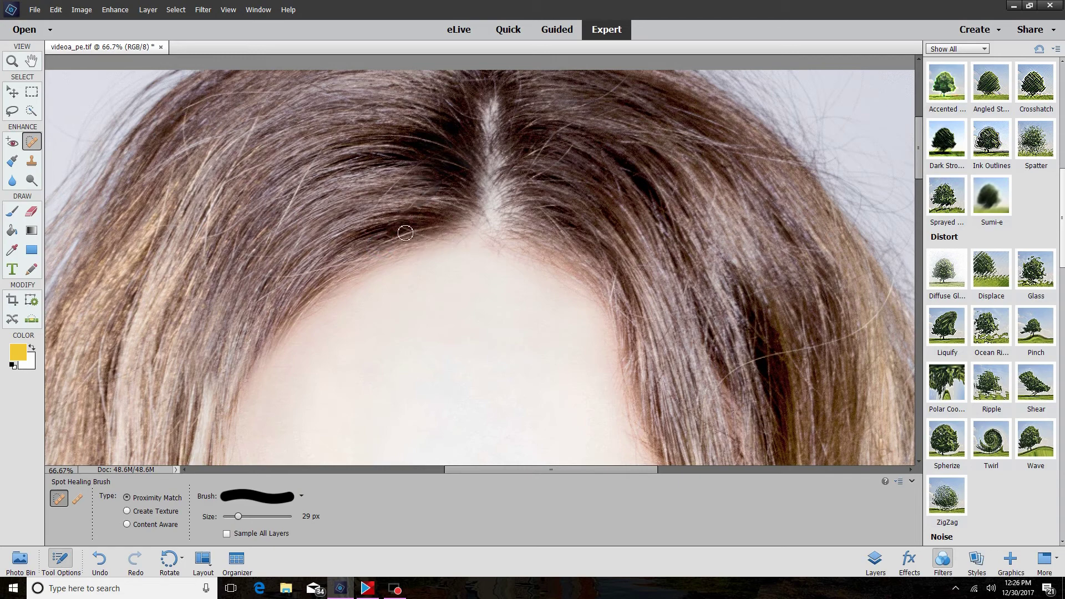
pyautogui.click(417, 209)
pyautogui.moveTo(285, 276); pyautogui.dragTo(452, 226)
pyautogui.moveTo(394, 242); pyautogui.dragTo(388, 241)
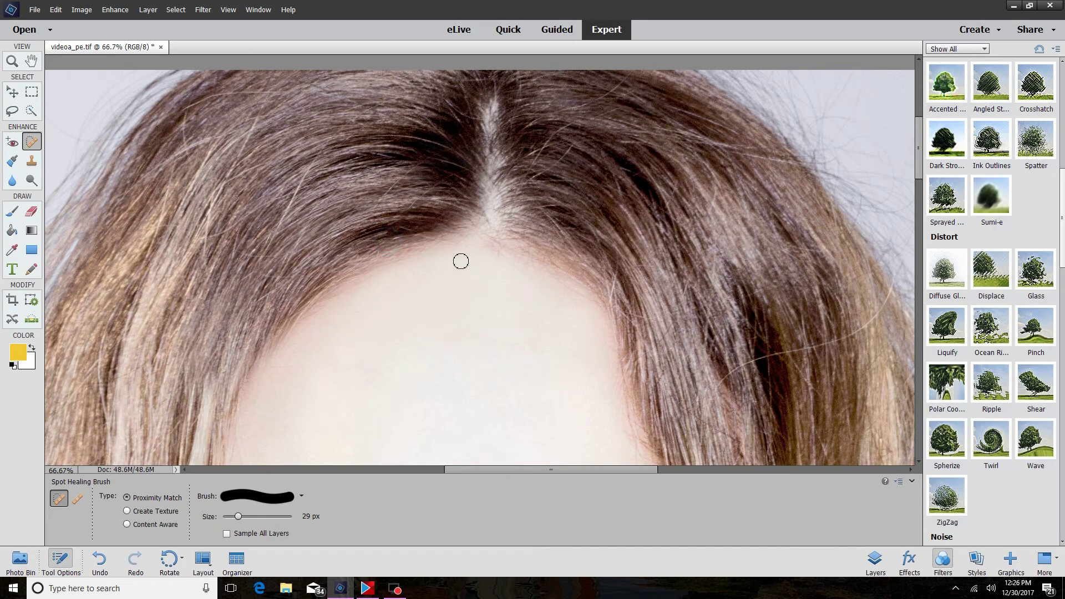
# - Heal the stray hairs and faint spots in the light background at the portrait's upper left with the Spot Healing Brush
pyautogui.moveTo(495, 472); pyautogui.dragTo(395, 472)
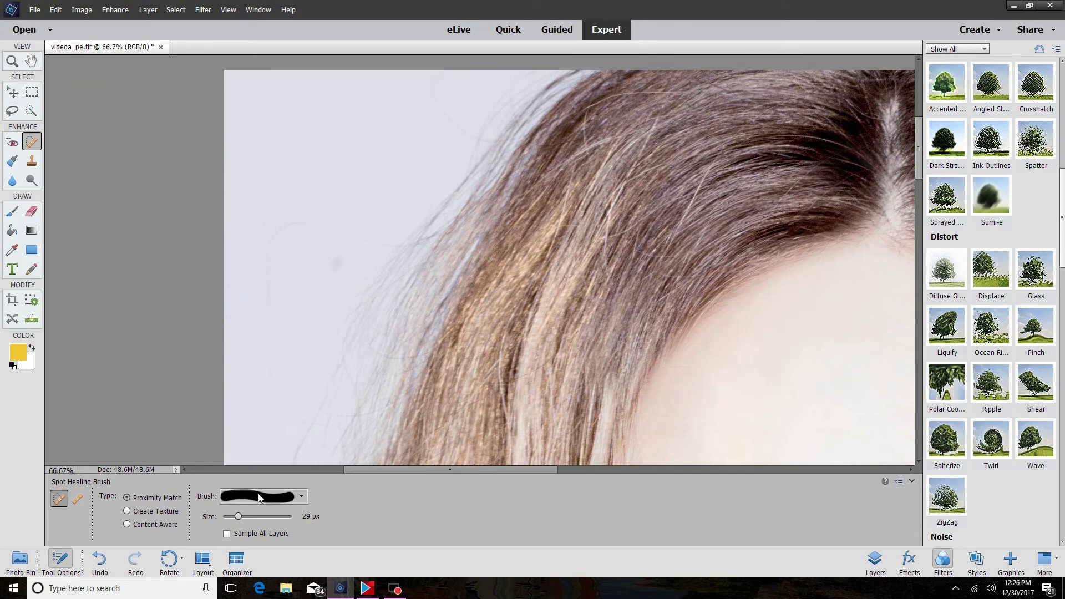
pyautogui.click(32, 162)
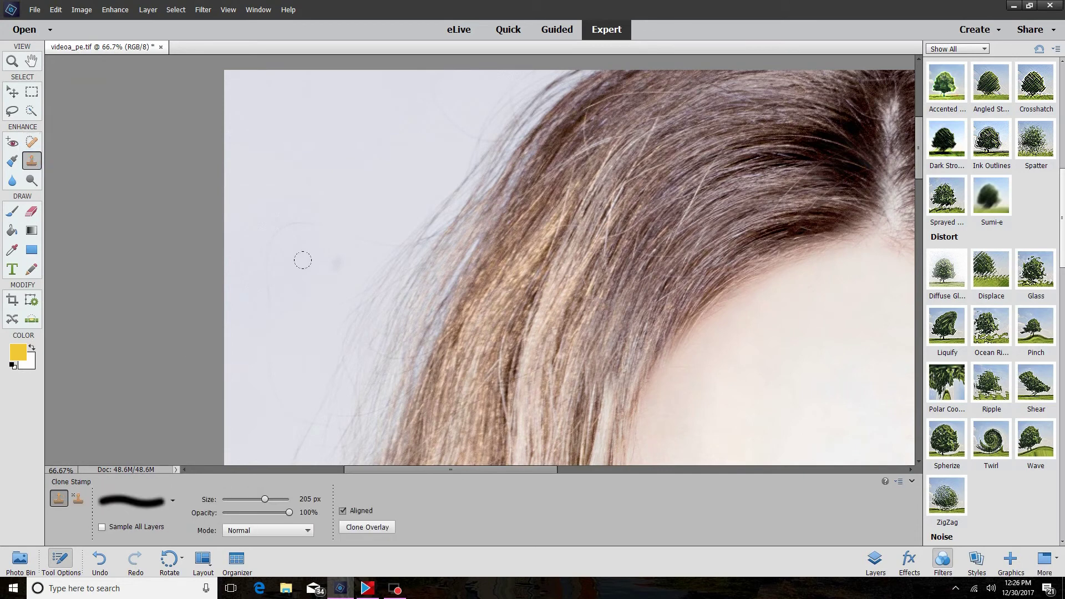
pyautogui.click(33, 145)
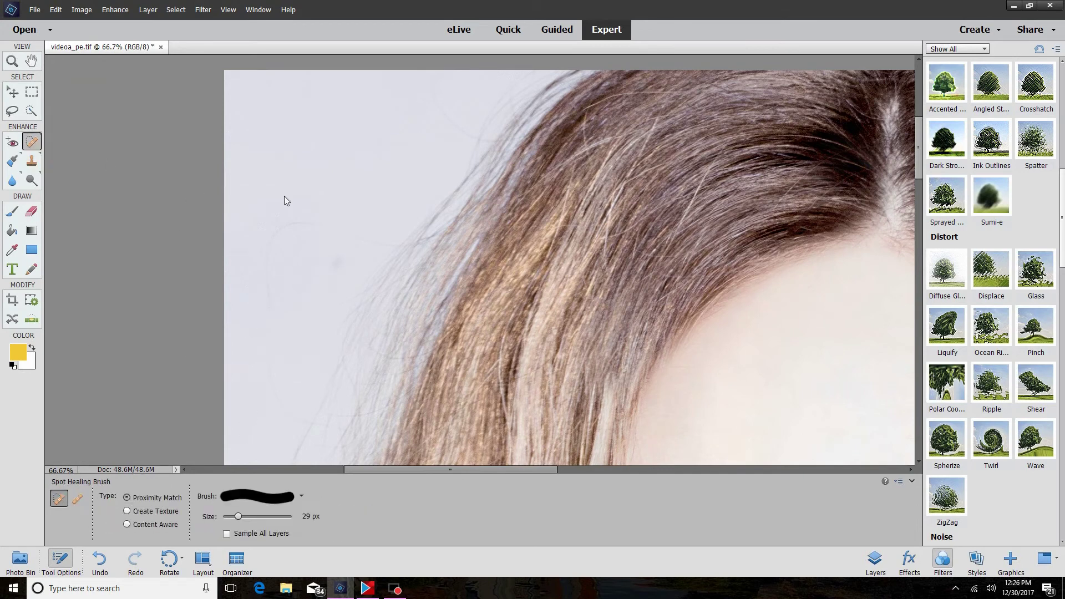
pyautogui.moveTo(274, 321)
pyautogui.mouseDown()
pyautogui.moveTo(271, 242)
pyautogui.moveTo(318, 220)
pyautogui.moveTo(377, 245)
pyautogui.moveTo(395, 228)
pyautogui.mouseUp()
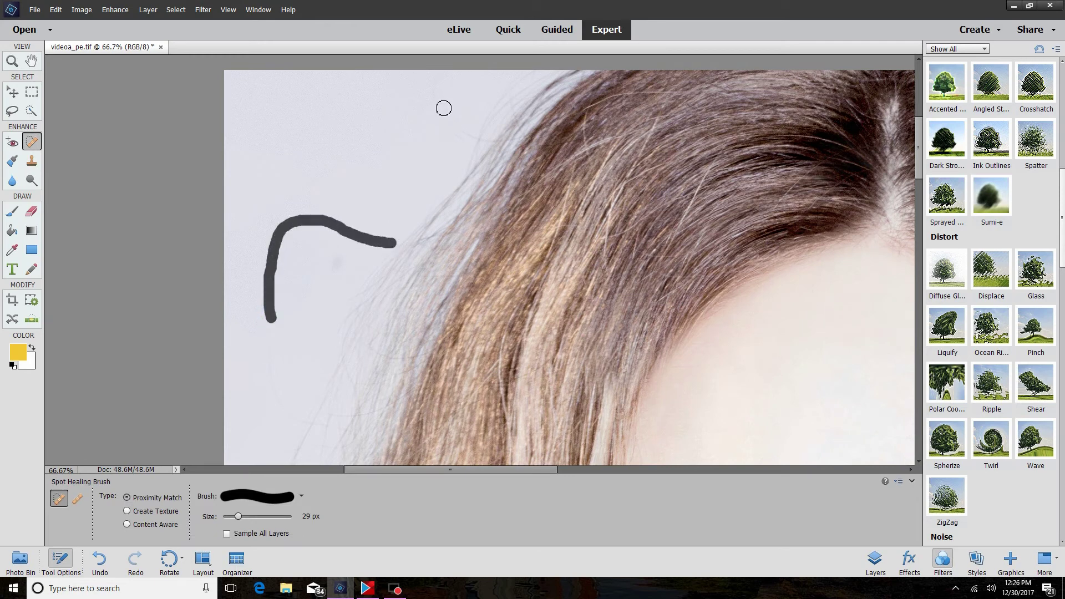
pyautogui.moveTo(441, 104); pyautogui.dragTo(473, 138)
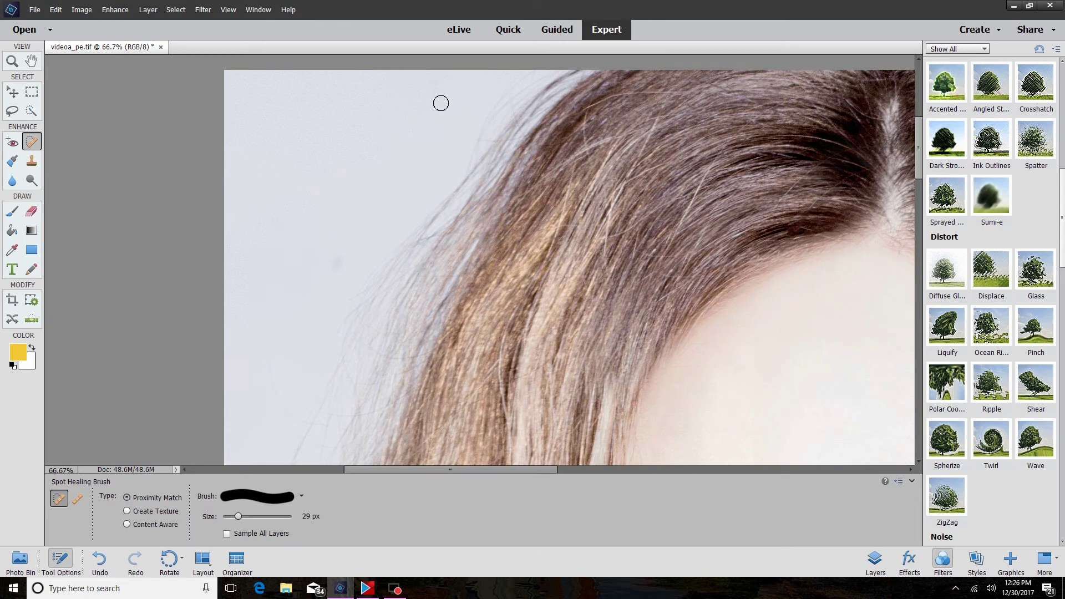
pyautogui.moveTo(441, 104)
pyautogui.mouseDown()
pyautogui.moveTo(437, 95)
pyautogui.moveTo(476, 137)
pyautogui.moveTo(423, 103)
pyautogui.mouseUp()
pyautogui.moveTo(348, 257)
pyautogui.mouseDown()
pyautogui.moveTo(335, 267)
pyautogui.moveTo(351, 252)
pyautogui.mouseUp()
pyautogui.moveTo(271, 351)
pyautogui.mouseDown()
pyautogui.moveTo(280, 403)
pyautogui.moveTo(309, 423)
pyautogui.mouseUp()
pyautogui.scroll(-3, 352, 376)
pyautogui.scroll(4, 351, 376)
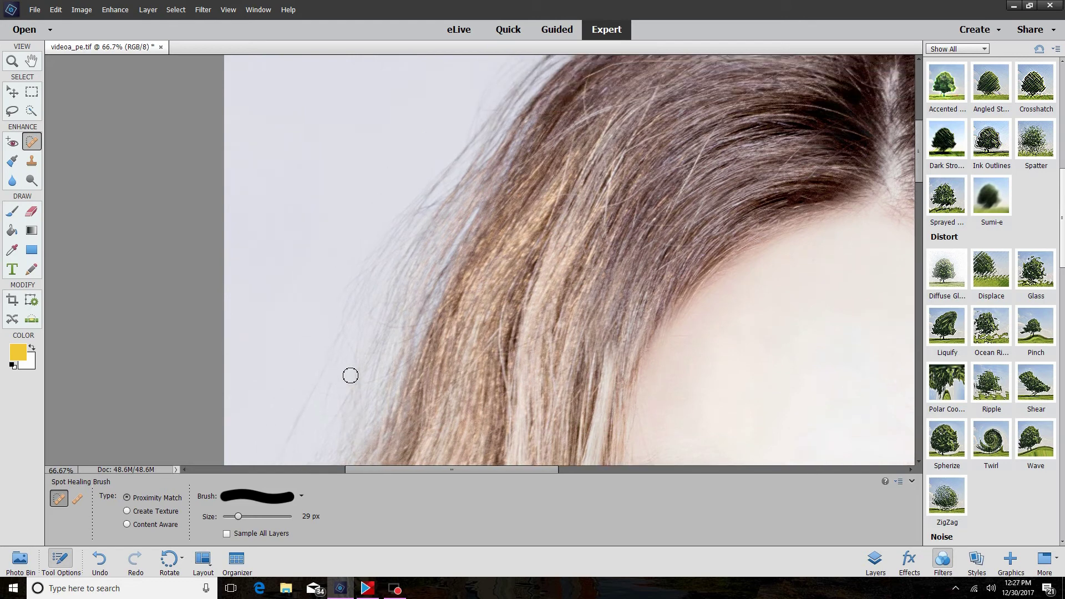
# - Clone the light background over the flyaway hairs along the outer left edge of the hair
pyautogui.click(30, 162)
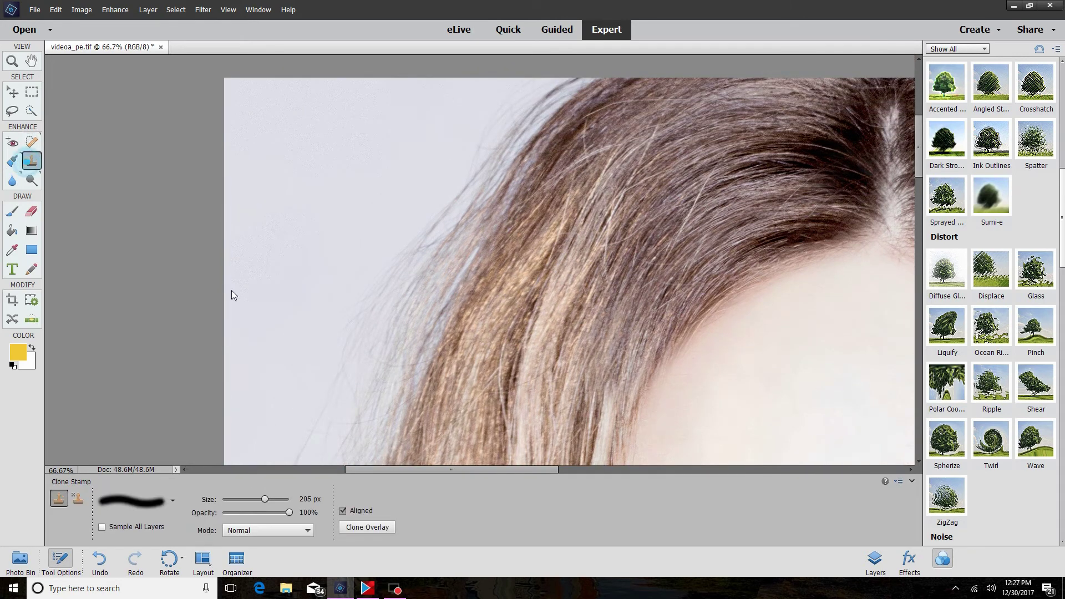
pyautogui.keyDown('alt'); pyautogui.click(267, 369); pyautogui.keyUp('alt')
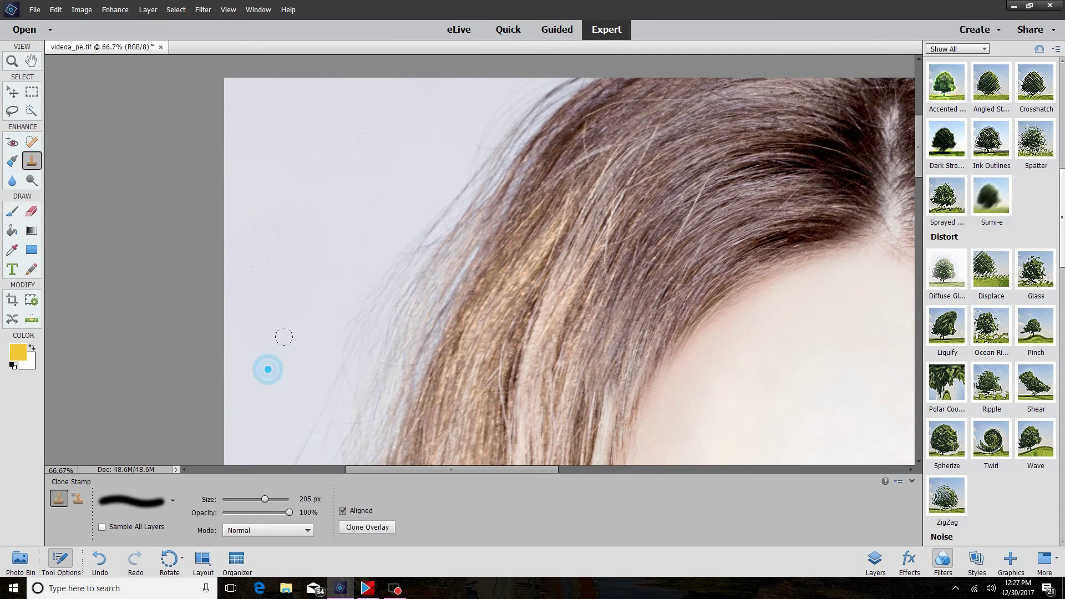
pyautogui.moveTo(319, 359); pyautogui.dragTo(338, 323)
pyautogui.keyDown('alt'); pyautogui.click(320, 250); pyautogui.keyUp('alt')
pyautogui.moveTo(406, 188)
pyautogui.mouseDown()
pyautogui.moveTo(393, 165)
pyautogui.moveTo(472, 83)
pyautogui.mouseUp()
pyautogui.keyDown('alt'); pyautogui.click(393, 139); pyautogui.keyUp('alt')
pyautogui.moveTo(394, 166); pyautogui.dragTo(417, 133)
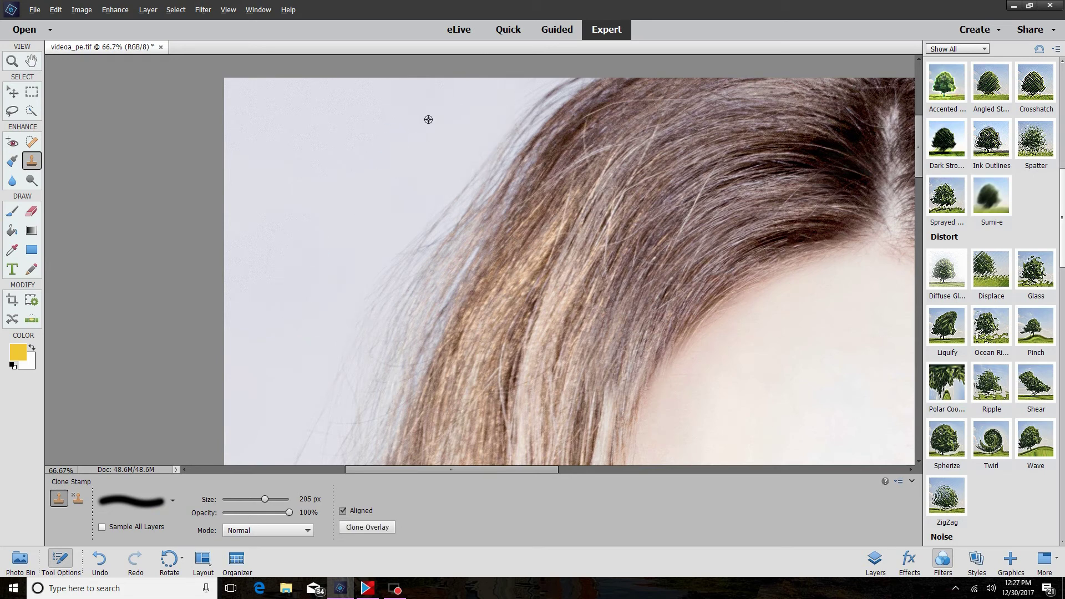
# - Clone background over the remaining flyaways at the hair's upper-left edge and heal the long light stray hair across the right side
pyautogui.keyDown('alt'); pyautogui.click(466, 96); pyautogui.keyUp('alt')
pyautogui.moveTo(480, 92); pyautogui.dragTo(504, 53)
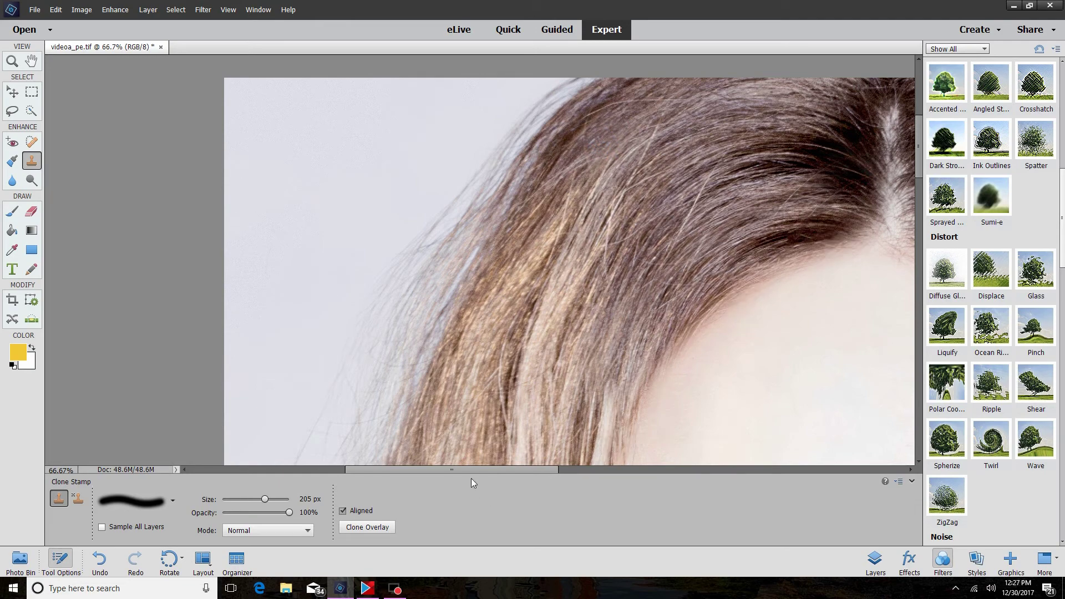
pyautogui.moveTo(472, 470); pyautogui.dragTo(654, 472)
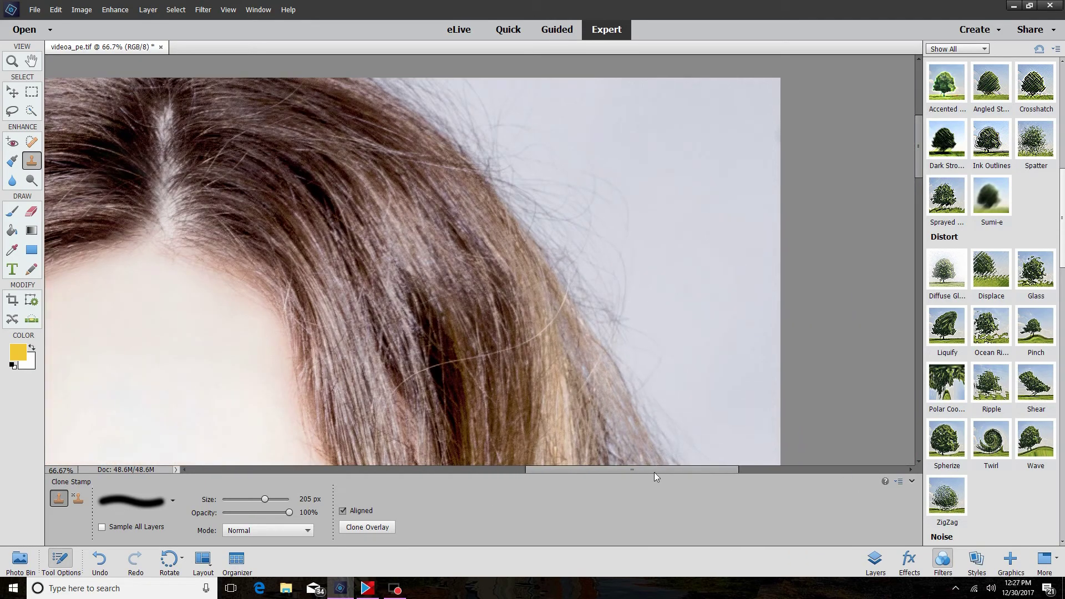
pyautogui.click(31, 141)
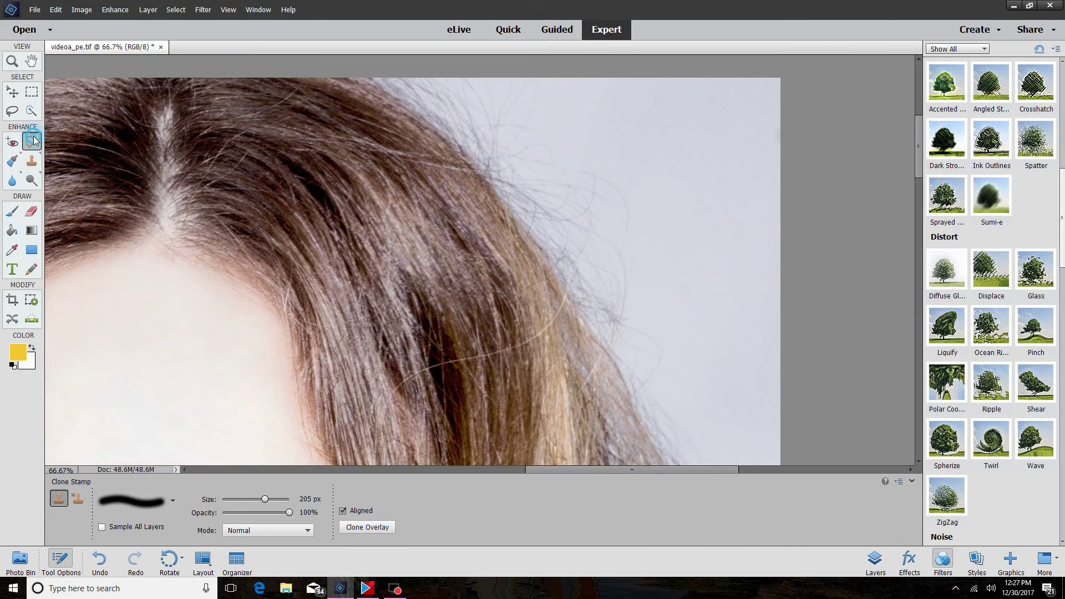
pyautogui.moveTo(393, 408)
pyautogui.mouseDown()
pyautogui.moveTo(452, 364)
pyautogui.moveTo(490, 362)
pyautogui.moveTo(536, 335)
pyautogui.moveTo(566, 298)
pyautogui.mouseUp()
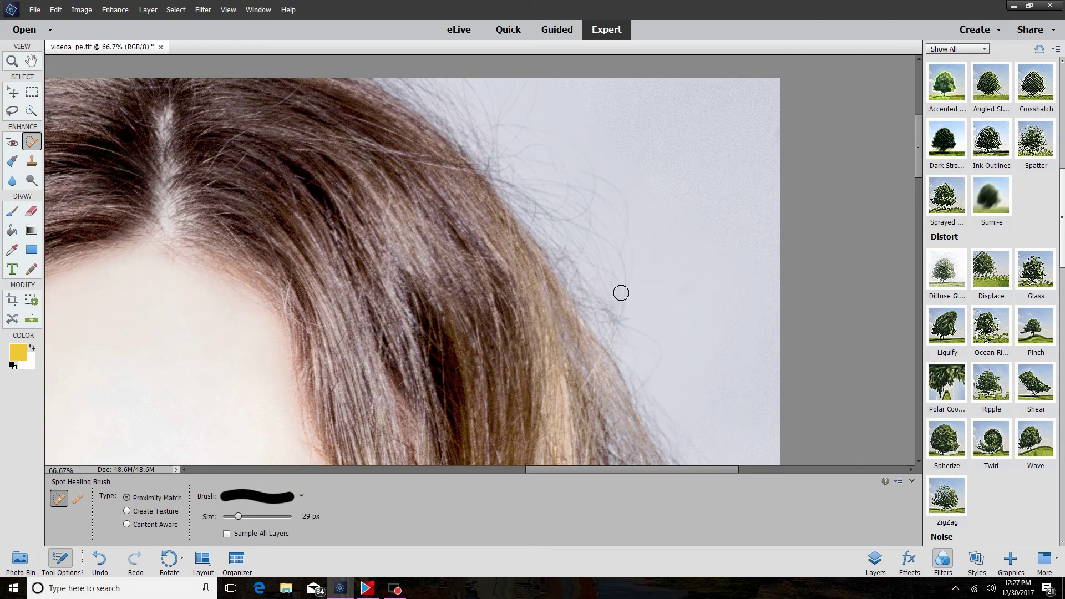
# - Clone the light background over the curly flyaway hairs along the outer right edge of the hair with the Clone Stamp
pyautogui.scroll(-5, 715, 297)
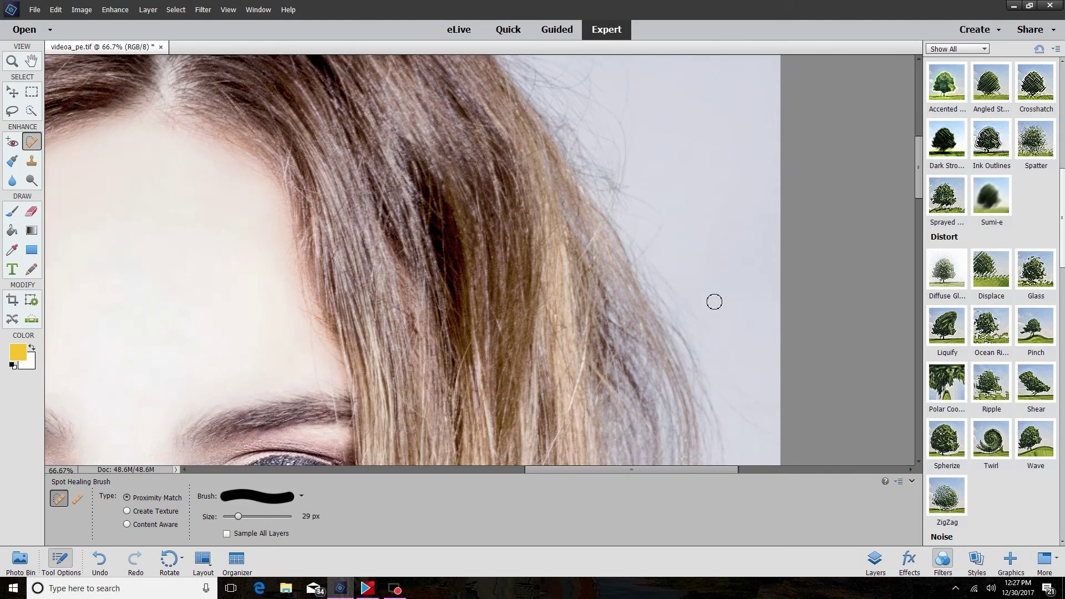
pyautogui.scroll(-2, 714, 297)
pyautogui.scroll(2, 654, 314)
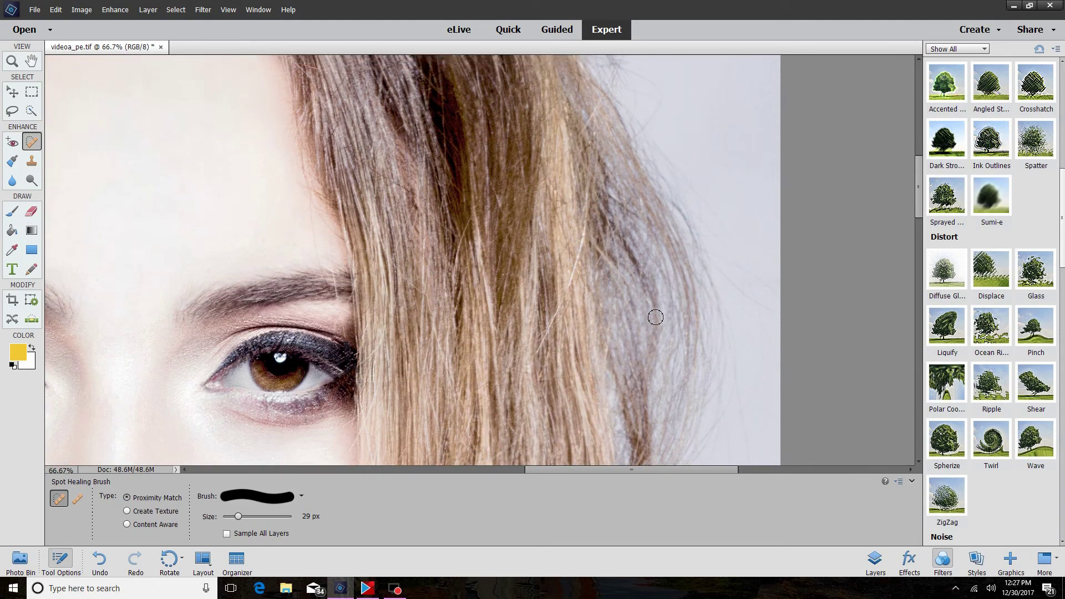
pyautogui.scroll(5, 670, 301)
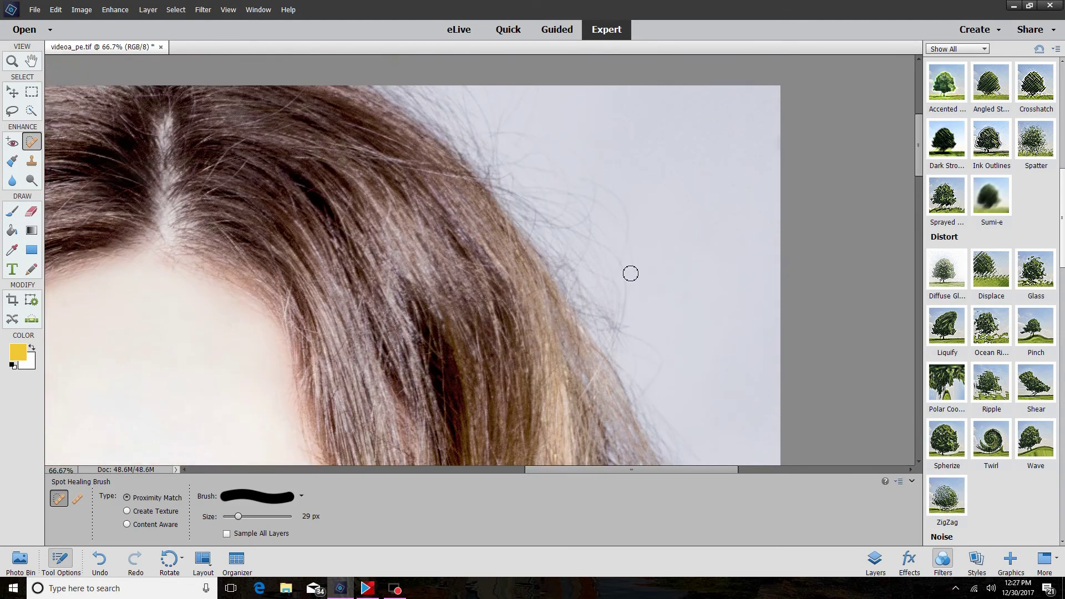
pyautogui.click(33, 160)
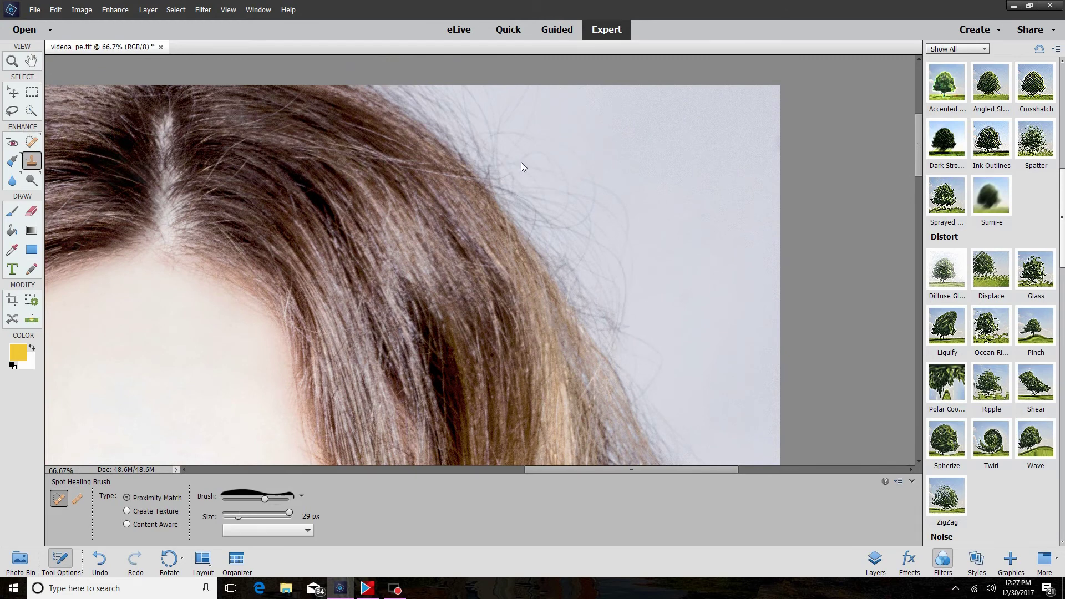
pyautogui.keyDown('alt'); pyautogui.click(702, 318); pyautogui.keyUp('alt')
pyautogui.click(695, 307)
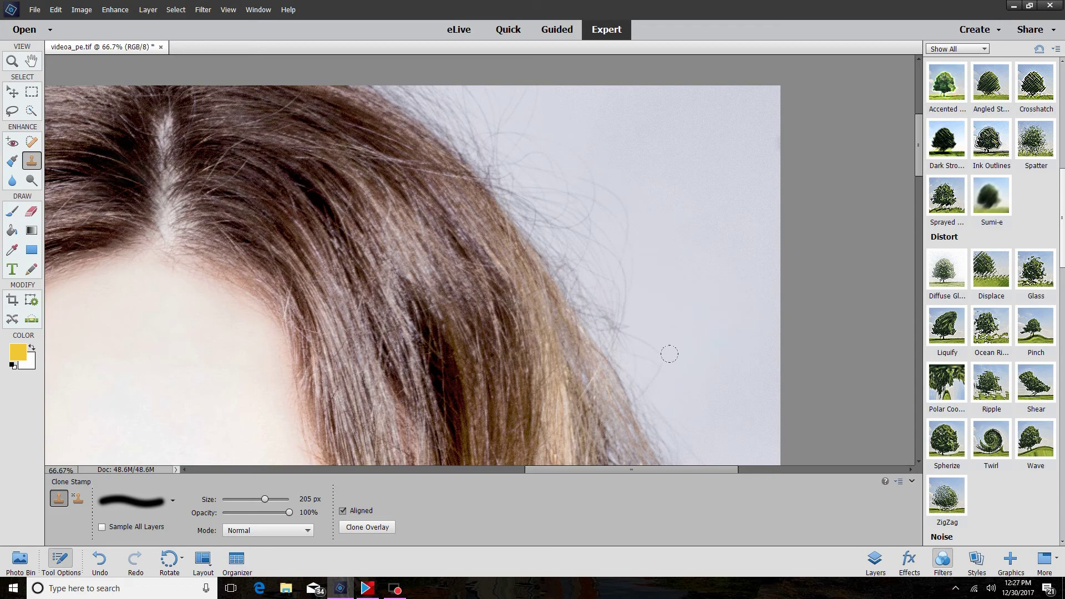
pyautogui.click(664, 358)
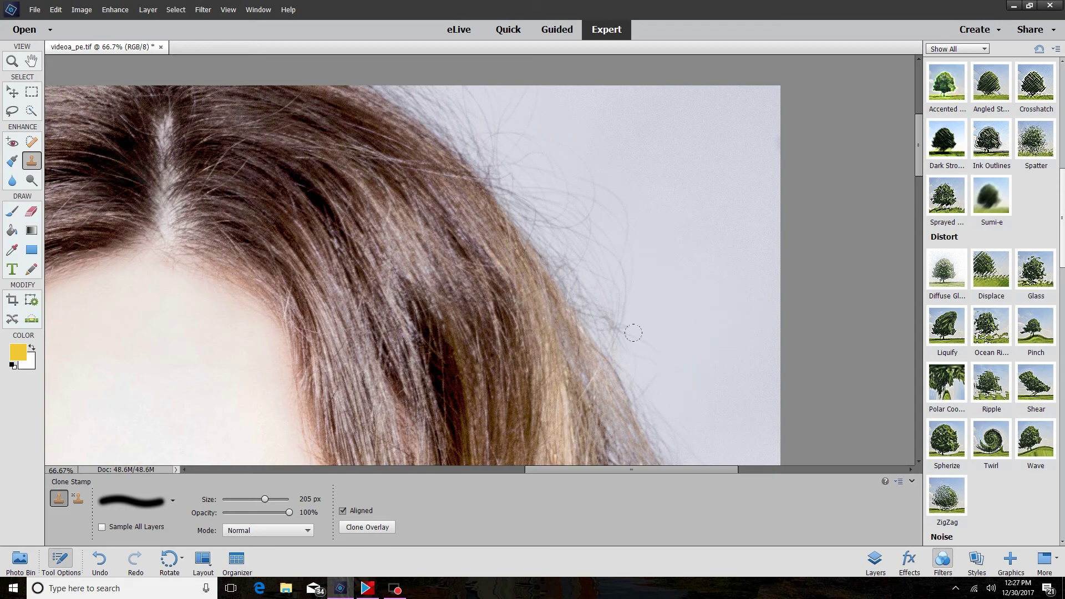
pyautogui.keyDown('alt'); pyautogui.click(680, 218); pyautogui.keyUp('alt')
pyautogui.moveTo(613, 255)
pyautogui.mouseDown()
pyautogui.moveTo(554, 141)
pyautogui.moveTo(520, 115)
pyautogui.moveTo(601, 183)
pyautogui.moveTo(485, 103)
pyautogui.mouseUp()
pyautogui.keyDown('alt'); pyautogui.click(601, 183); pyautogui.keyUp('alt')
pyautogui.keyDown('alt'); pyautogui.click(551, 114); pyautogui.keyUp('alt')
pyautogui.click(647, 161)
pyautogui.click(582, 122)
pyautogui.keyDown('alt'); pyautogui.click(662, 304); pyautogui.keyUp('alt')
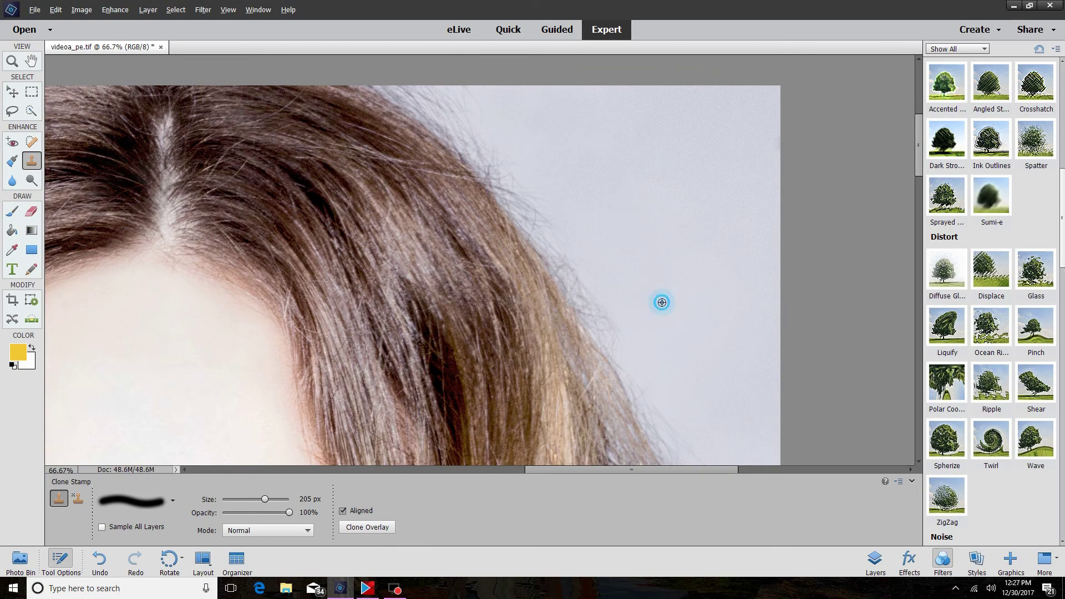
# - Try a background clone stroke beside the upper-right hair edge and undo it
pyautogui.click(571, 161)
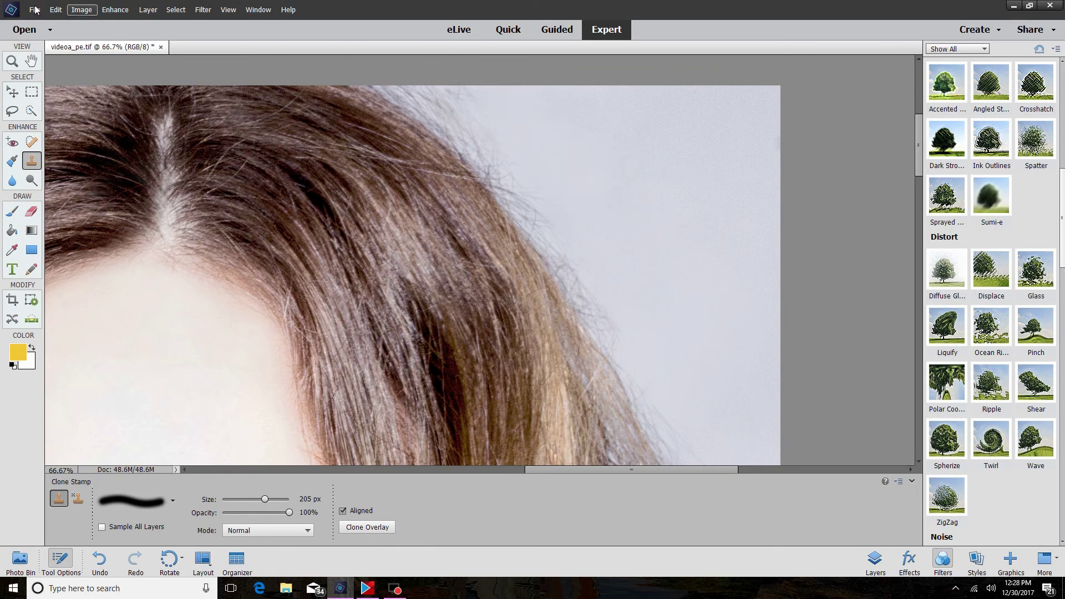
pyautogui.click(55, 10)
pyautogui.click(61, 22)
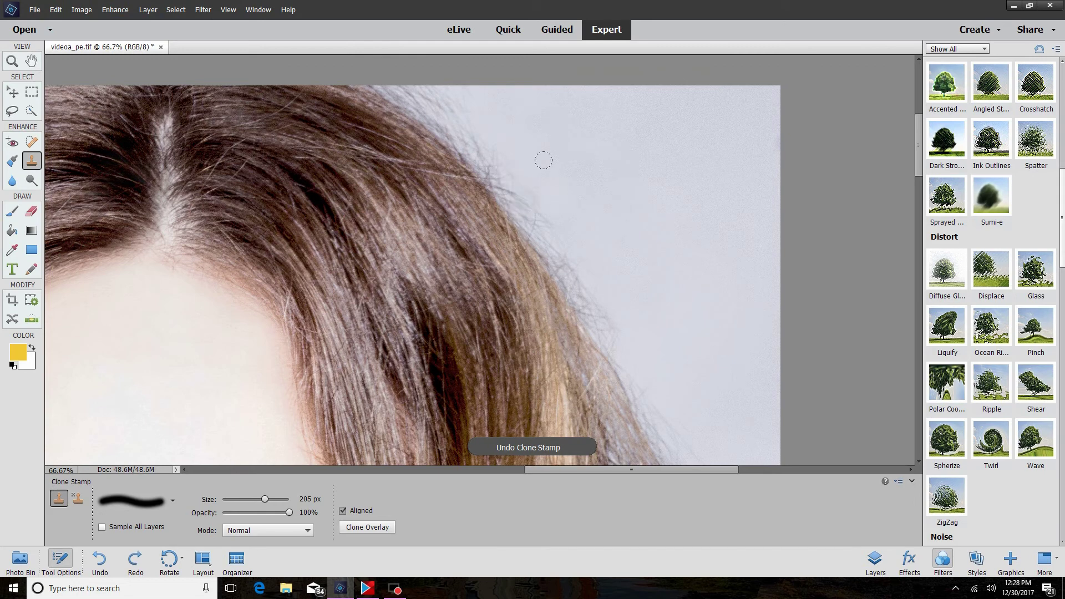
# - Clone background over the last upper-right flyaways and clone nearby hair along the right edge up to the crown for a smoother outline
pyautogui.click(564, 169)
pyautogui.click(491, 107)
pyautogui.keyDown('alt'); pyautogui.click(593, 351); pyautogui.keyUp('alt')
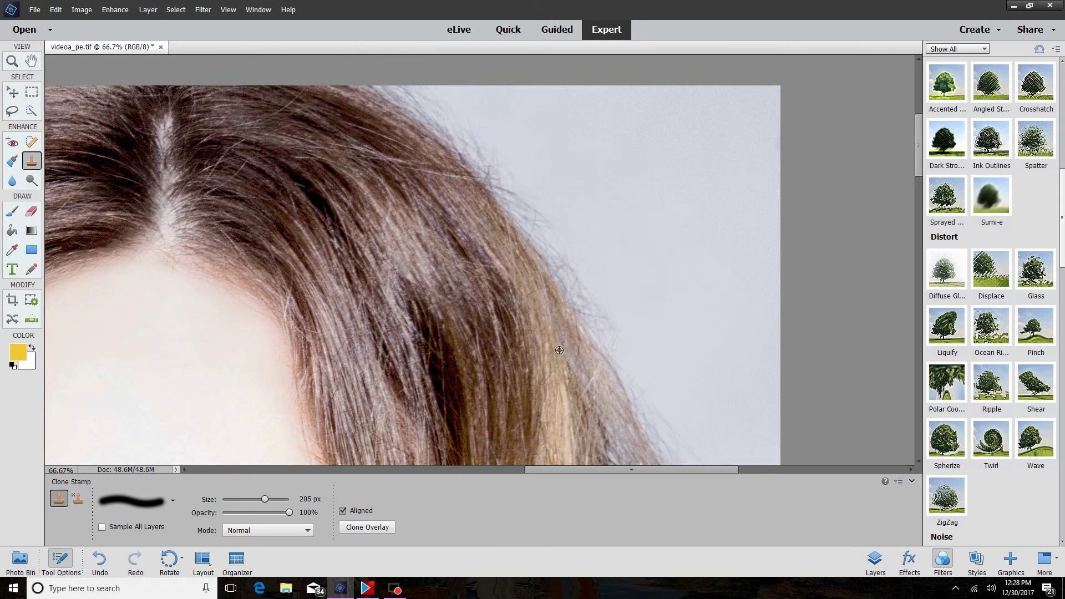
pyautogui.moveTo(557, 310)
pyautogui.mouseDown()
pyautogui.moveTo(417, 131)
pyautogui.moveTo(388, 105)
pyautogui.moveTo(316, 89)
pyautogui.mouseUp()
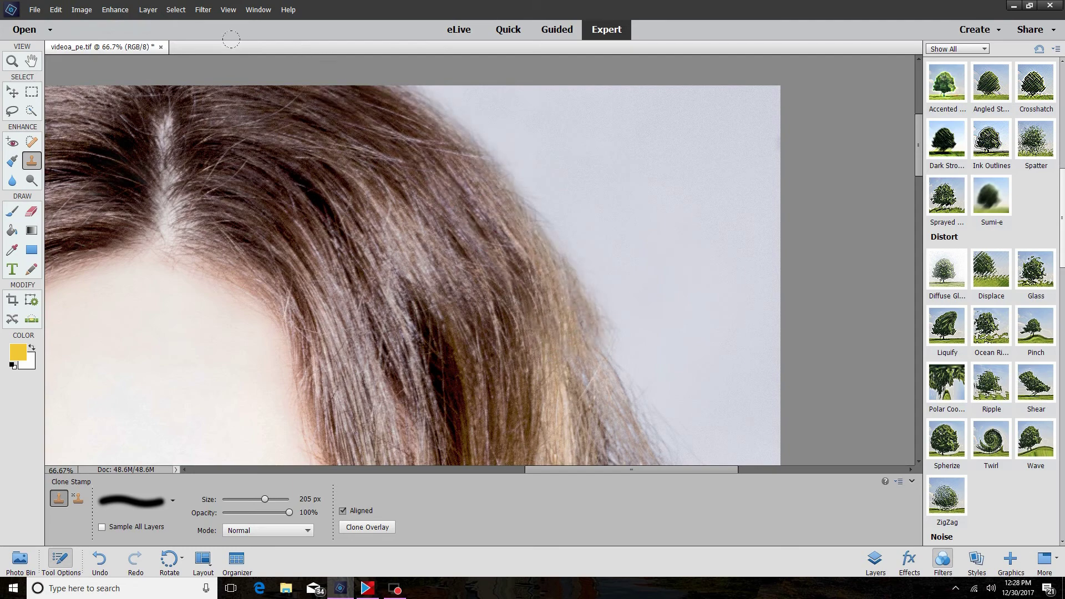
# - Try brightening the whole portrait with a Levels midtone value of 1.13 and undo the adjustment
pyautogui.scroll(1, 250, 89)
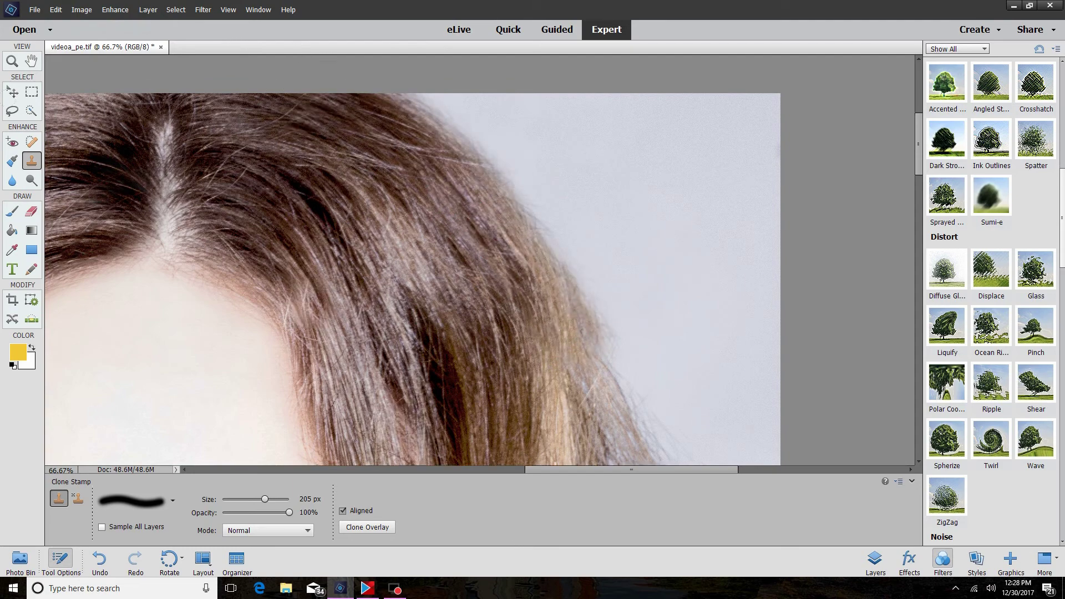
pyautogui.click(11, 62)
pyautogui.rightClick(349, 317)
pyautogui.click(378, 326)
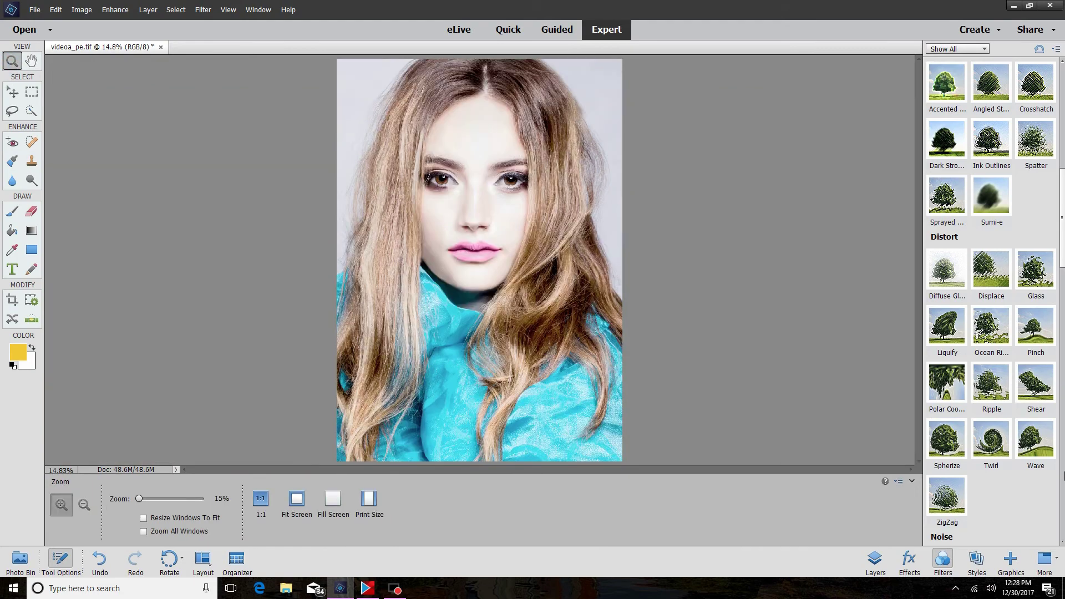
pyautogui.click(115, 10)
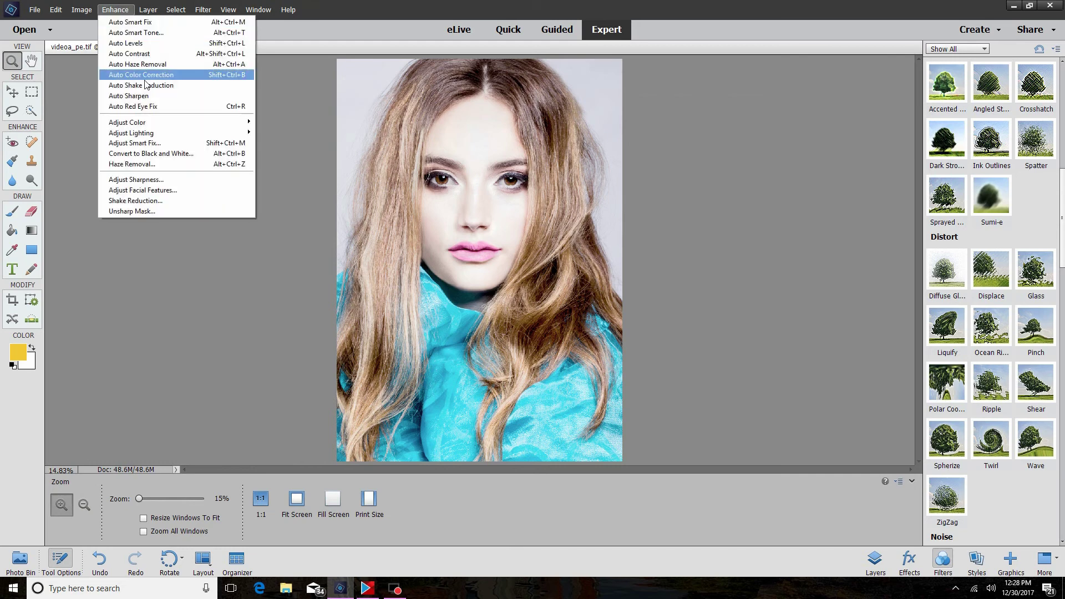
pyautogui.click(155, 132)
pyautogui.click(89, 153)
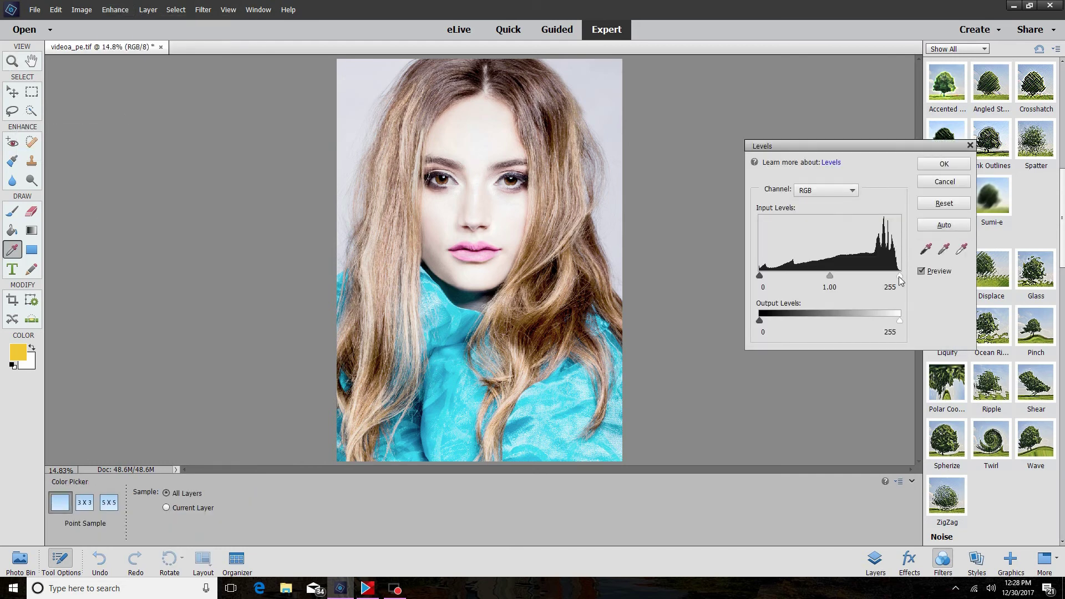
pyautogui.moveTo(830, 275); pyautogui.dragTo(824, 277)
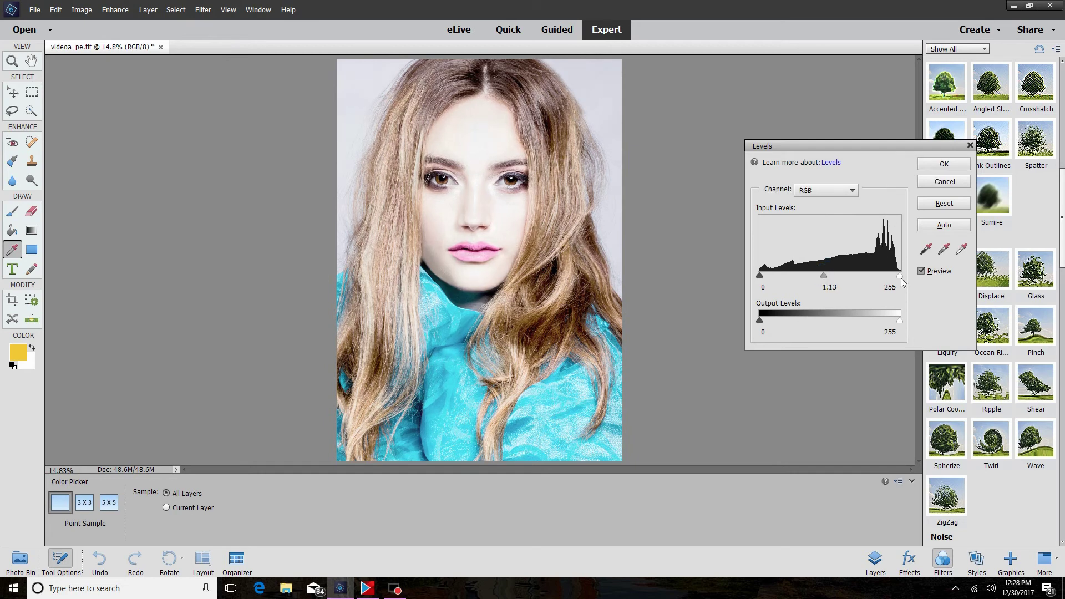
pyautogui.click(940, 165)
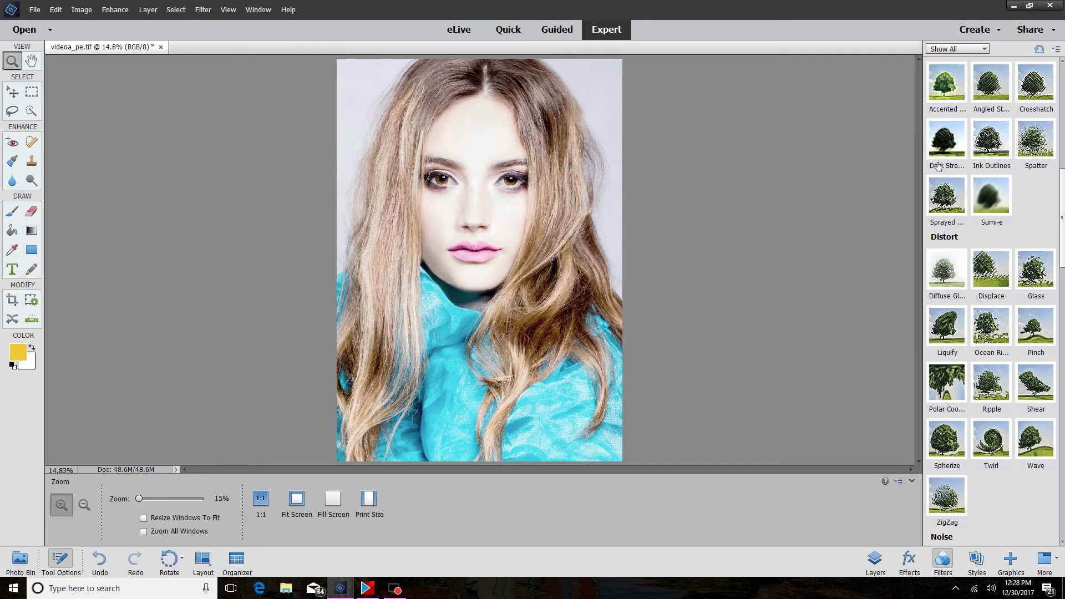
pyautogui.click(56, 9)
pyautogui.click(61, 22)
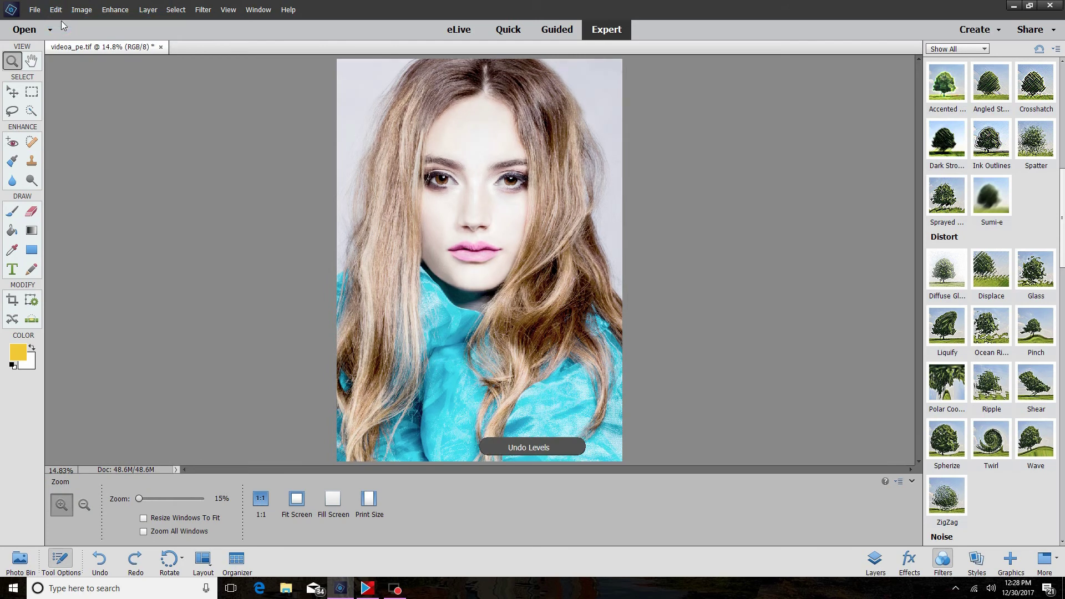
# - Brighten the portrait's highlights with Levels by setting the RGB white input level to 245
pyautogui.click(112, 11)
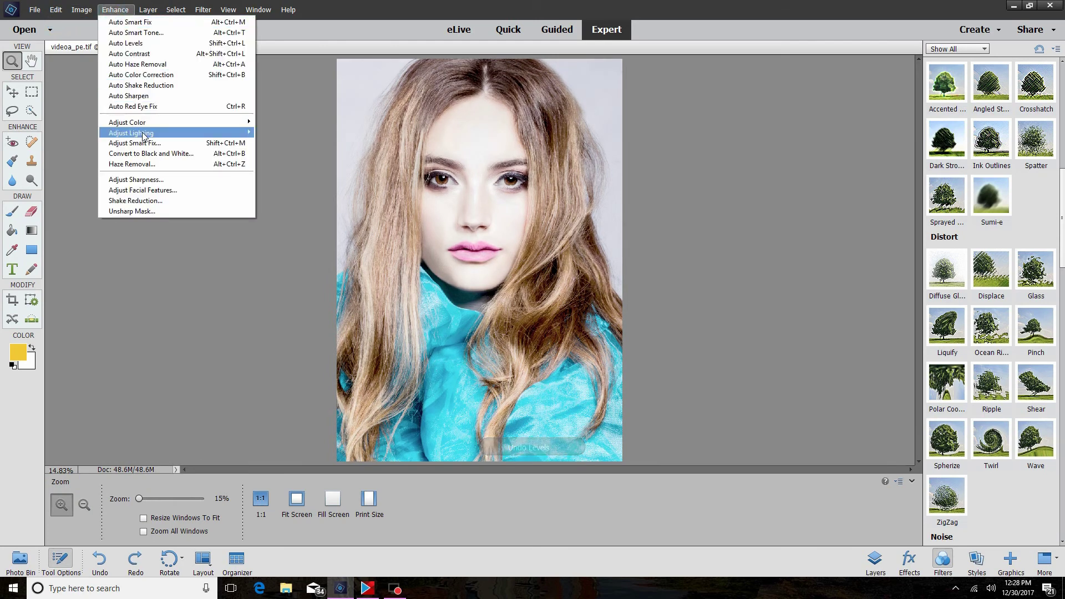
pyautogui.moveTo(139, 128)
pyautogui.click(70, 155)
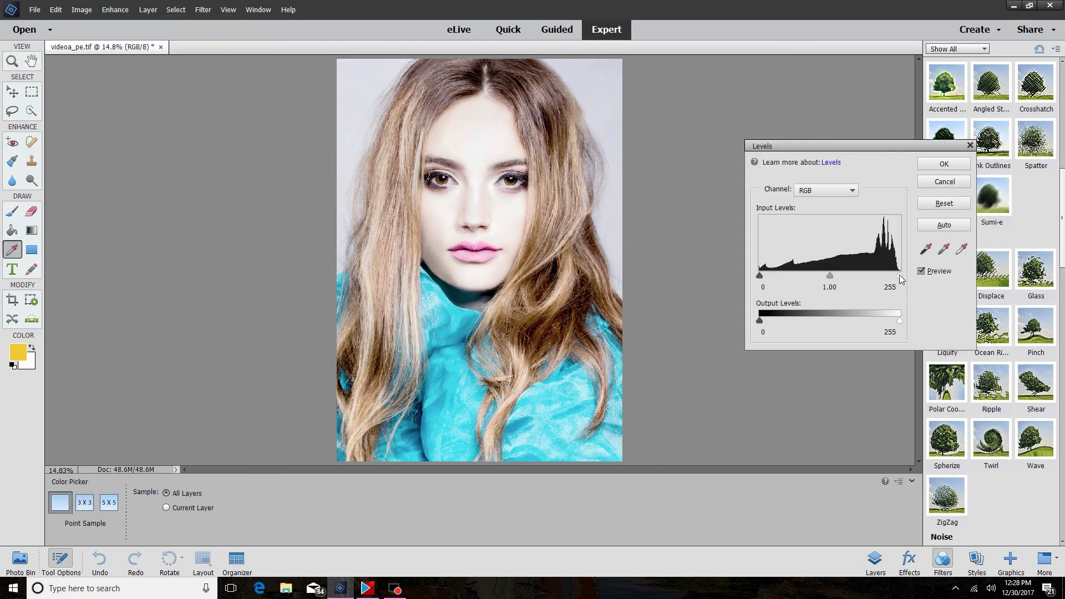
pyautogui.moveTo(900, 276); pyautogui.dragTo(897, 277)
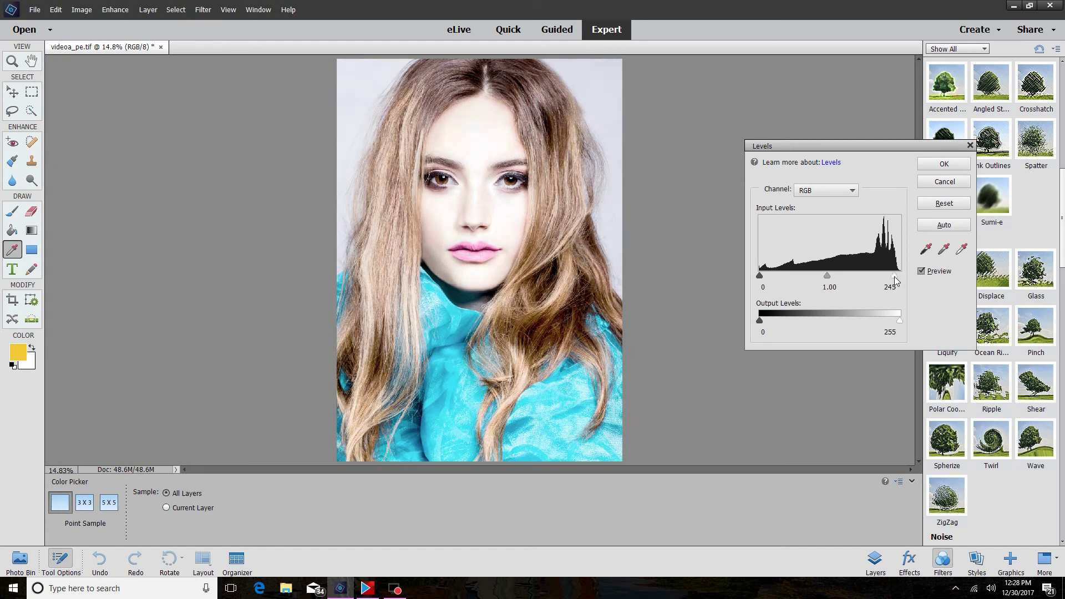
pyautogui.click(944, 164)
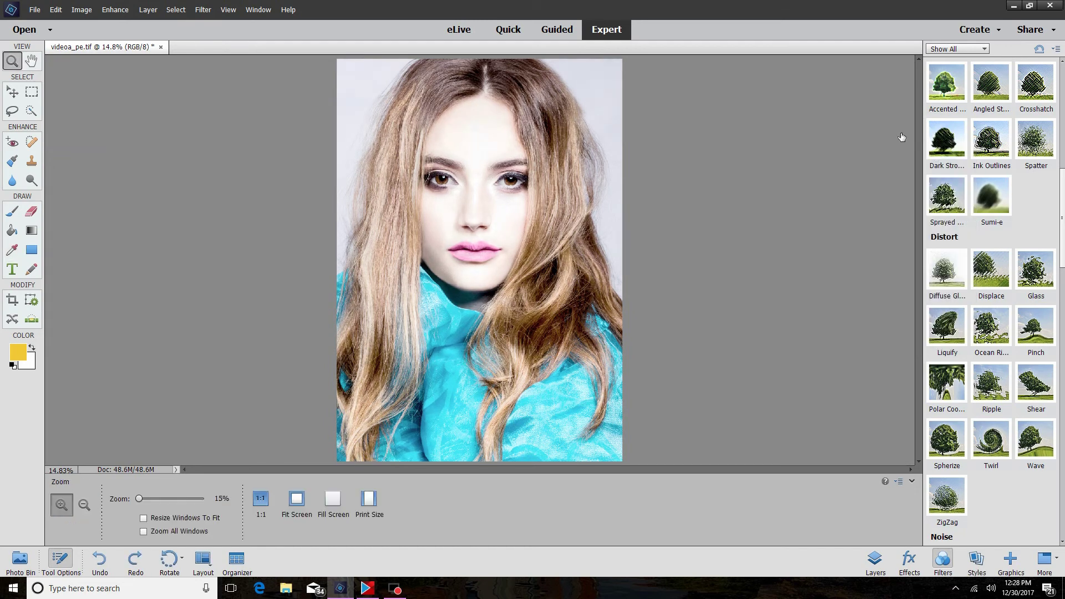
# - Try the Underwater Photo Filter on the portrait, switch to Cyan, and apply it with an adjusted density
pyautogui.click(203, 10)
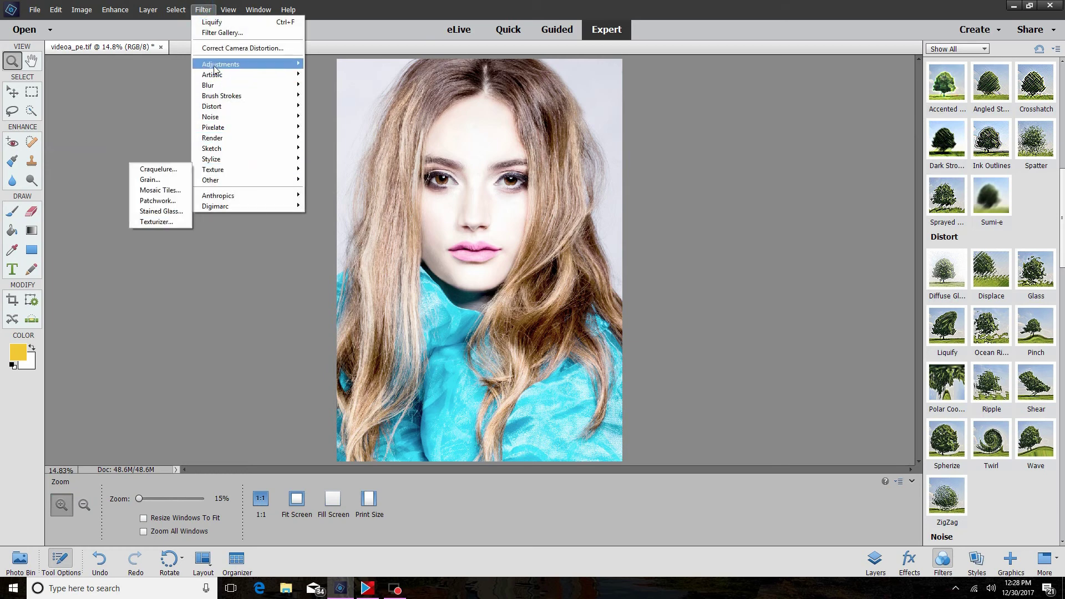
pyautogui.moveTo(222, 64)
pyautogui.click(157, 116)
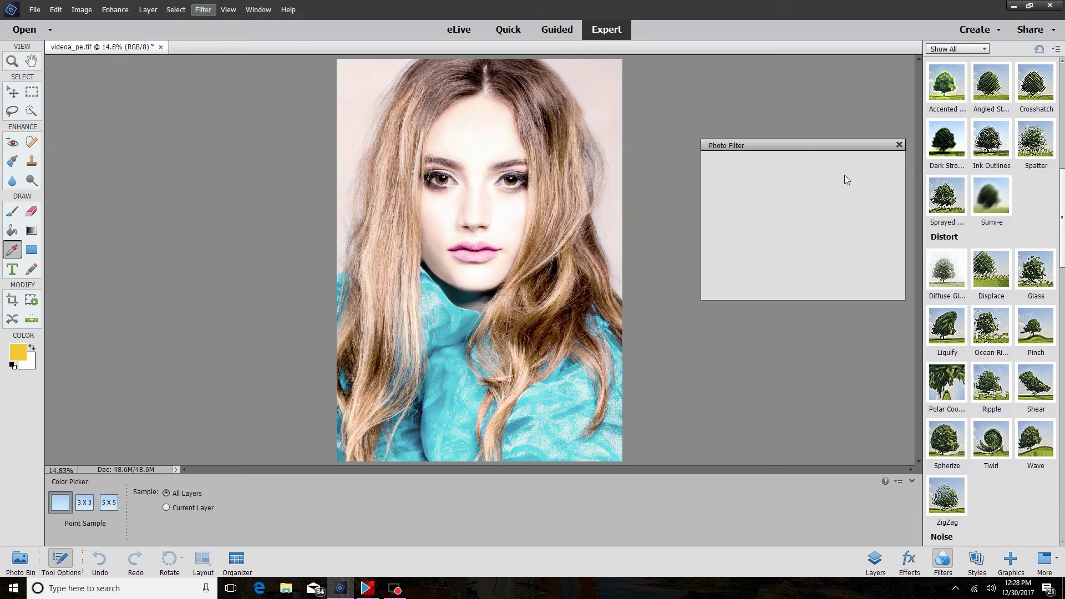
pyautogui.click(827, 201)
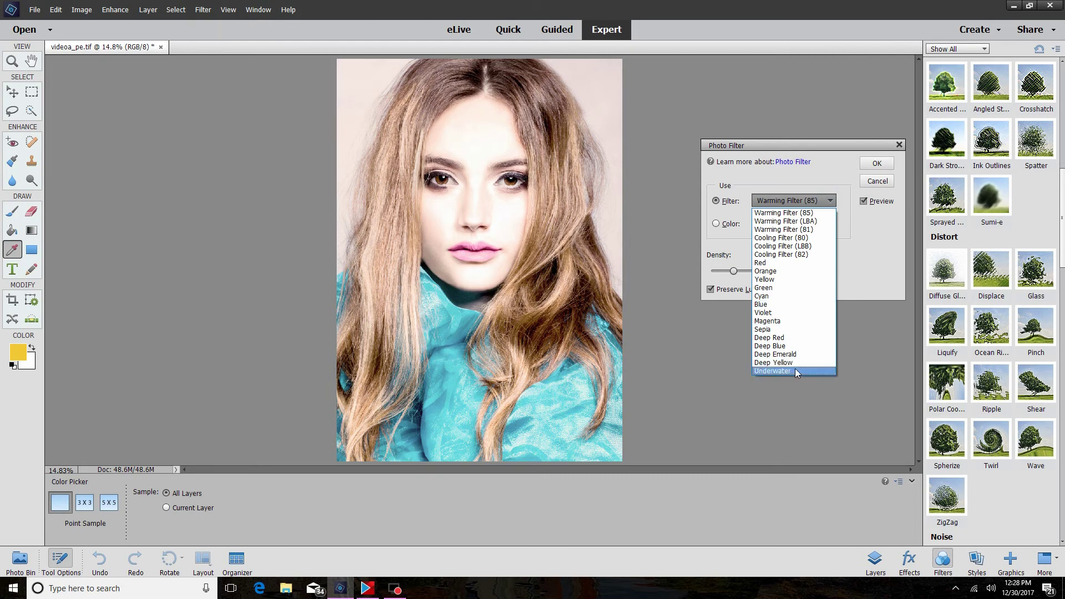
pyautogui.click(794, 370)
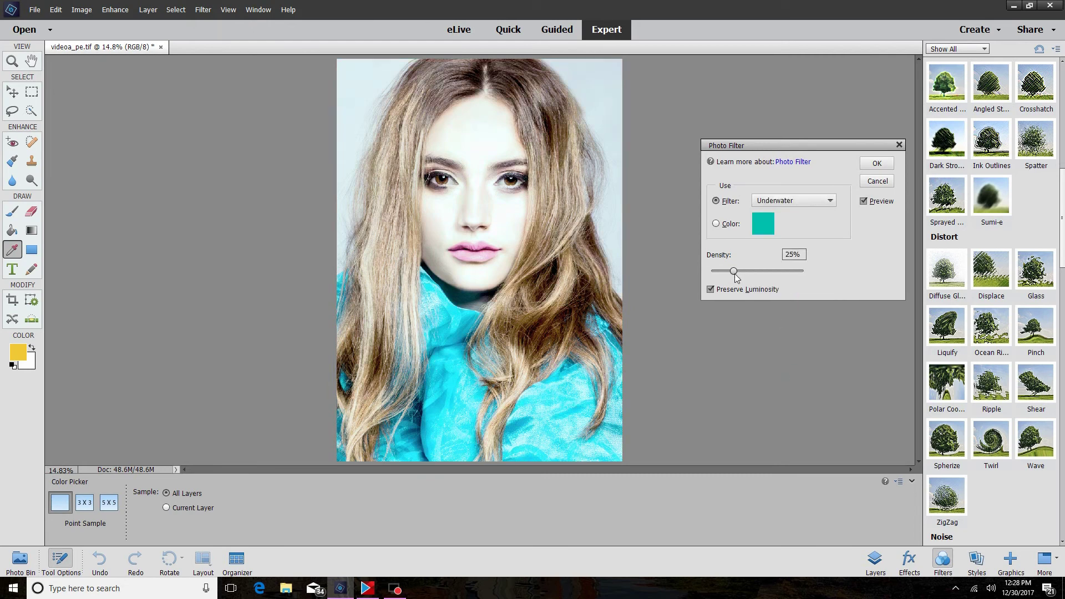
pyautogui.click(810, 201)
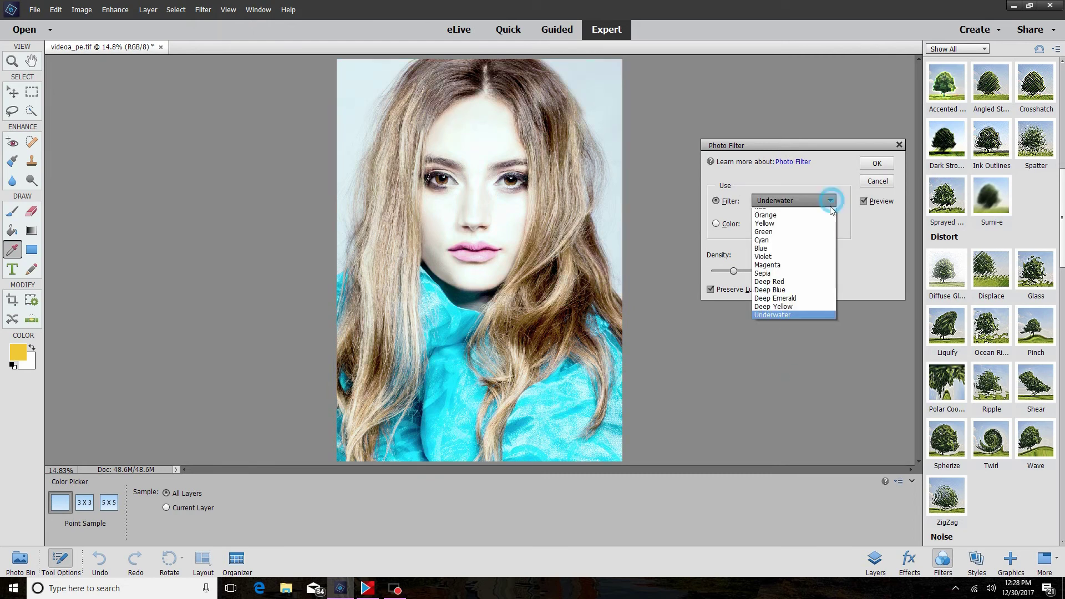
pyautogui.click(774, 293)
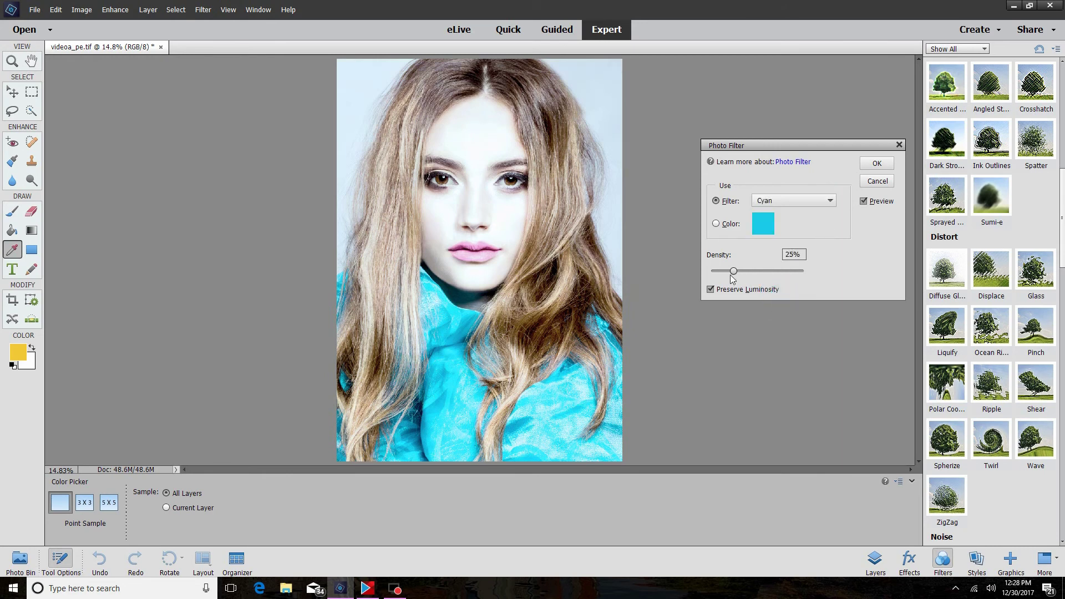
pyautogui.moveTo(734, 273)
pyautogui.mouseDown()
pyautogui.moveTo(715, 276)
pyautogui.moveTo(730, 276)
pyautogui.mouseUp()
pyautogui.moveTo(753, 277); pyautogui.dragTo(736, 277)
pyautogui.click(877, 163)
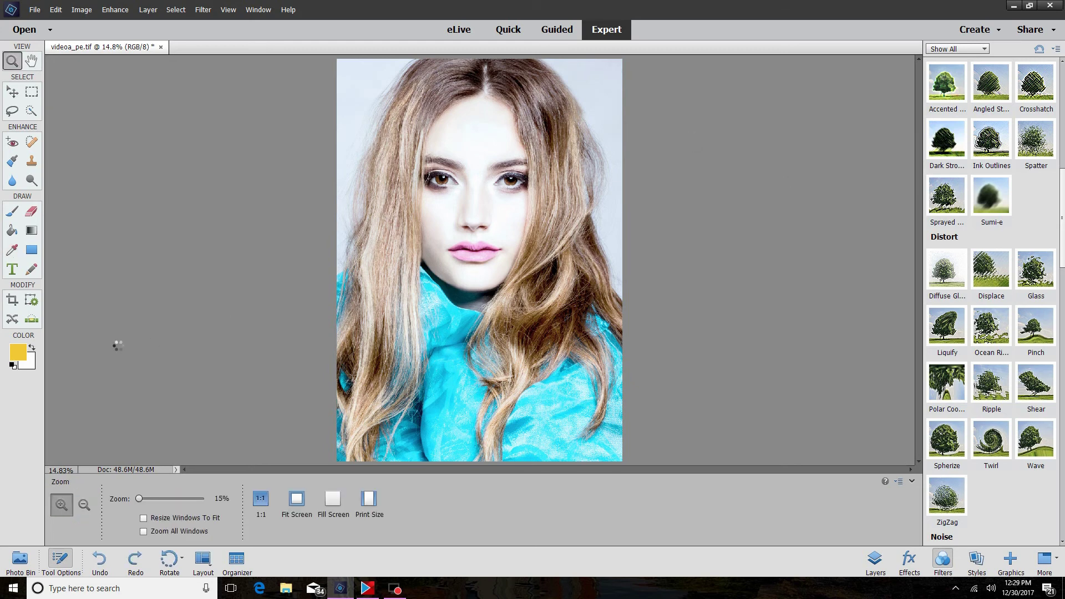
# - Crop the portrait with no aspect restriction at 300 pixels/inch, trimming a thin strip off the bottom edge
pyautogui.click(12, 300)
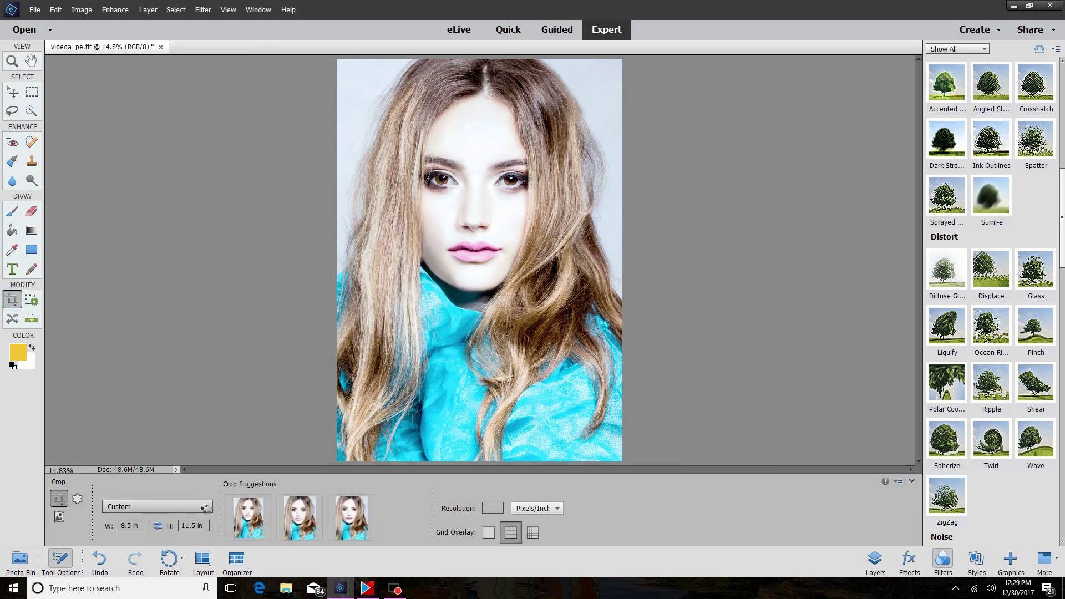
pyautogui.click(186, 507)
pyautogui.click(185, 520)
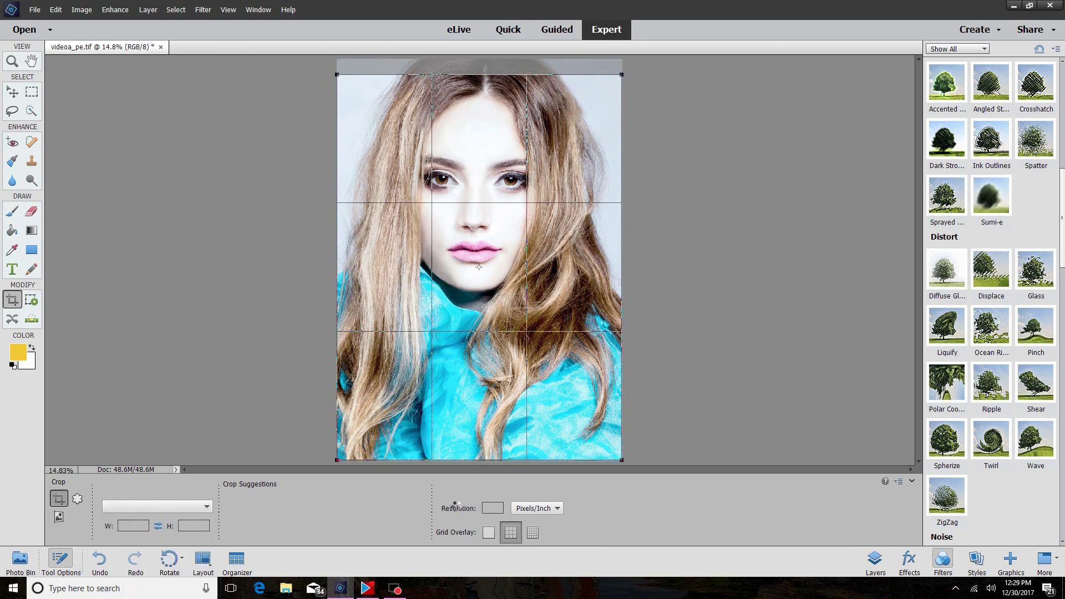
pyautogui.click(491, 508)
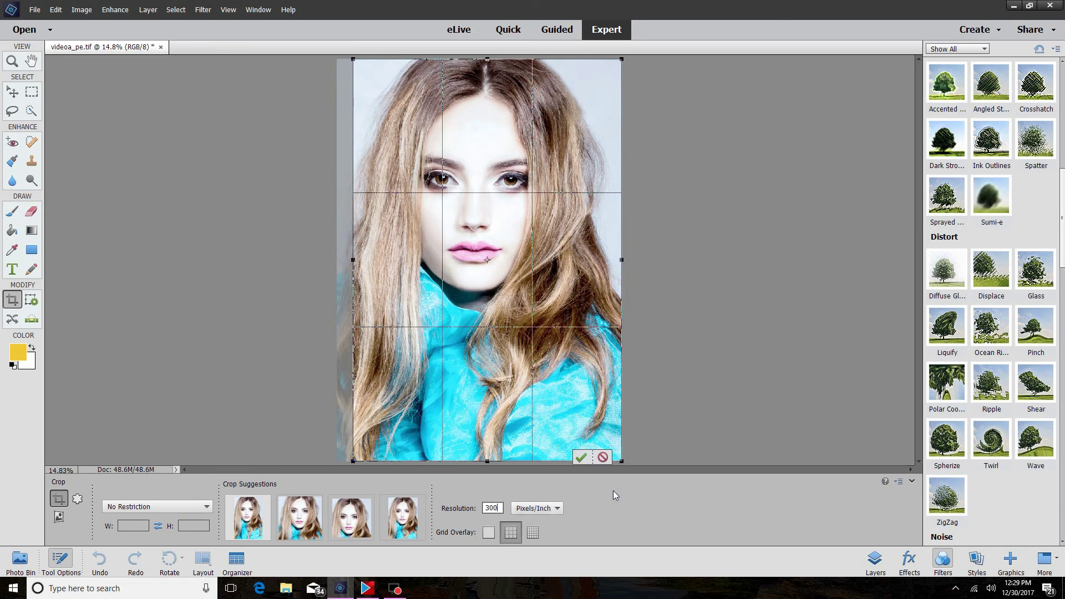
pyautogui.click(622, 462)
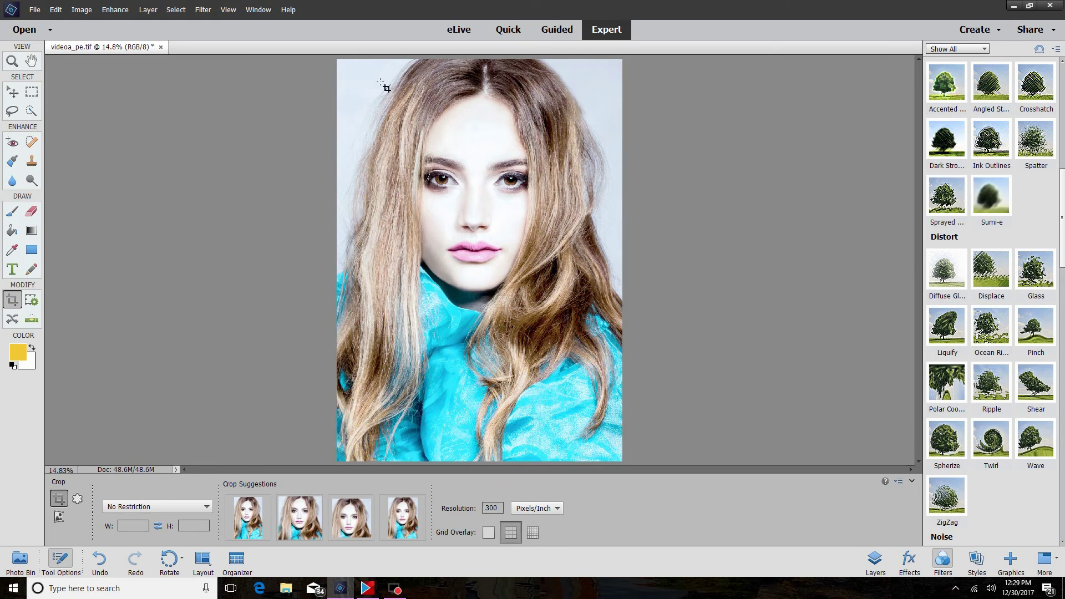
pyautogui.moveTo(340, 60); pyautogui.dragTo(673, 453)
pyautogui.click(604, 456)
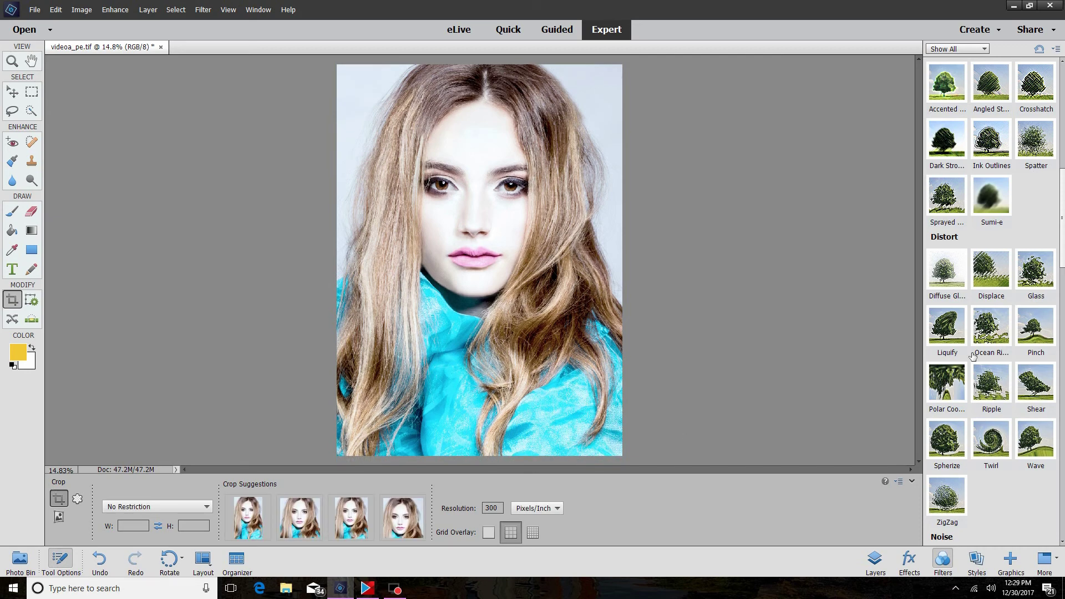
# - Apply the Liquify filter to warp the hair ends at the portrait's lower-left corner slightly outward
pyautogui.click(956, 340)
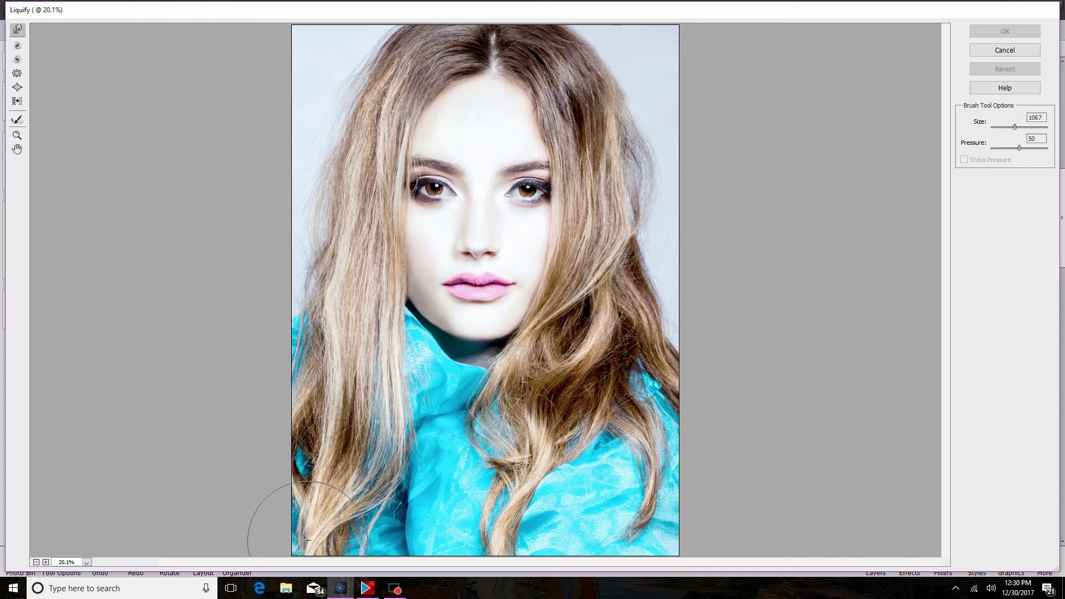
pyautogui.moveTo(304, 534); pyautogui.dragTo(294, 546)
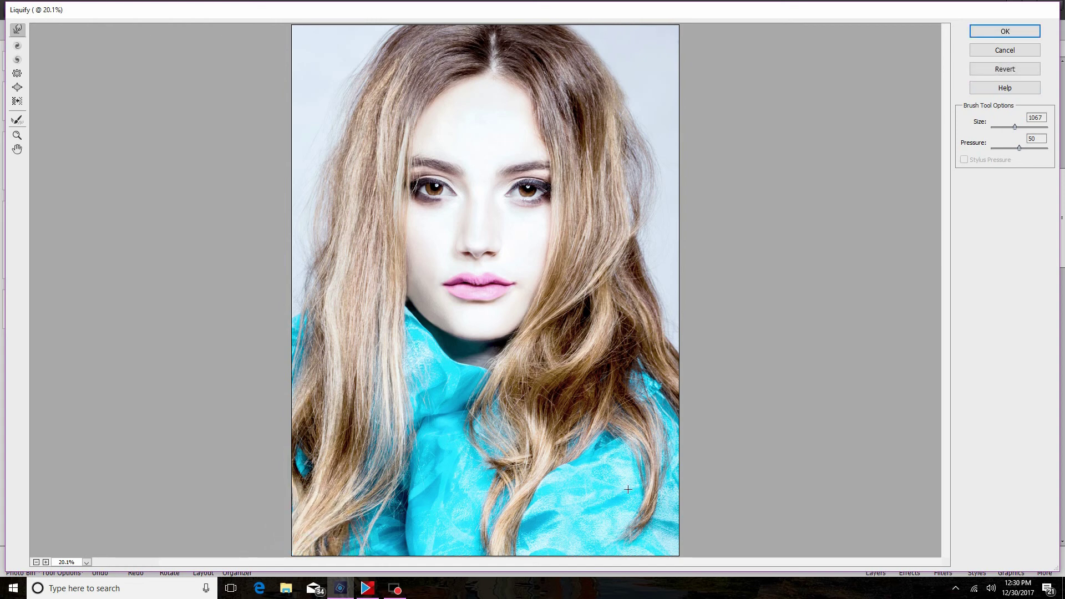
pyautogui.click(996, 31)
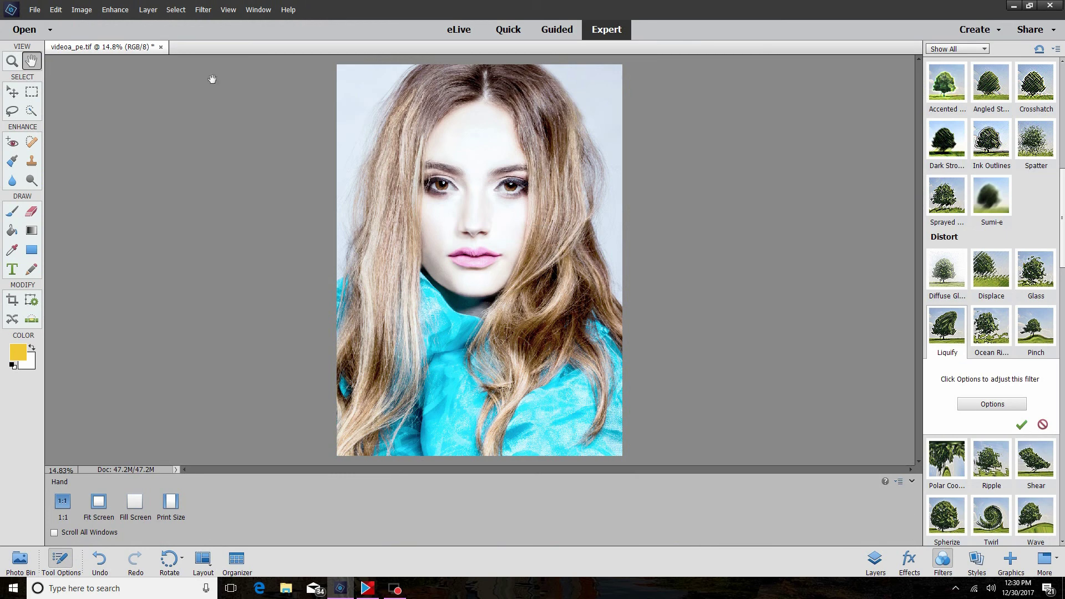
# - Spot-heal small flaws in the hair around the parting with a 29 px Proximity Match brush, and fit the image on screen
pyautogui.click(12, 61)
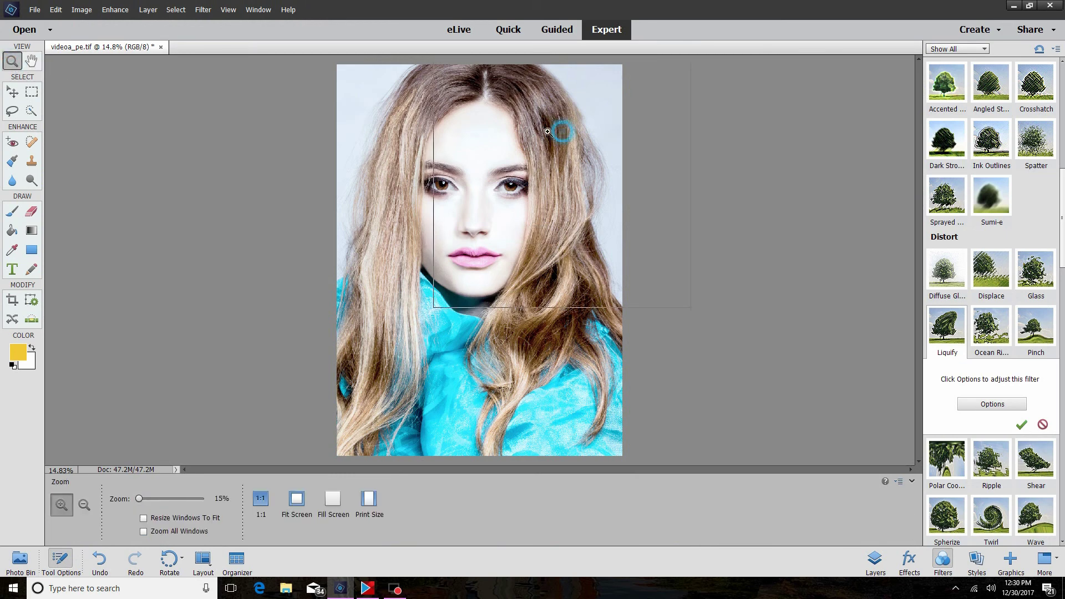
pyautogui.click(513, 130)
pyautogui.click(422, 138)
pyautogui.click(419, 136)
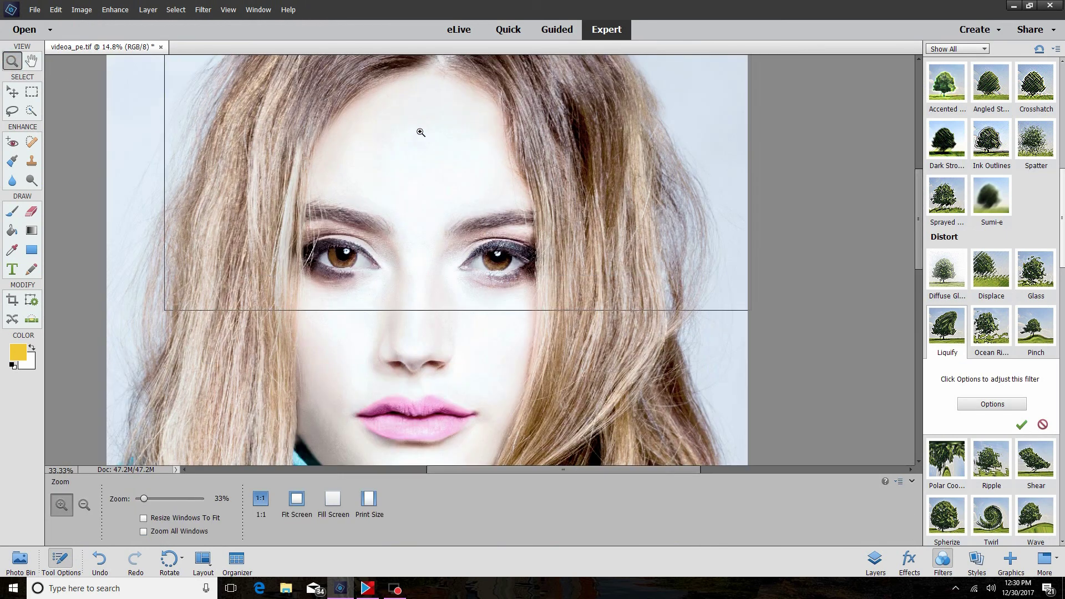
pyautogui.click(432, 130)
pyautogui.scroll(5, 433, 131)
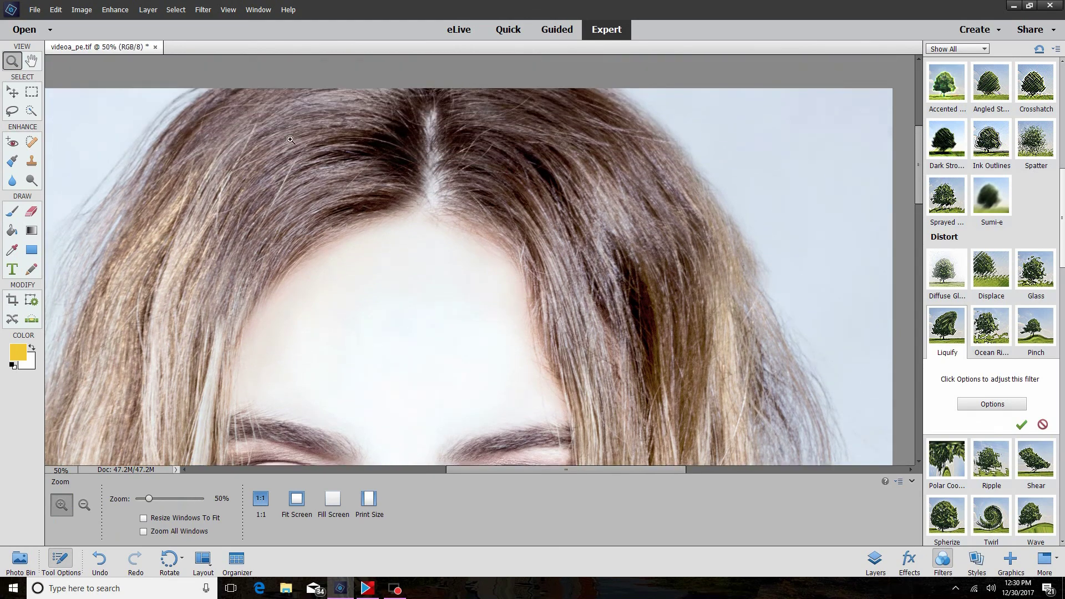
pyautogui.click(561, 205)
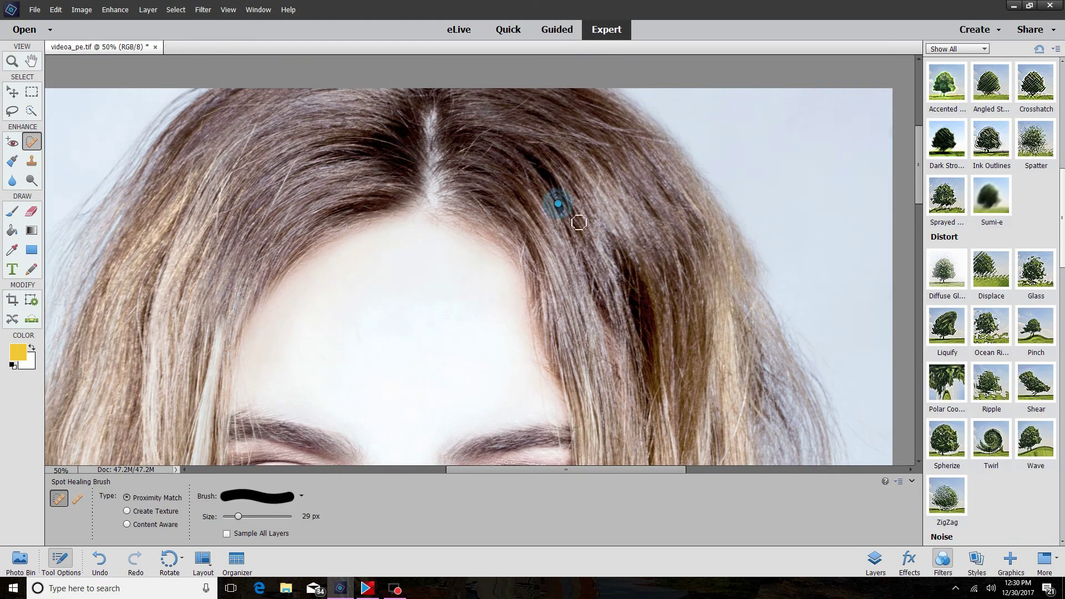
pyautogui.click(620, 237)
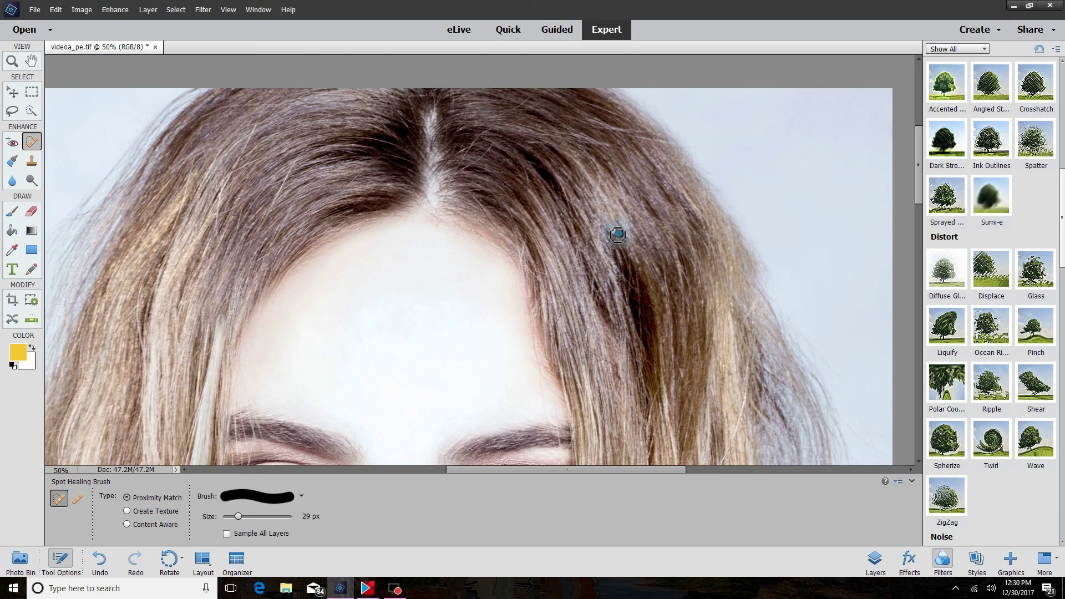
pyautogui.click(391, 191)
pyautogui.click(12, 62)
pyautogui.rightClick(484, 220)
pyautogui.click(500, 227)
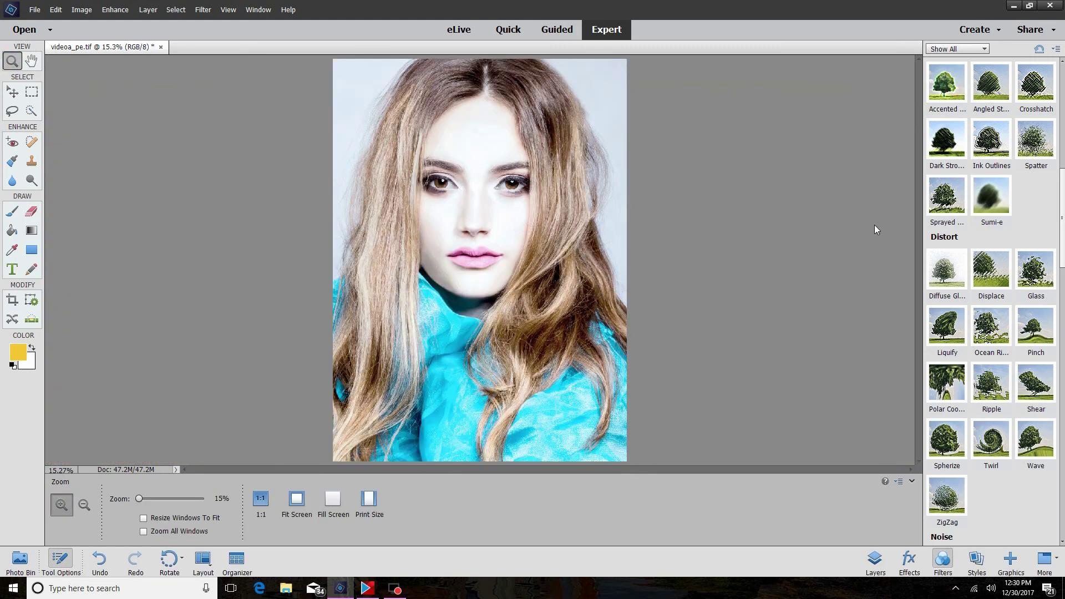
# - Clone clean cheek skin over the uneven tone along the left jaw and chin, and fit the image on screen
pyautogui.click(449, 270)
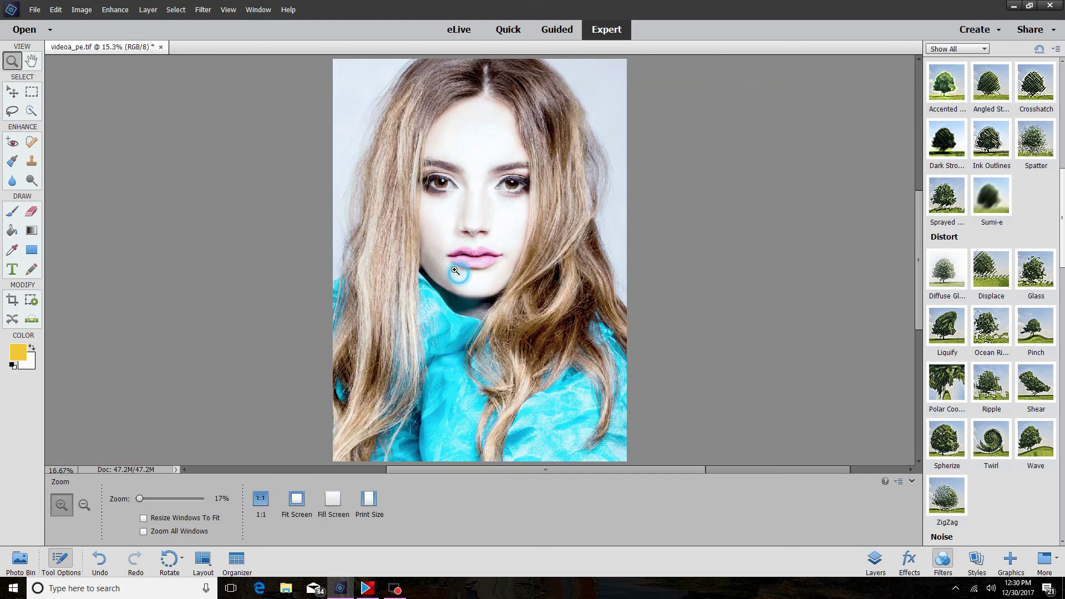
pyautogui.click(448, 270)
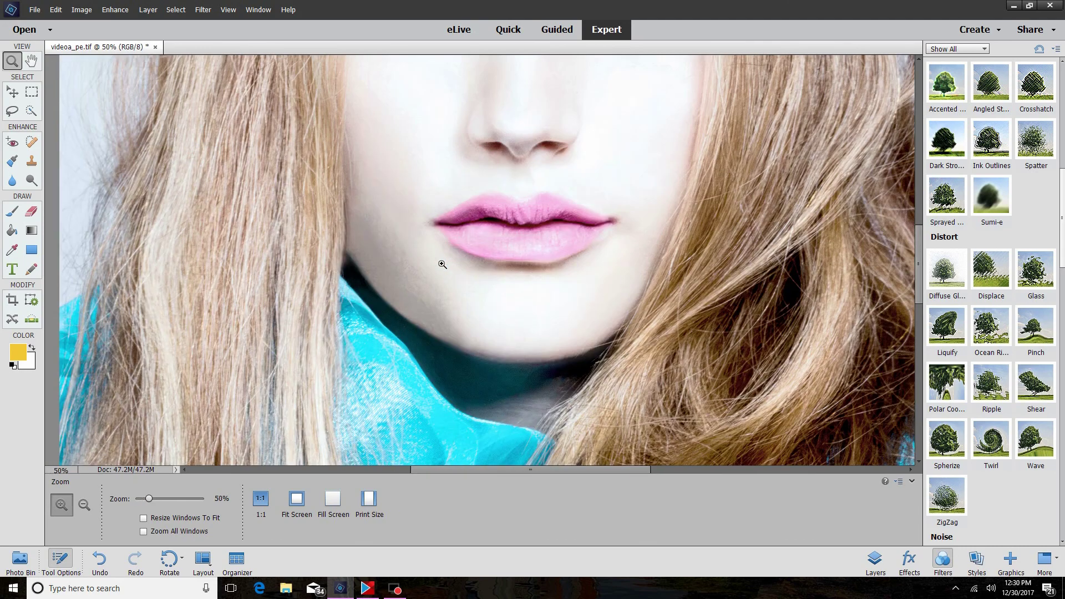
pyautogui.click(39, 165)
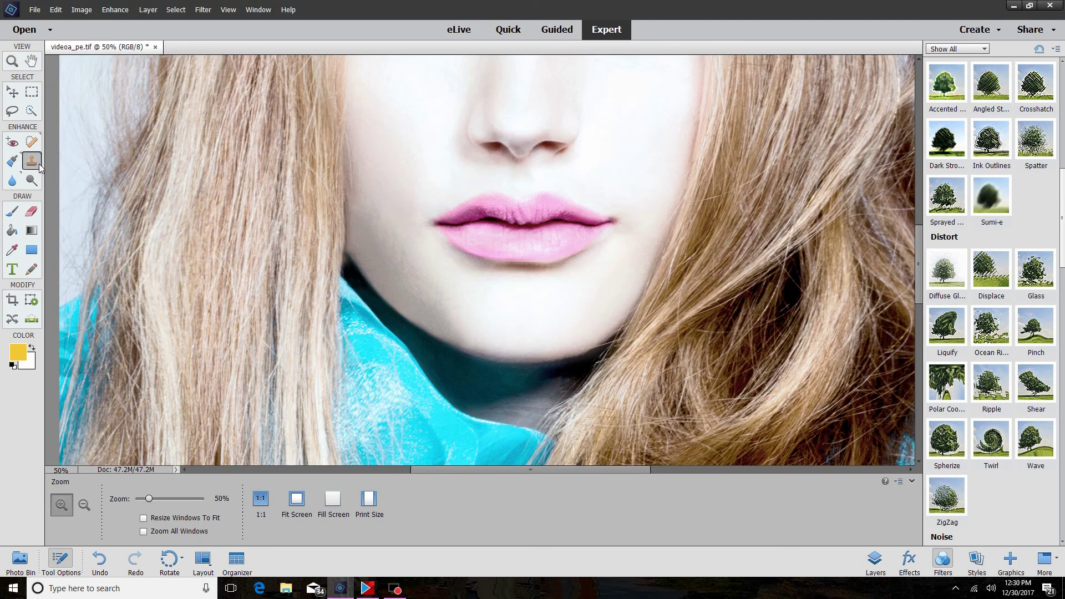
pyautogui.keyDown('alt'); pyautogui.click(392, 179); pyautogui.keyUp('alt')
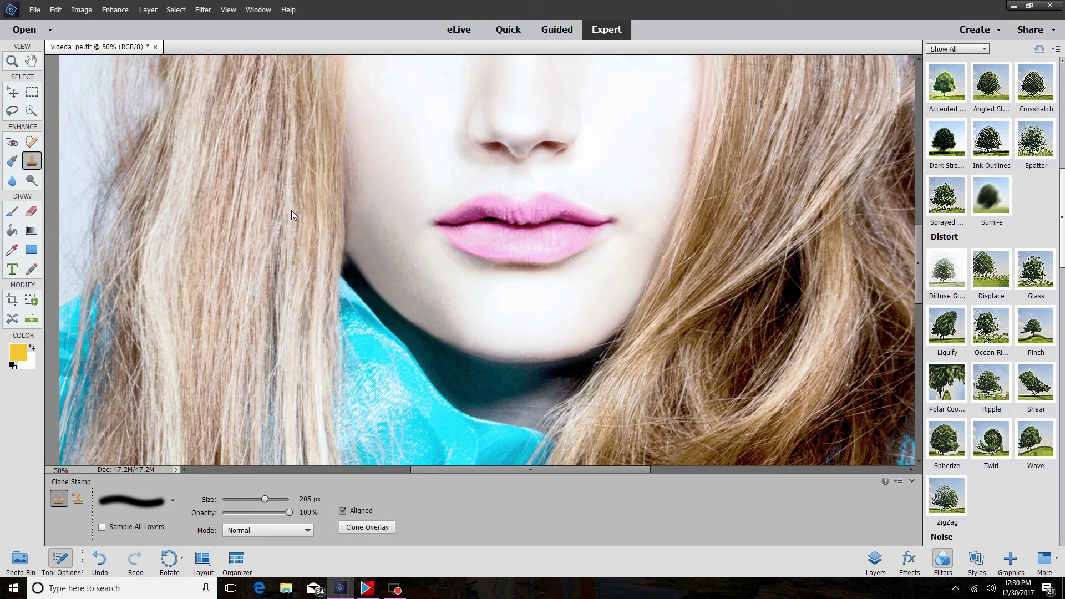
pyautogui.click(416, 281)
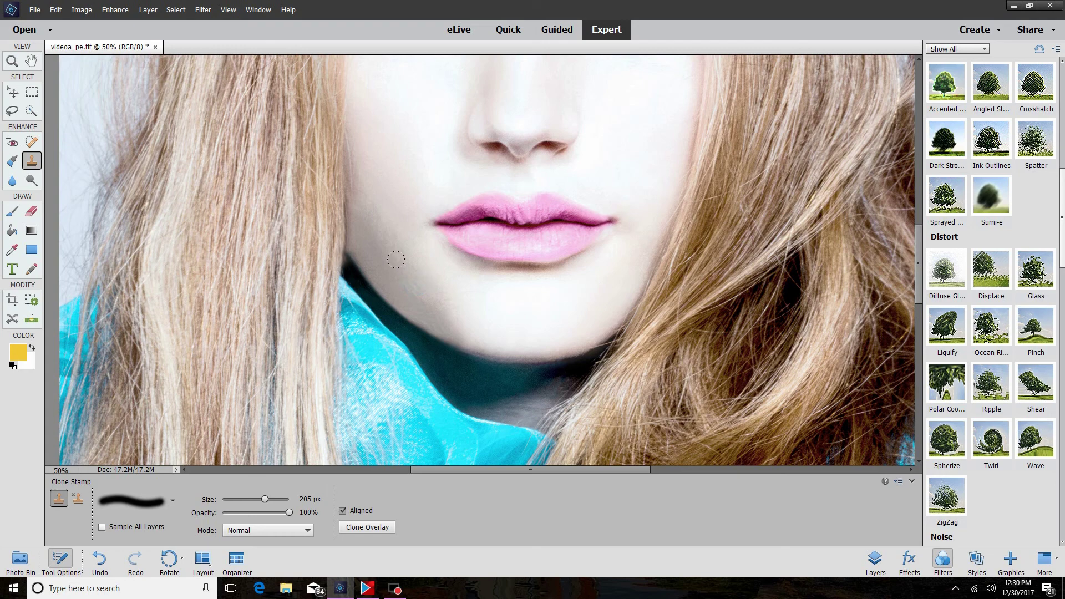
pyautogui.click(407, 274)
pyautogui.click(394, 255)
pyautogui.click(386, 239)
pyautogui.click(438, 302)
pyautogui.click(444, 311)
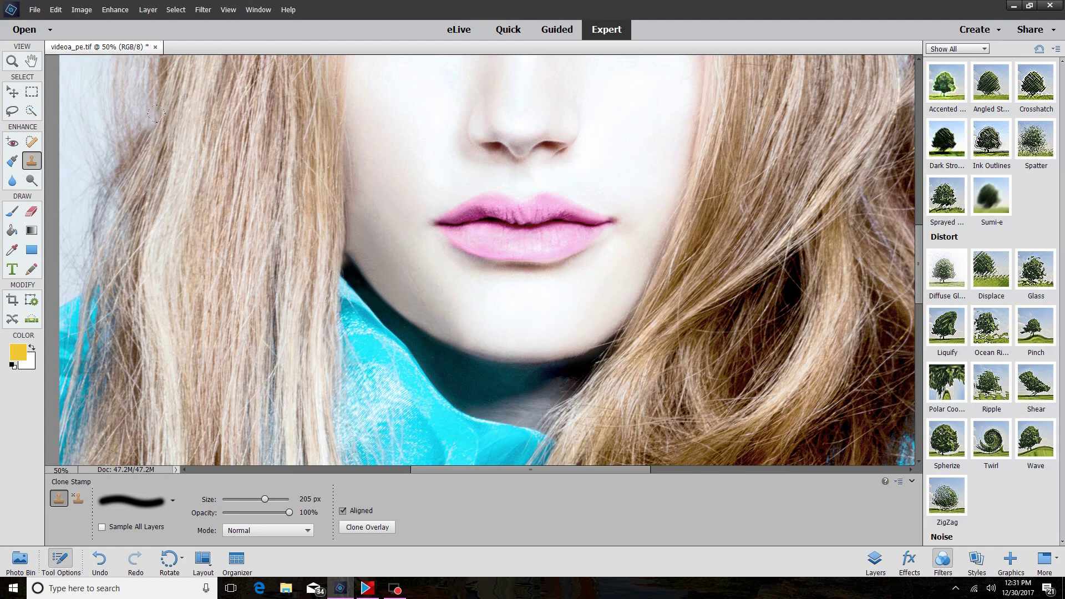
pyautogui.click(12, 61)
pyautogui.rightClick(420, 189)
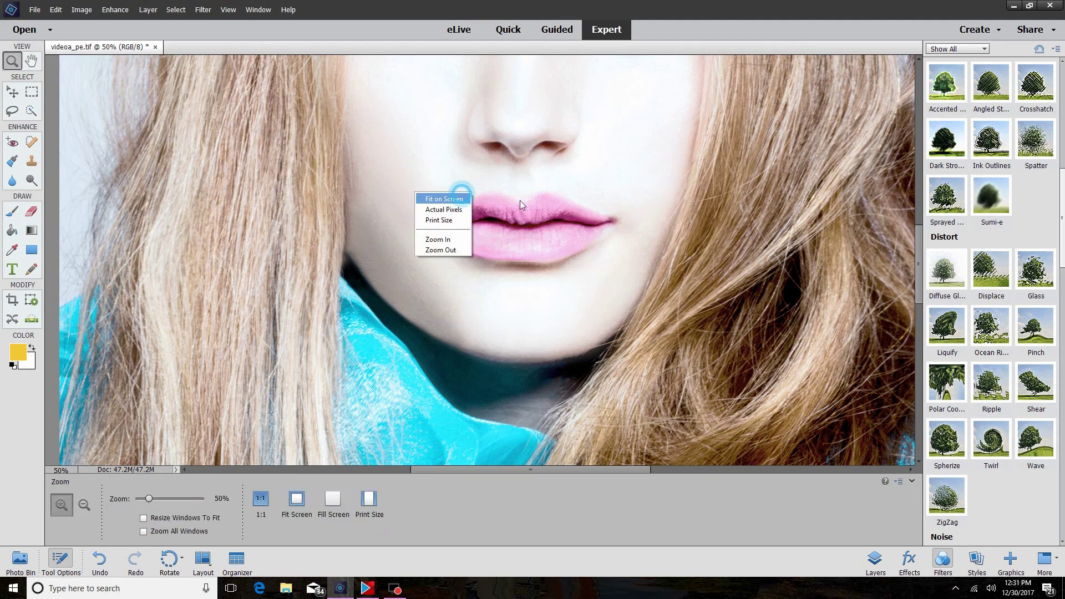
pyautogui.click(450, 197)
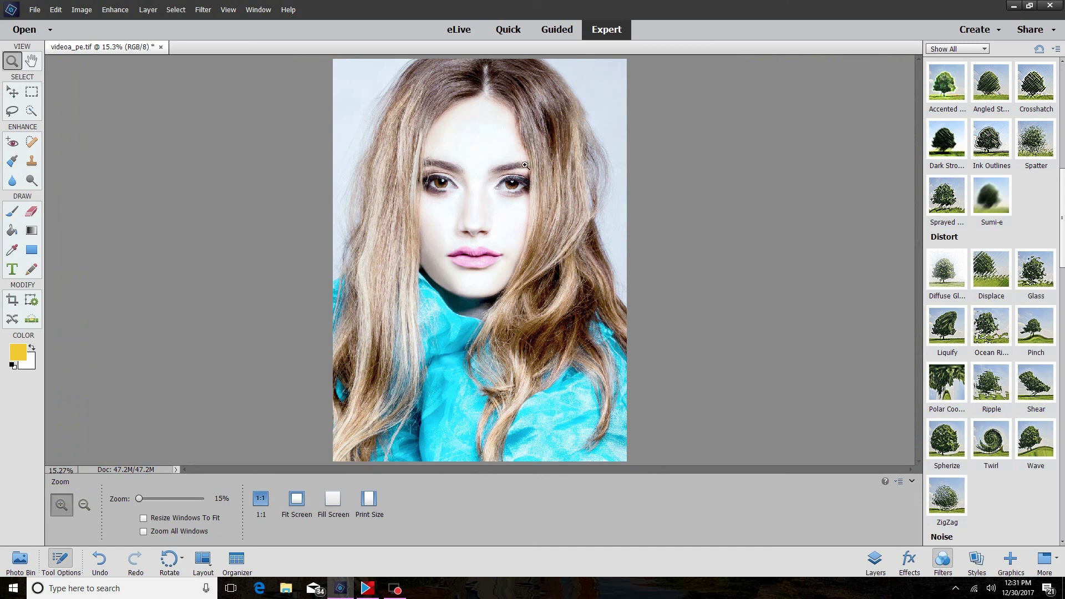
# - Adjust the portrait's midtones slightly with the Lighting adjustment in Quick mode, and return to Expert mode
pyautogui.click(517, 33)
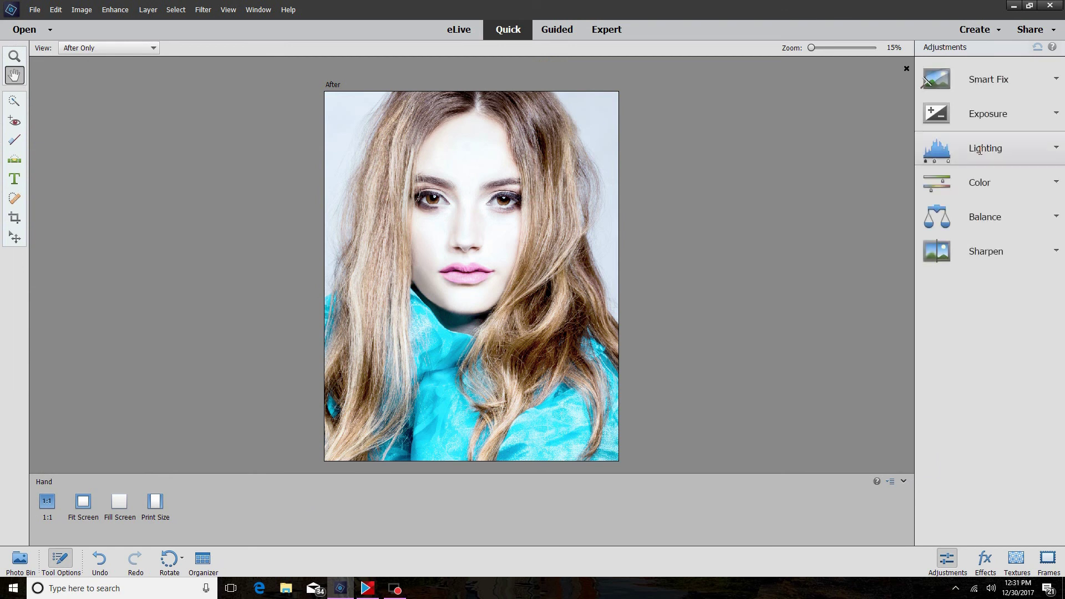
pyautogui.click(981, 150)
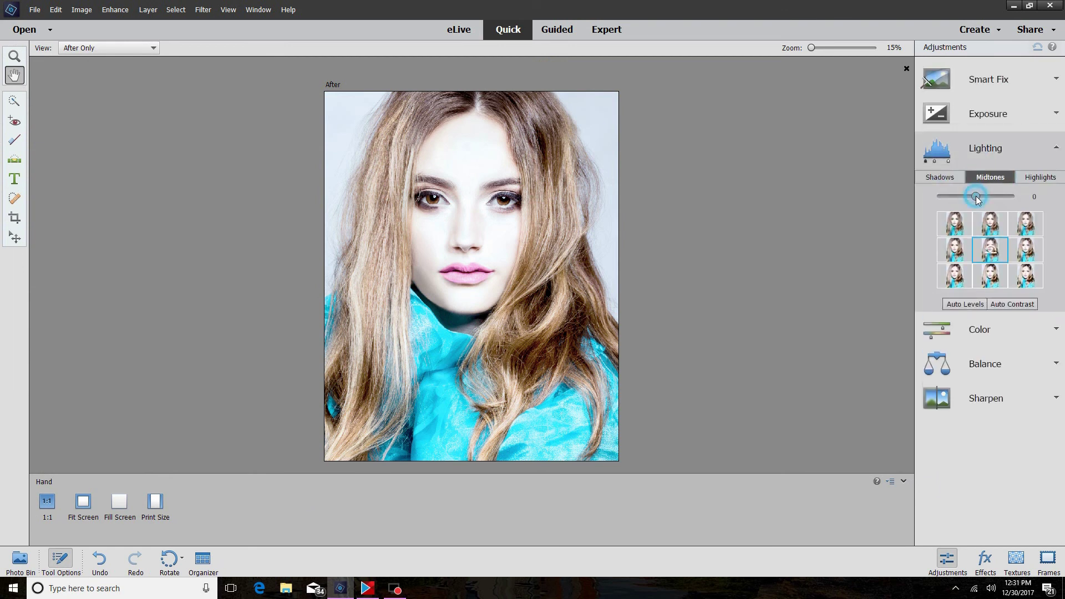
pyautogui.moveTo(978, 200); pyautogui.dragTo(980, 199)
pyautogui.moveTo(980, 200); pyautogui.dragTo(982, 201)
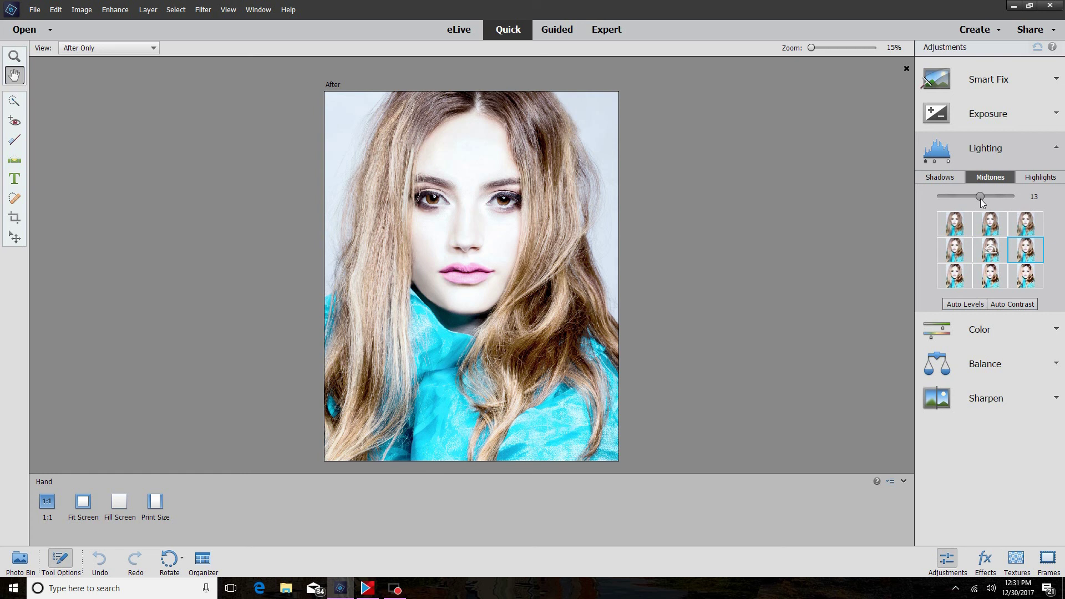
pyautogui.moveTo(982, 207); pyautogui.dragTo(980, 206)
pyautogui.click(596, 25)
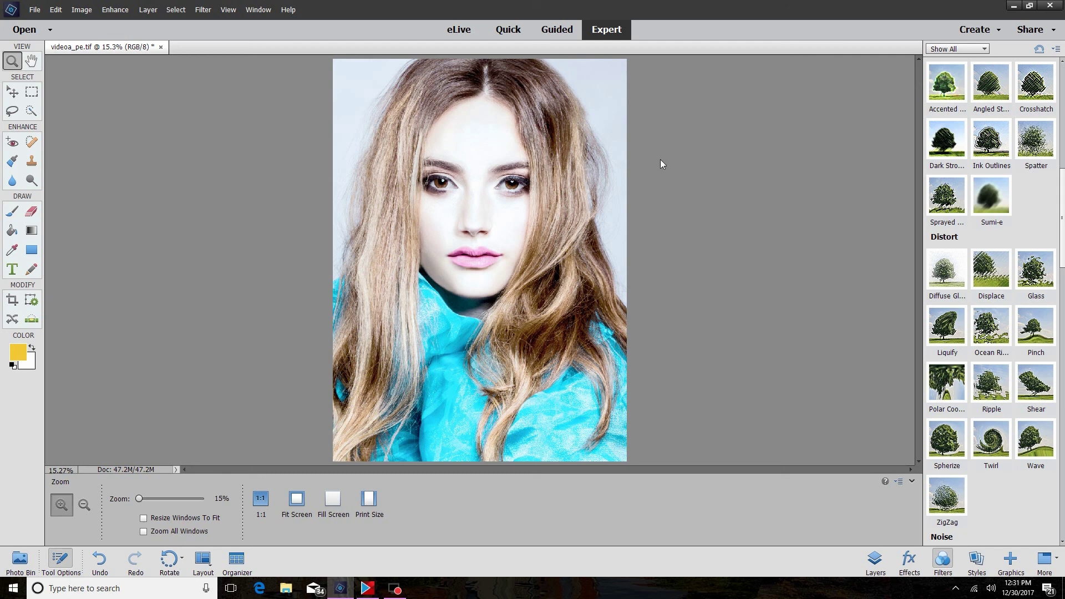
# - Close the portrait and save its changes as the JPEG file videoa_pe in the "done" folder
pyautogui.click(34, 9)
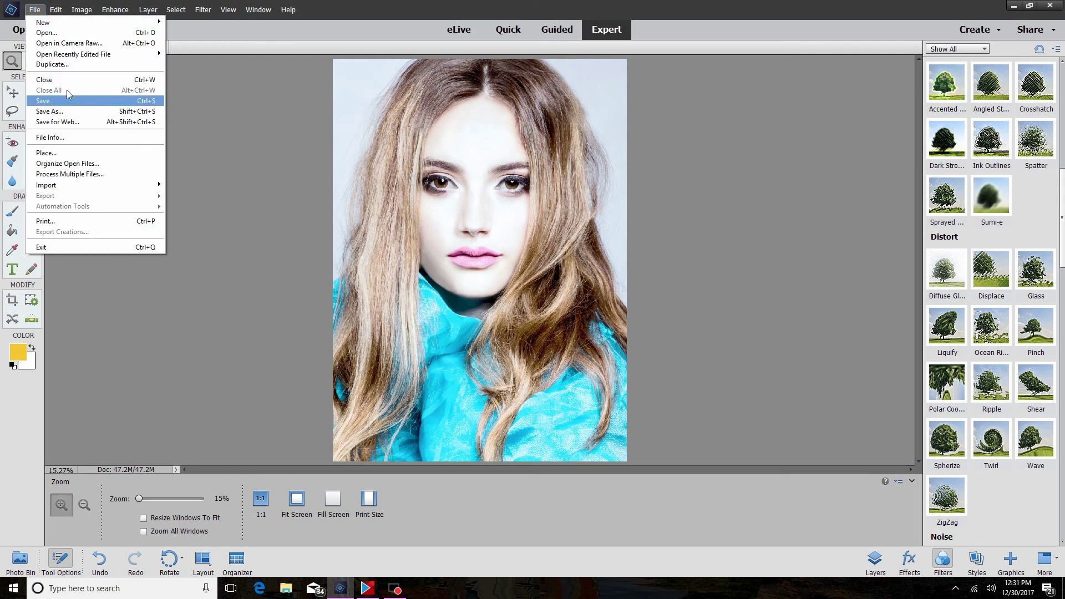
pyautogui.click(58, 79)
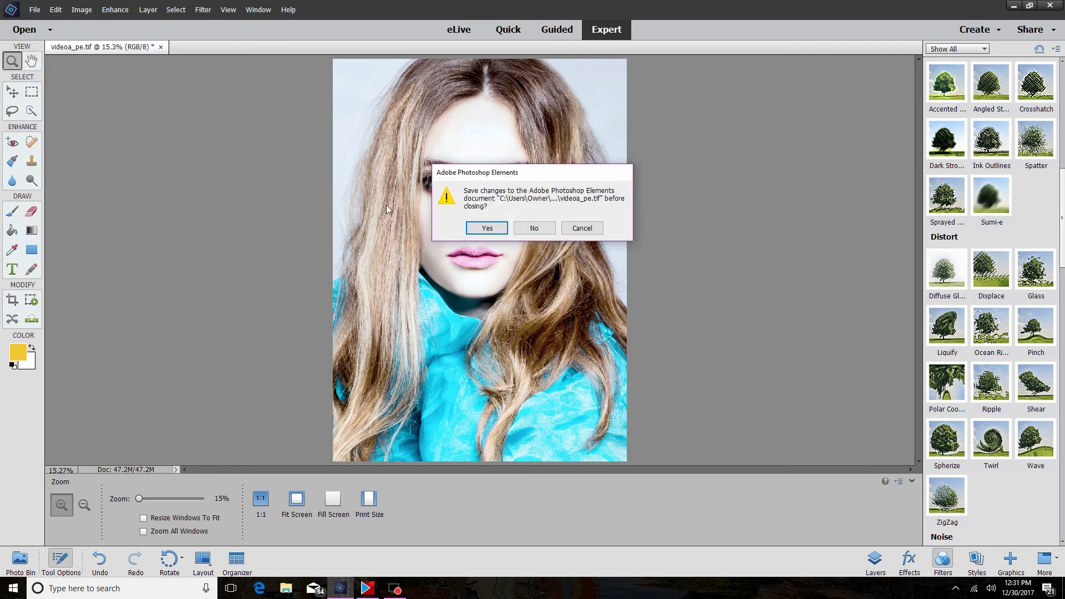
pyautogui.click(488, 228)
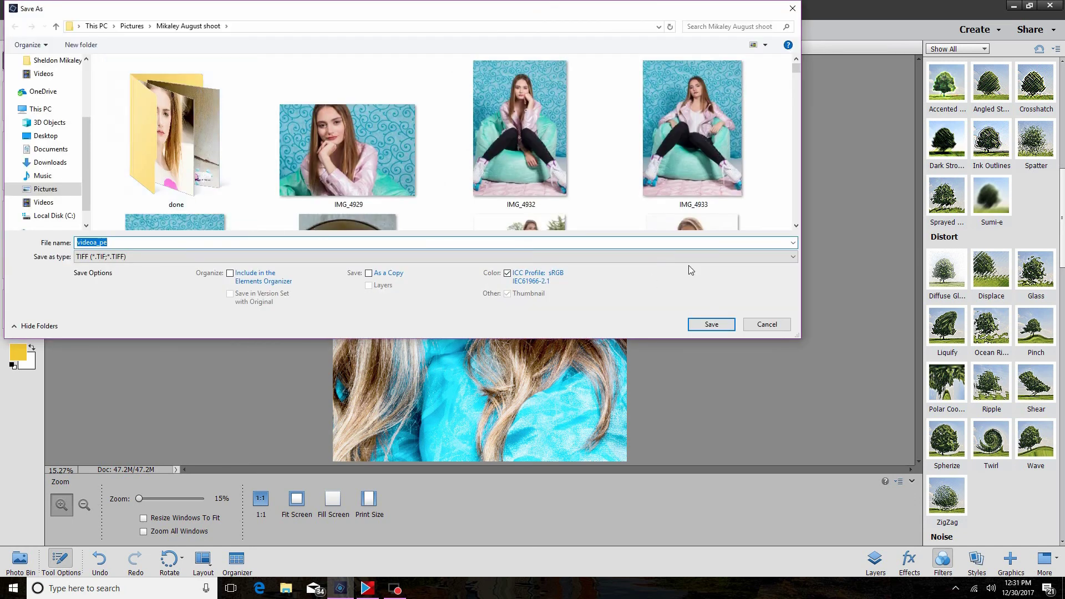
pyautogui.doubleClick(191, 161)
pyautogui.click(793, 256)
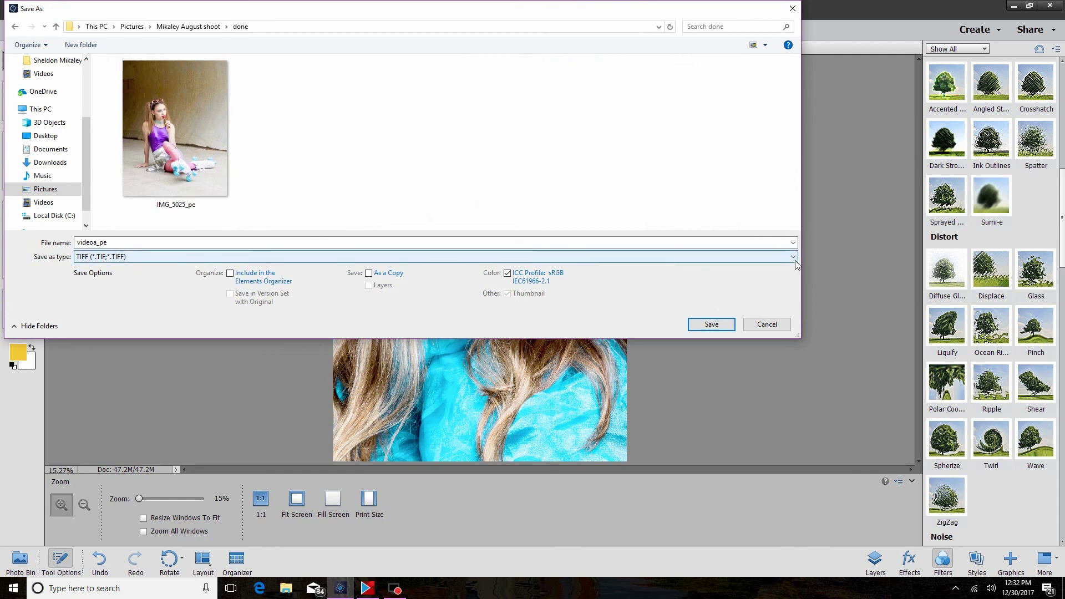
pyautogui.click(783, 304)
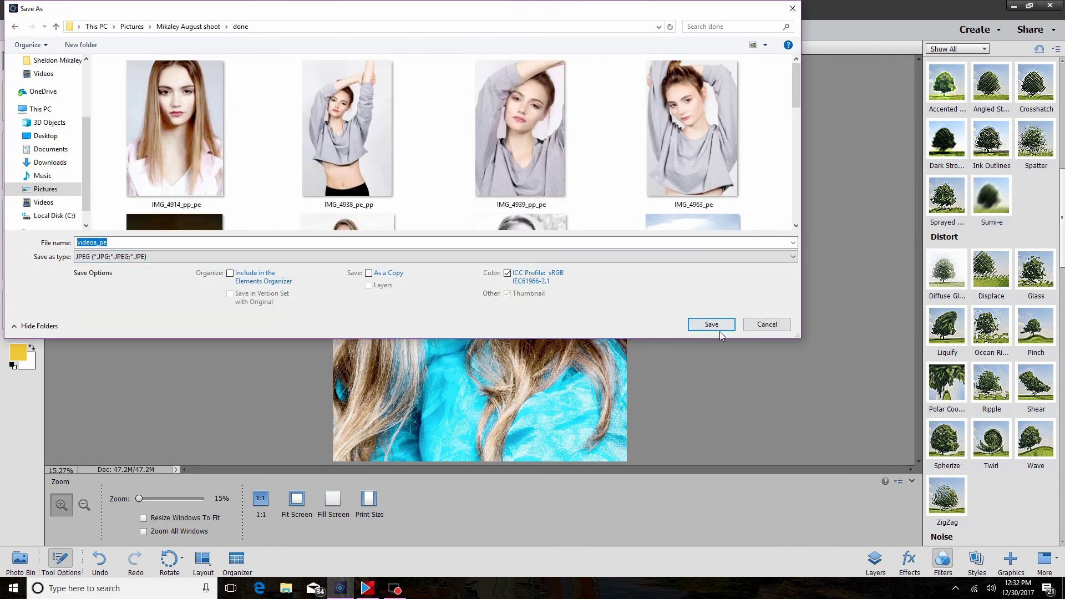